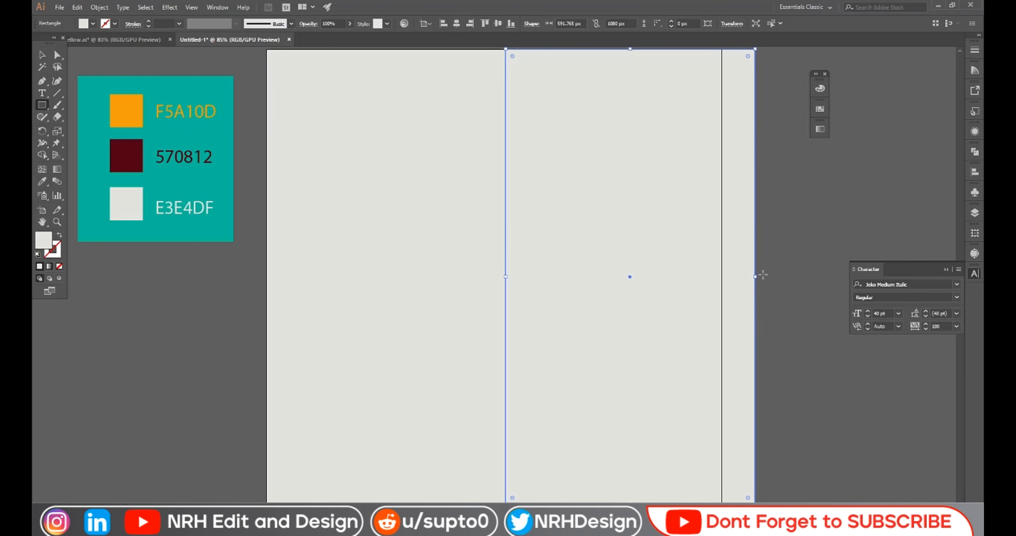
# Narrow the right-hand rectangle to about 513 px wide and nudge it slightly right, just past the artboard's right edge
pyautogui.moveTo(754, 276); pyautogui.dragTo(723, 276)
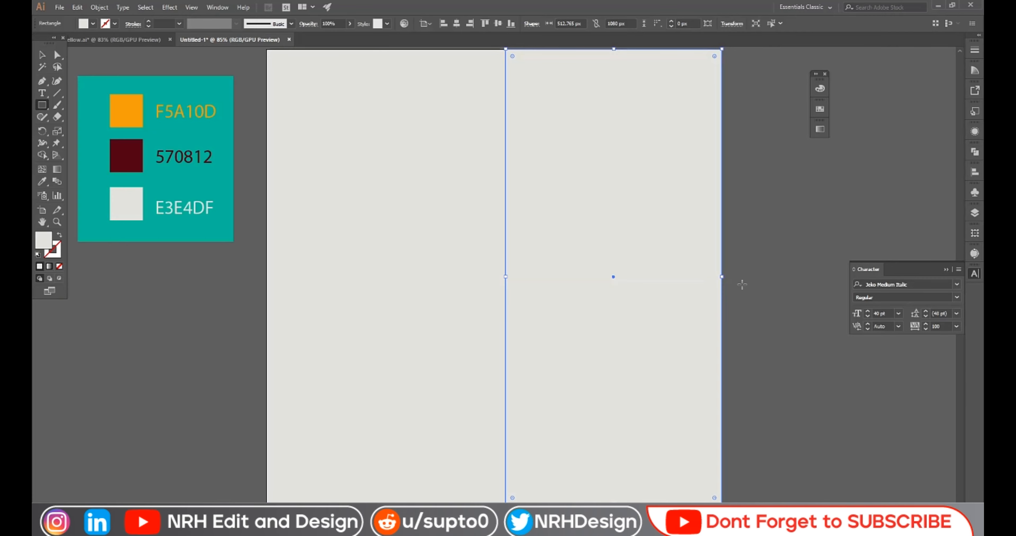
pyautogui.press('Right')
pyautogui.press('Right')
pyautogui.press('Right')
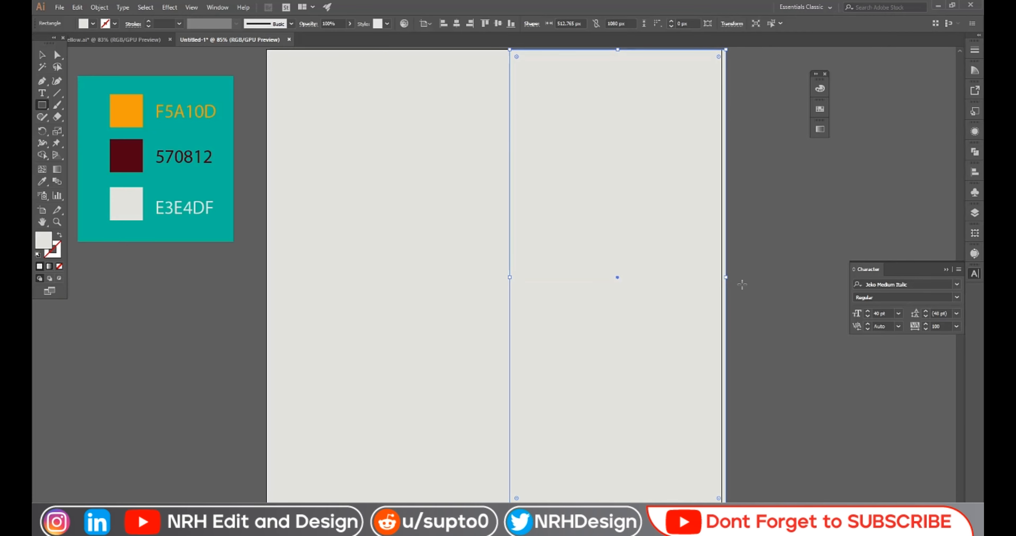
pyautogui.press('Left')
pyautogui.press('Left')
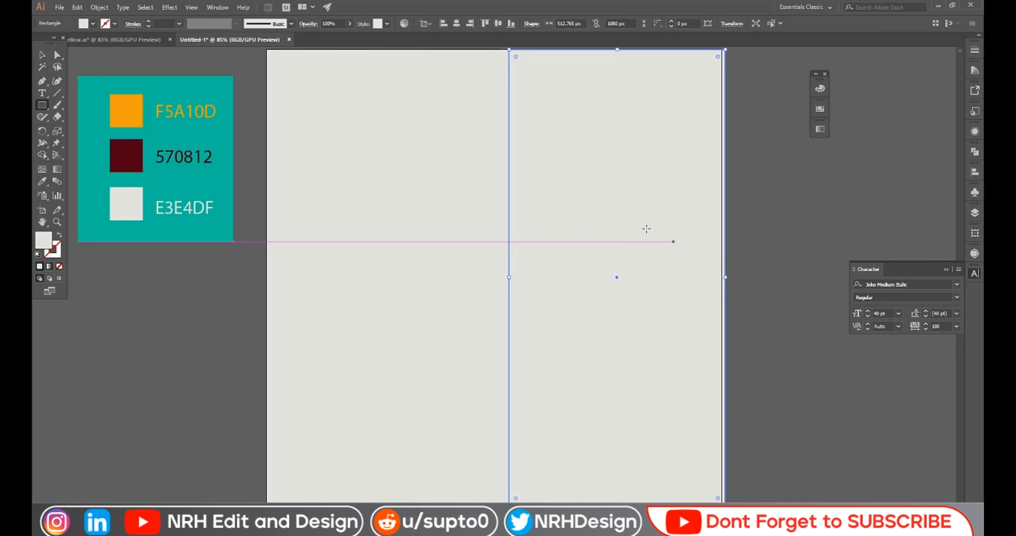
pyautogui.click(459, 23)
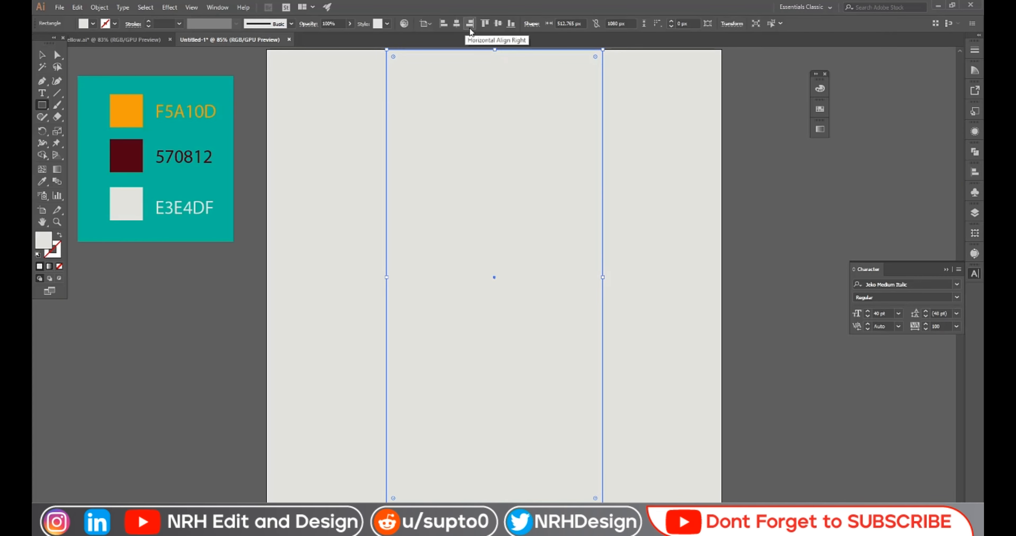
pyautogui.click(470, 25)
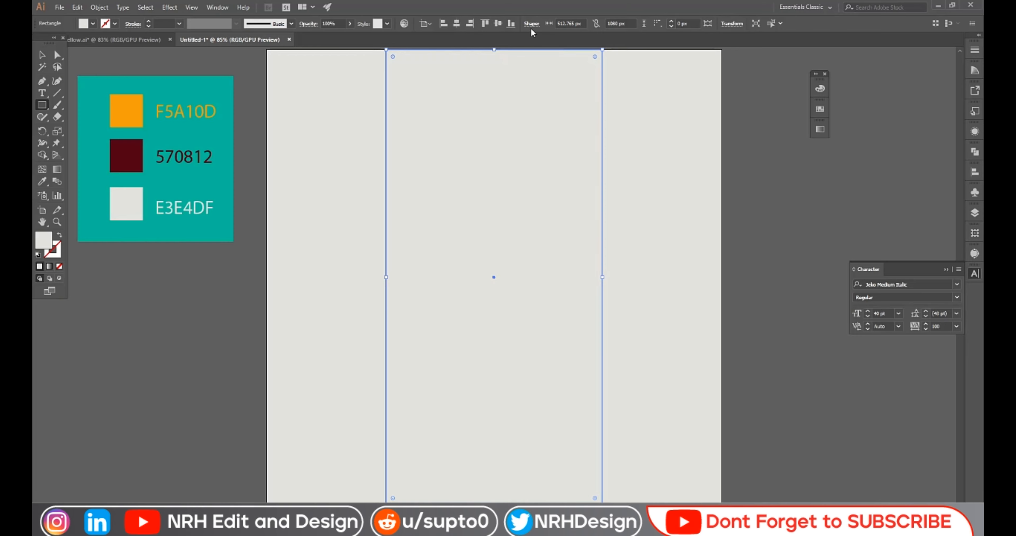
pyautogui.click(496, 25)
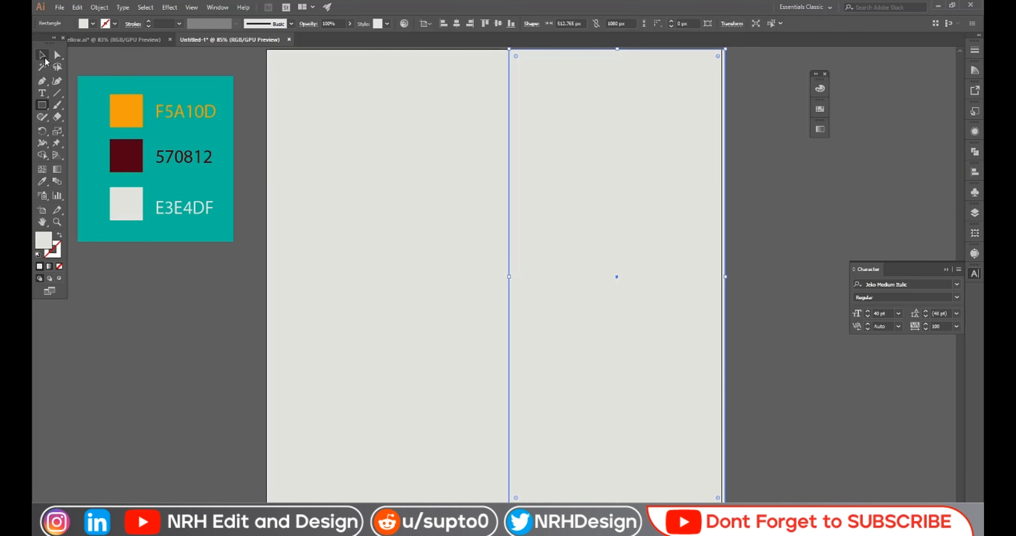
# Fill the right-hand rectangle with the orange F5A10D sampled from the palette swatch
pyautogui.click(42, 182)
pyautogui.click(119, 107)
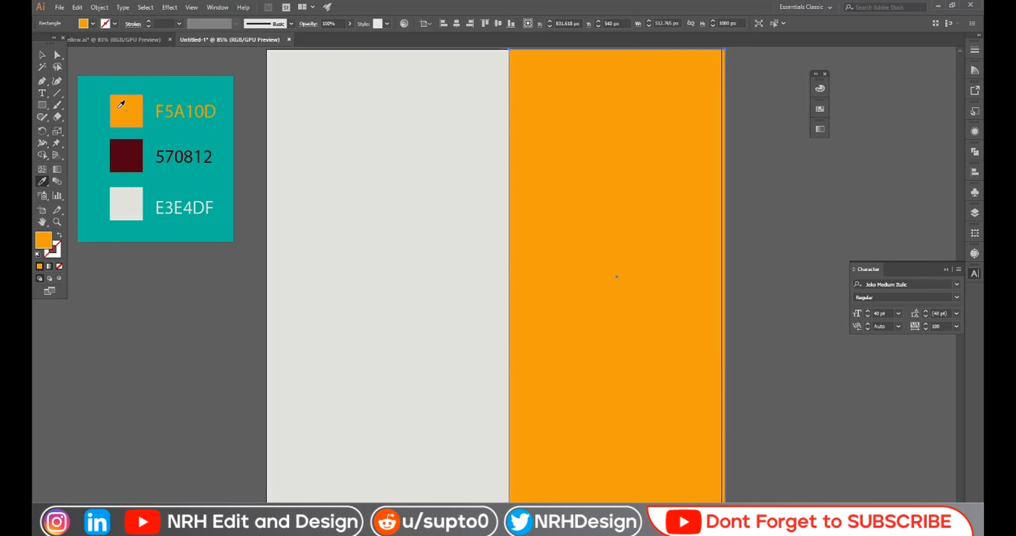
pyautogui.click(42, 54)
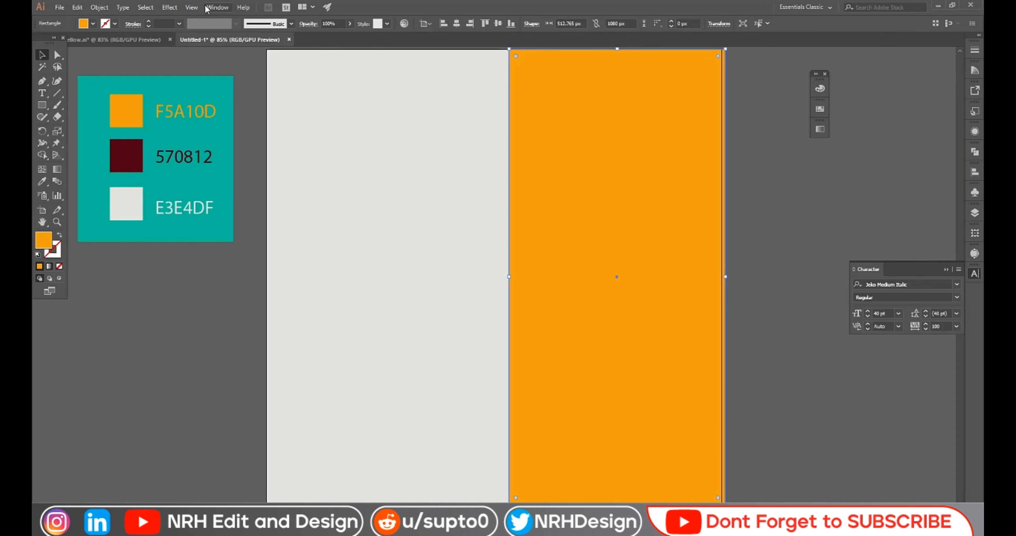
# Apply a Zig Zag effect to the orange rectangle with absolute size 8 px, 22 ridges per segment and smooth points
pyautogui.click(170, 7)
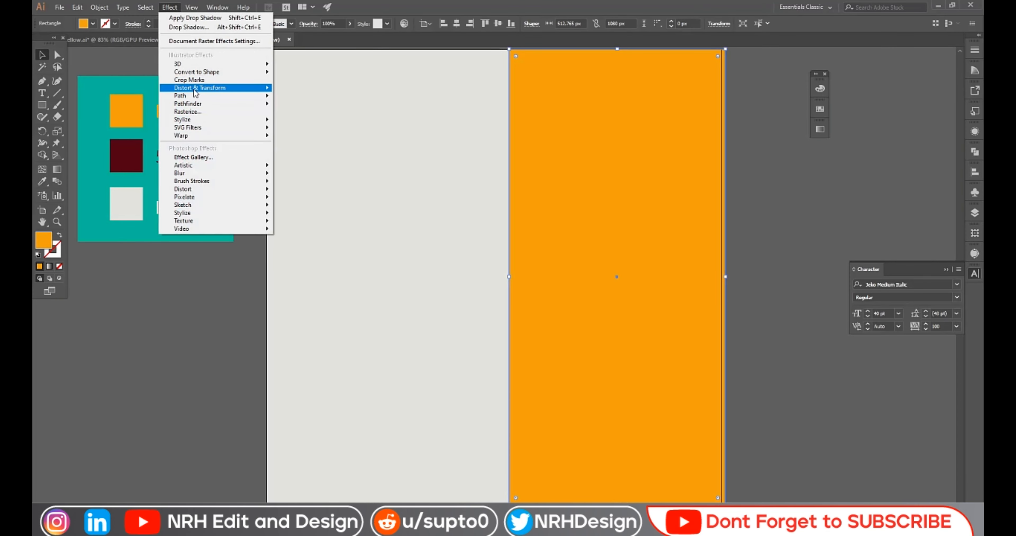
pyautogui.moveTo(193, 90)
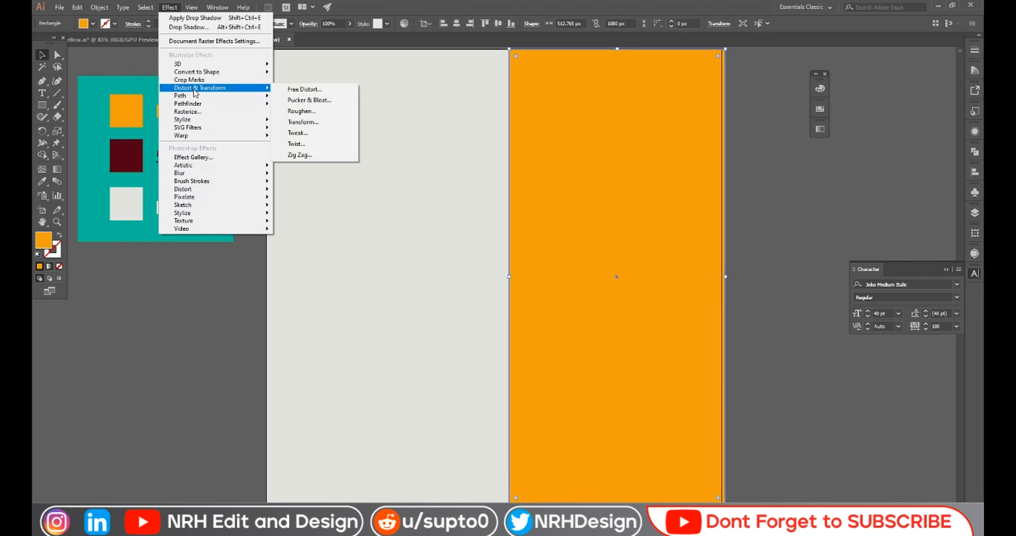
pyautogui.click(316, 155)
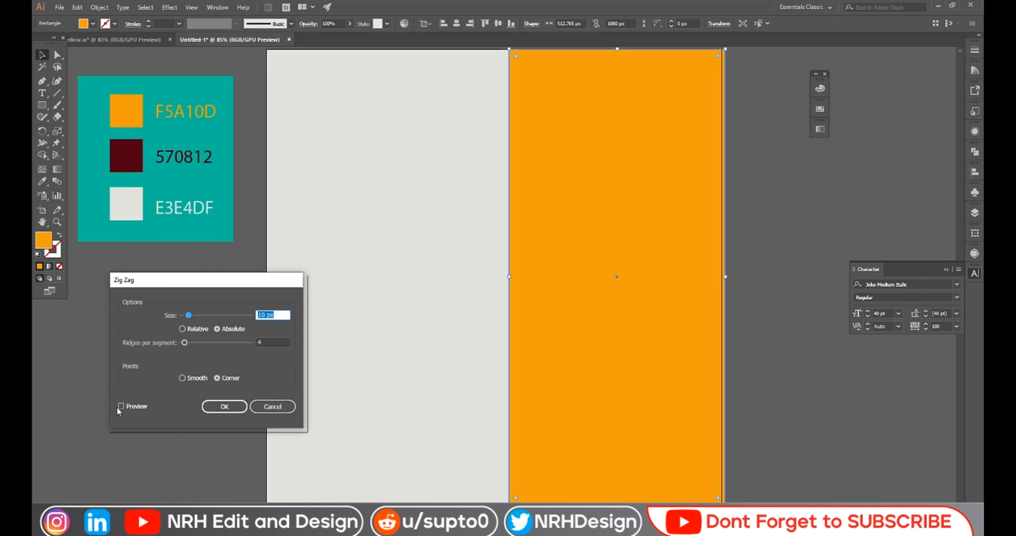
pyautogui.click(120, 406)
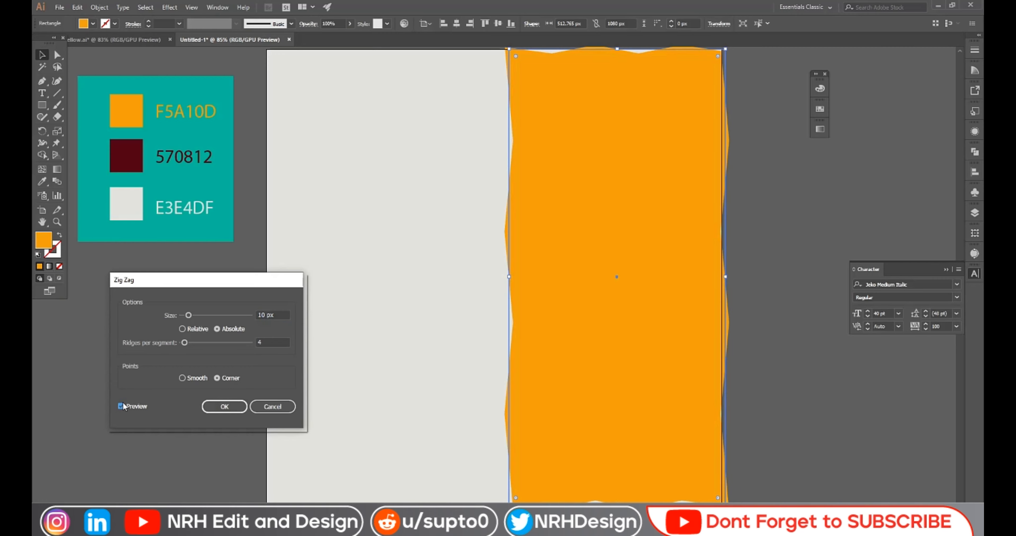
pyautogui.click(181, 379)
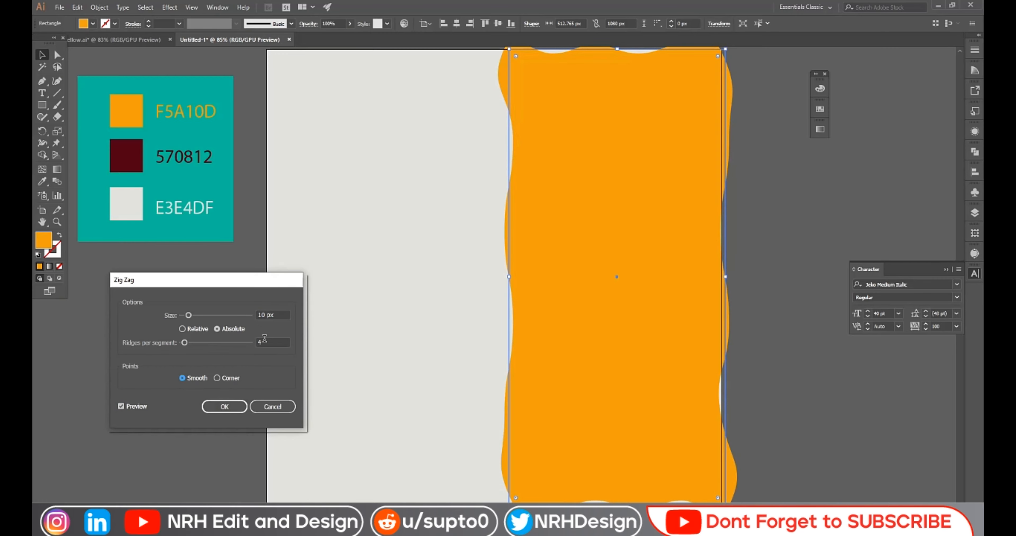
pyautogui.scroll(13, 282, 337)
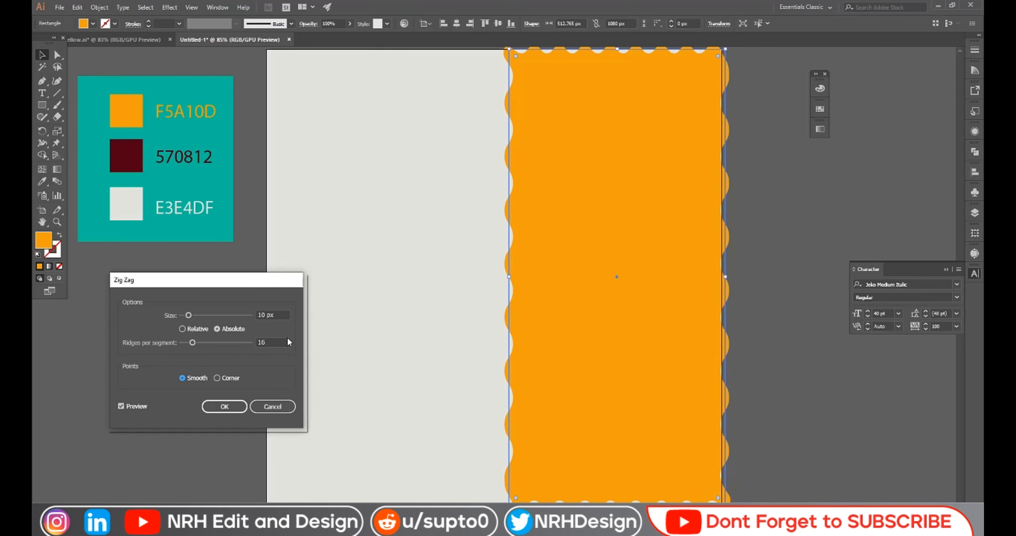
pyautogui.scroll(3, 288, 341)
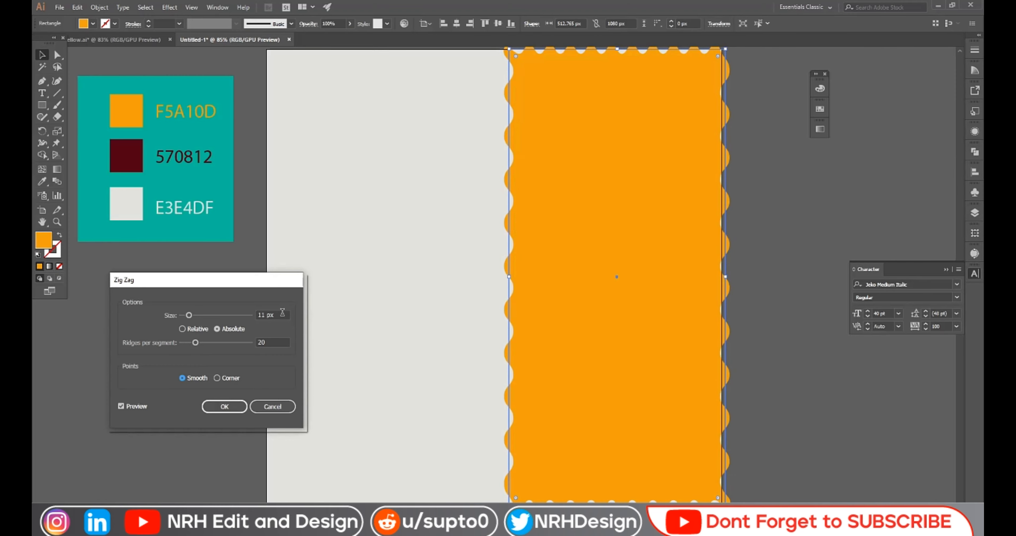
pyautogui.scroll(-4, 283, 313)
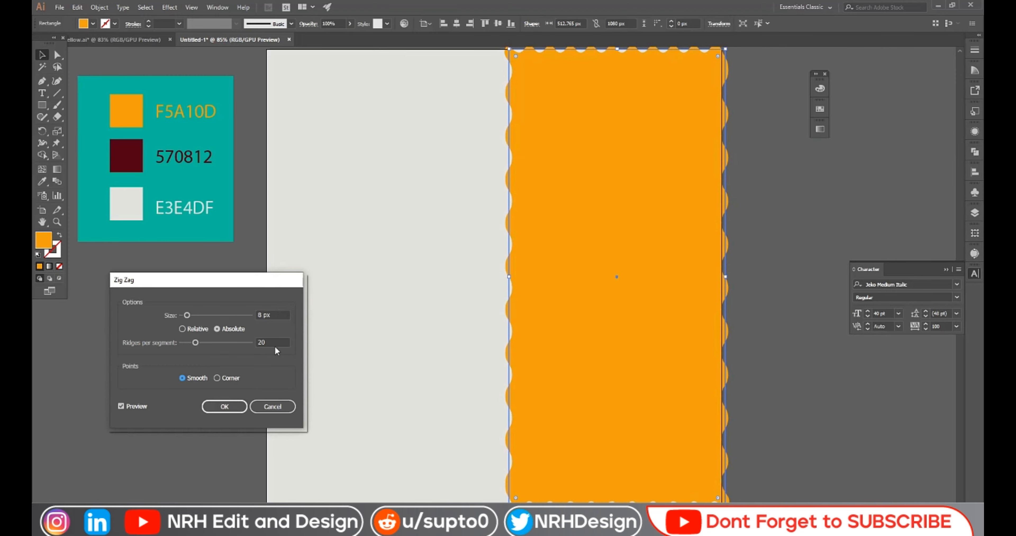
pyautogui.scroll(2, 275, 341)
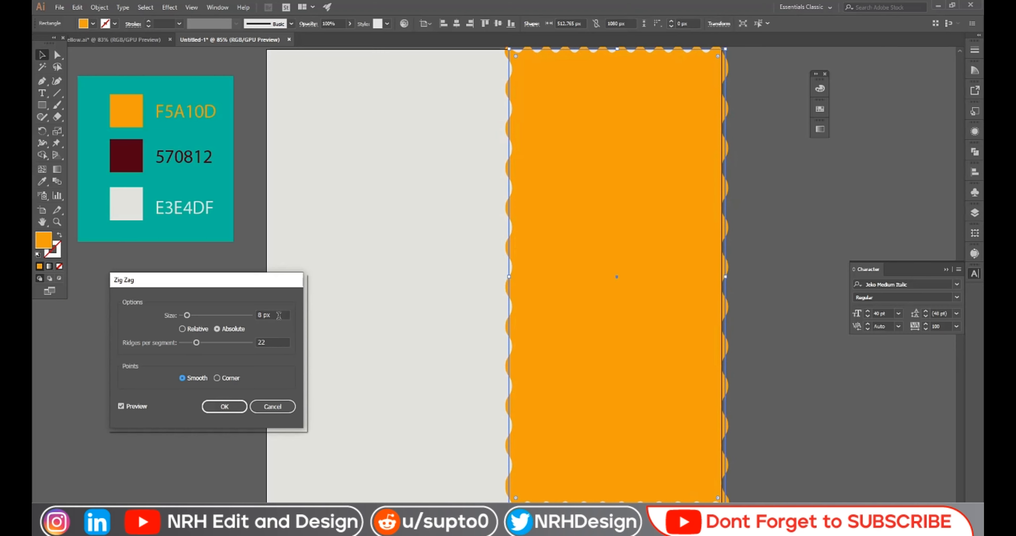
pyautogui.click(232, 407)
pyautogui.click(823, 406)
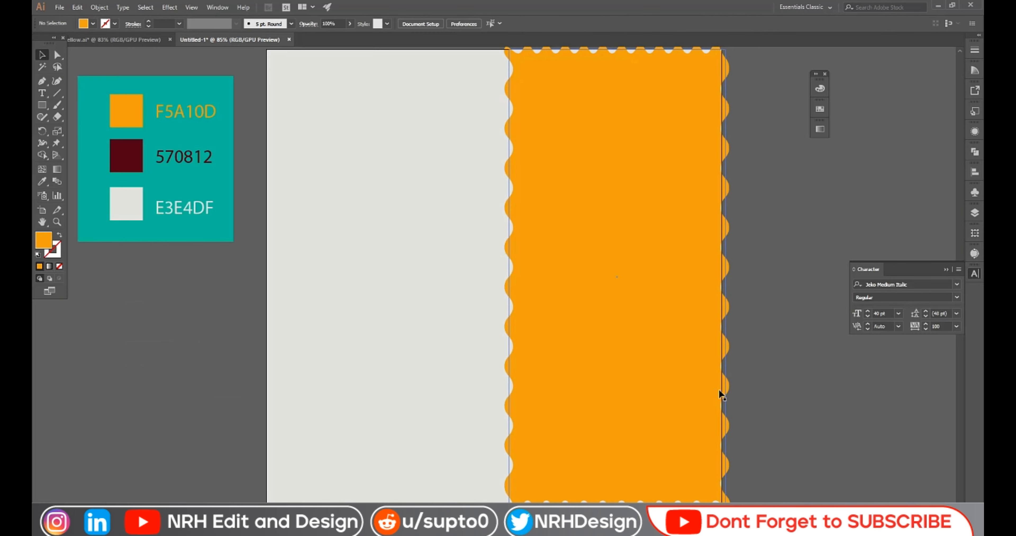
# Extend the wavy orange rectangle past the artboard's right, bottom and top edges, to about 526 by 1113 px
pyautogui.click(690, 386)
pyautogui.moveTo(725, 277); pyautogui.dragTo(731, 277)
pyautogui.scroll(-2, 741, 302)
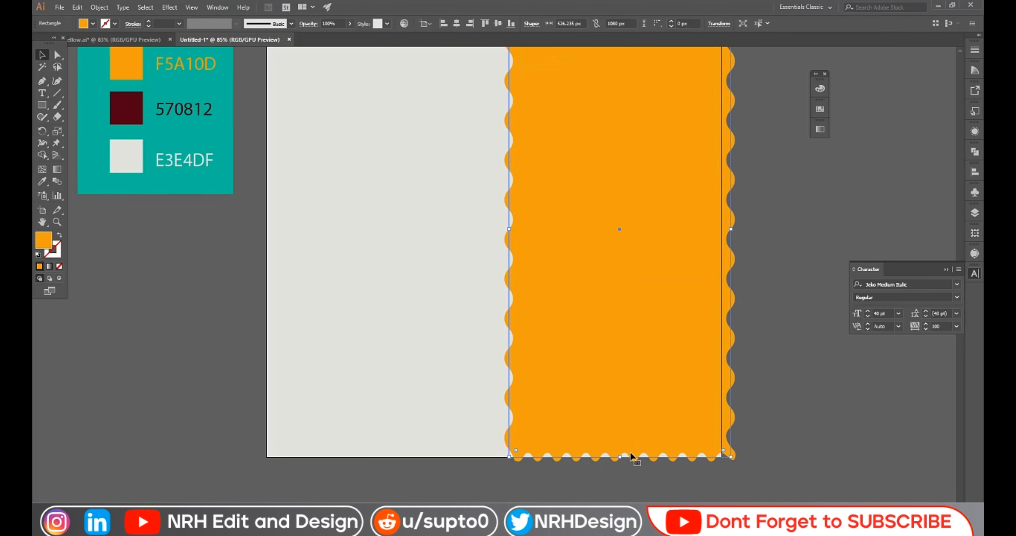
pyautogui.moveTo(619, 456); pyautogui.dragTo(620, 463)
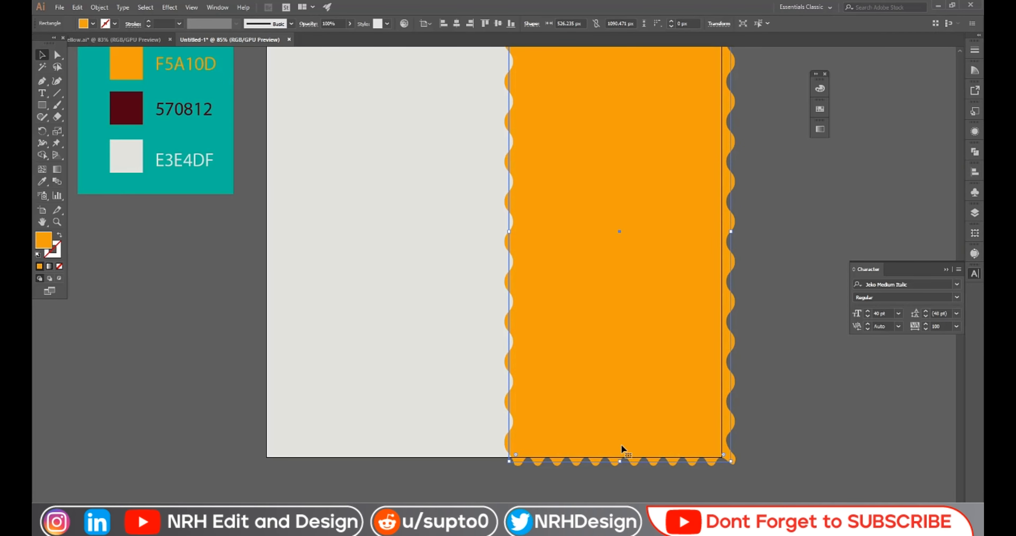
pyautogui.scroll(4, 613, 370)
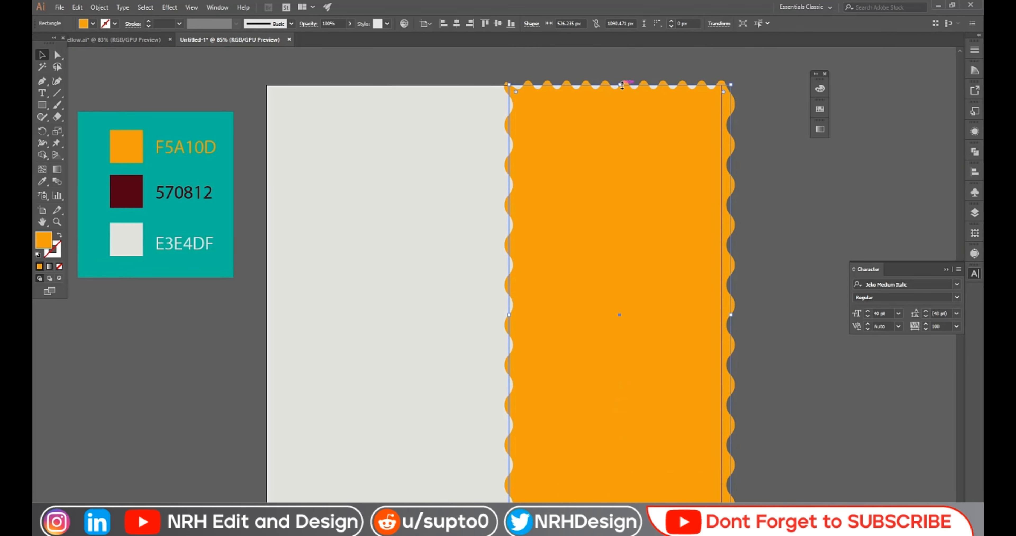
pyautogui.moveTo(622, 84); pyautogui.dragTo(621, 74)
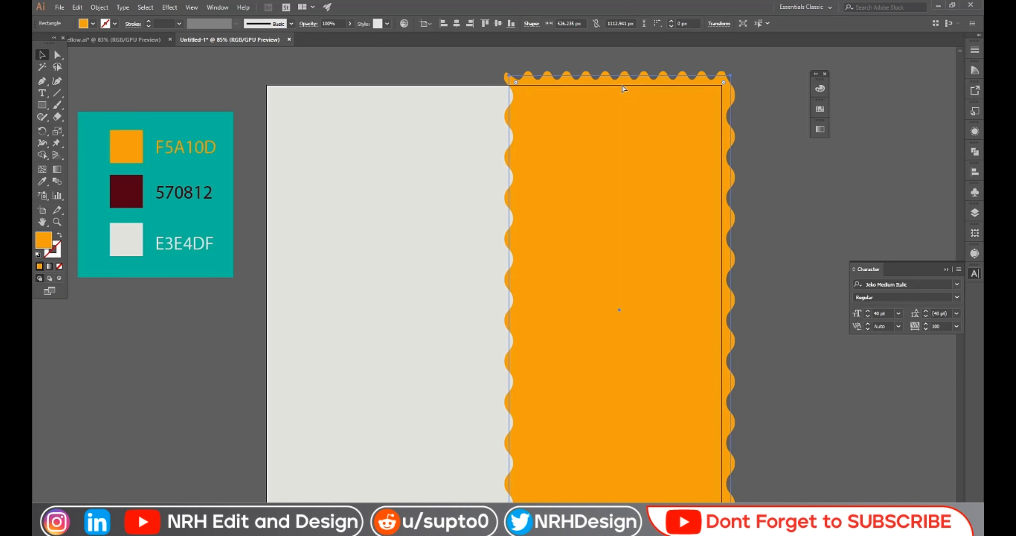
pyautogui.scroll(-2, 623, 88)
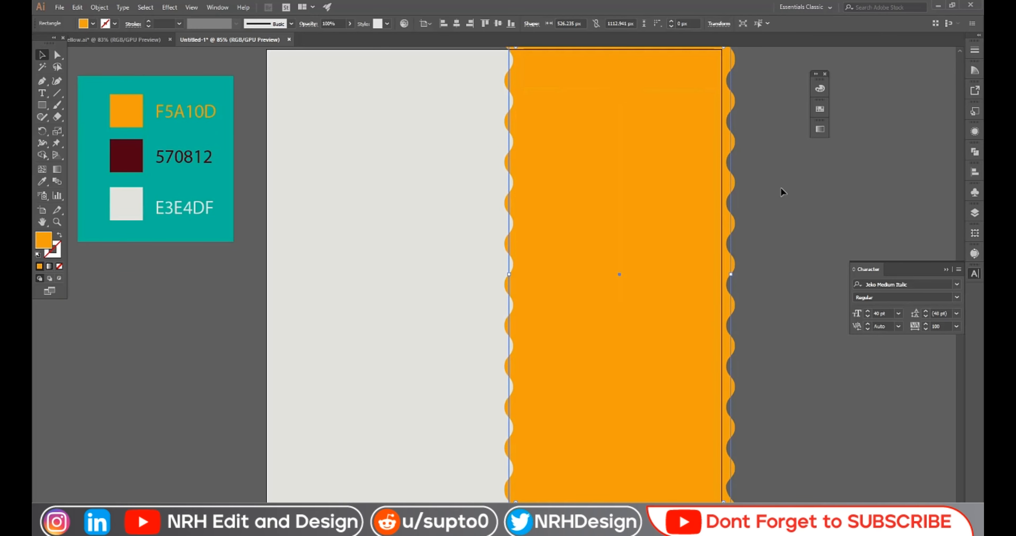
pyautogui.click(810, 295)
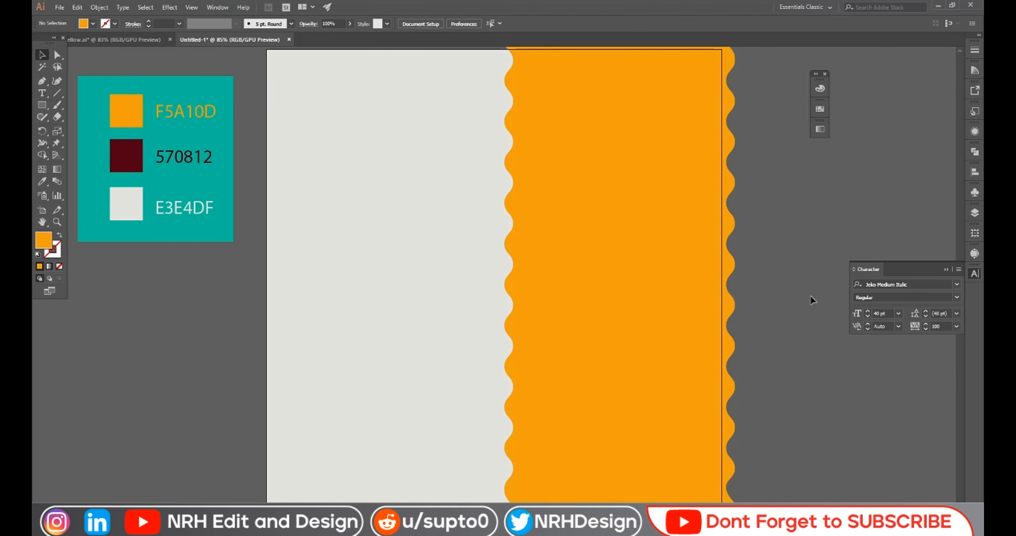
# Add the text "BURGER" on the light area in the upper half of the artboard
pyautogui.click(43, 92)
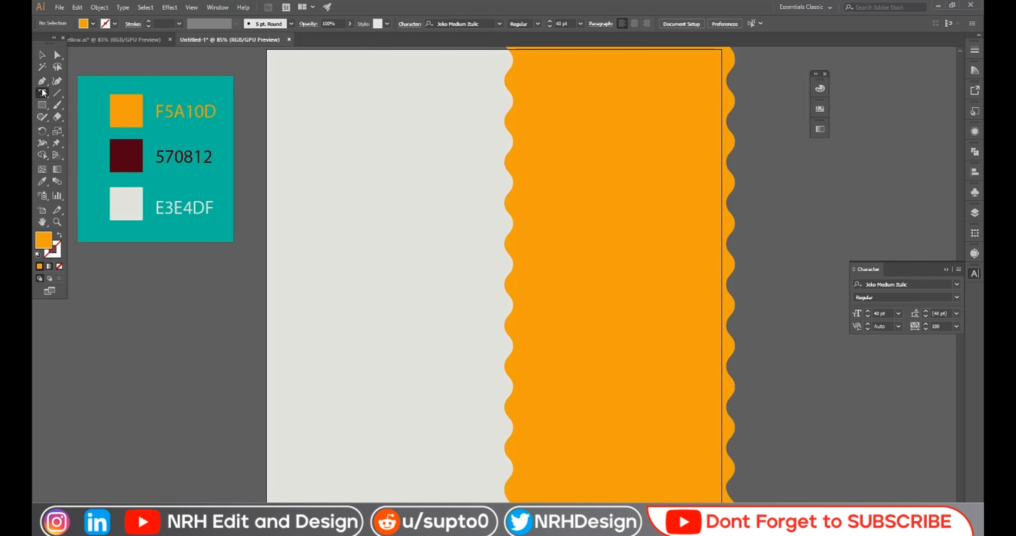
pyautogui.click(357, 234)
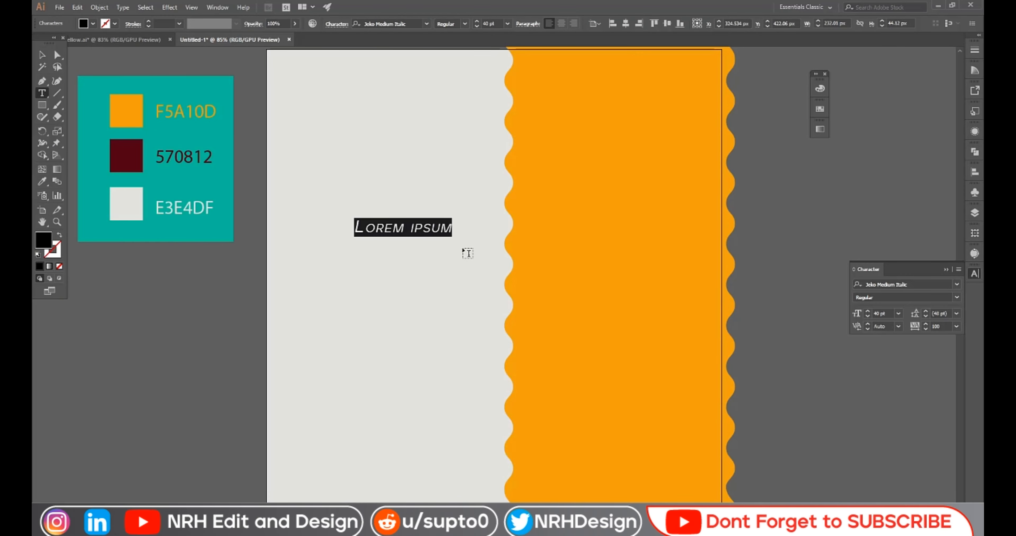
pyautogui.write('BU')
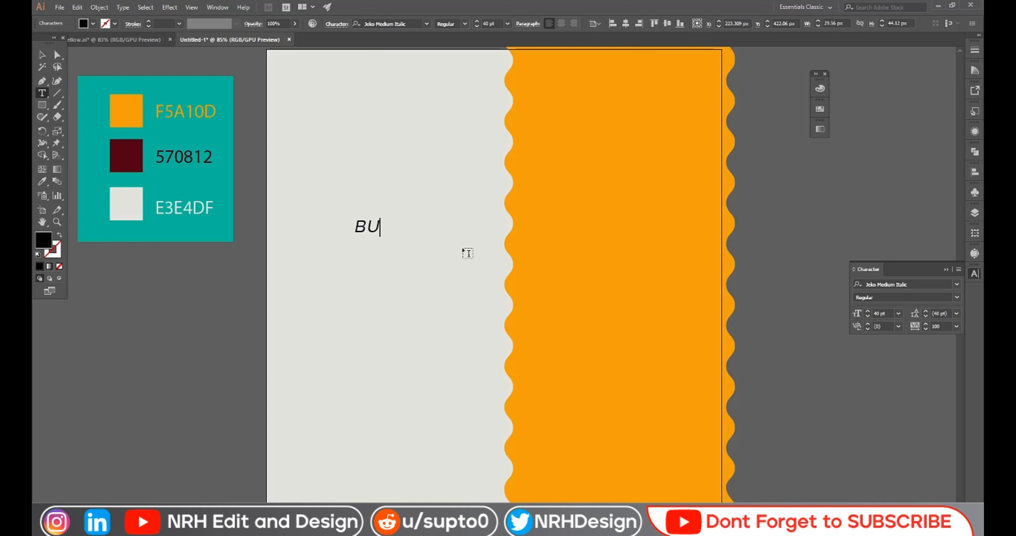
pyautogui.write('RGER')
pyautogui.click(41, 58)
# Change the font of the BURGER text to Nexa Bold
pyautogui.click(410, 19)
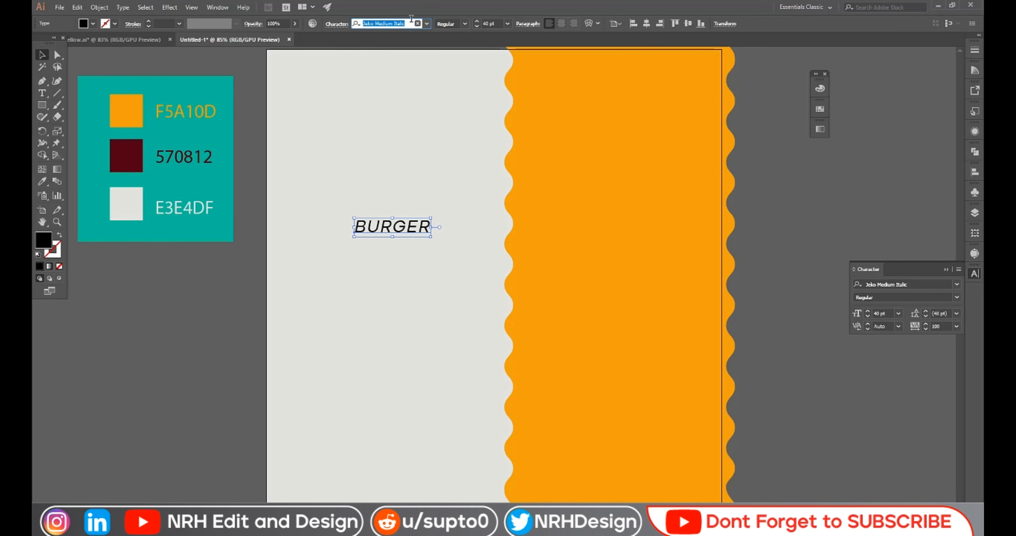
pyautogui.write('N')
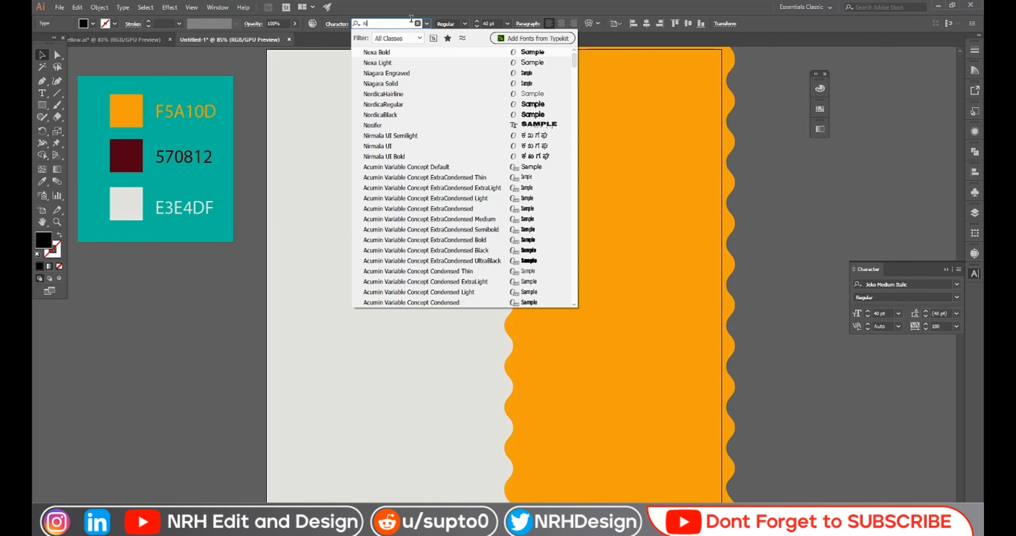
pyautogui.click(389, 54)
# Enlarge the BURGER text to a font size of 138 pt
pyautogui.scroll(20, 497, 23)
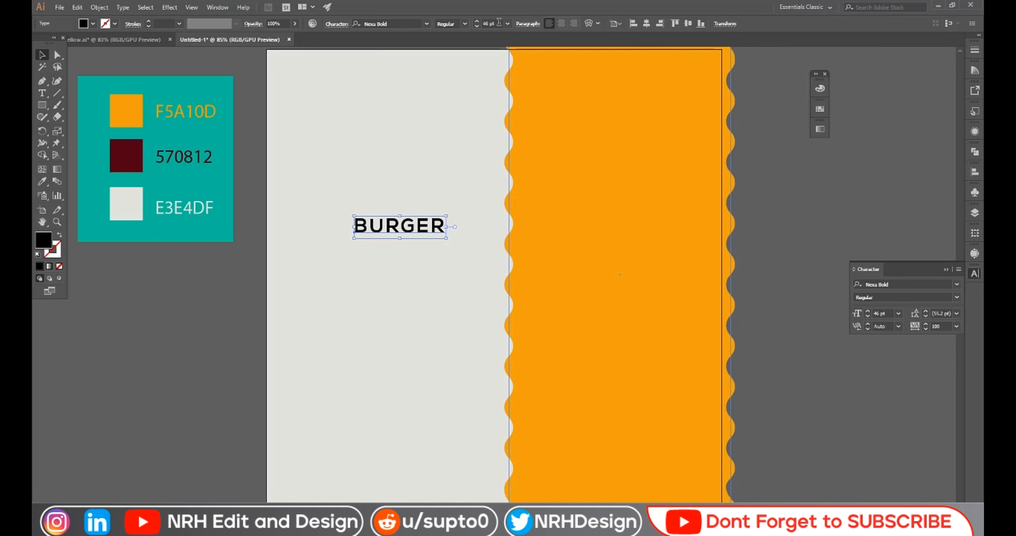
pyautogui.scroll(20, 496, 23)
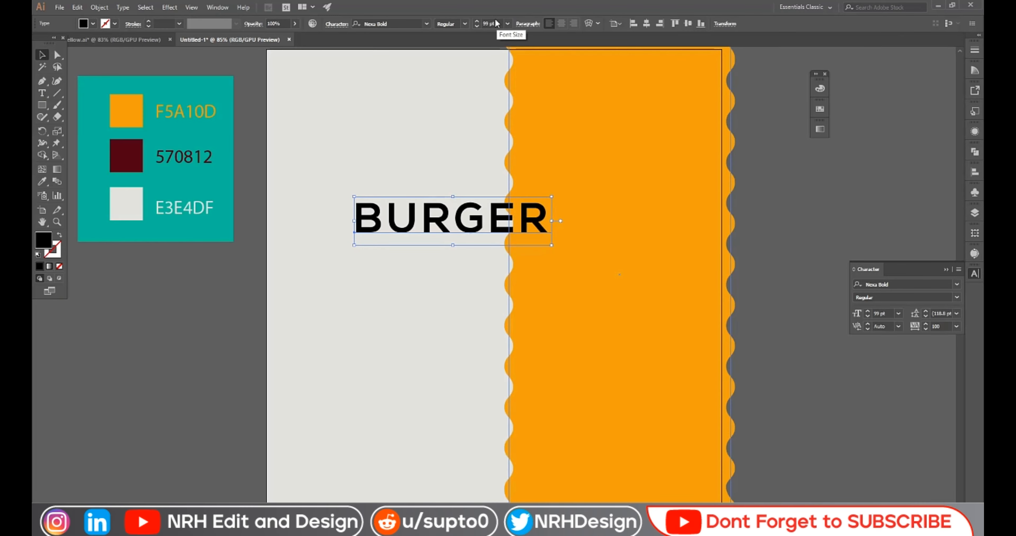
pyautogui.scroll(-3, 496, 22)
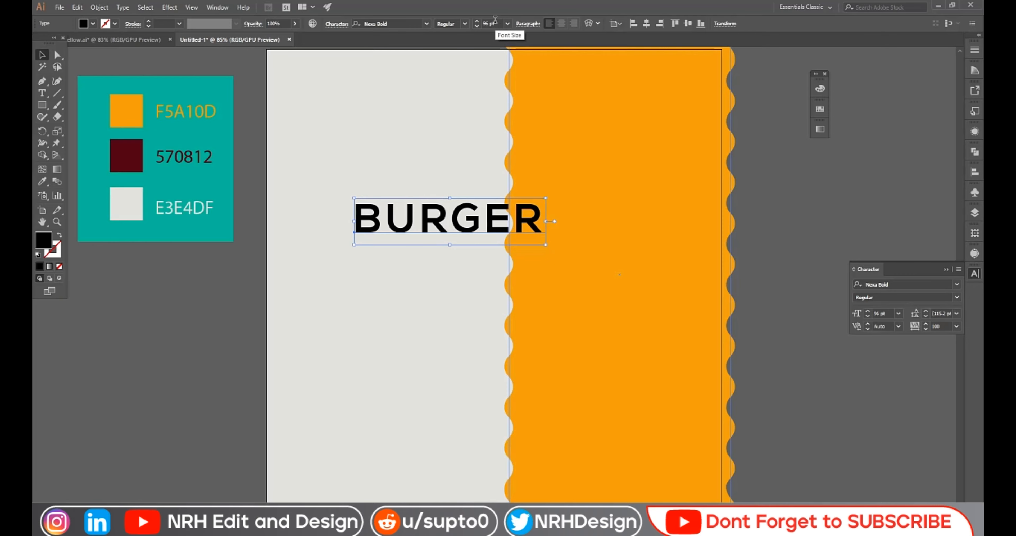
pyautogui.click(224, 283)
pyautogui.click(428, 216)
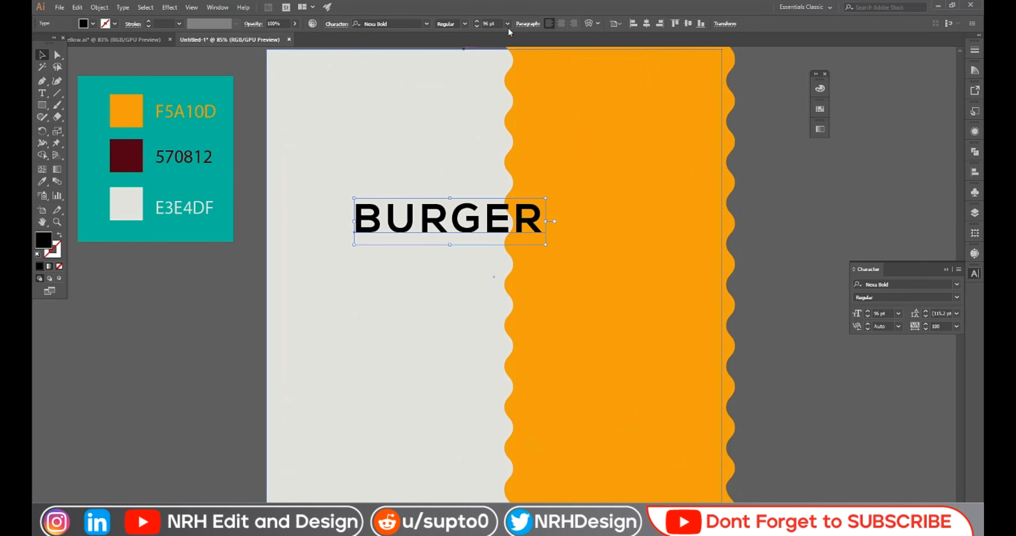
pyautogui.scroll(20, 499, 24)
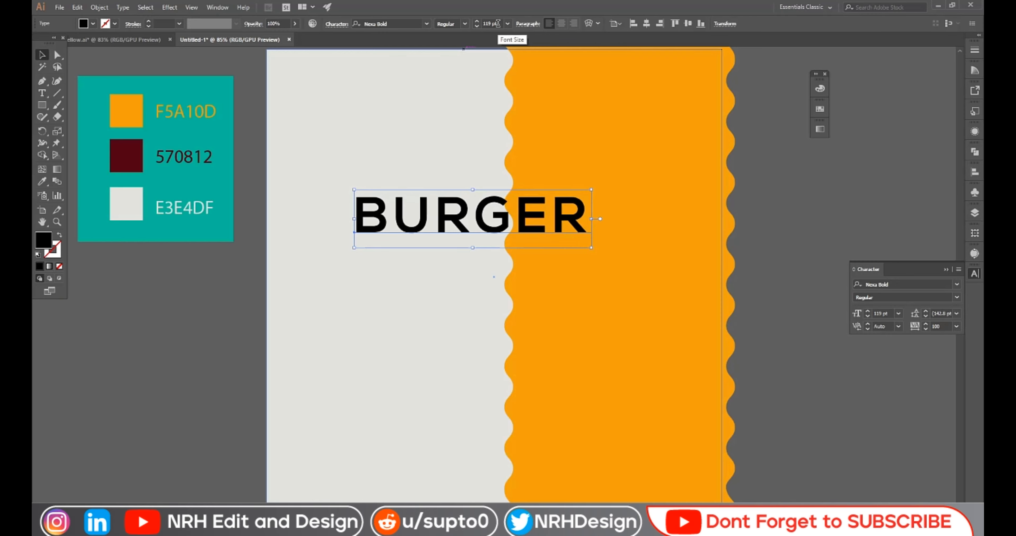
pyautogui.scroll(18, 498, 23)
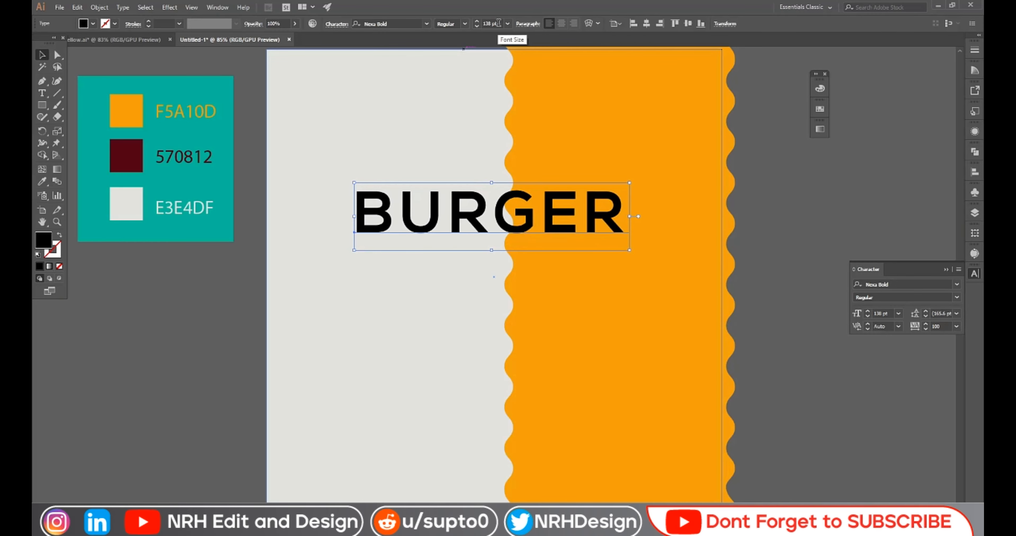
# Enlarge the BURGER text to a font size of 168 pt
pyautogui.scroll(17, 498, 22)
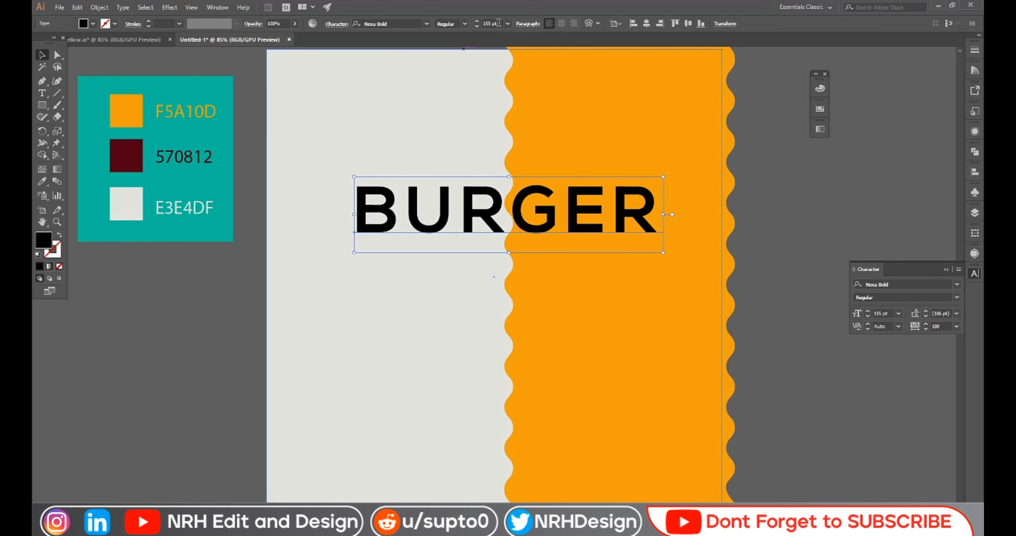
pyautogui.scroll(9, 498, 23)
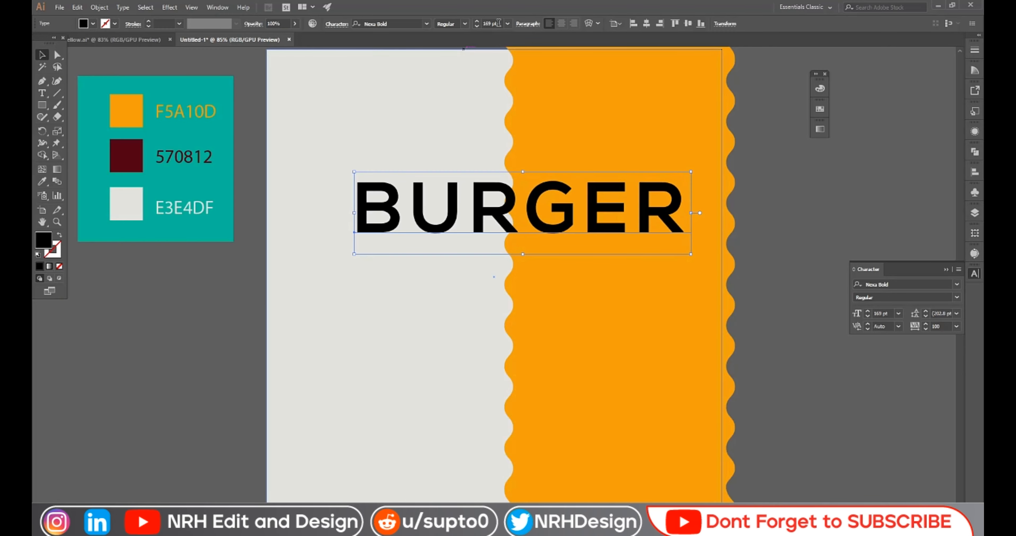
pyautogui.scroll(-1, 499, 22)
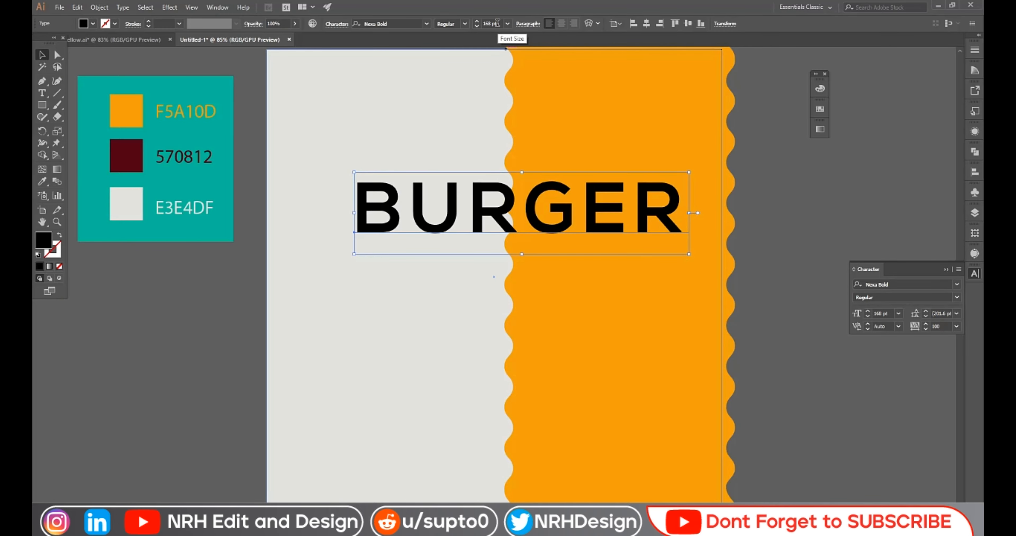
pyautogui.click(788, 211)
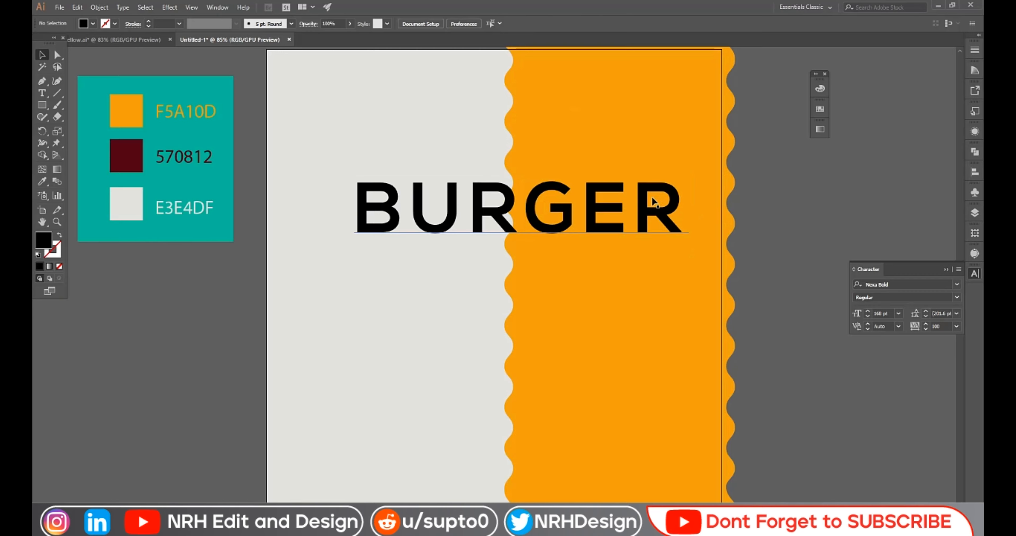
# Centre the BURGER text horizontally on the artboard
pyautogui.click(648, 209)
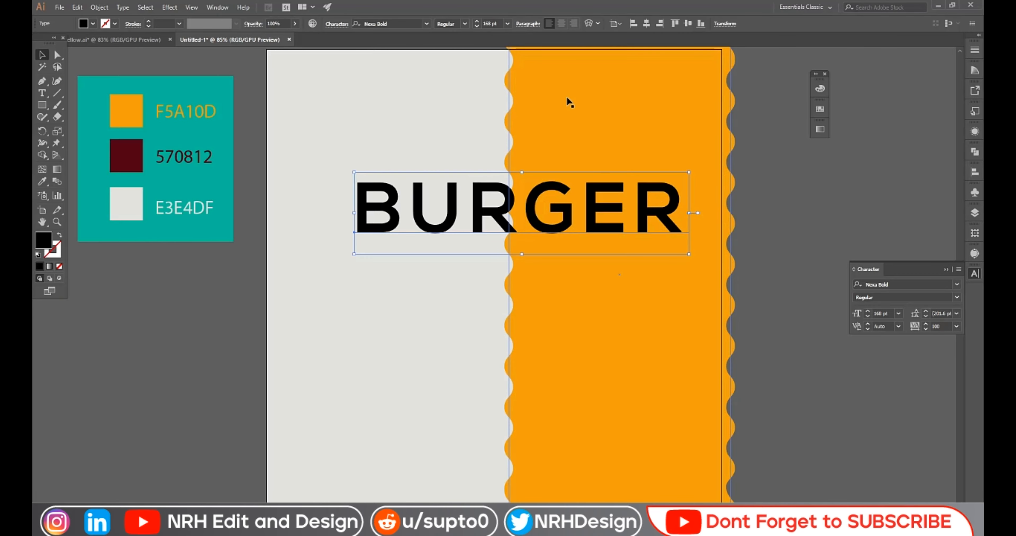
pyautogui.click(646, 23)
pyautogui.click(791, 272)
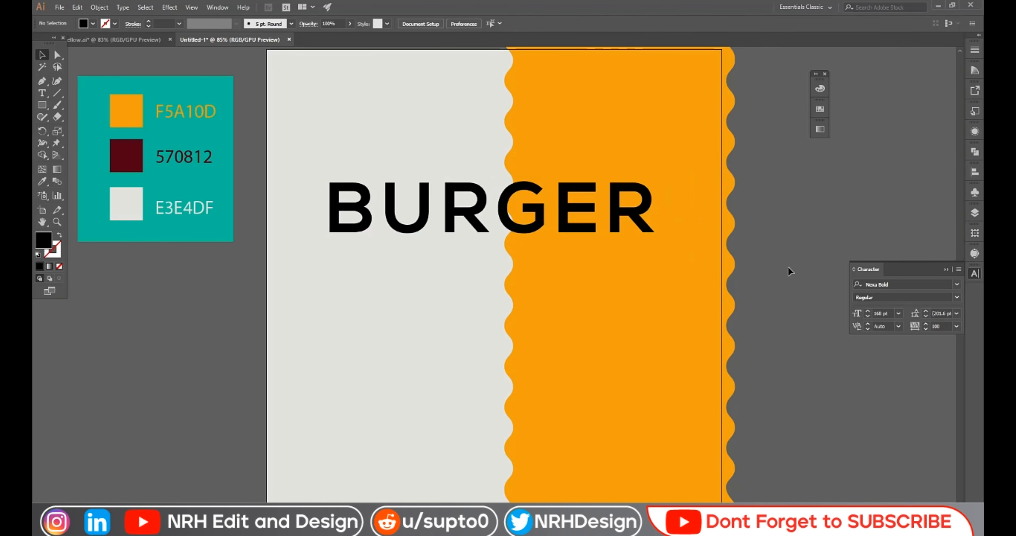
# Nudge the BURGER text to the right until the wavy edge runs between the R and the G
pyautogui.click(627, 214)
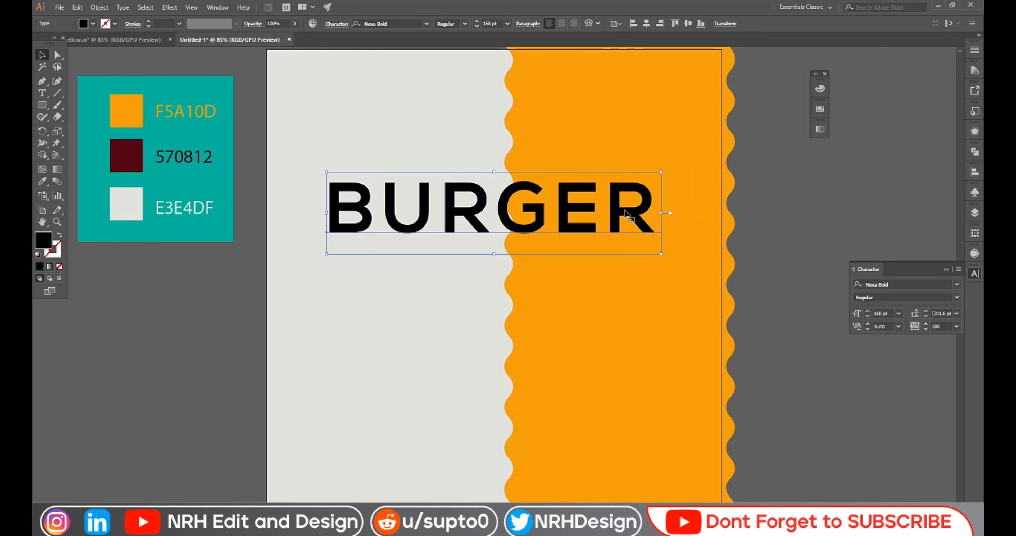
pyautogui.press('Right')
pyautogui.press('Right')
pyautogui.press('Right')
pyautogui.press('Right')
pyautogui.press('Right')
pyautogui.press('Right')
pyautogui.press('Right')
pyautogui.press('Right')
pyautogui.press('Right')
pyautogui.press('Right')
pyautogui.press('Right')
pyautogui.press('Right')
pyautogui.press('Right')
pyautogui.press('Right')
pyautogui.press('Right')
pyautogui.press('Right')
pyautogui.press('Right')
pyautogui.press('Right')
pyautogui.press('Right')
pyautogui.press('Right')
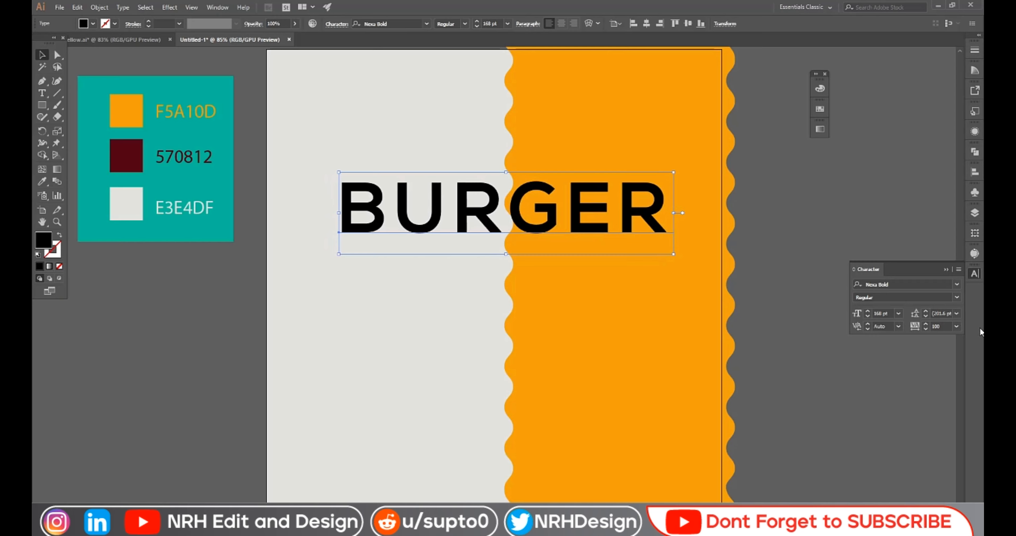
# Increase the tracking of the BURGER text to 110
pyautogui.scroll(7, 951, 327)
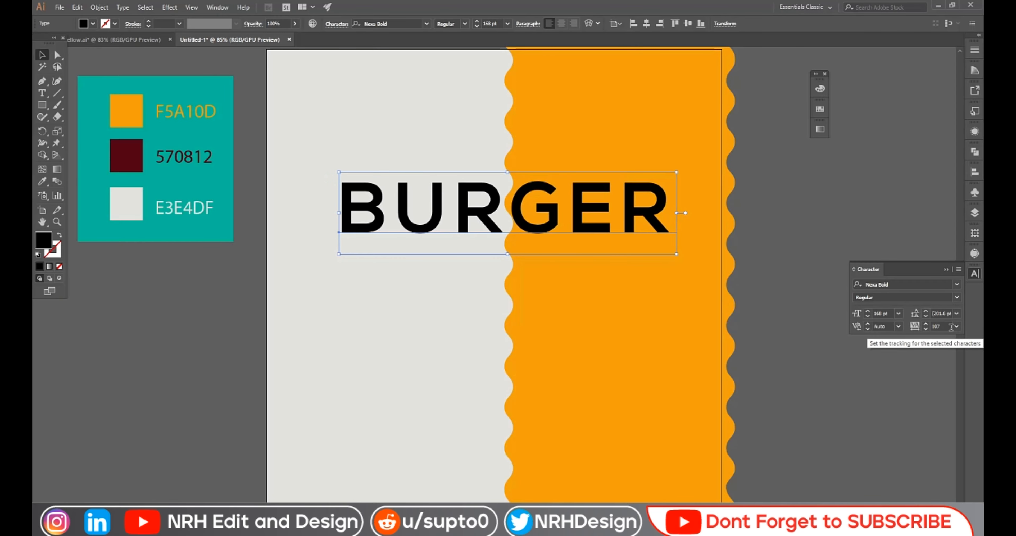
pyautogui.scroll(3, 950, 327)
pyautogui.click(767, 362)
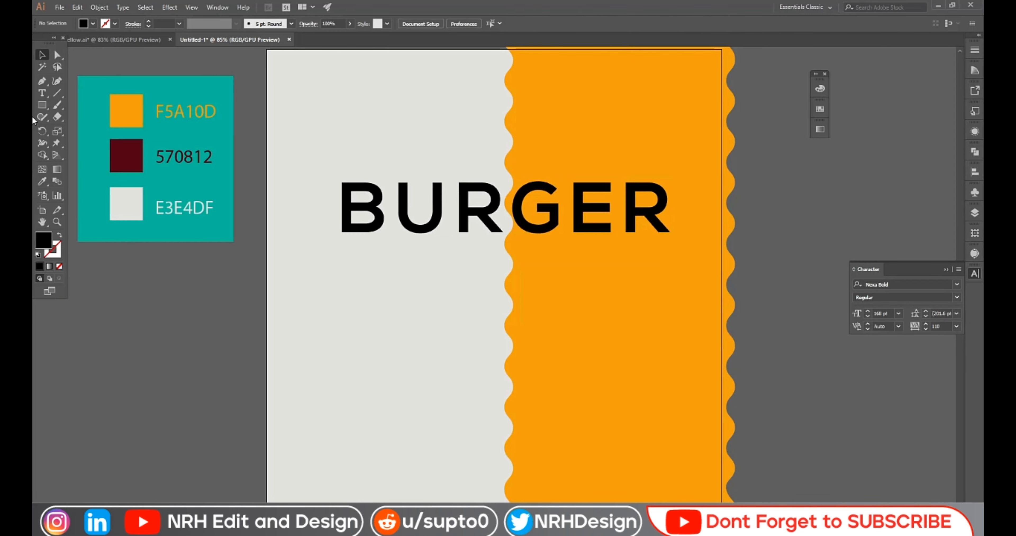
# Recolor the letters GER of the headline with the light grey E3E4DF sampled from the palette swatch
pyautogui.click(42, 93)
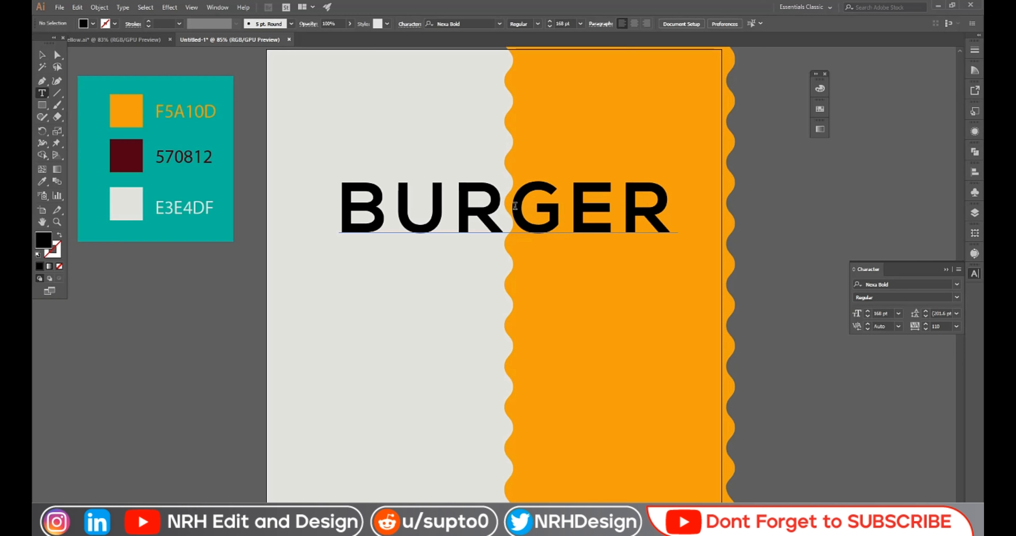
pyautogui.moveTo(513, 205); pyautogui.dragTo(679, 215)
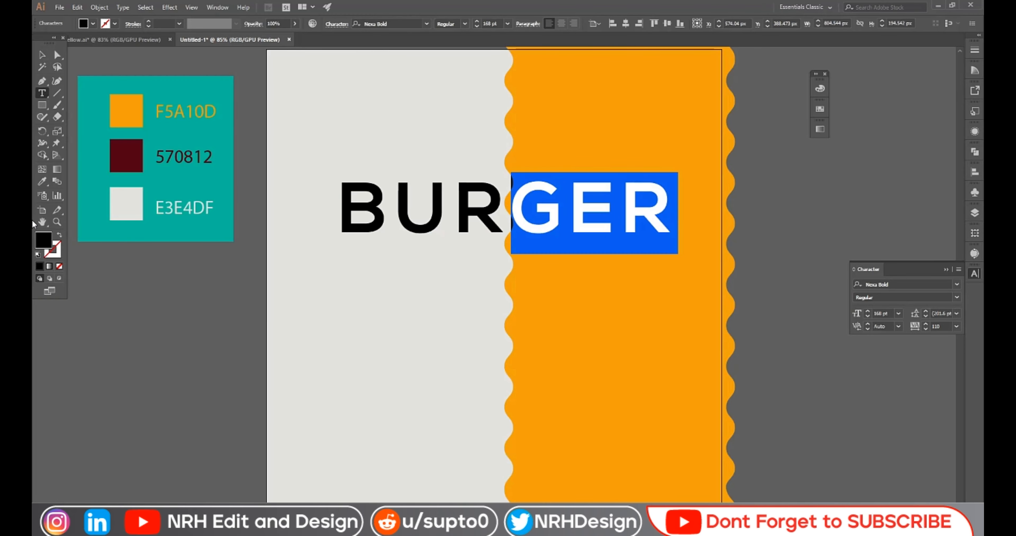
pyautogui.click(41, 182)
pyautogui.click(126, 203)
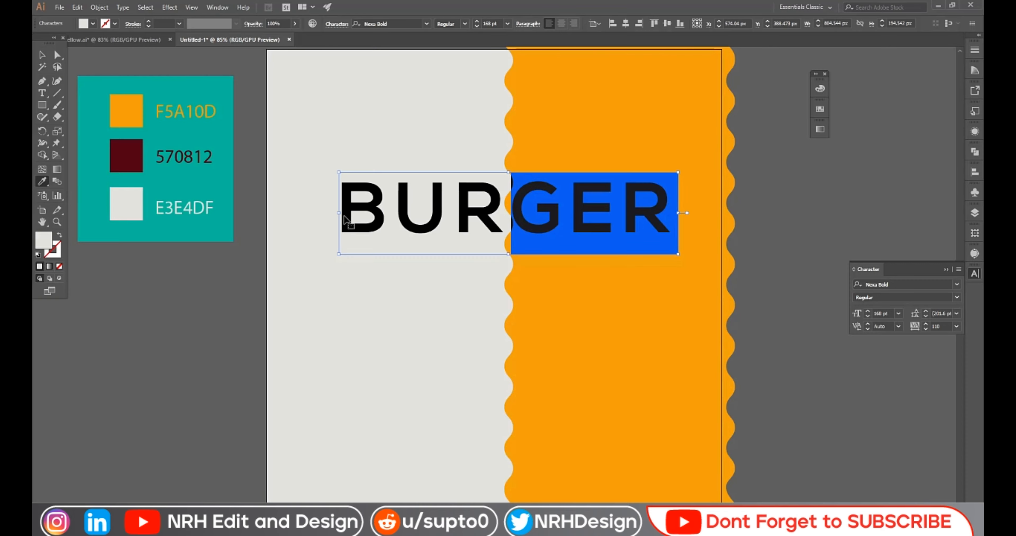
pyautogui.click(43, 55)
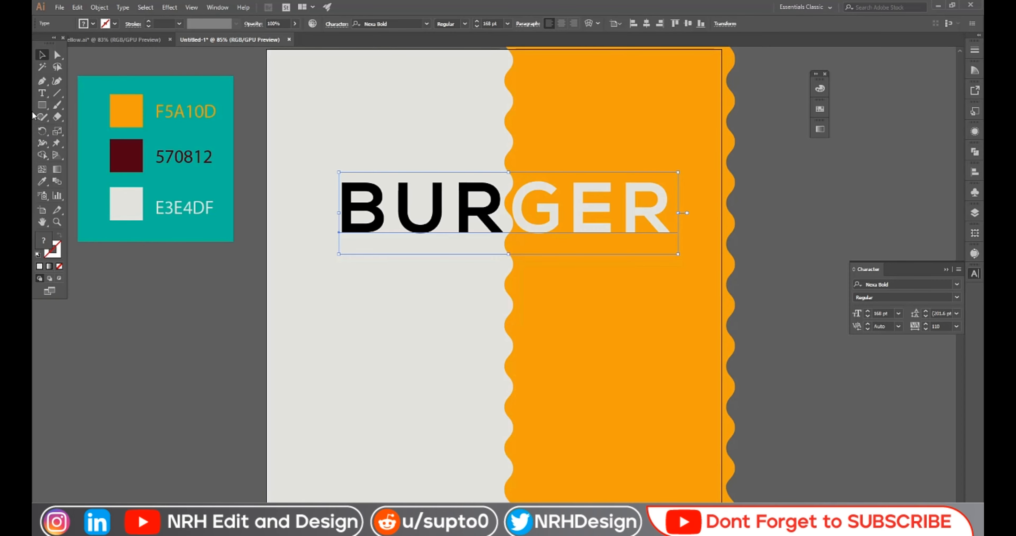
# Recolor the letters BUR of the headline with the dark red 570812 sampled from the palette swatch
pyautogui.click(42, 93)
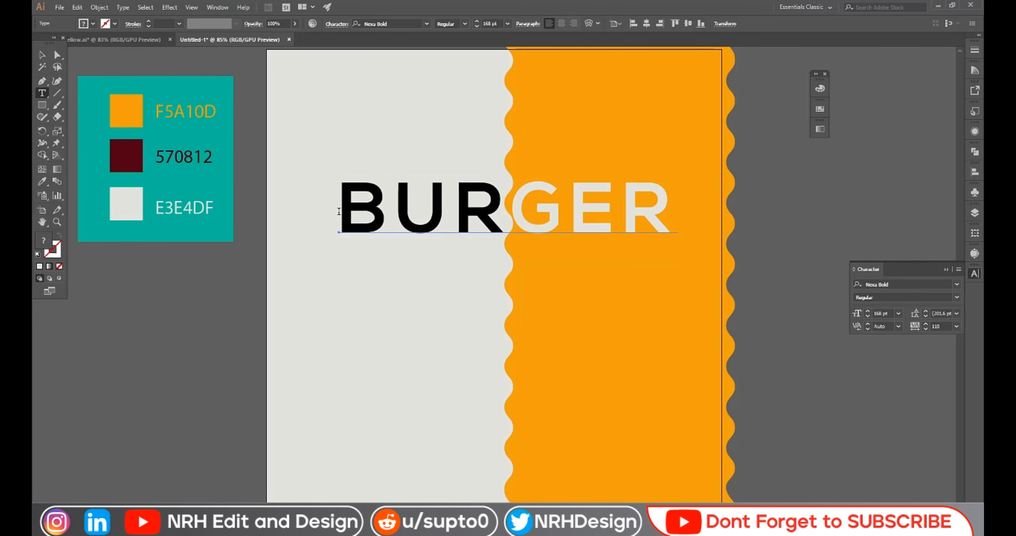
pyautogui.moveTo(341, 211); pyautogui.dragTo(499, 213)
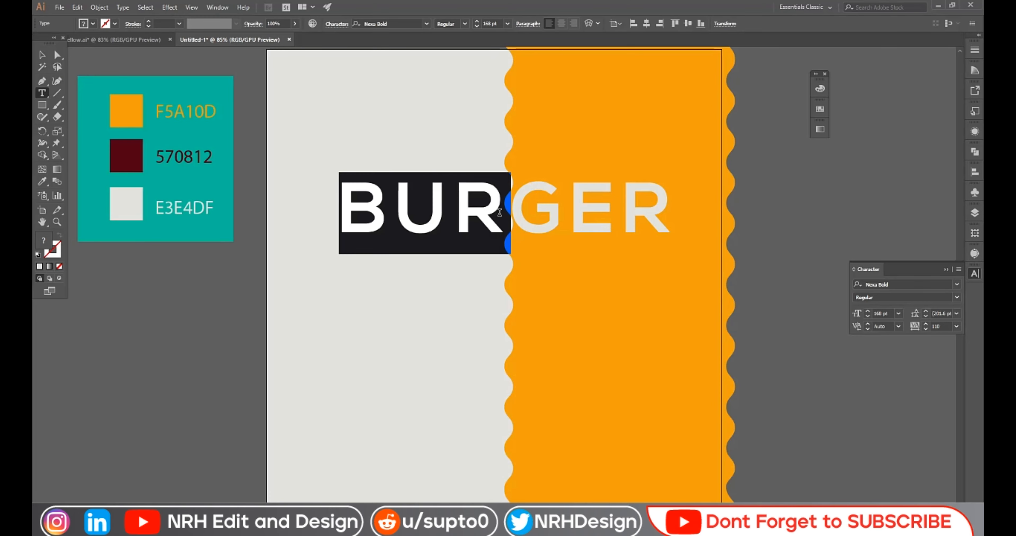
pyautogui.click(43, 182)
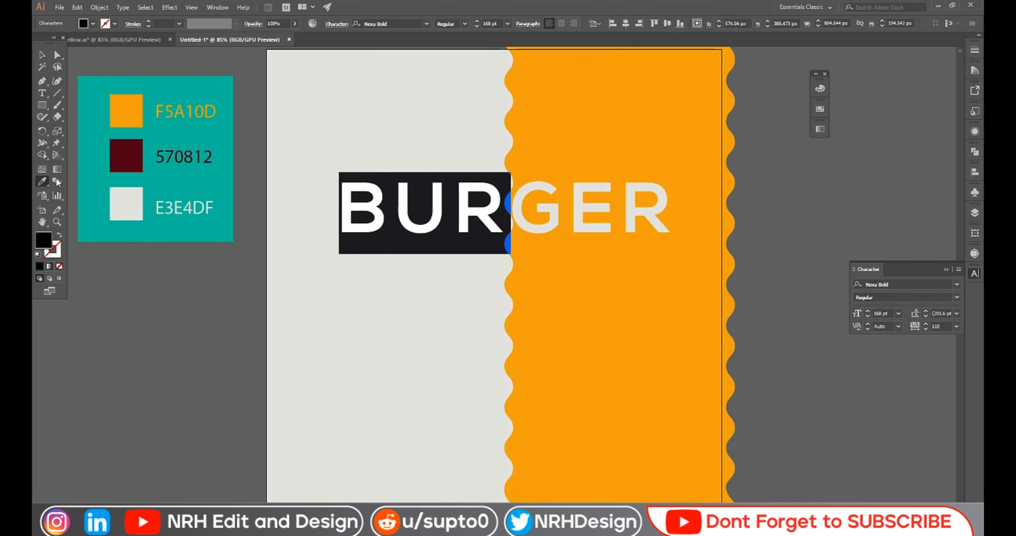
pyautogui.click(123, 156)
pyautogui.press('Escape')
pyautogui.click(183, 246)
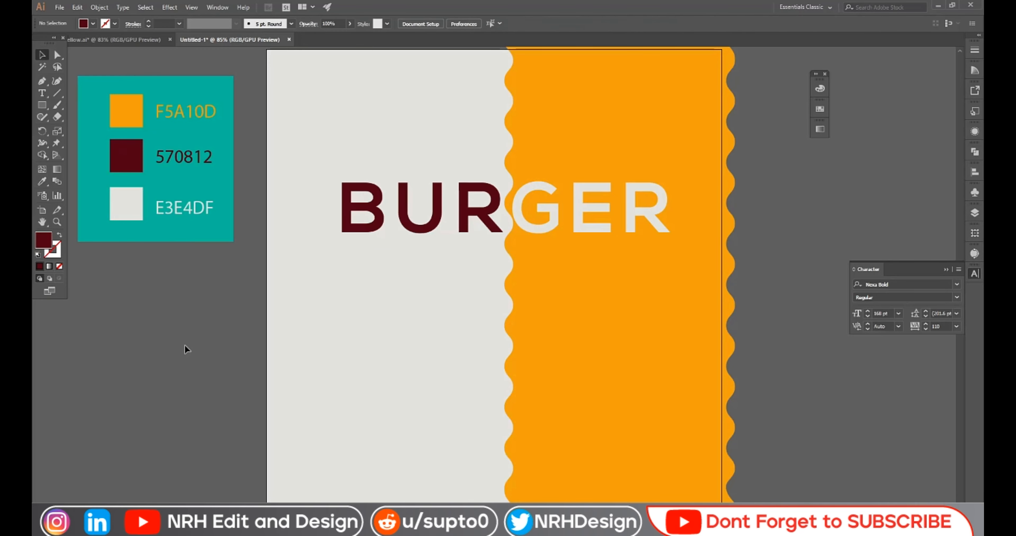
# Add a separate text "MISS" on the light area below the BURGER headline
pyautogui.press('t')
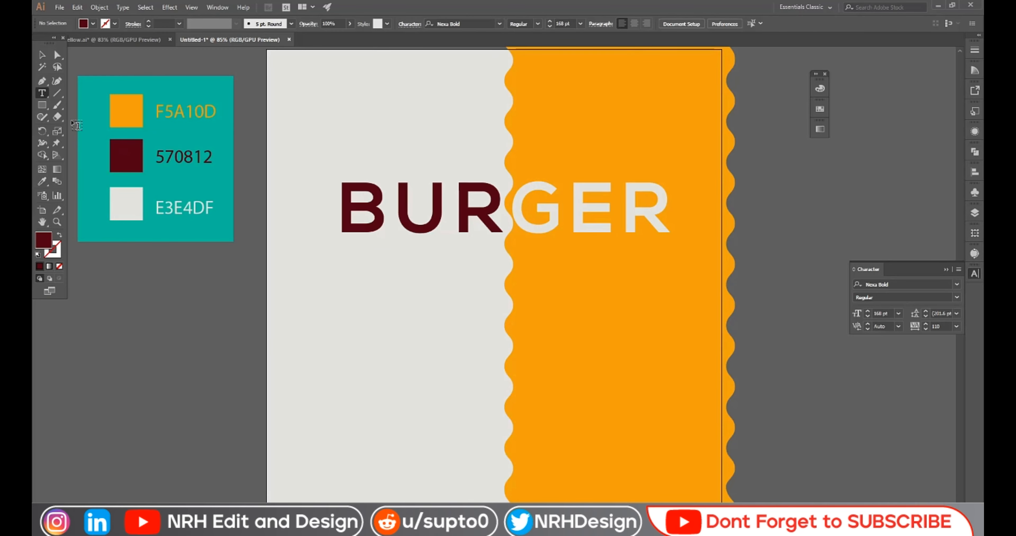
pyautogui.click(315, 338)
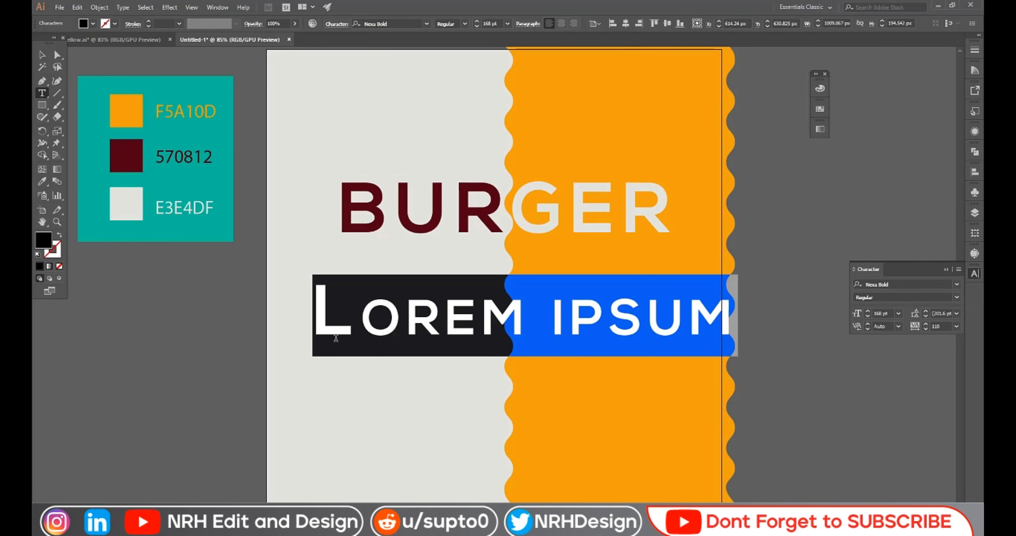
pyautogui.write('MISS')
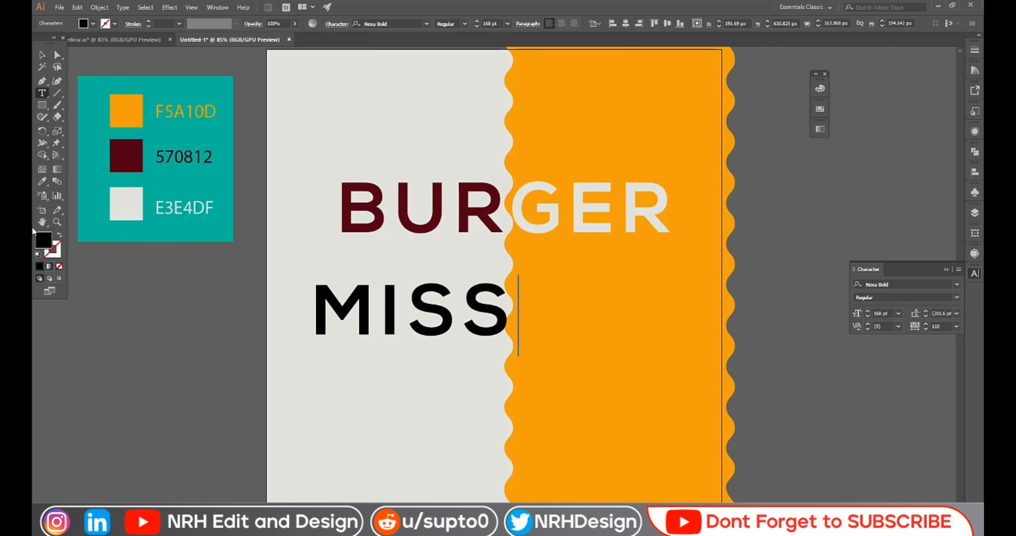
pyautogui.click(42, 54)
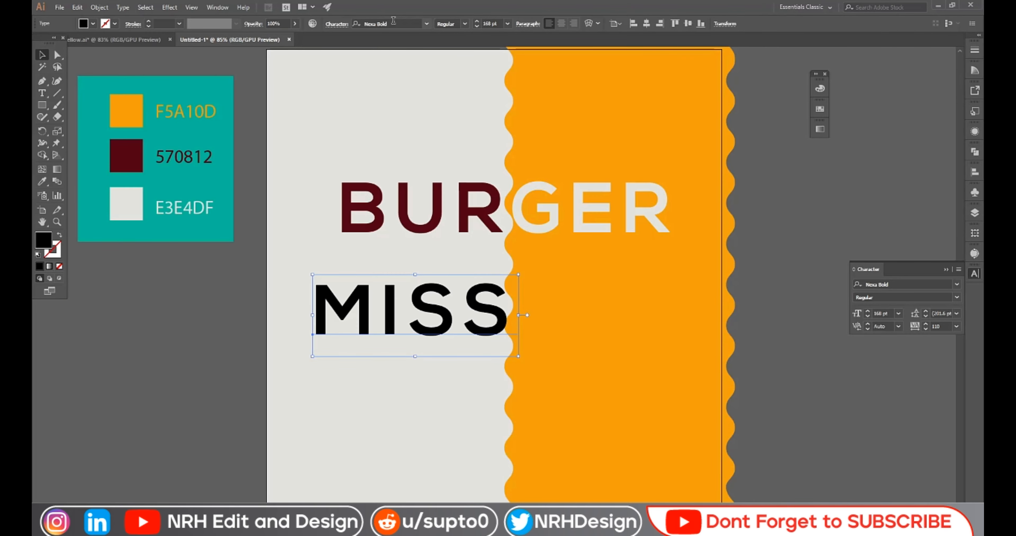
# Change the font of the MISS text to Jeko ExtraBold Italic
pyautogui.click(402, 21)
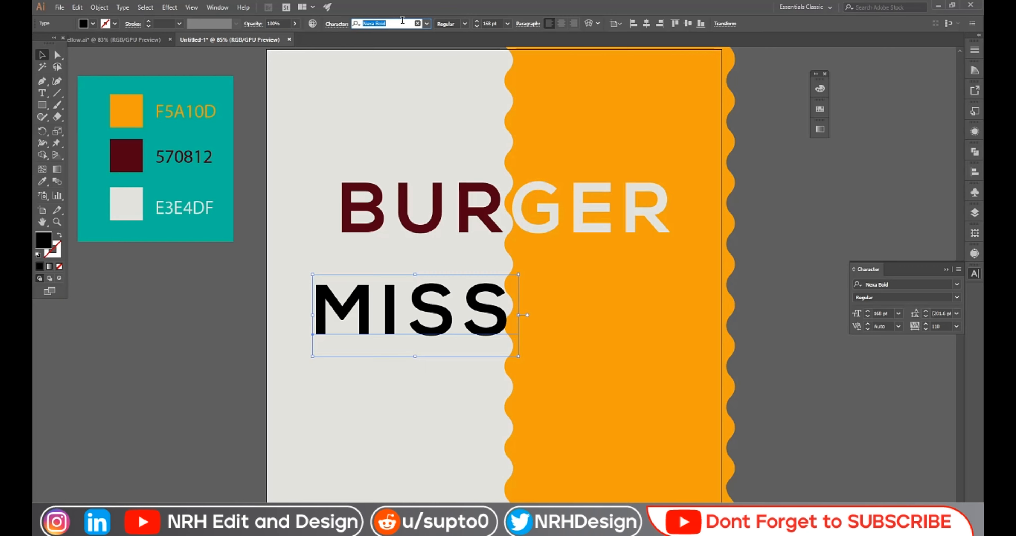
pyautogui.write('IT')
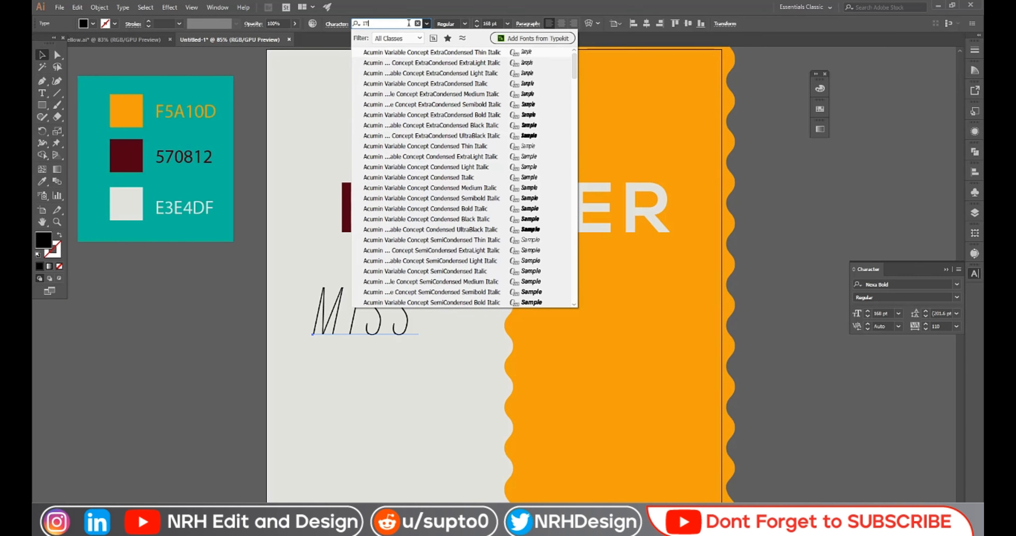
pyautogui.press('BackSpace')
pyautogui.press('BackSpace')
pyautogui.write('JE')
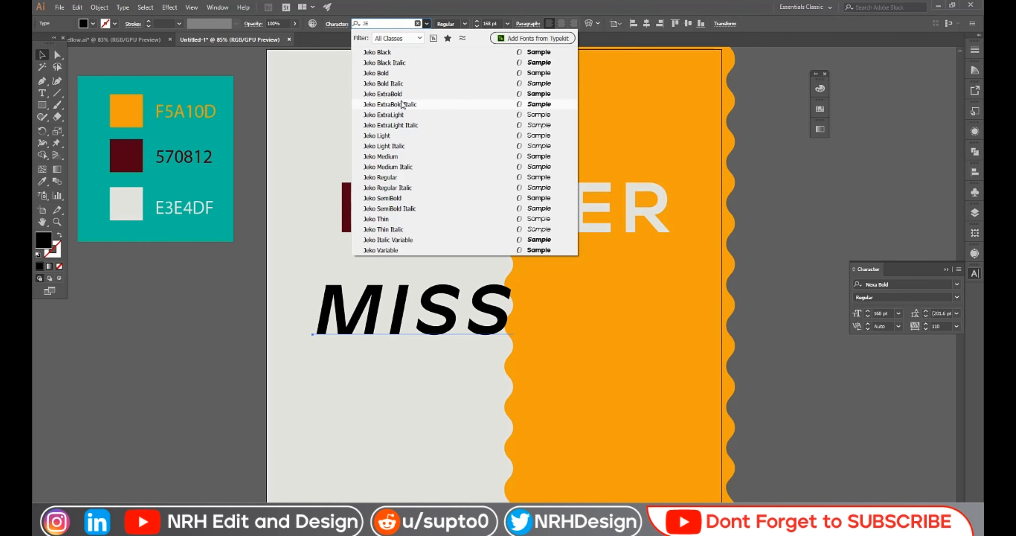
pyautogui.click(402, 105)
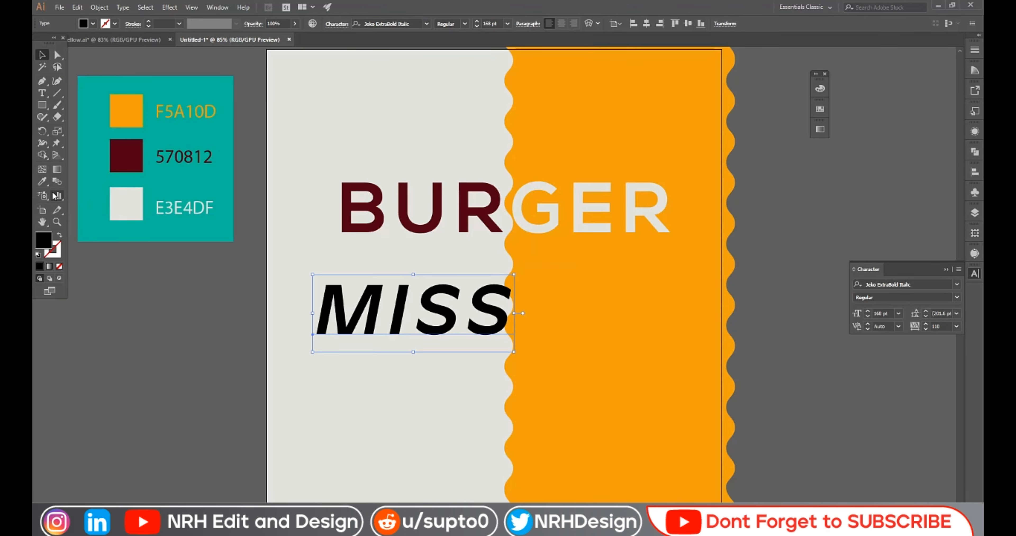
# Recolor the MISS text with the orange F5A10D sampled from the palette swatch
pyautogui.click(43, 181)
pyautogui.click(118, 122)
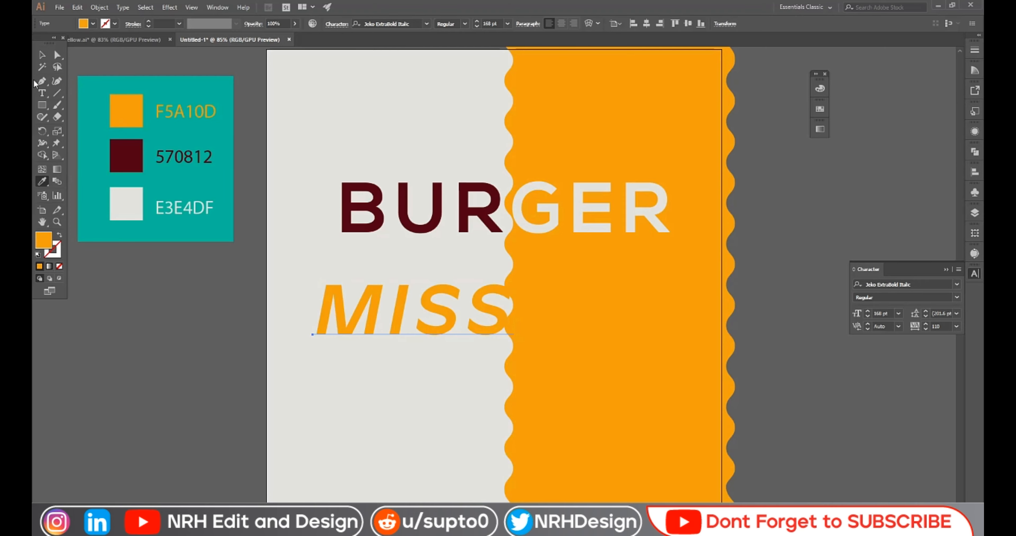
pyautogui.click(41, 56)
# Reduce the MISS text to a font size of 127 pt
pyautogui.click(490, 24)
pyautogui.scroll(-20, 500, 24)
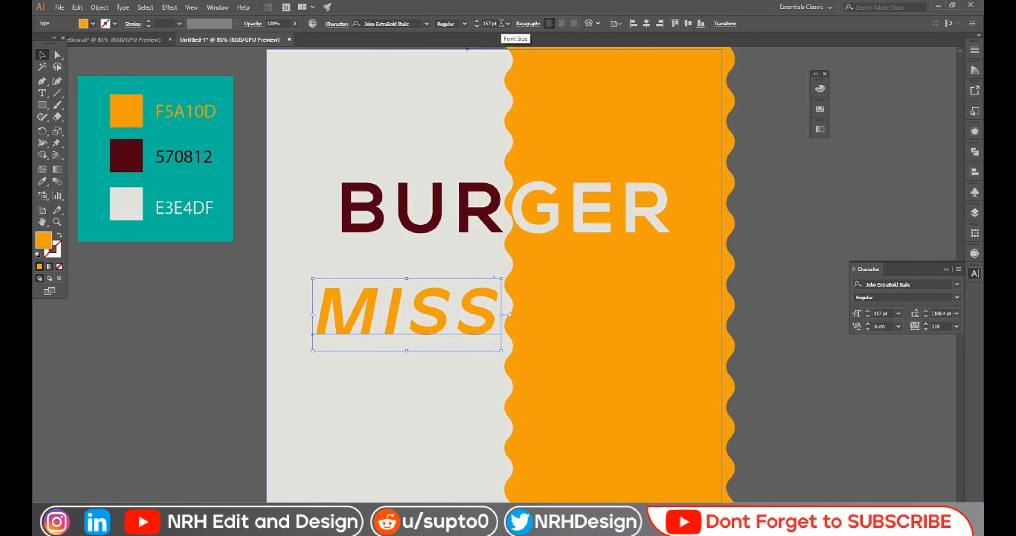
pyautogui.scroll(-12, 500, 24)
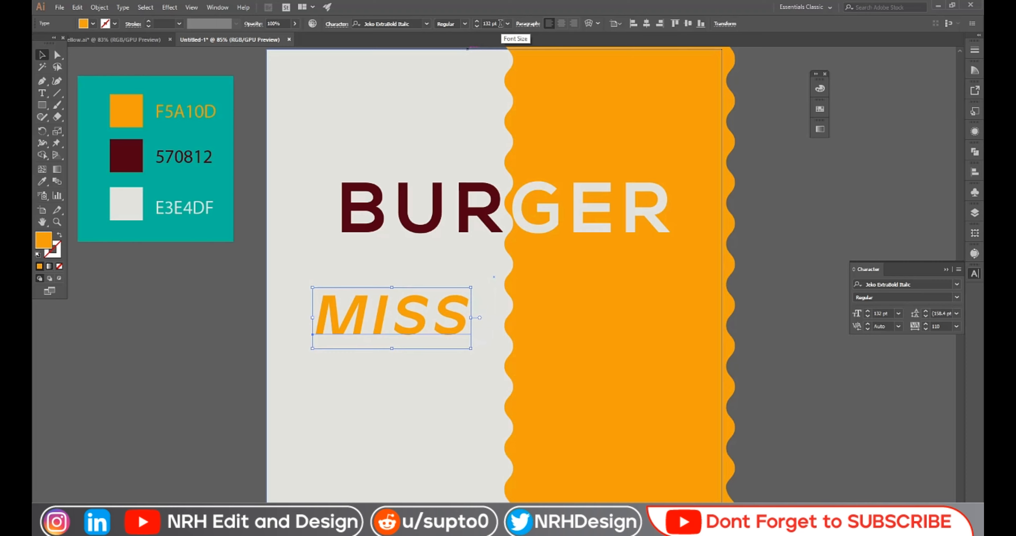
pyautogui.scroll(-2, 500, 24)
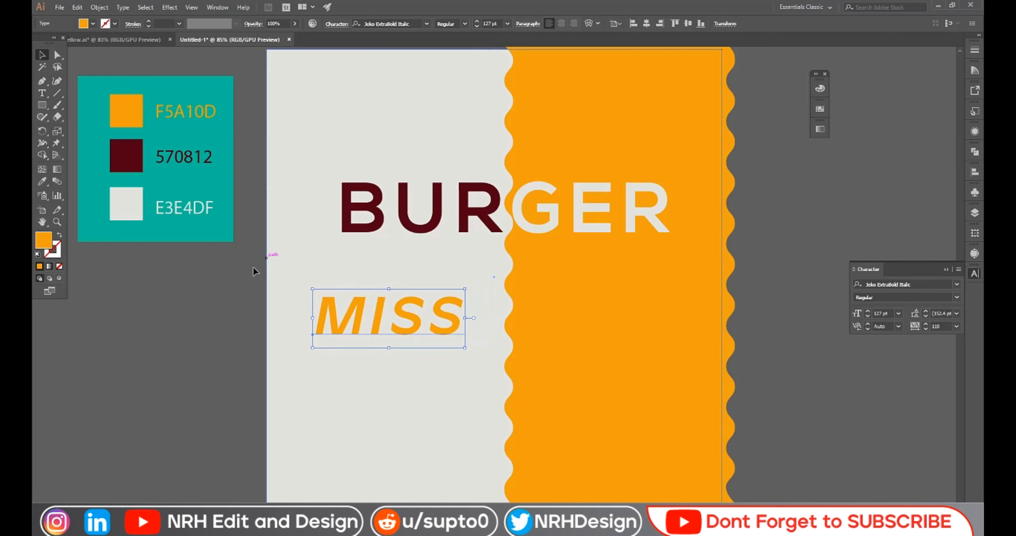
pyautogui.click(196, 328)
# Move the MISS text directly above BURGER, lined up with the left edge of the letter B
pyautogui.moveTo(351, 310); pyautogui.dragTo(387, 147)
pyautogui.click(210, 306)
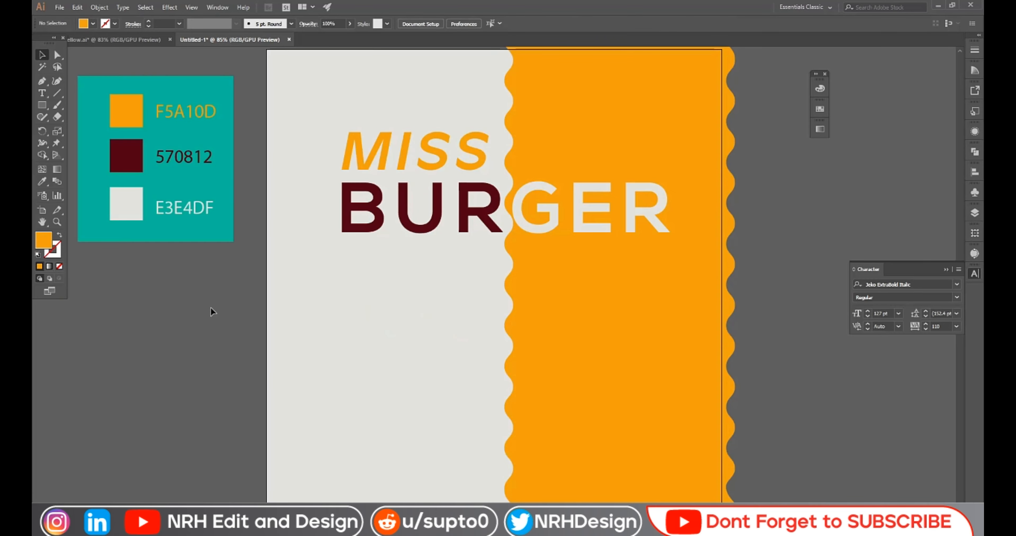
pyautogui.scroll(2, 210, 306)
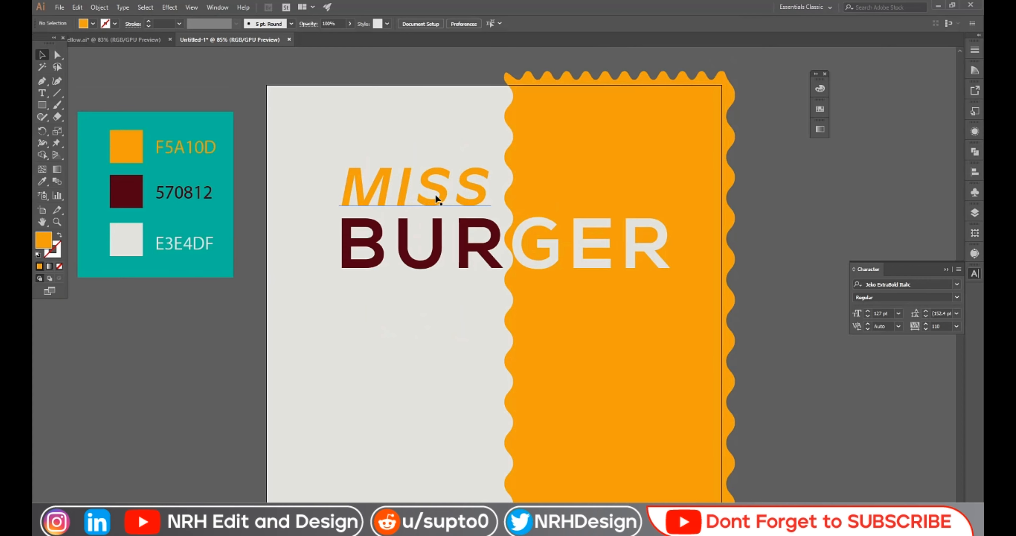
# Offset the path of the light square background by -27 px with mitered joins to create an inner margin rectangle
pyautogui.click(338, 368)
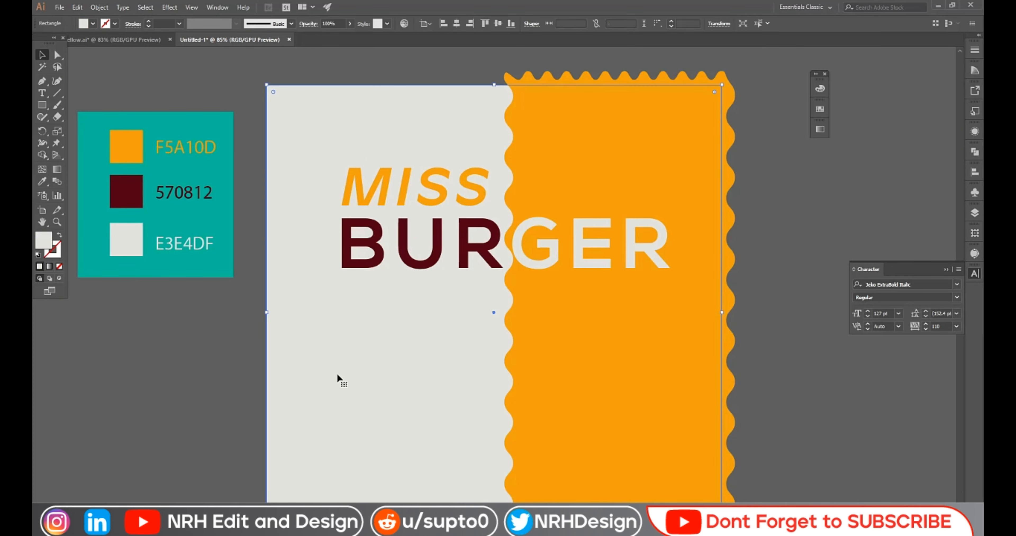
pyautogui.scroll(-2, 220, 83)
pyautogui.scroll(1, 142, 9)
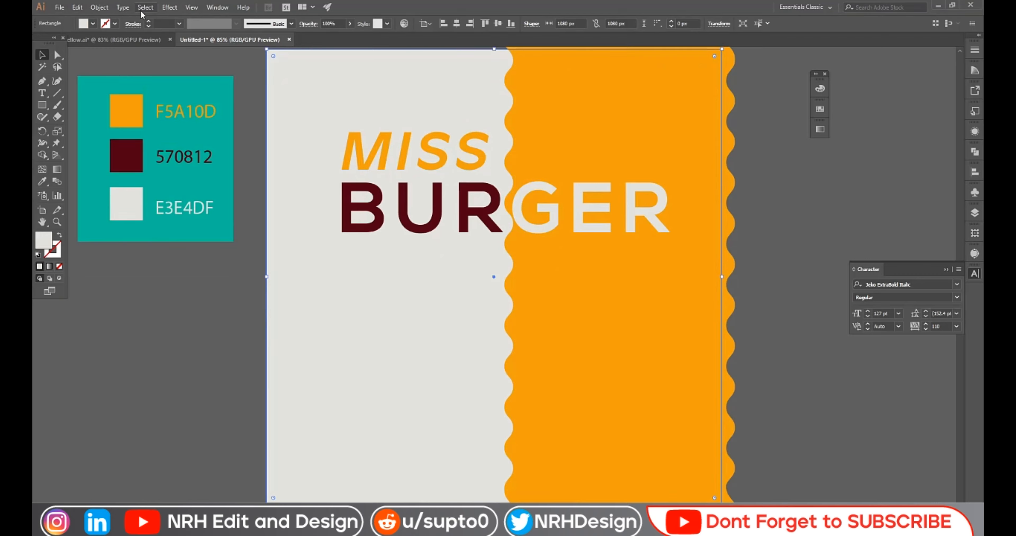
pyautogui.click(91, 5)
pyautogui.moveTo(140, 232)
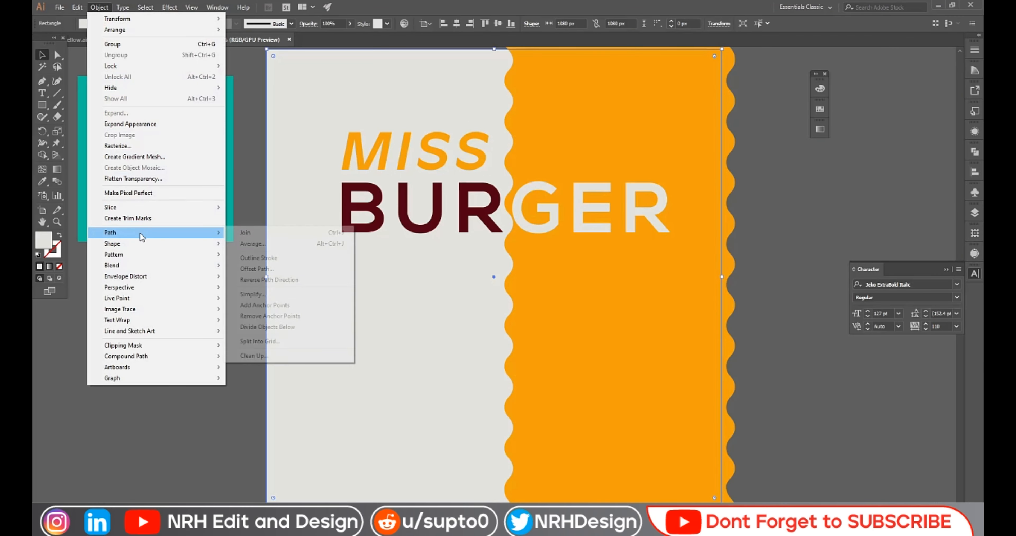
pyautogui.click(275, 268)
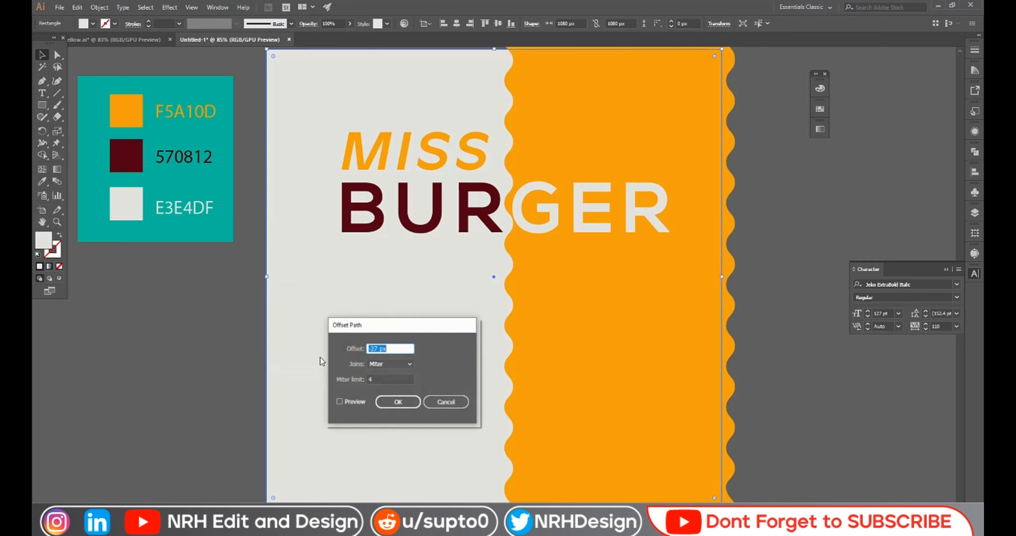
pyautogui.click(339, 402)
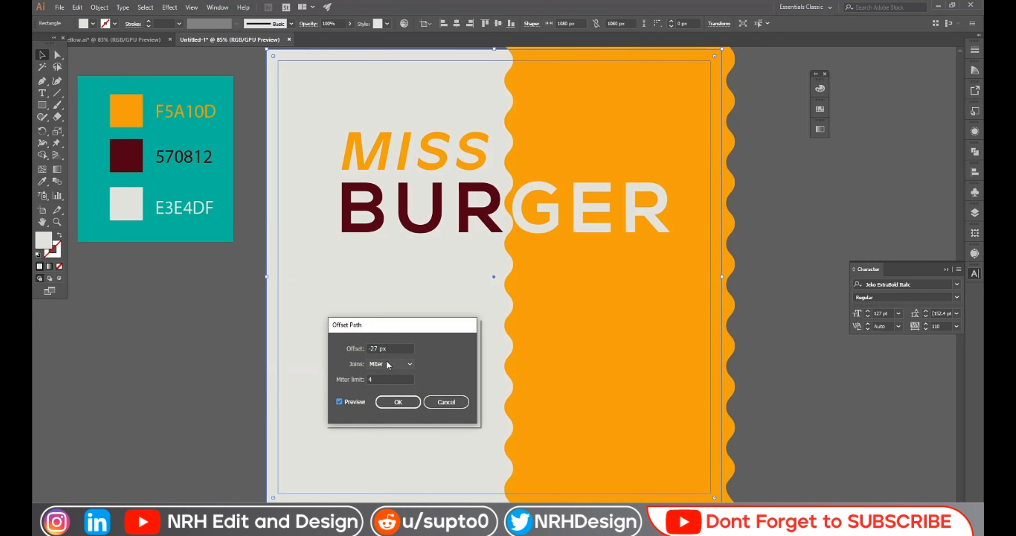
pyautogui.click(397, 401)
# Convert the inset margin rectangle into guides
pyautogui.rightClick(409, 168)
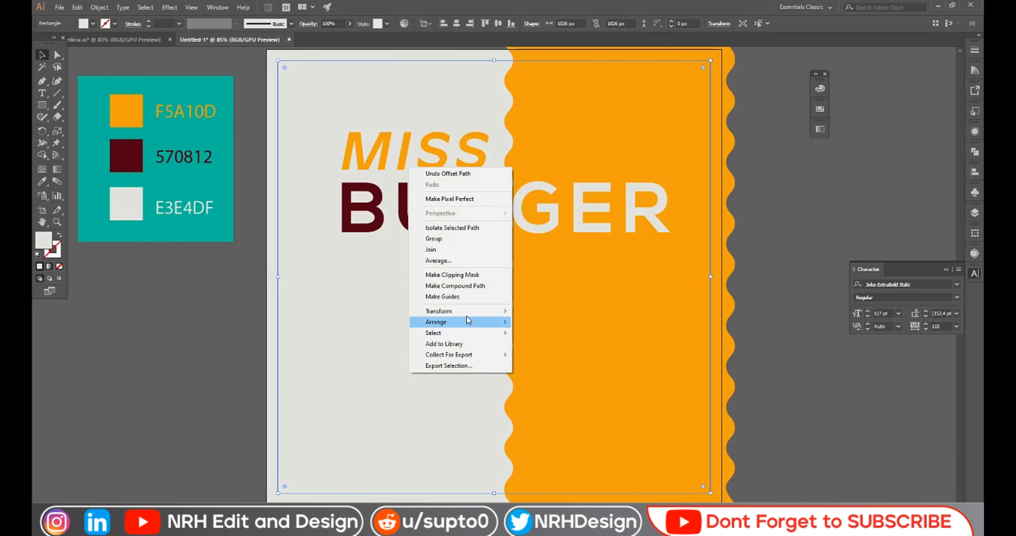
pyautogui.click(448, 296)
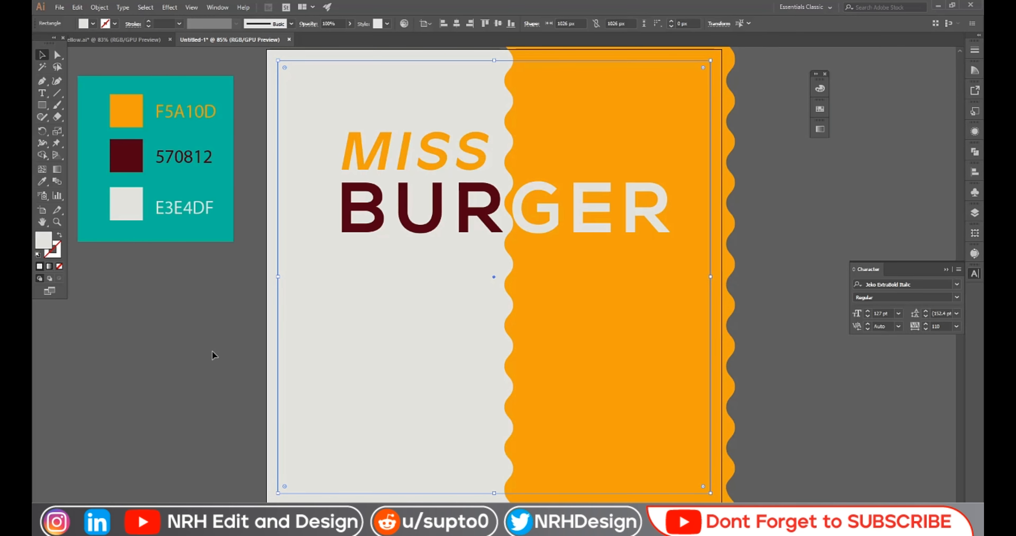
pyautogui.click(222, 355)
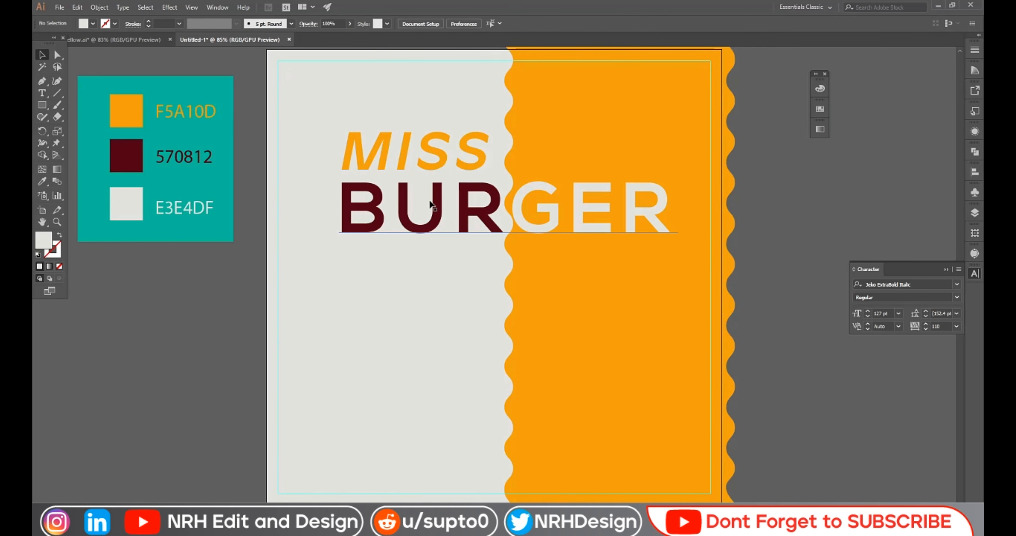
# Add a new line of text reading DON'T in the empty area below BURGER
pyautogui.click(42, 92)
pyautogui.hotkey('ctrl', 'v')
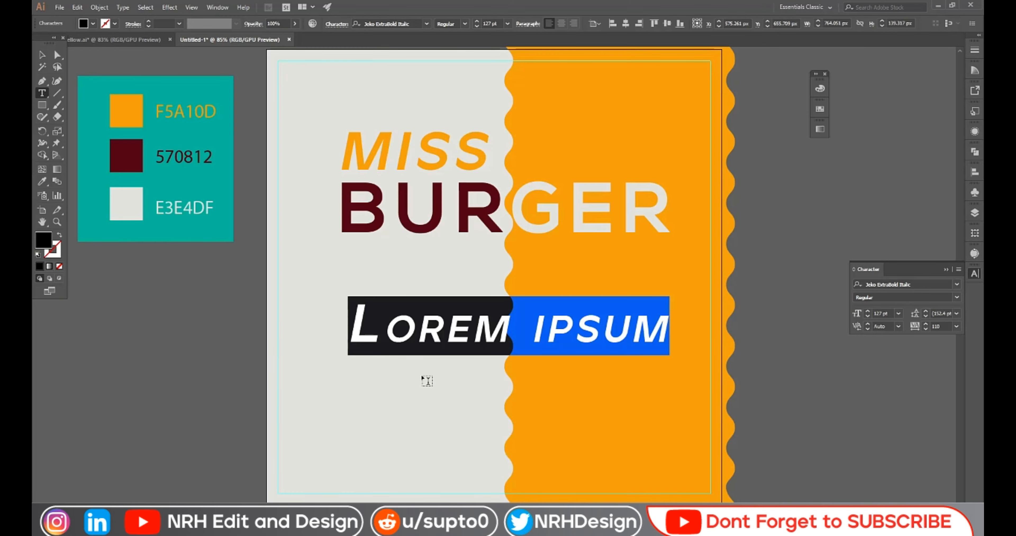
pyautogui.write('DON')
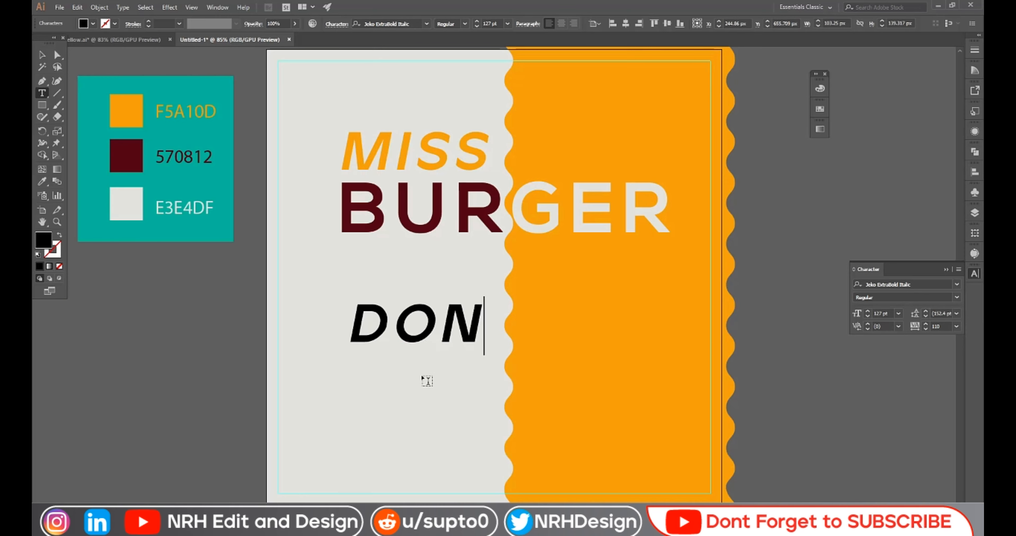
pyautogui.write("'T")
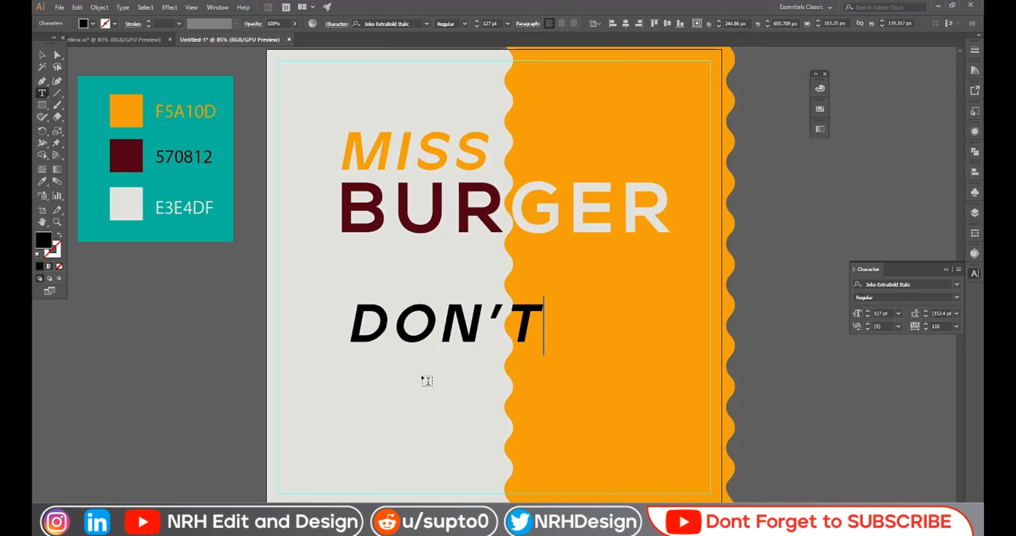
pyautogui.click(43, 54)
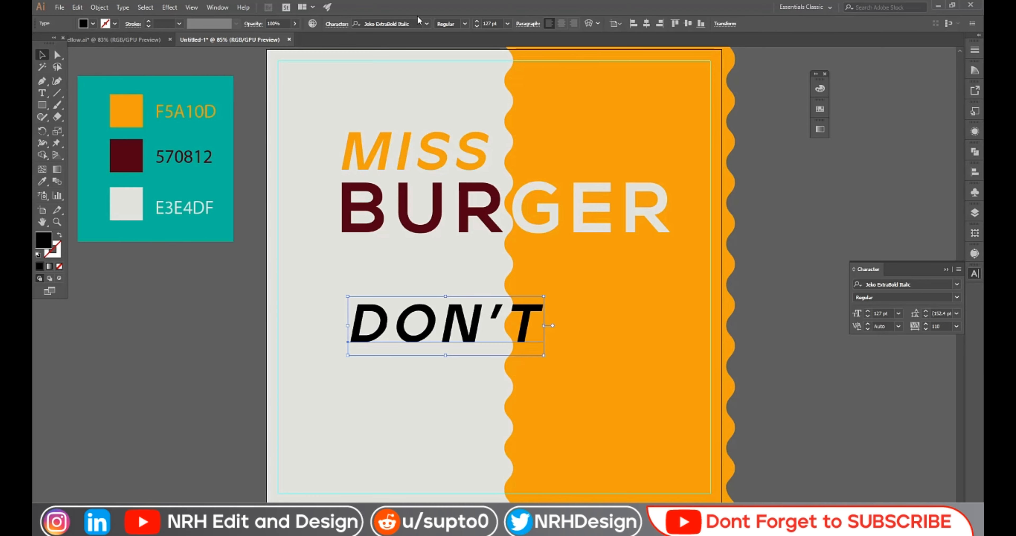
# Change the DON'T text to the Nexa Bold font and reduce its size to 53 pt
pyautogui.click(412, 24)
pyautogui.write('ne')
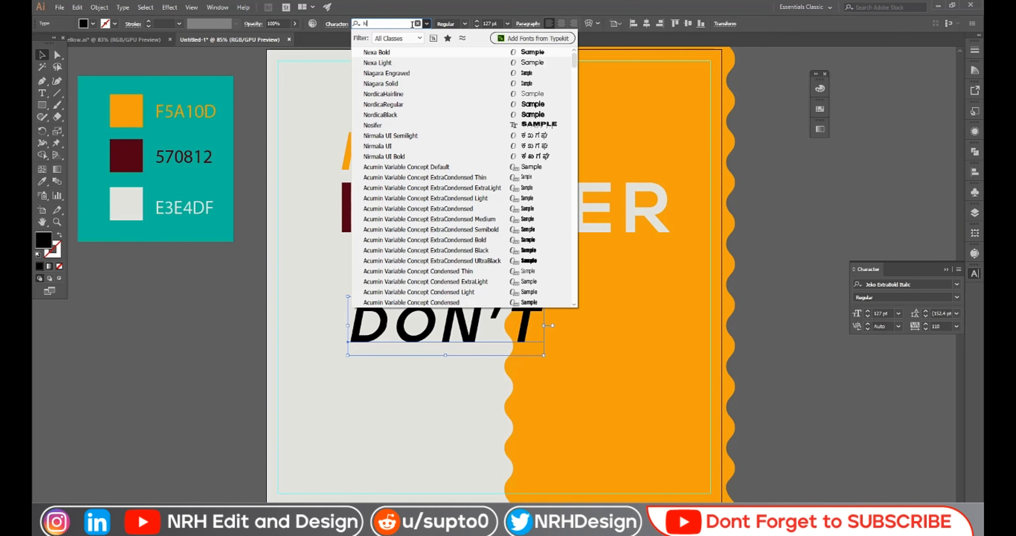
pyautogui.click(418, 55)
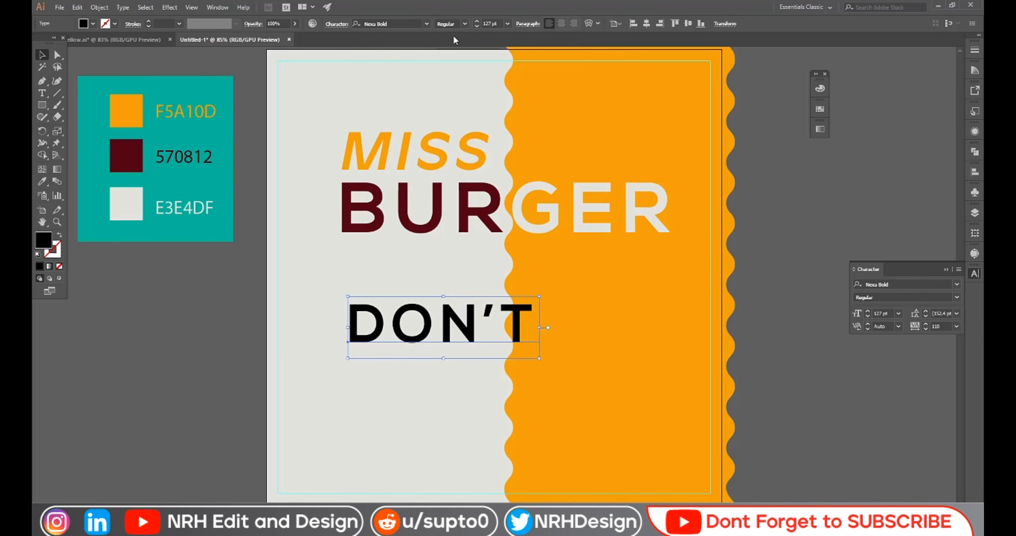
pyautogui.scroll(-20, 496, 23)
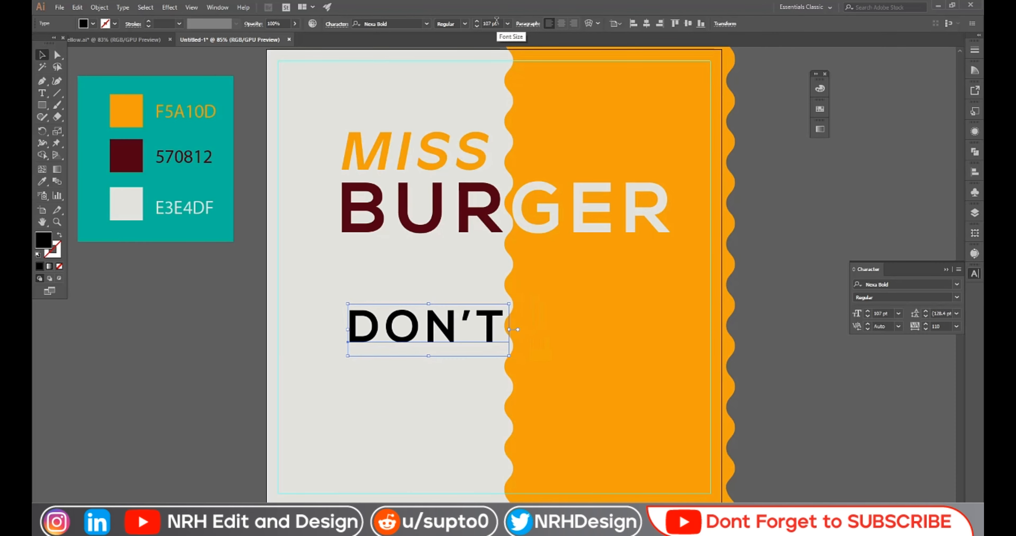
pyautogui.scroll(-20, 495, 23)
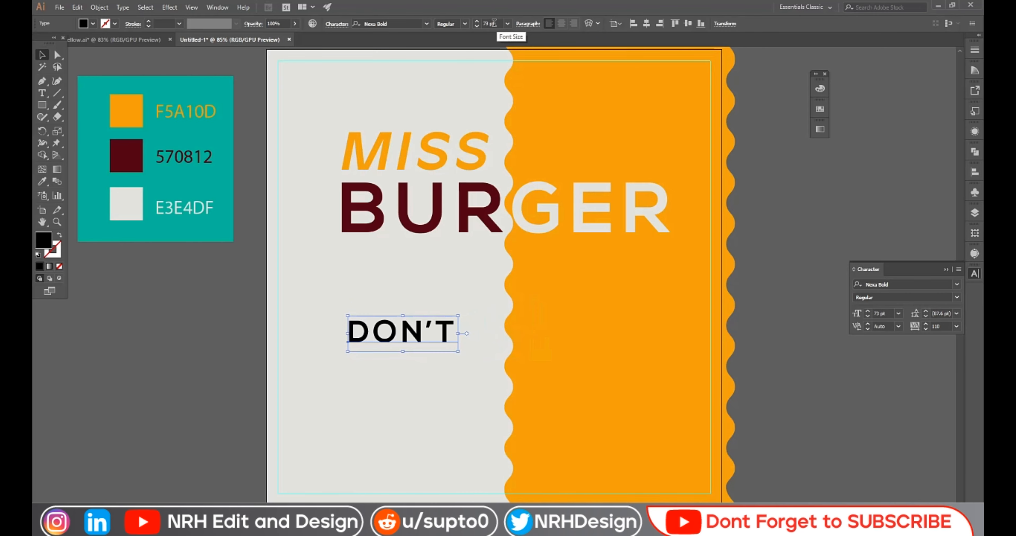
pyautogui.scroll(-12, 494, 21)
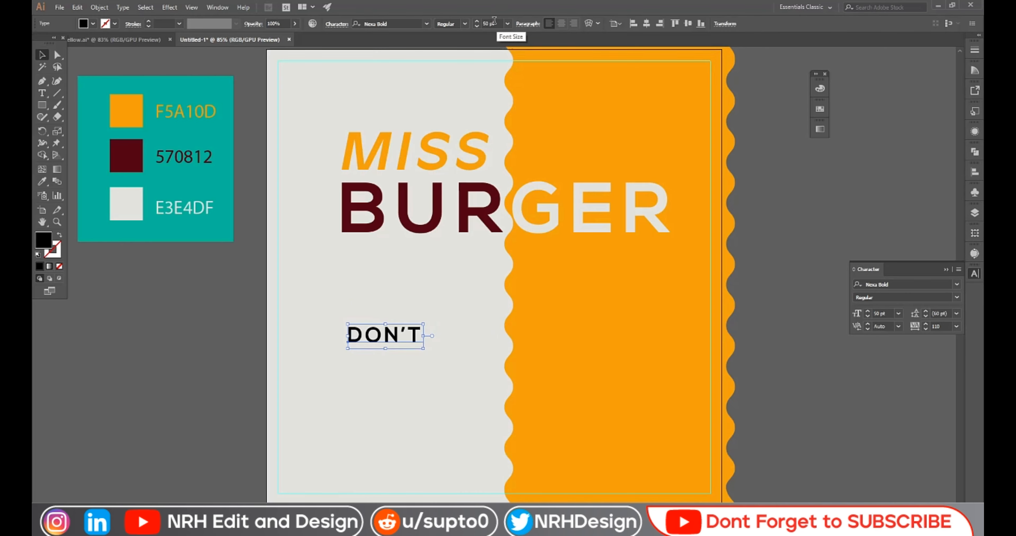
pyautogui.scroll(1, 494, 22)
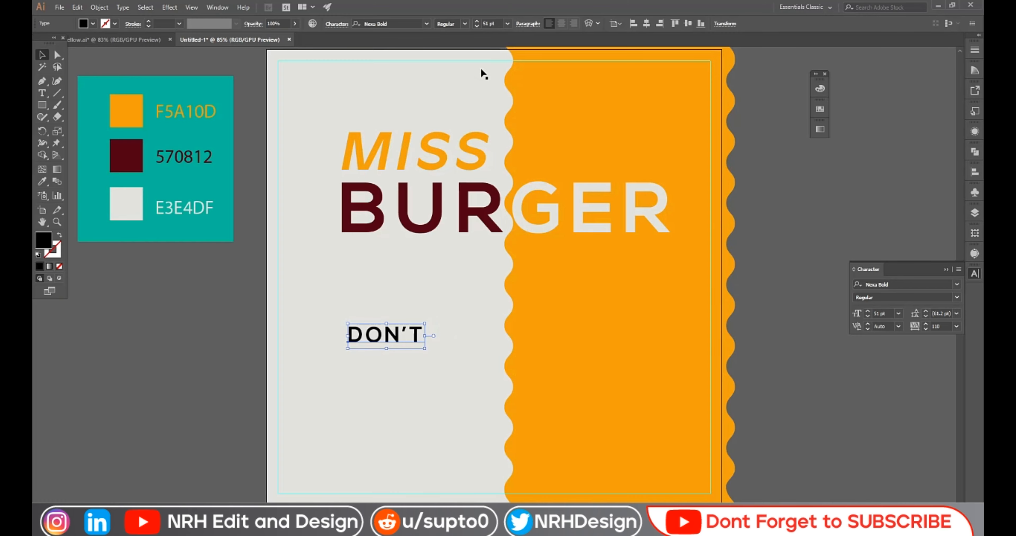
pyautogui.scroll(2, 495, 24)
pyautogui.click(767, 234)
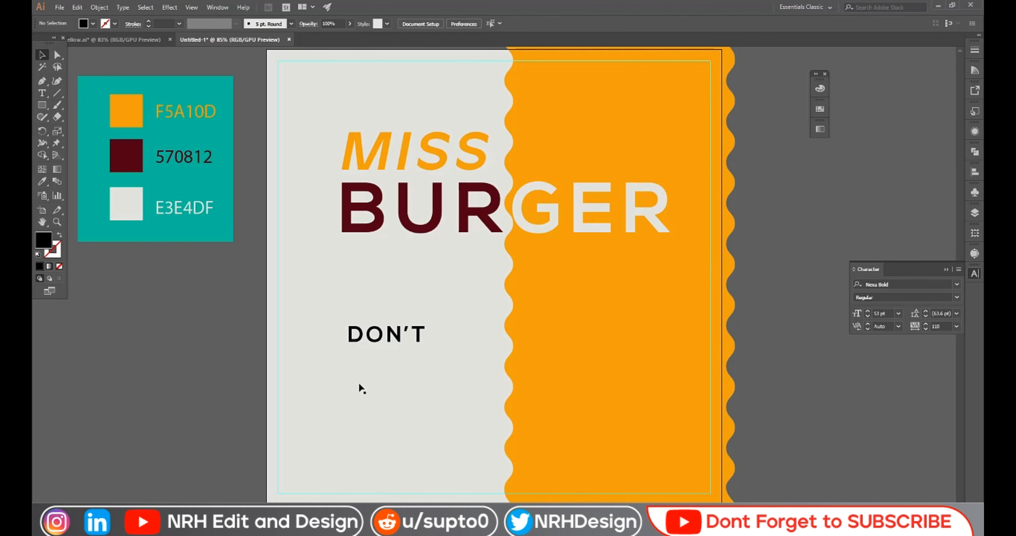
# Move the DON'T text directly above MISS and reduce its font size to 46 pt
pyautogui.moveTo(397, 335); pyautogui.dragTo(397, 113)
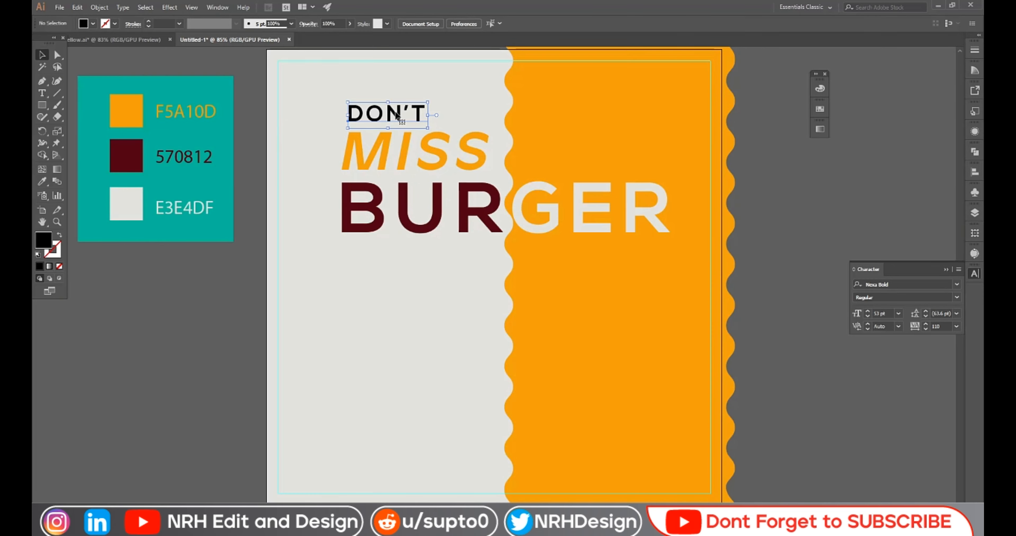
pyautogui.click(783, 232)
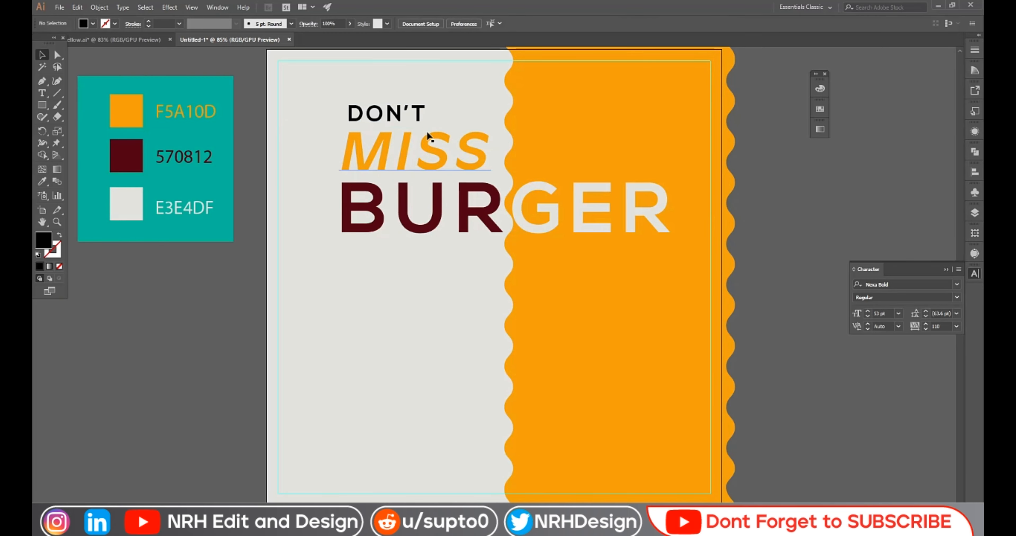
pyautogui.click(422, 112)
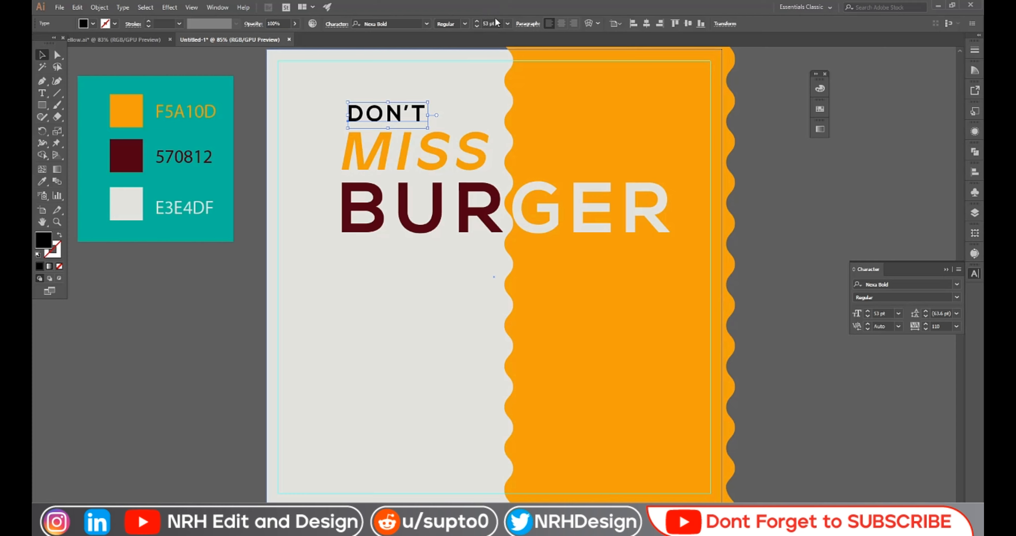
pyautogui.scroll(-5, 496, 22)
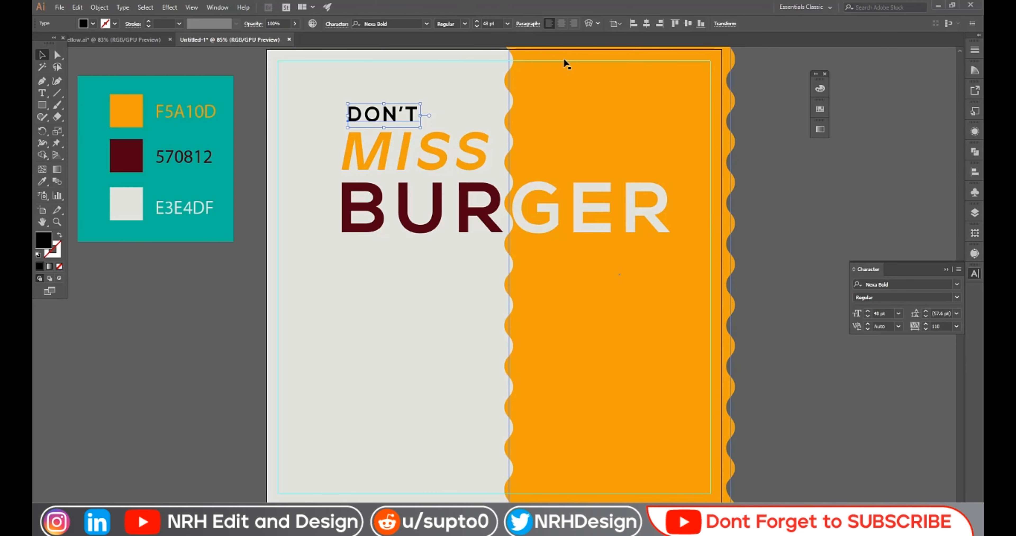
pyautogui.scroll(-2, 494, 23)
pyautogui.click(514, 256)
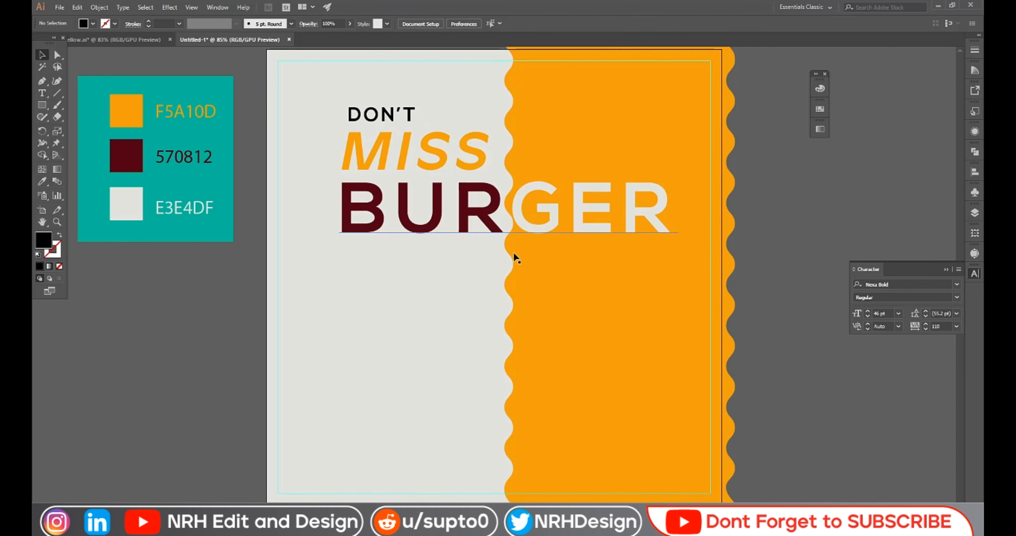
# Draw a small black spacer rectangle about 87 by 32 px and place it between DON'T and MISS
pyautogui.click(41, 106)
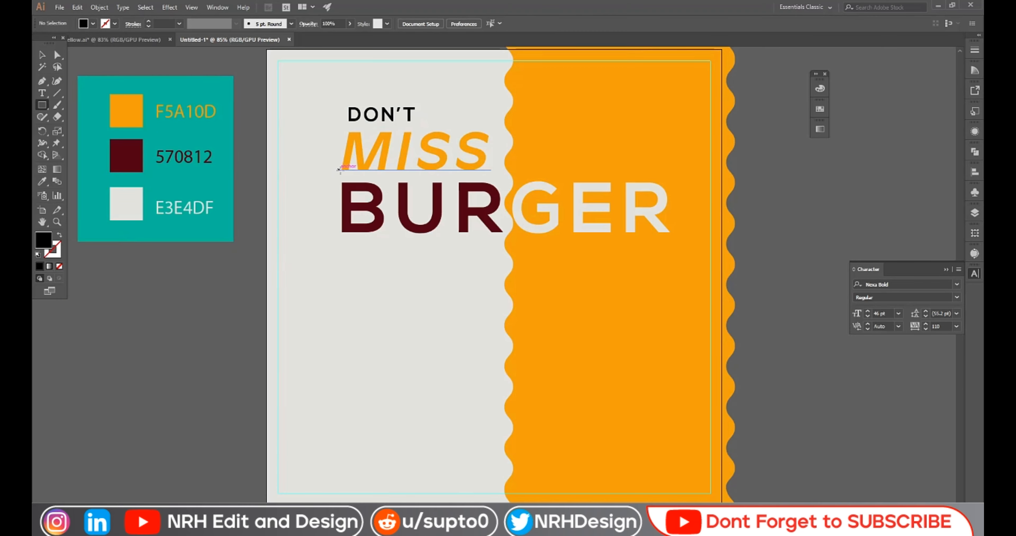
pyautogui.moveTo(338, 170); pyautogui.dragTo(369, 127)
pyautogui.click(42, 55)
pyautogui.click(195, 362)
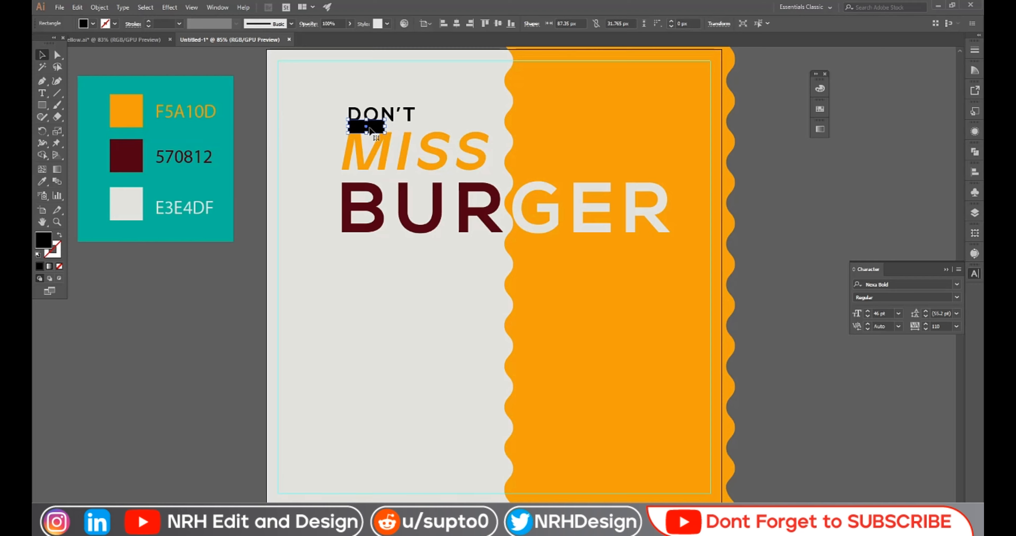
# Nudge the DON'T text slightly up to match the spacer rectangle, and delete the spacer
pyautogui.click(412, 115)
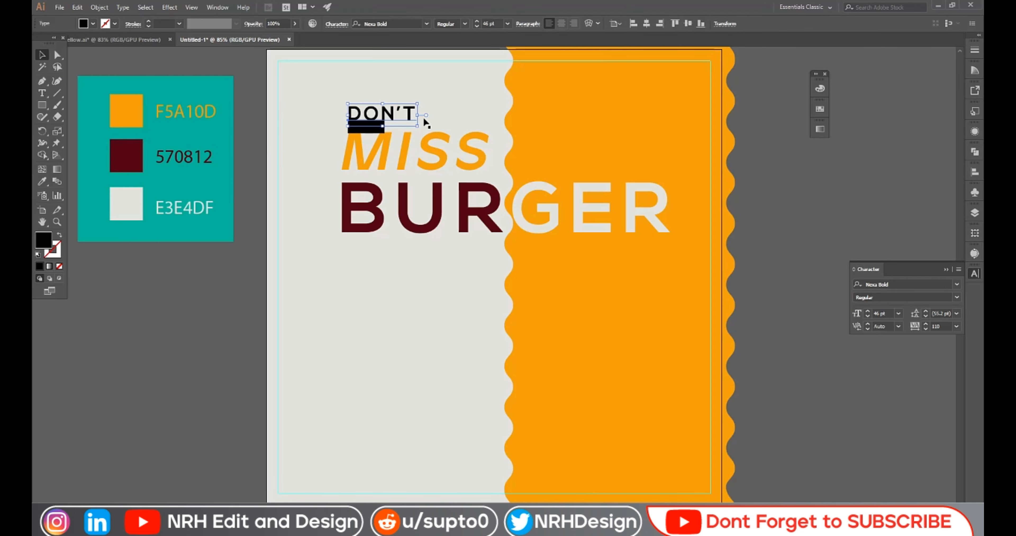
pyautogui.click(127, 315)
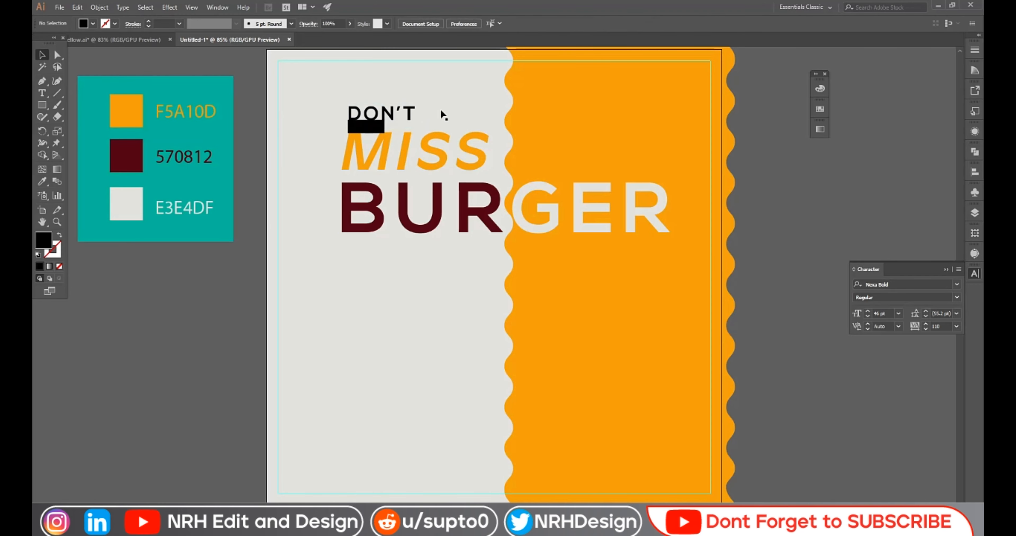
pyautogui.click(373, 128)
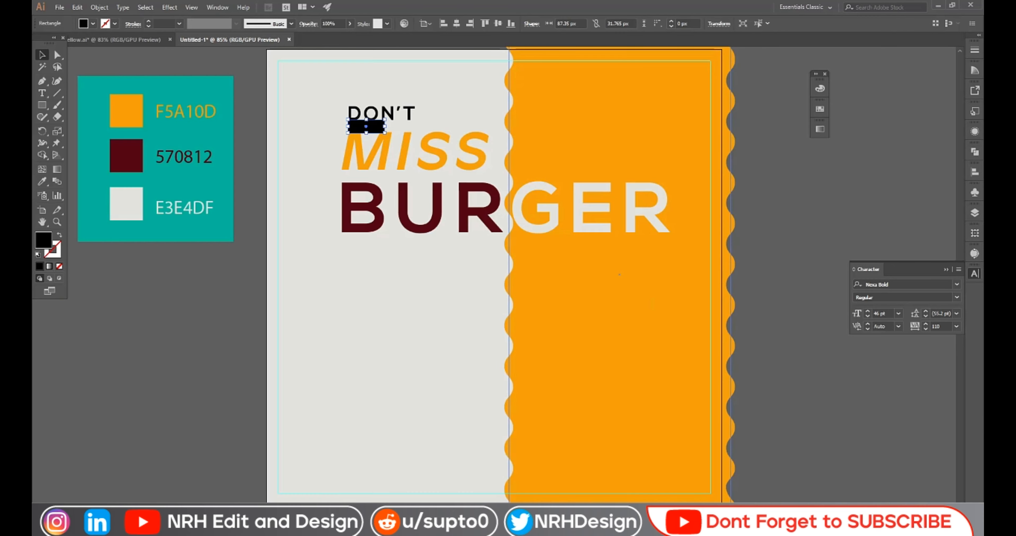
pyautogui.press('Delete')
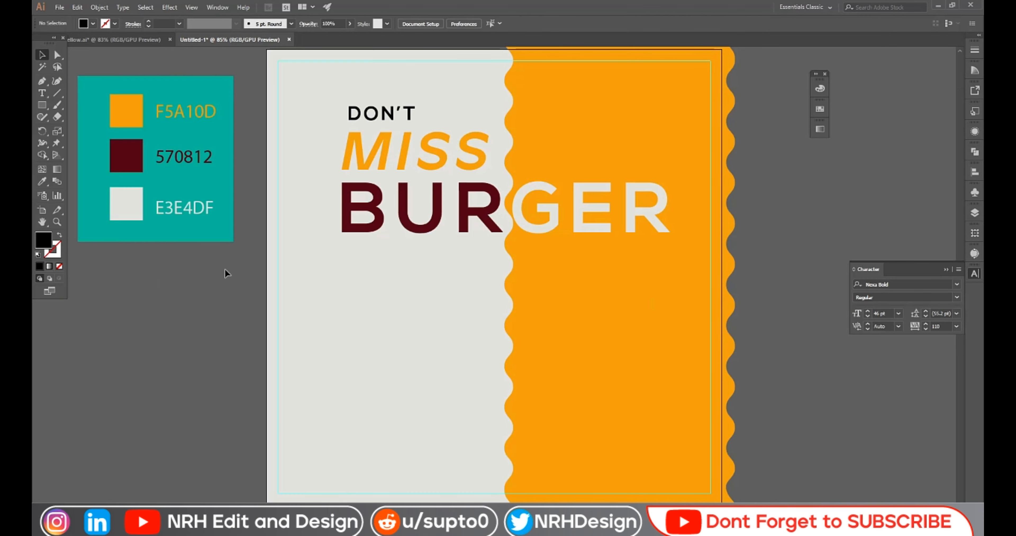
# Move the DON'T, MISS and BURGER texts together down the artboard and slightly to the right
pyautogui.scroll(-1, 351, 193)
pyautogui.click(362, 197)
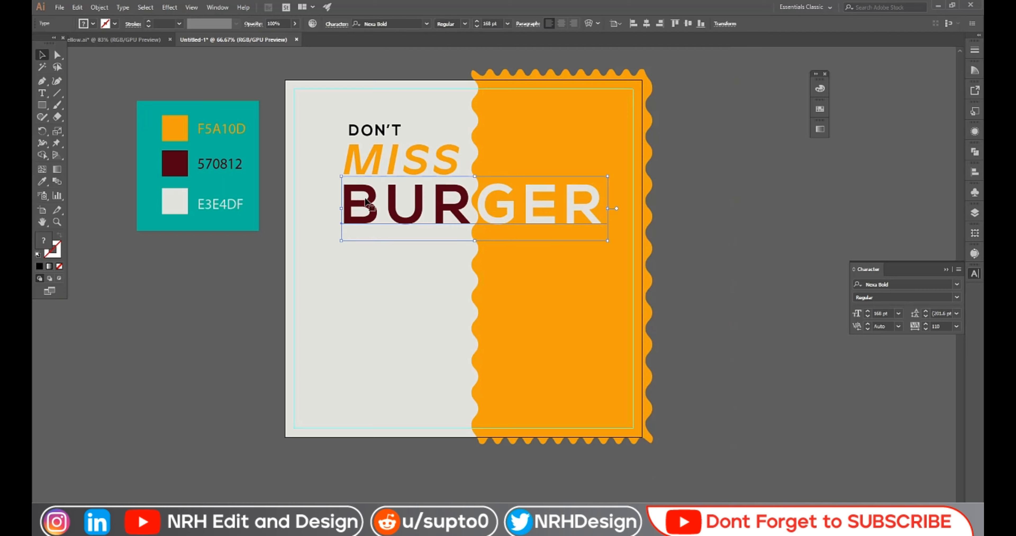
pyautogui.keyDown('shift'); pyautogui.click(399, 155); pyautogui.keyUp('shift')
pyautogui.keyDown('shift'); pyautogui.click(399, 131); pyautogui.keyUp('shift')
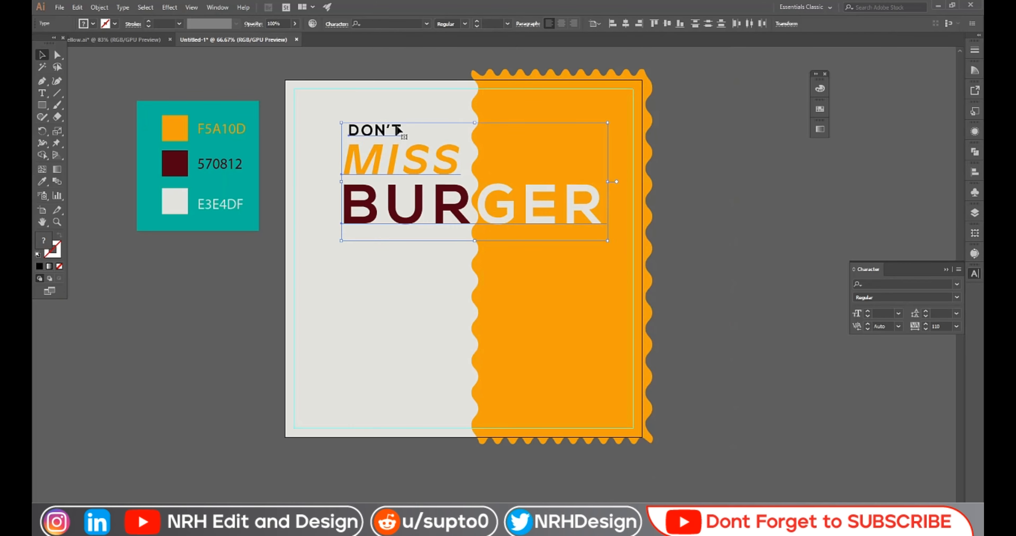
pyautogui.press('Down')
pyautogui.press('Down')
pyautogui.press('Down')
pyautogui.press('Down')
pyautogui.press('Down')
pyautogui.press('Down')
pyautogui.press('Down')
pyautogui.press('Down')
pyautogui.press('Down')
pyautogui.press('Down')
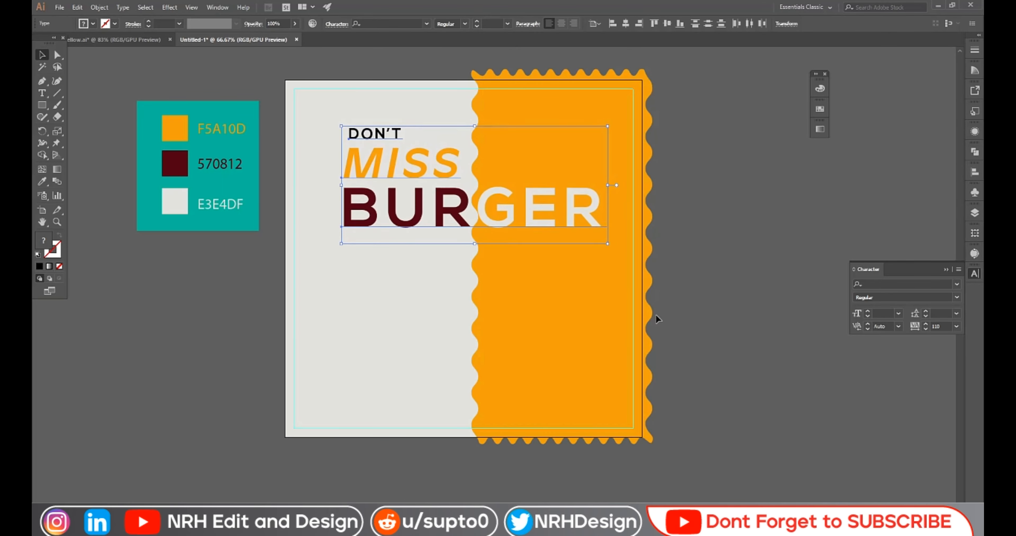
pyautogui.press('Down')
pyautogui.press('Down')
pyautogui.press('Down')
pyautogui.press('Down')
pyautogui.press('Down')
pyautogui.press('Down')
pyautogui.press('Down')
pyautogui.press('Down')
pyautogui.press('Down')
pyautogui.press('Down')
pyautogui.press('Down')
pyautogui.press('Down')
pyautogui.press('Down')
pyautogui.press('Down')
pyautogui.press('Down')
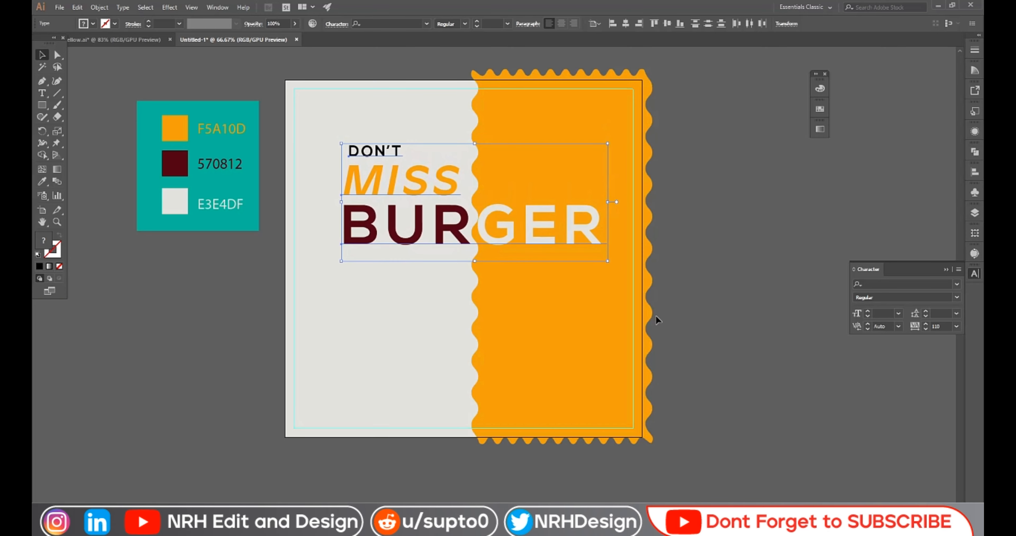
pyautogui.press('Right')
pyautogui.press('Right')
pyautogui.press('Right')
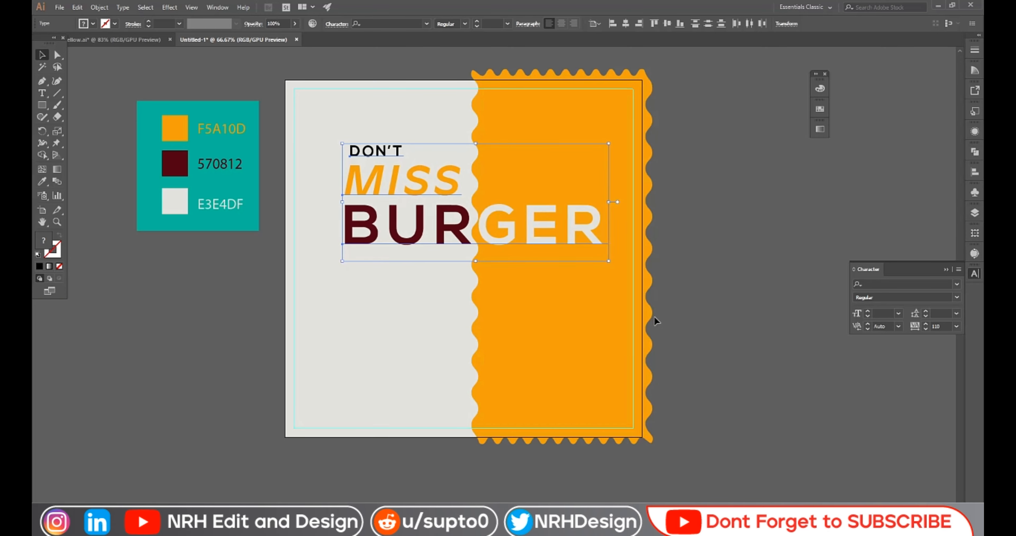
# Nudge the DON'T, MISS and BURGER texts together slightly up the artboard
pyautogui.press('Up')
pyautogui.press('Up')
pyautogui.press('Up')
pyautogui.press('Up')
pyautogui.press('Up')
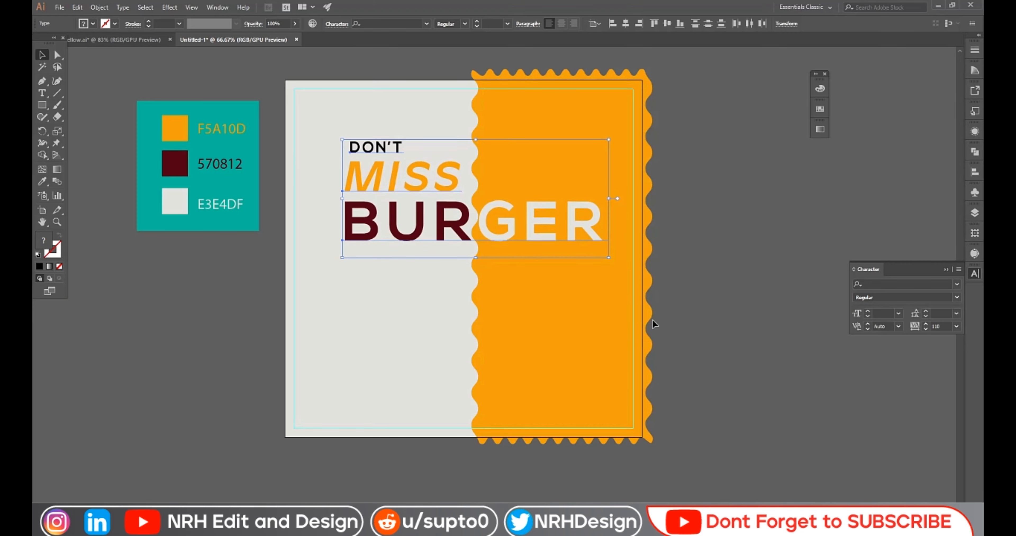
pyautogui.press('Up')
pyautogui.press('Up')
pyautogui.click(715, 284)
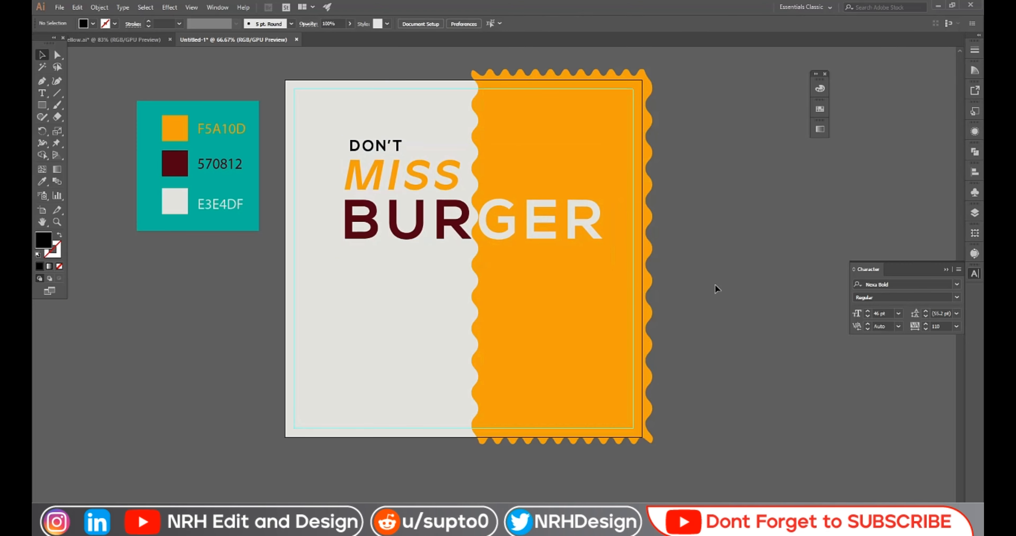
# Draw a black circle about 136 px wide below the colour palette, and a straight horizontal line through its centre
pyautogui.hotkey('ctrl', '+')
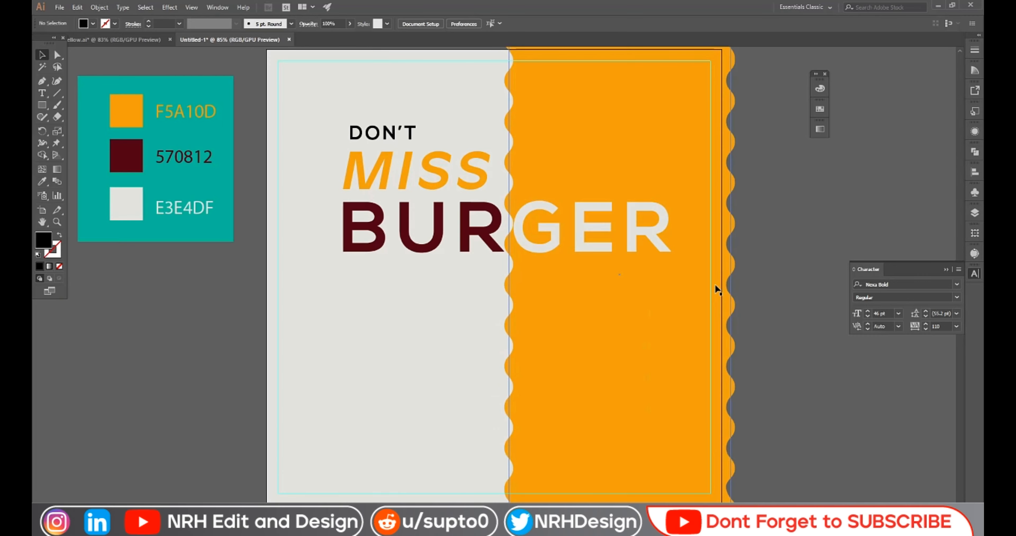
pyautogui.moveTo(42, 105); pyautogui.dragTo(85, 130)
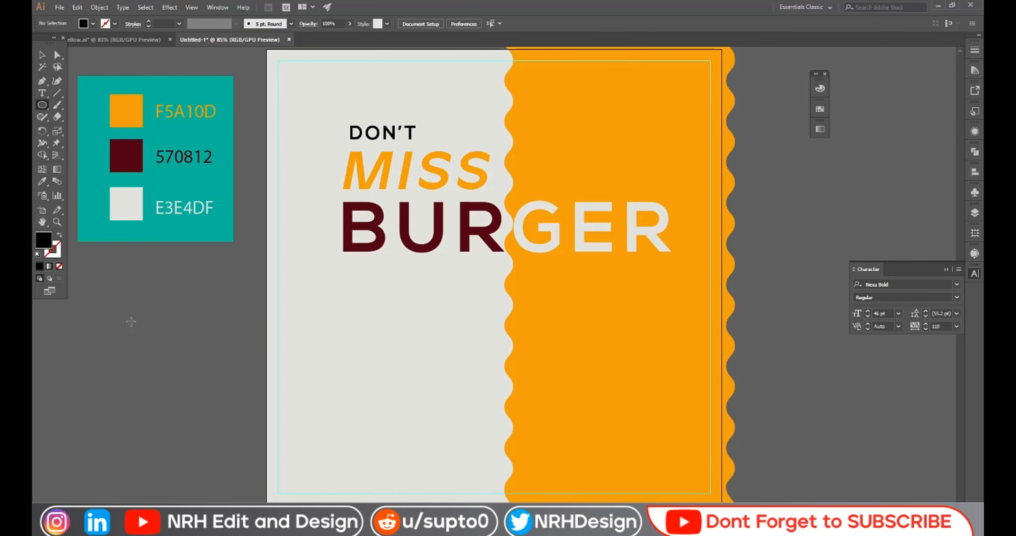
pyautogui.moveTo(131, 322); pyautogui.dragTo(159, 339)
pyautogui.click(42, 80)
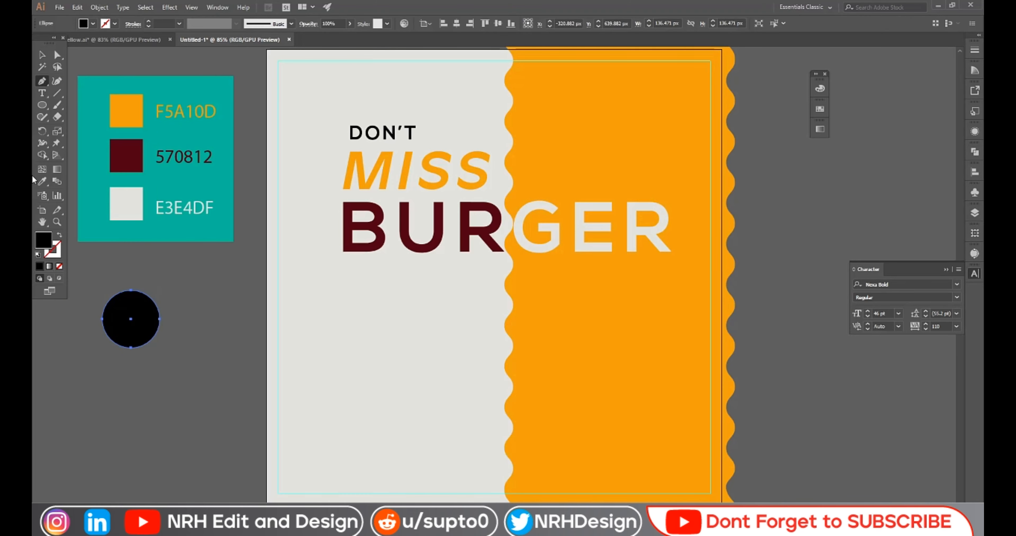
pyautogui.click(83, 318)
pyautogui.click(193, 319)
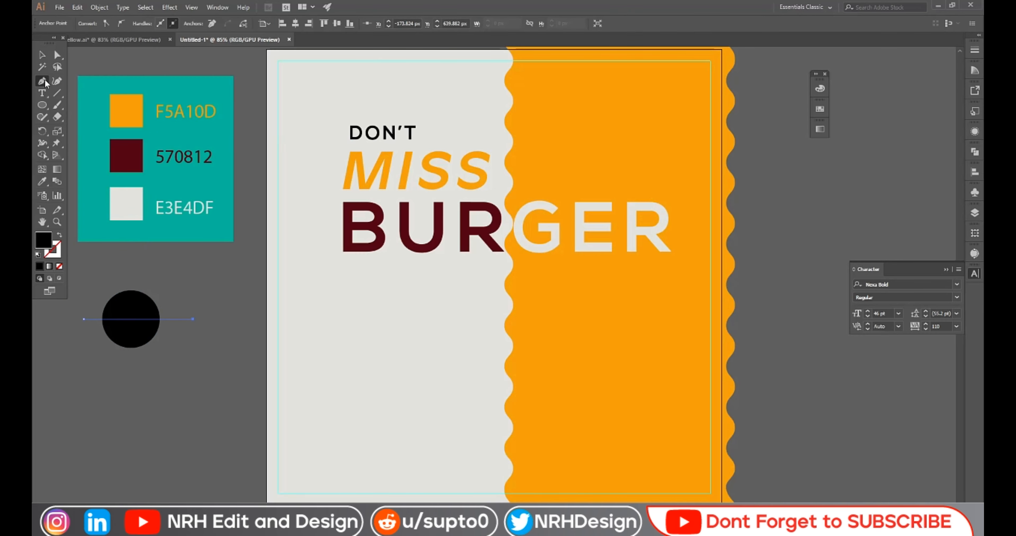
pyautogui.click(42, 56)
pyautogui.click(115, 371)
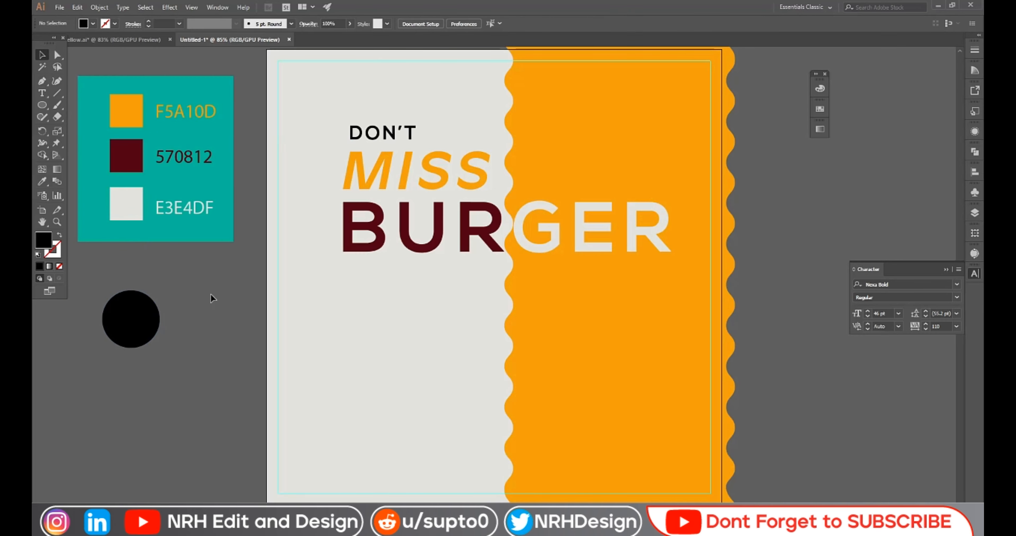
# Swap fill and stroke on the line and on the circle so both are drawn as black outlines
pyautogui.click(190, 318)
pyautogui.click(59, 235)
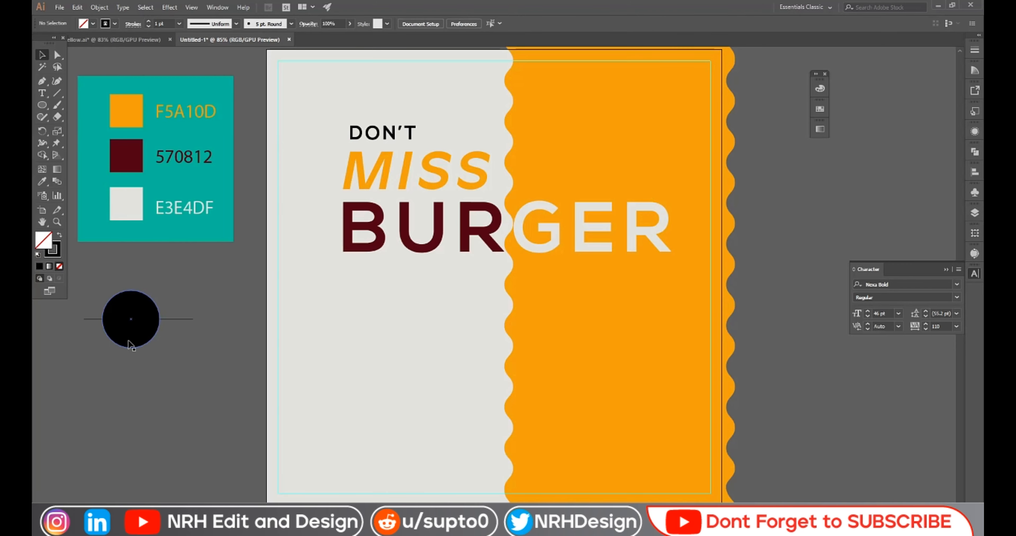
pyautogui.click(130, 344)
pyautogui.click(59, 235)
pyautogui.click(119, 341)
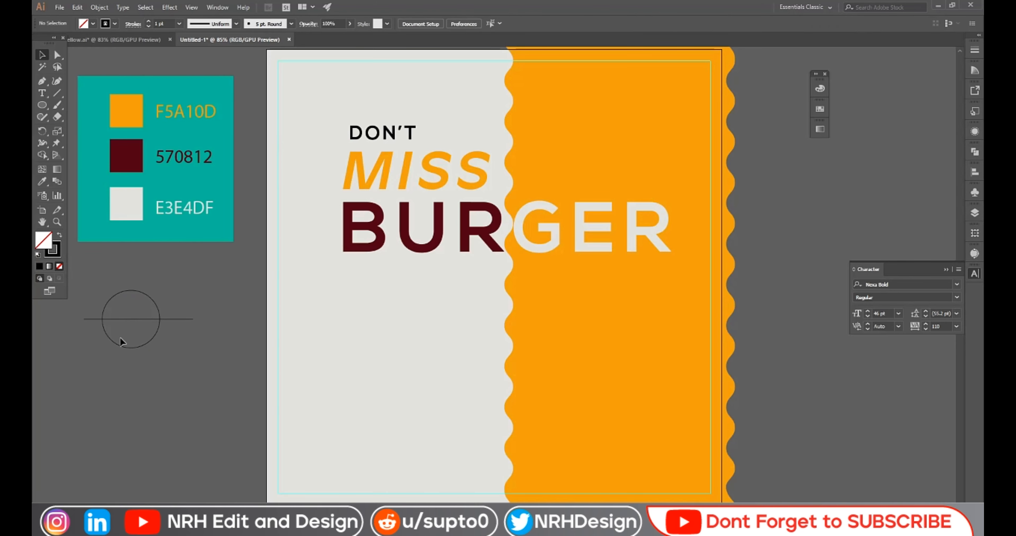
# Cut away the circle's lower half and both protruding line ends with the Shape Builder tool, keeping an upper half-circle
pyautogui.moveTo(99, 283); pyautogui.dragTo(174, 373)
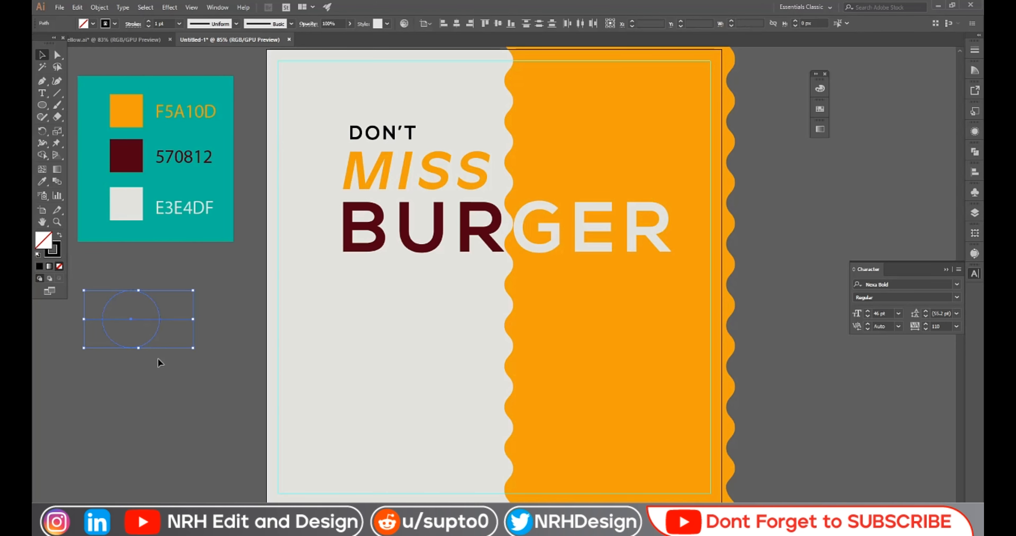
pyautogui.click(42, 155)
pyautogui.keyDown('alt'); pyautogui.click(130, 337); pyautogui.keyUp('alt')
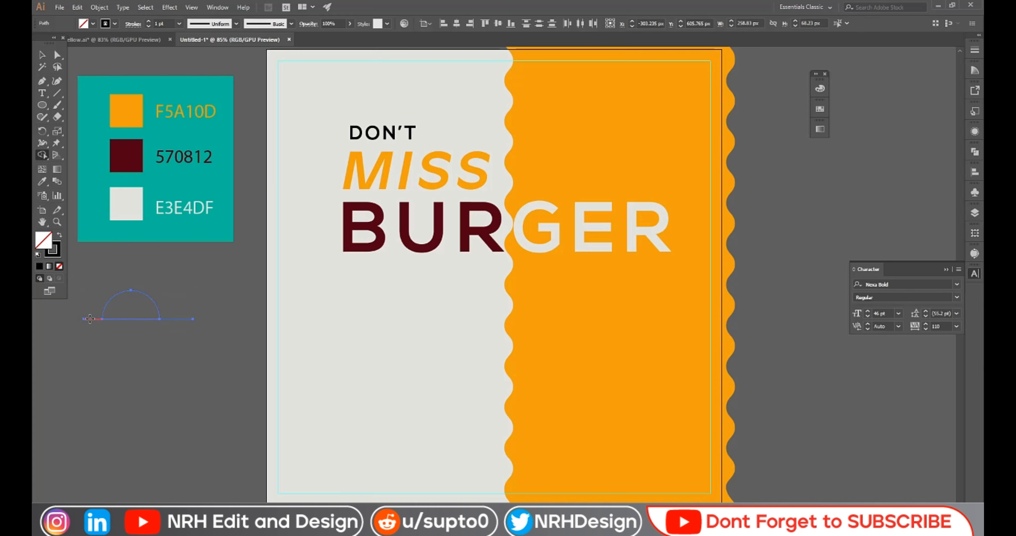
pyautogui.keyDown('alt'); pyautogui.click(92, 319); pyautogui.keyUp('alt')
pyautogui.keyDown('alt'); pyautogui.click(179, 319); pyautogui.keyUp('alt')
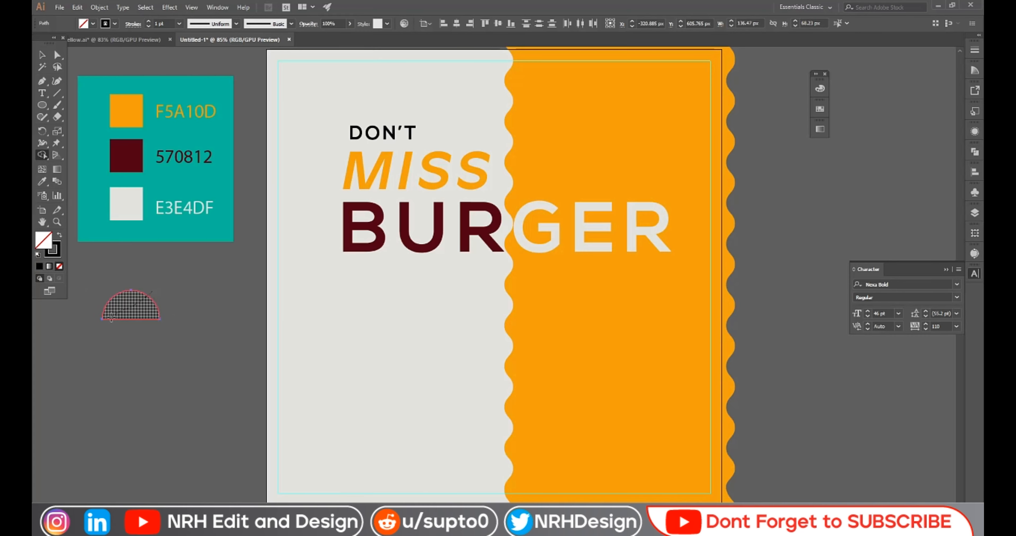
# Sample the dark red 570812 swatch onto the half-circle and swap it to the stroke, with no fill
pyautogui.click(42, 181)
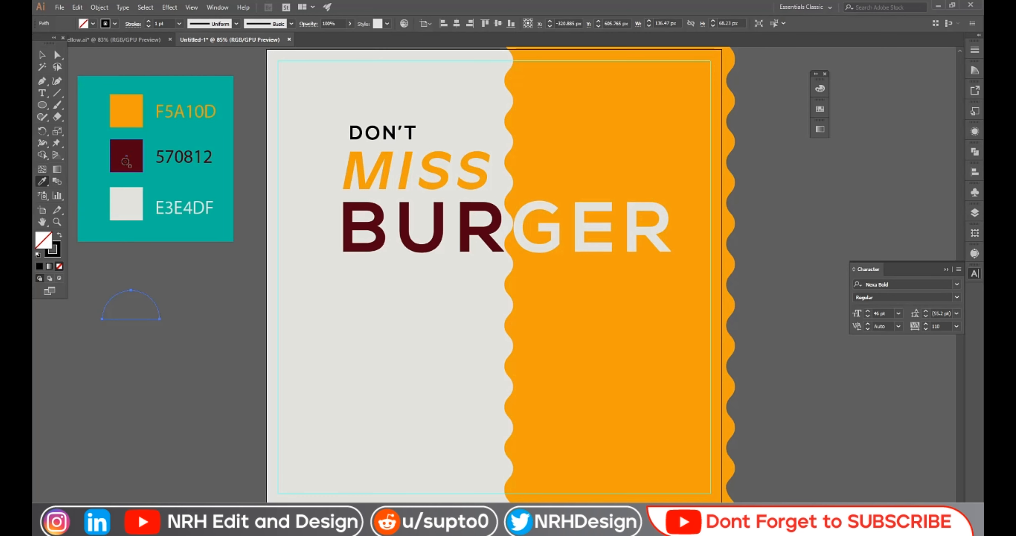
pyautogui.click(126, 155)
pyautogui.click(42, 55)
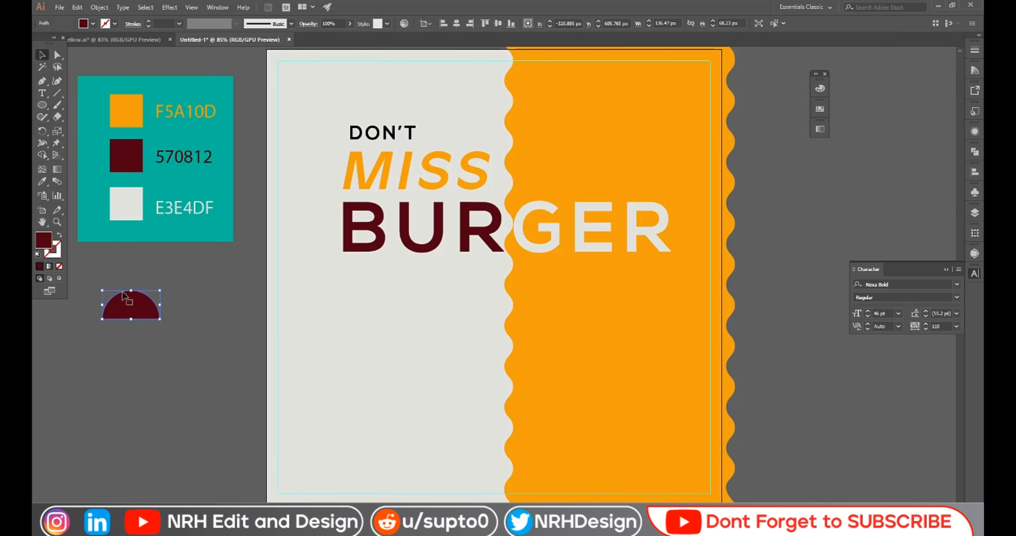
pyautogui.click(60, 235)
pyautogui.click(93, 392)
# Draw an open zigzag line with the Pen tool inside the half-circle, from its lower left corner to its right edge
pyautogui.click(42, 81)
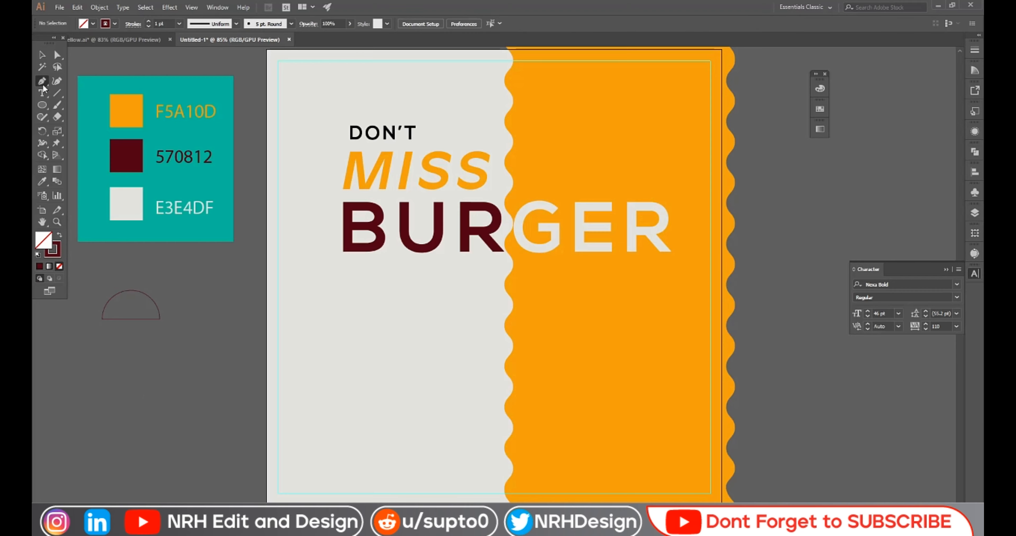
pyautogui.click(102, 318)
pyautogui.click(126, 305)
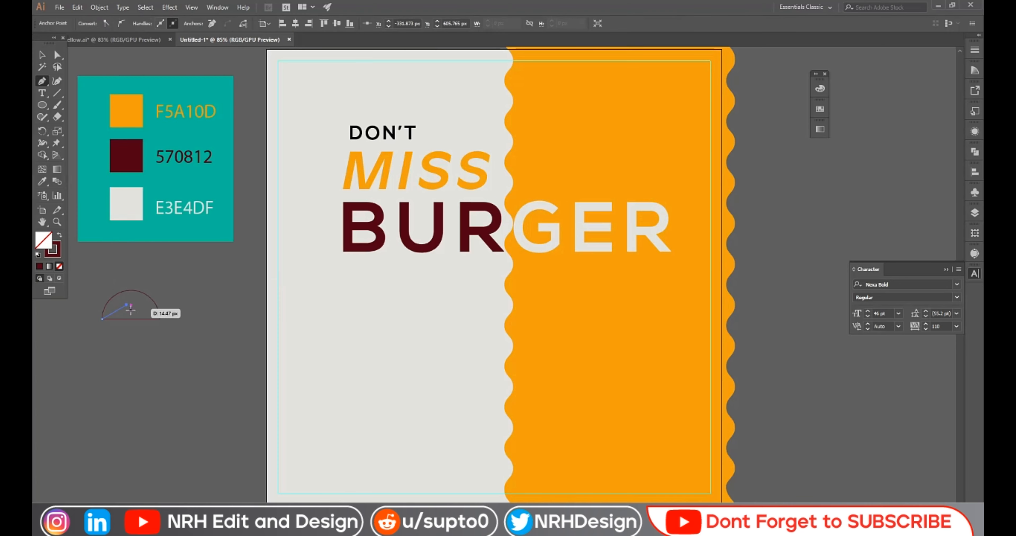
pyautogui.click(136, 318)
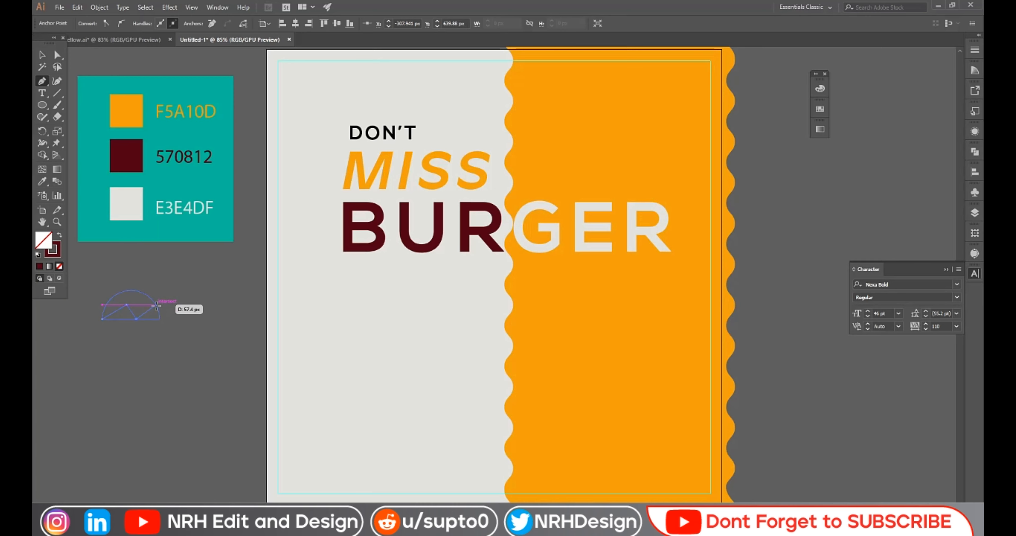
pyautogui.click(157, 306)
pyautogui.click(44, 56)
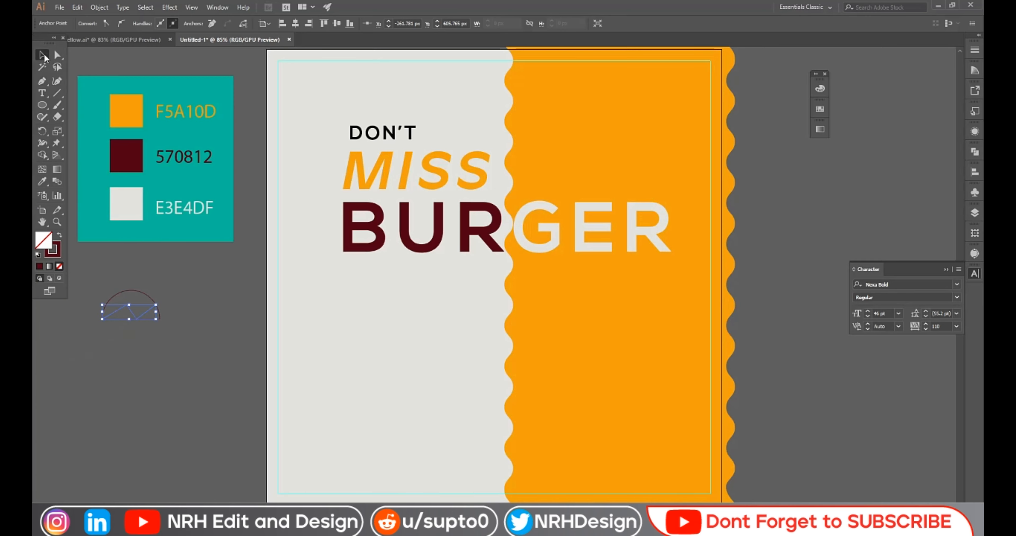
pyautogui.click(145, 390)
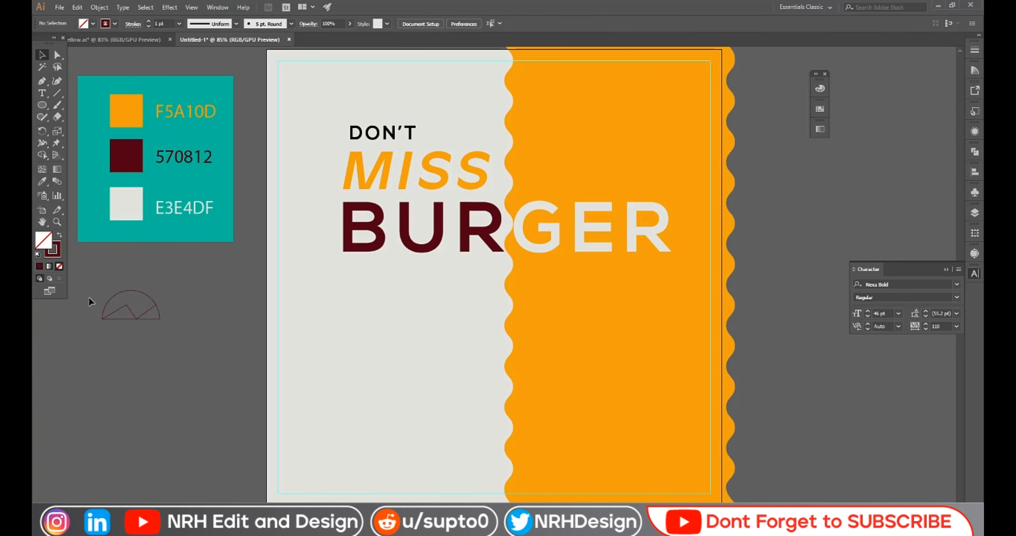
# Draw a rounded rectangle about 136 by 33 px directly below the half-circle as the bottom bun
pyautogui.click(42, 105)
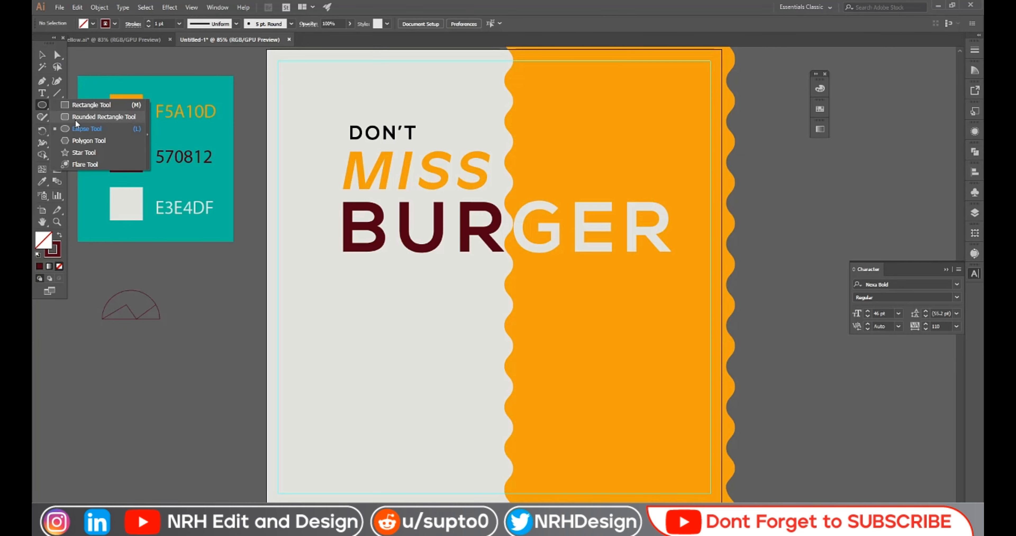
pyautogui.click(75, 119)
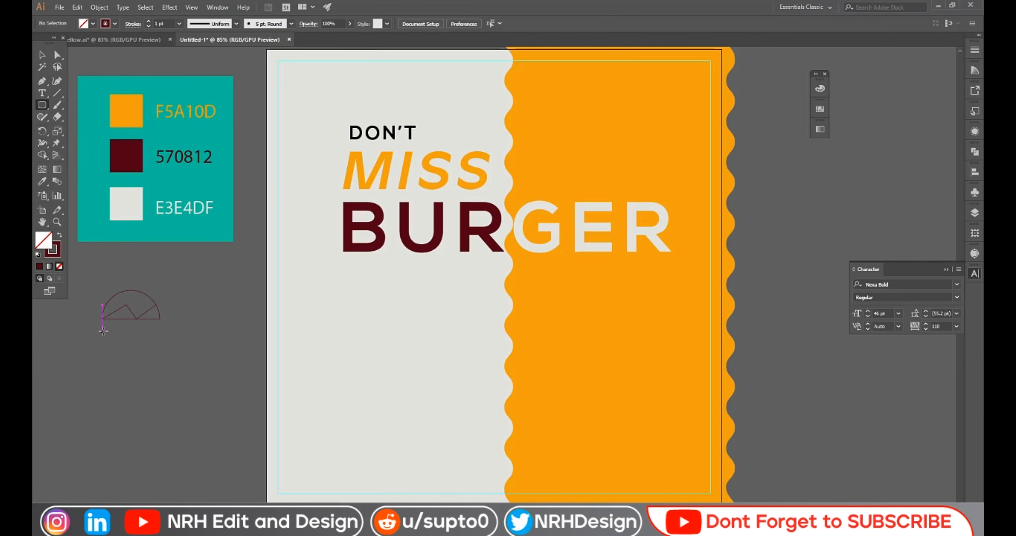
pyautogui.moveTo(103, 328); pyautogui.dragTo(159, 341)
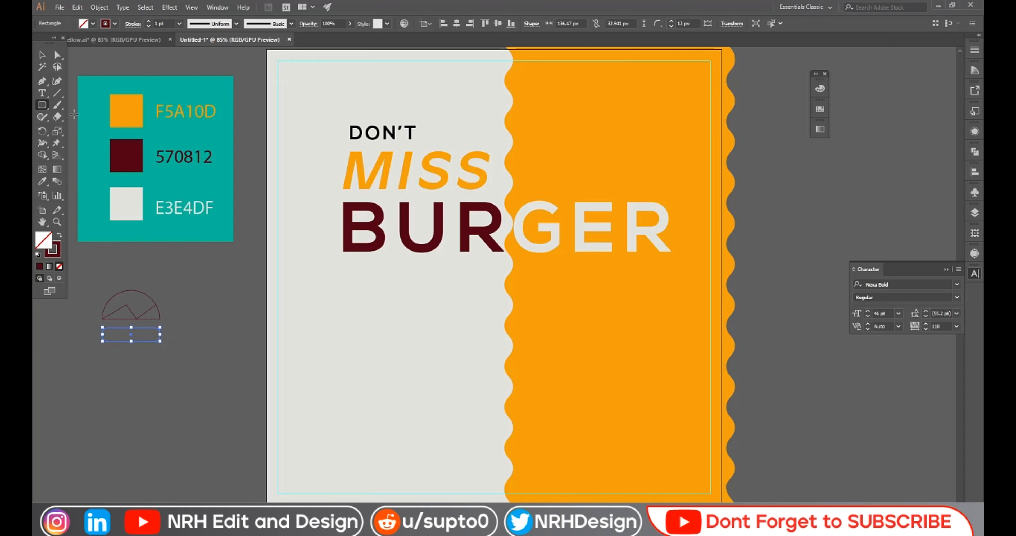
pyautogui.click(57, 55)
pyautogui.click(94, 370)
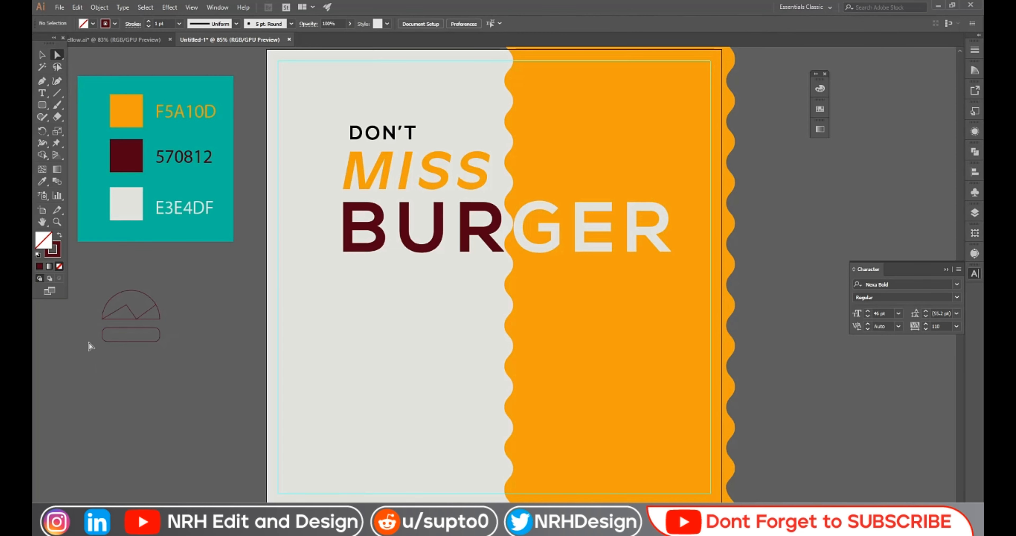
# Round the lower corners of the bottom bun rectangle more strongly than its upper corners
pyautogui.moveTo(184, 355); pyautogui.dragTo(153, 332)
pyautogui.click(148, 367)
pyautogui.click(159, 335)
pyautogui.moveTo(156, 334); pyautogui.dragTo(154, 333)
pyautogui.click(149, 373)
# Nudge the bottom bun rectangle up closer to the half-circle
pyautogui.click(132, 331)
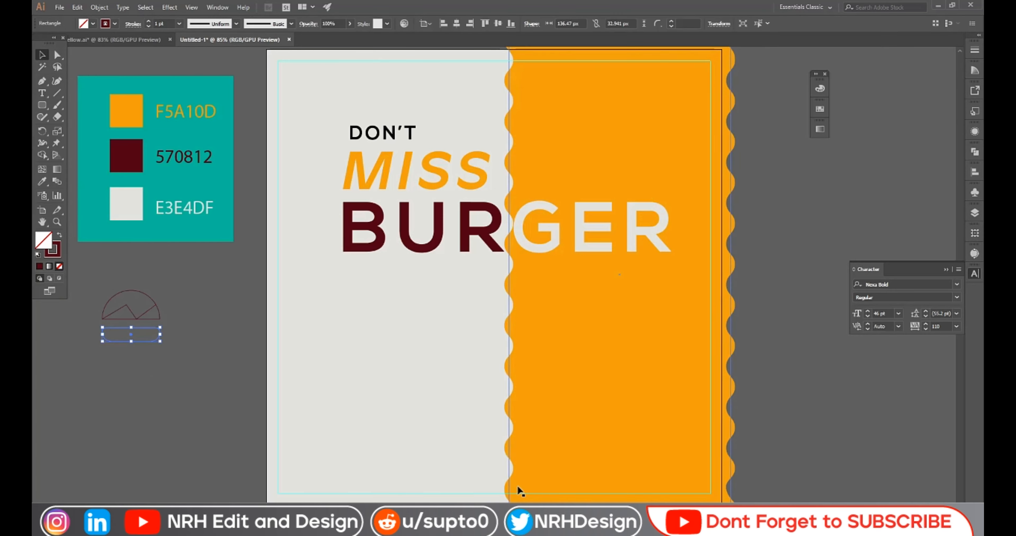
pyautogui.press('Up')
pyautogui.press('Up')
pyautogui.press('Up')
pyautogui.press('Up')
pyautogui.press('Up')
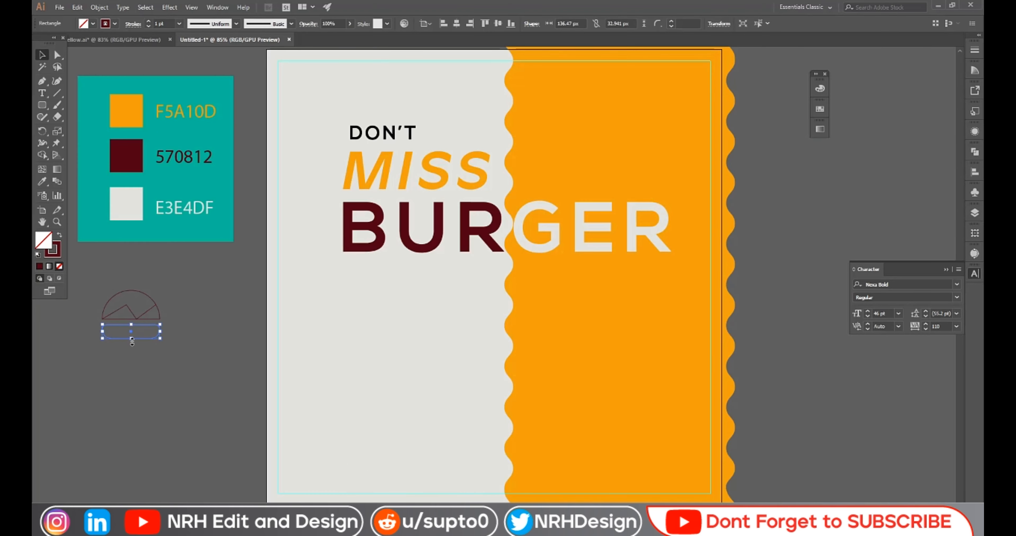
pyautogui.moveTo(131, 338); pyautogui.dragTo(133, 339)
pyautogui.click(148, 346)
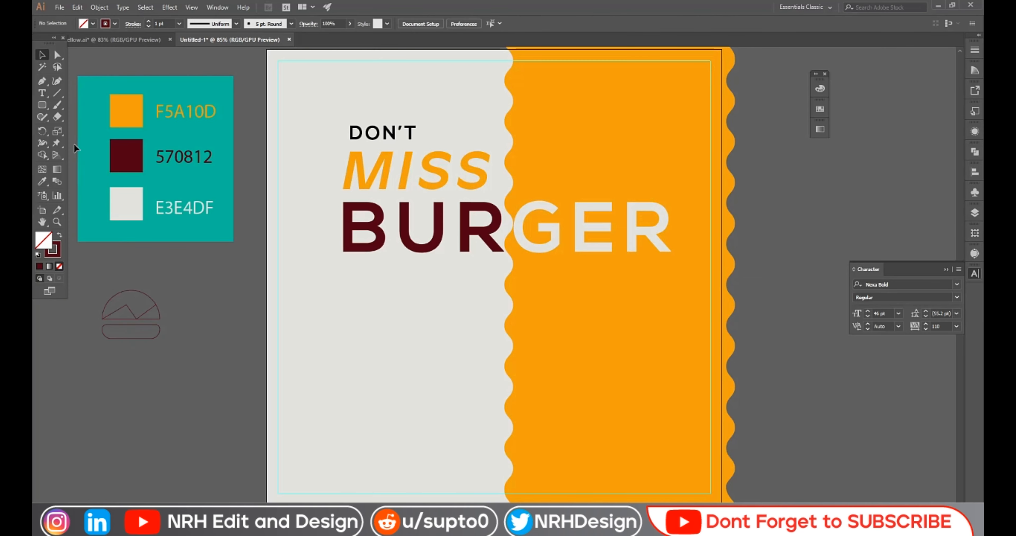
# Adjust the rounding of the bottom bun's lower corners to about 21 px
pyautogui.click(58, 54)
pyautogui.click(152, 338)
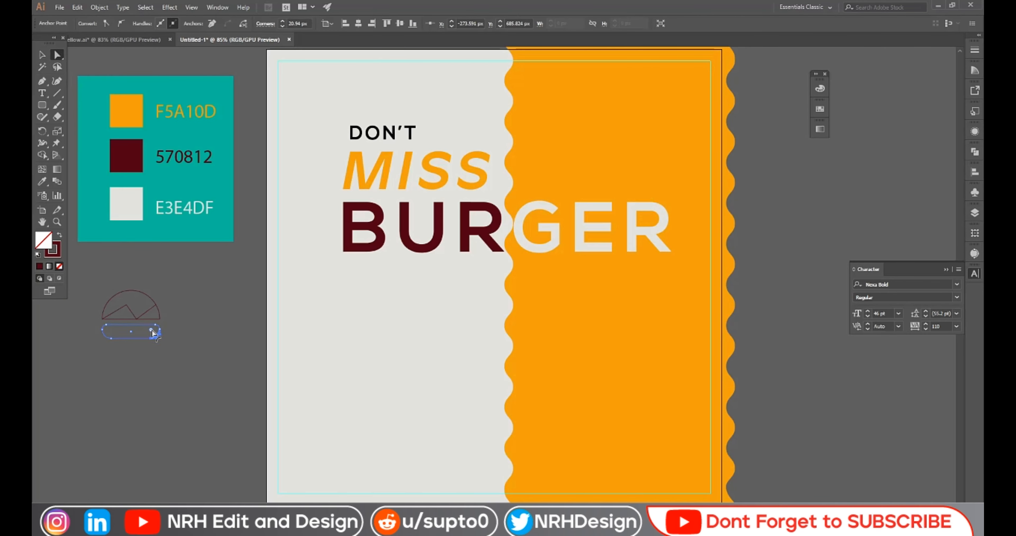
pyautogui.click(141, 361)
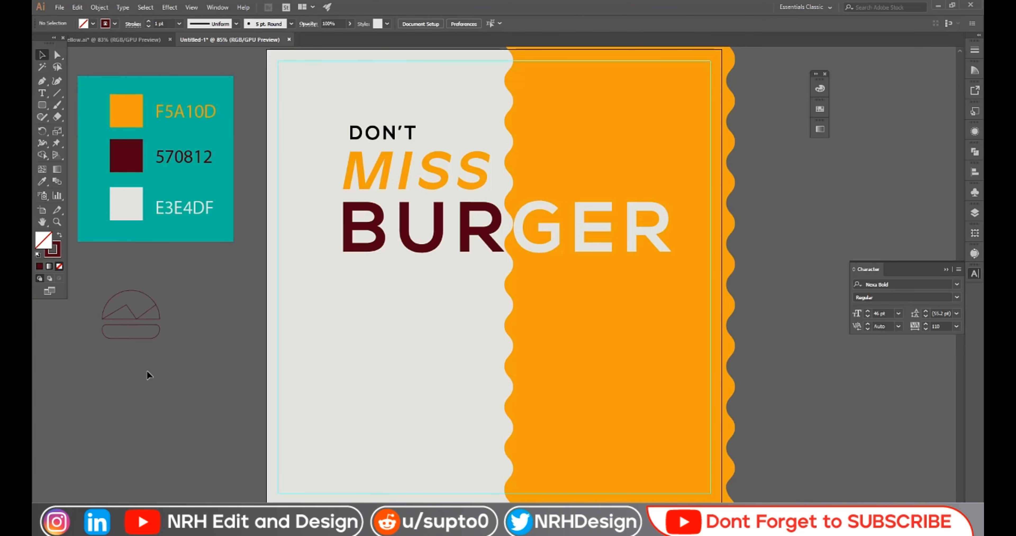
# Round the peak and valley corners of the zigzag line inside the half-circle
pyautogui.click(56, 57)
pyautogui.click(127, 306)
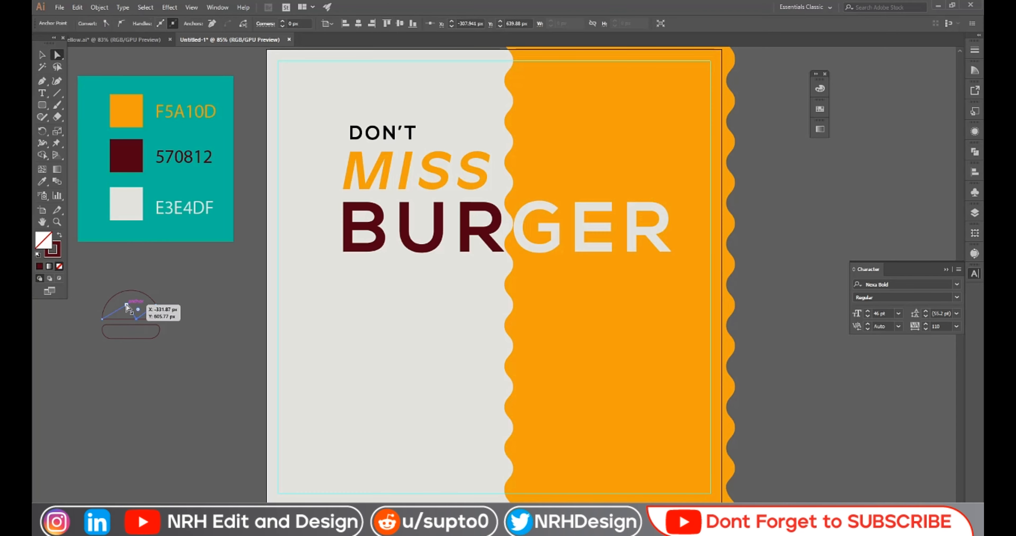
pyautogui.moveTo(138, 309); pyautogui.dragTo(138, 316)
pyautogui.click(127, 362)
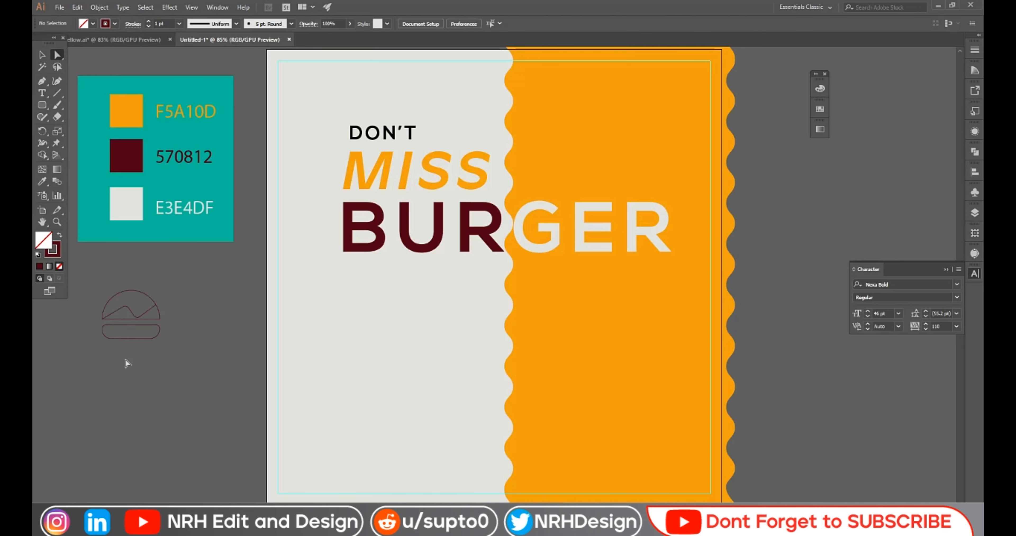
# Scale the whole burger icon down to about 68 by 57 px and set its stroke weight to 3 pt
pyautogui.click(41, 54)
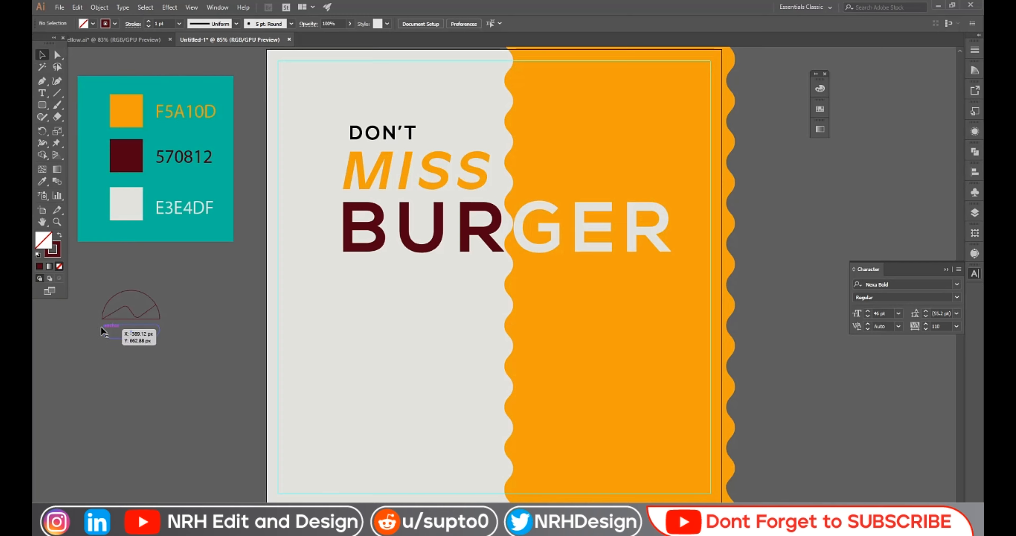
pyautogui.click(132, 338)
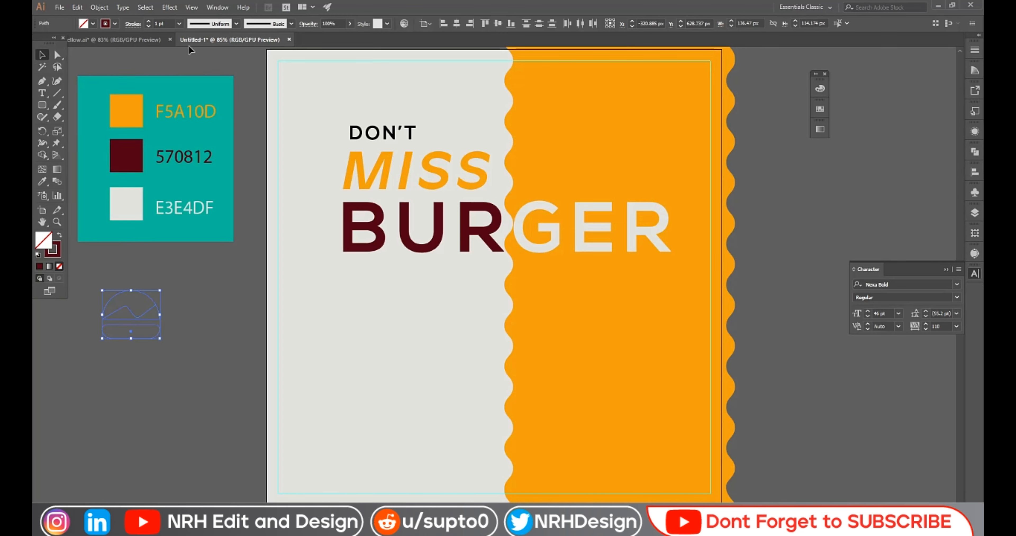
pyautogui.moveTo(162, 340); pyautogui.dragTo(146, 329)
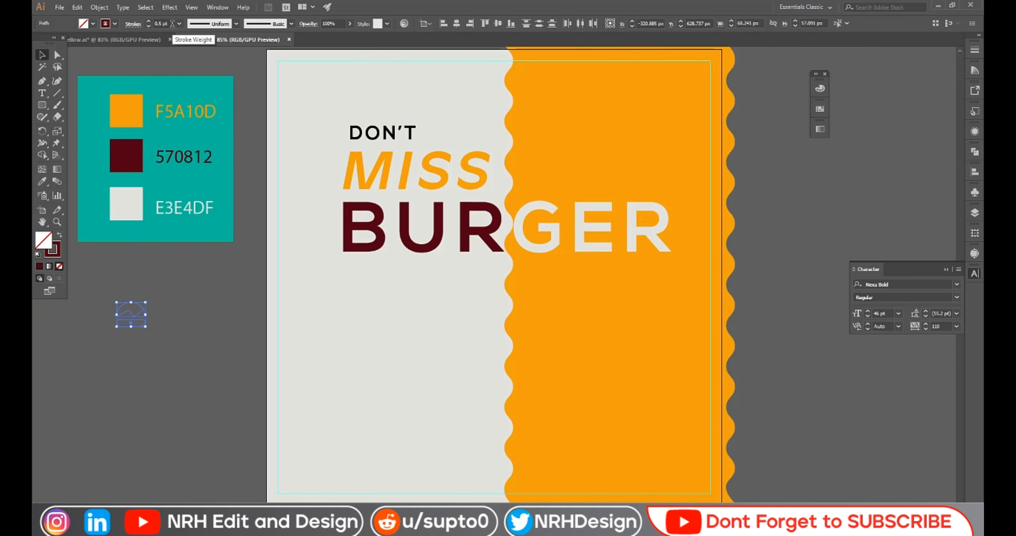
pyautogui.scroll(5, 172, 23)
pyautogui.scroll(-3, 172, 24)
pyautogui.click(165, 327)
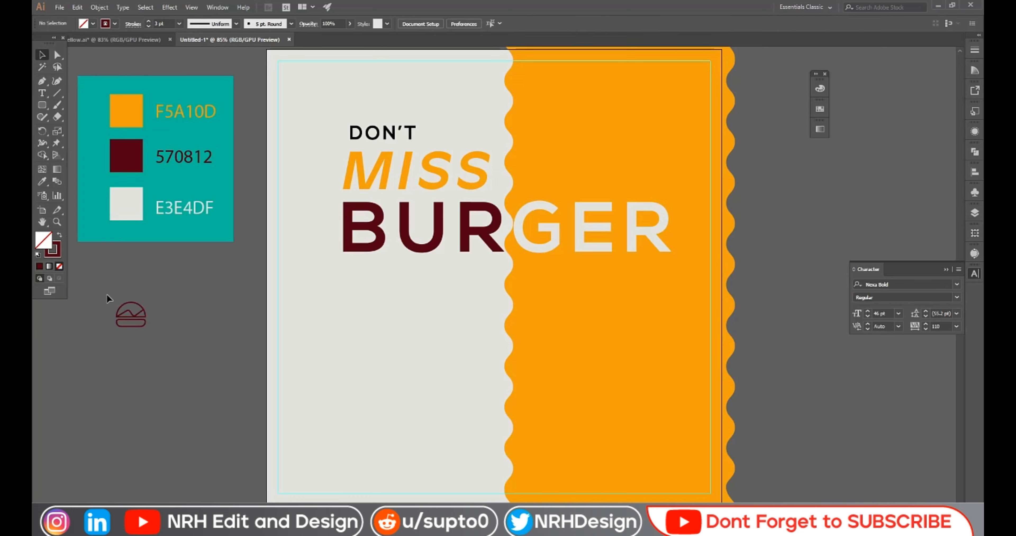
# Group all the shapes of the burger icon
pyautogui.moveTo(185, 361); pyautogui.dragTo(184, 361)
pyautogui.rightClick(173, 329)
pyautogui.click(218, 194)
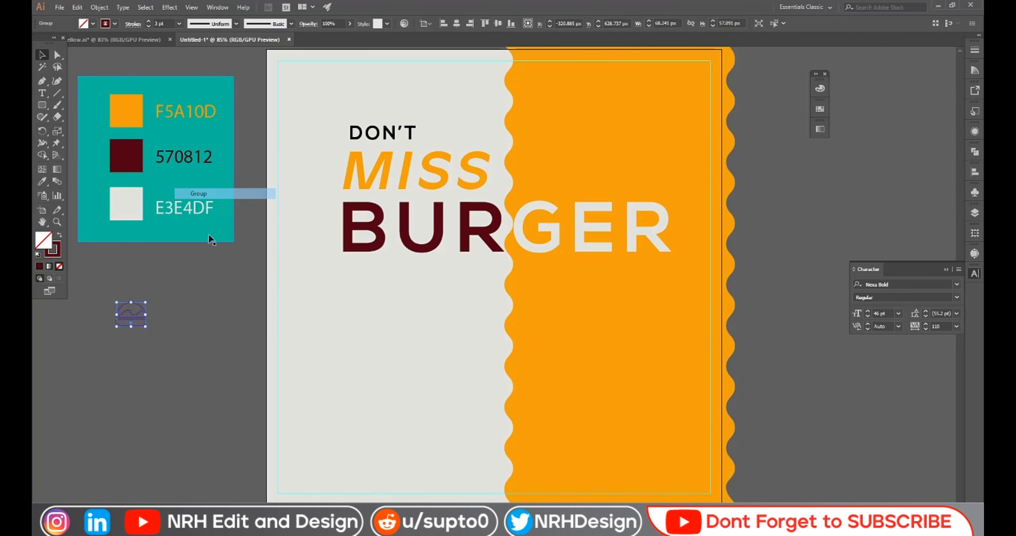
# Move the burger icon into the artboard's top-left corner, aligned to the margin guides
pyautogui.moveTo(136, 311); pyautogui.dragTo(297, 72)
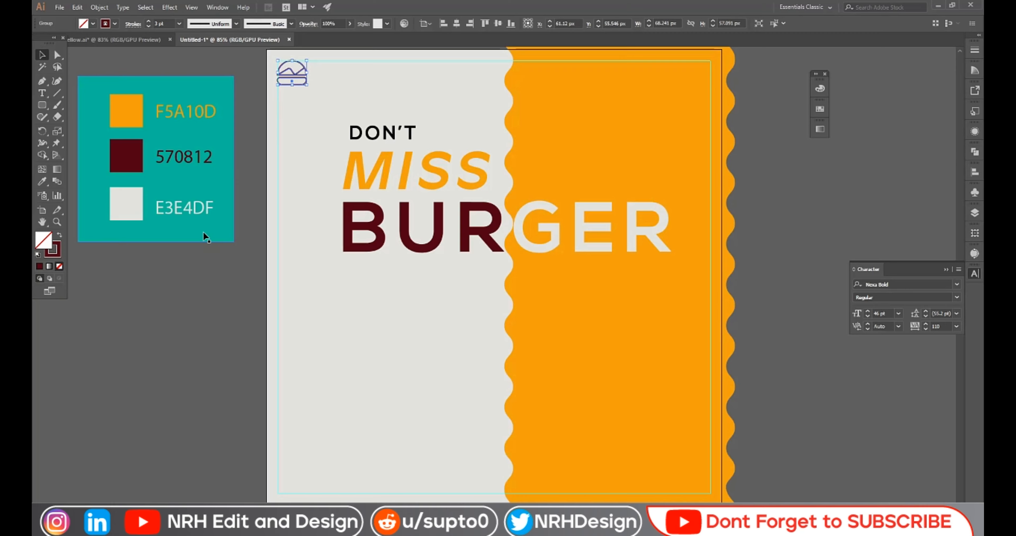
pyautogui.click(173, 359)
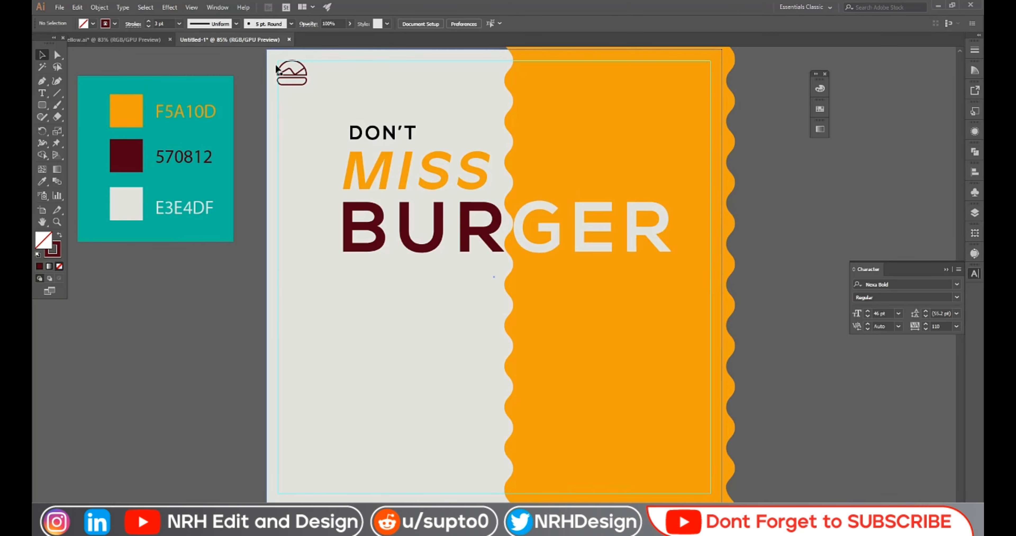
pyautogui.click(288, 75)
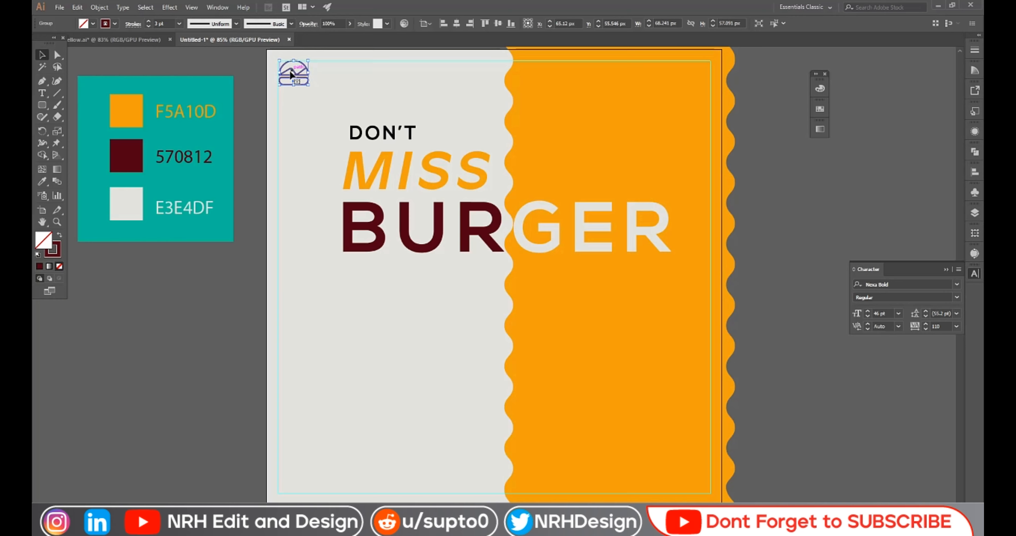
pyautogui.click(139, 315)
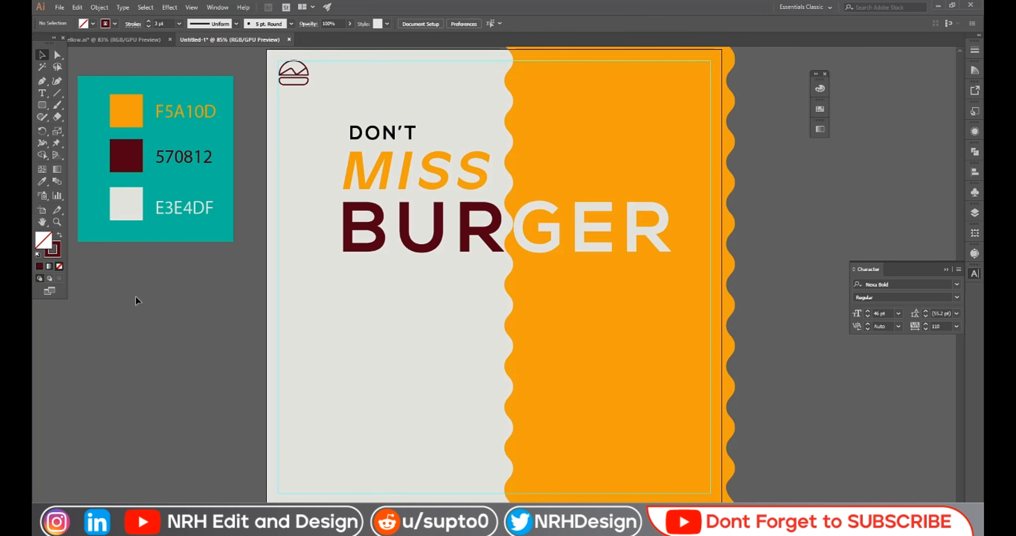
# Add the text BRAND on the empty canvas below the colour palette
pyautogui.click(42, 93)
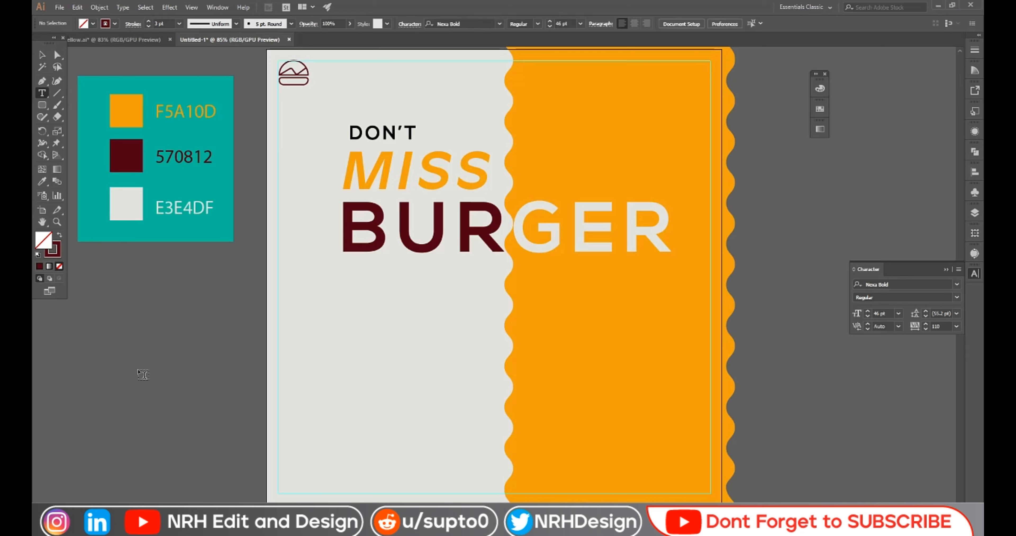
pyautogui.click(135, 313)
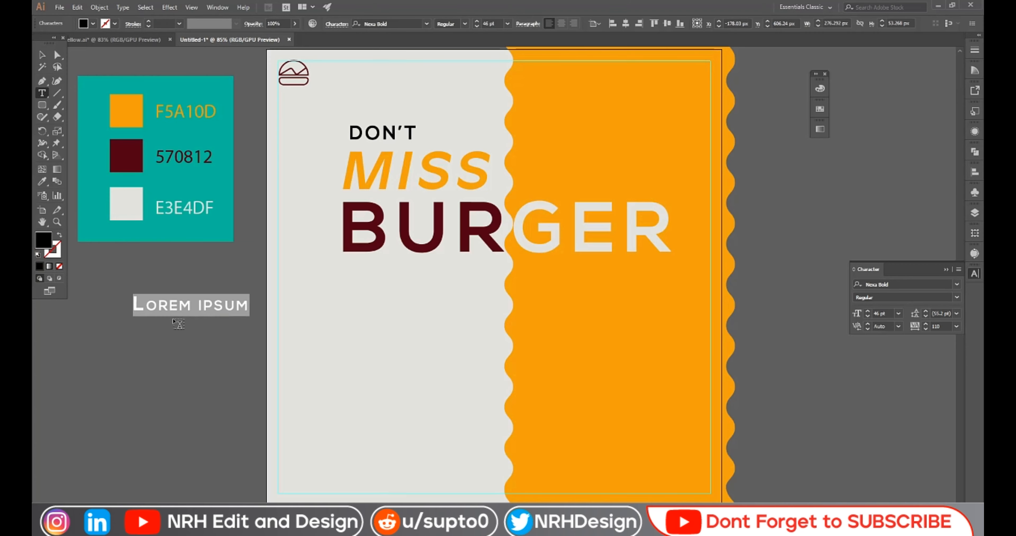
pyautogui.write('BR')
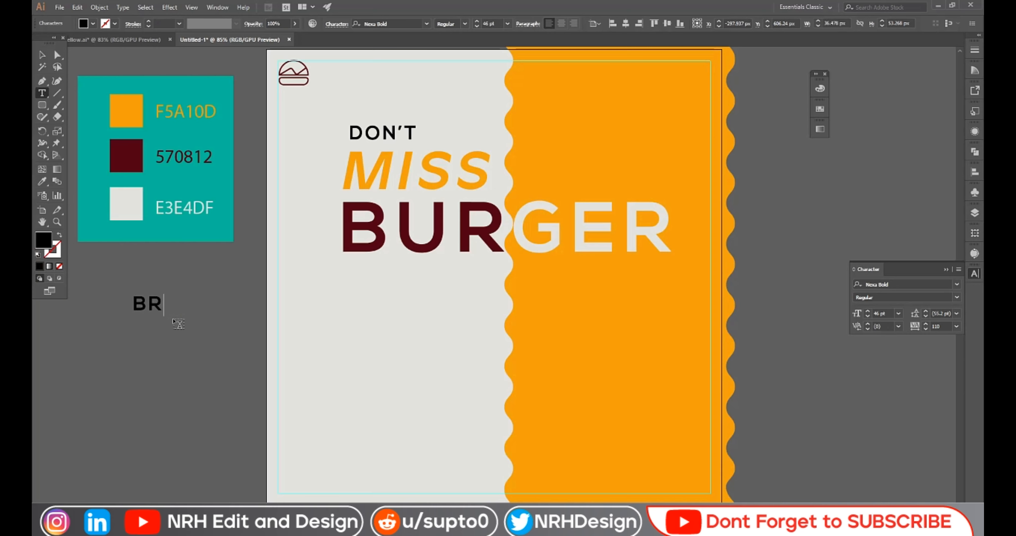
pyautogui.write('AND')
pyautogui.click(43, 54)
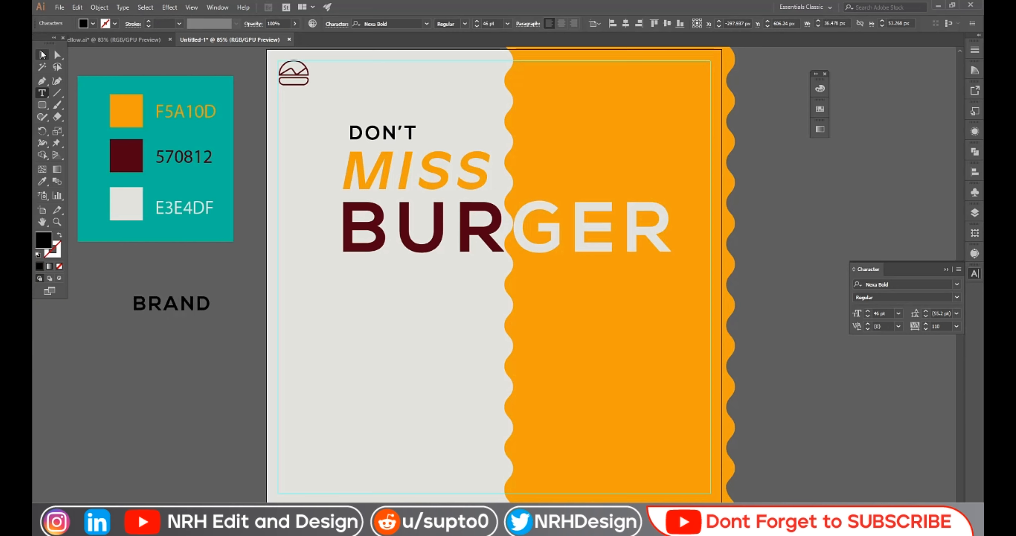
pyautogui.click(102, 333)
# Add a separate text NAME and place it directly below BRAND
pyautogui.click(42, 93)
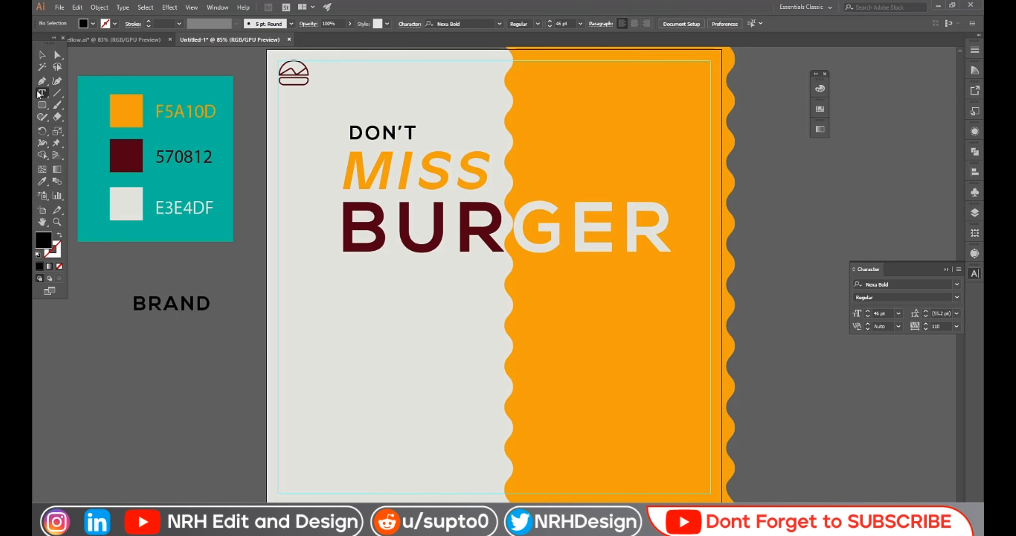
pyautogui.click(133, 321)
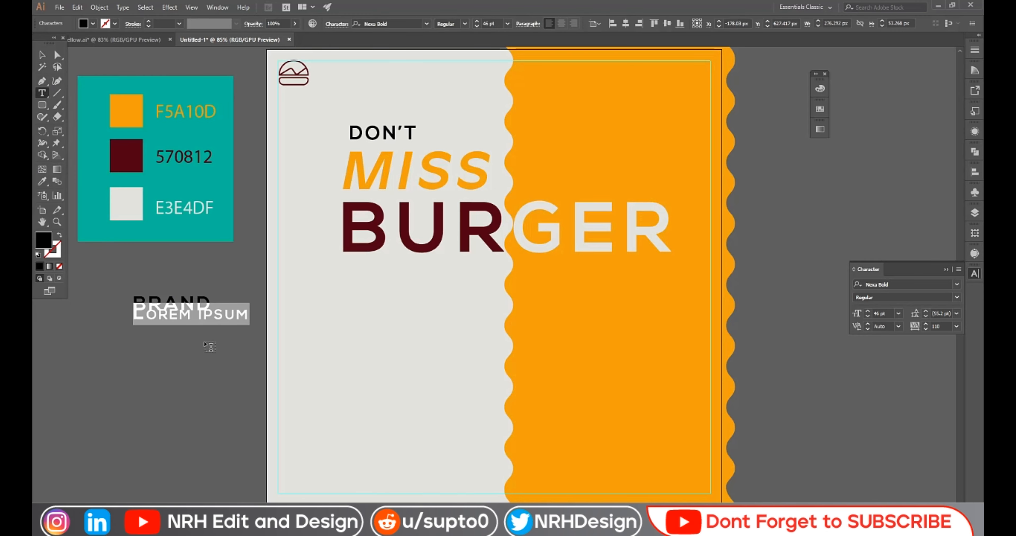
pyautogui.write('HA')
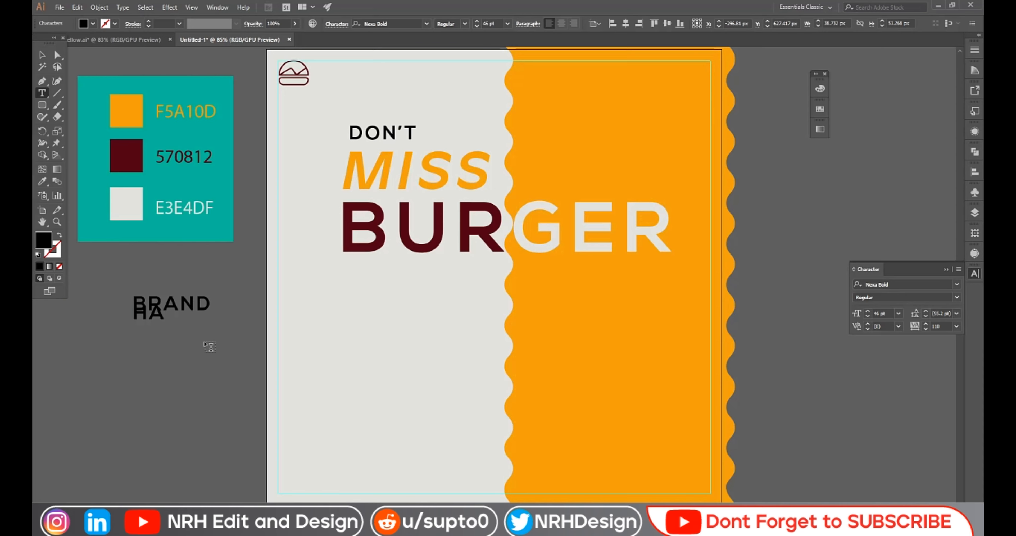
pyautogui.write('ME')
pyautogui.press('Escape')
pyautogui.click(182, 329)
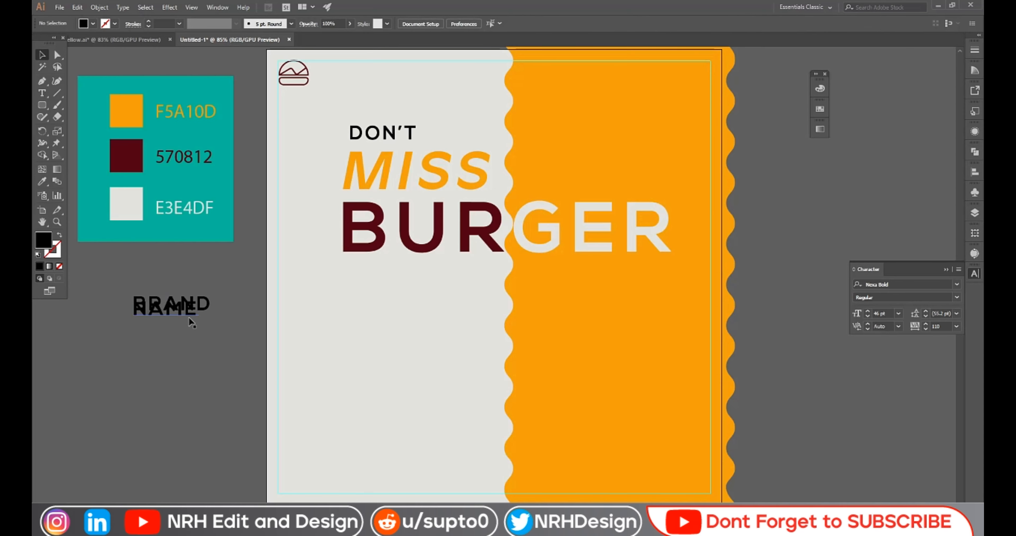
pyautogui.moveTo(189, 316); pyautogui.dragTo(186, 330)
pyautogui.click(177, 355)
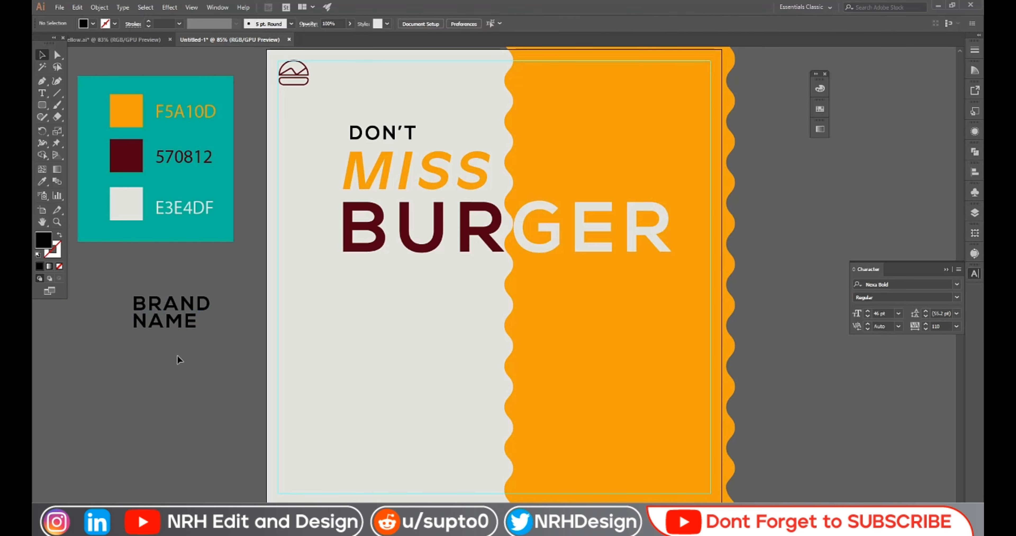
# Set the NAME text to Nexa Light and reduce its size to 31 pt
pyautogui.click(178, 325)
pyautogui.click(396, 24)
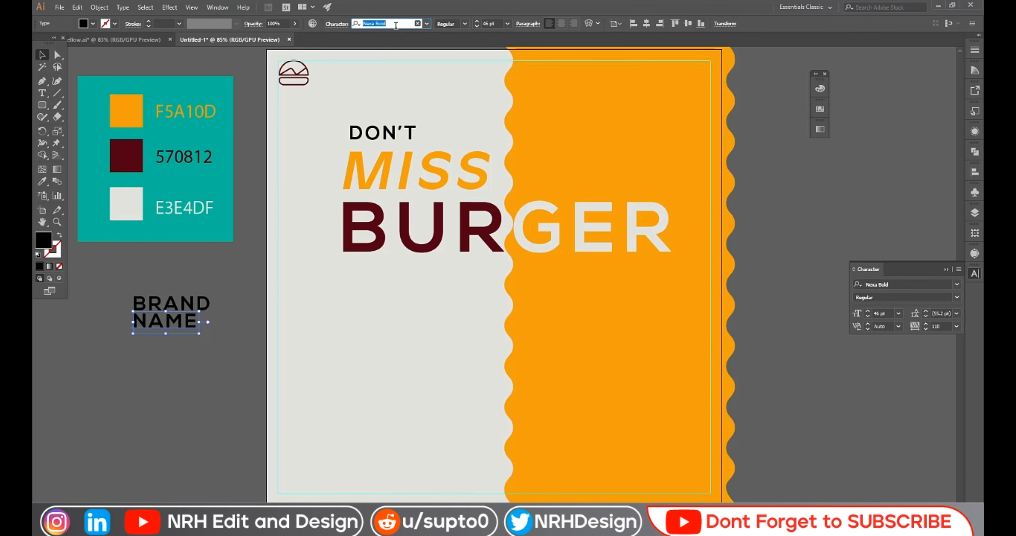
pyautogui.write('N')
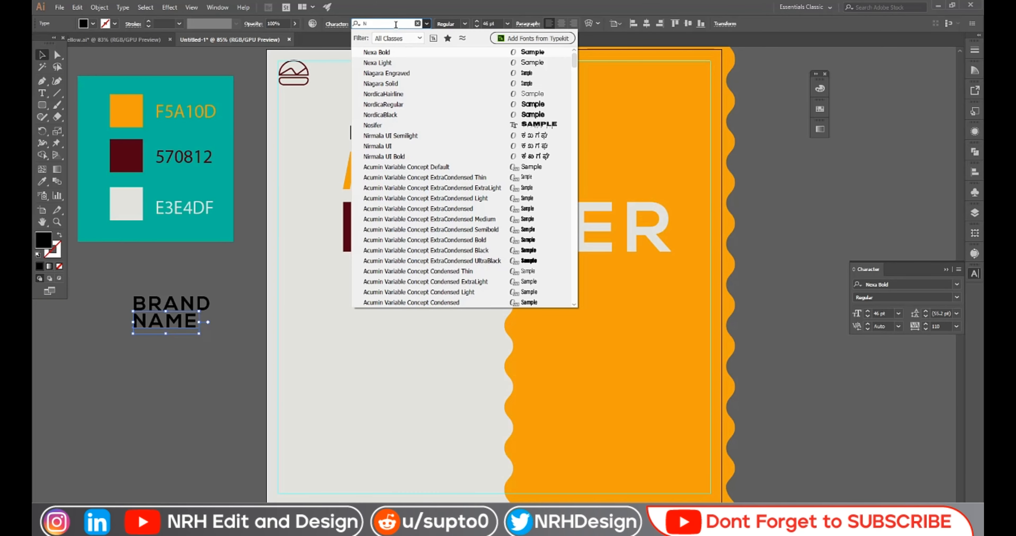
pyautogui.click(403, 61)
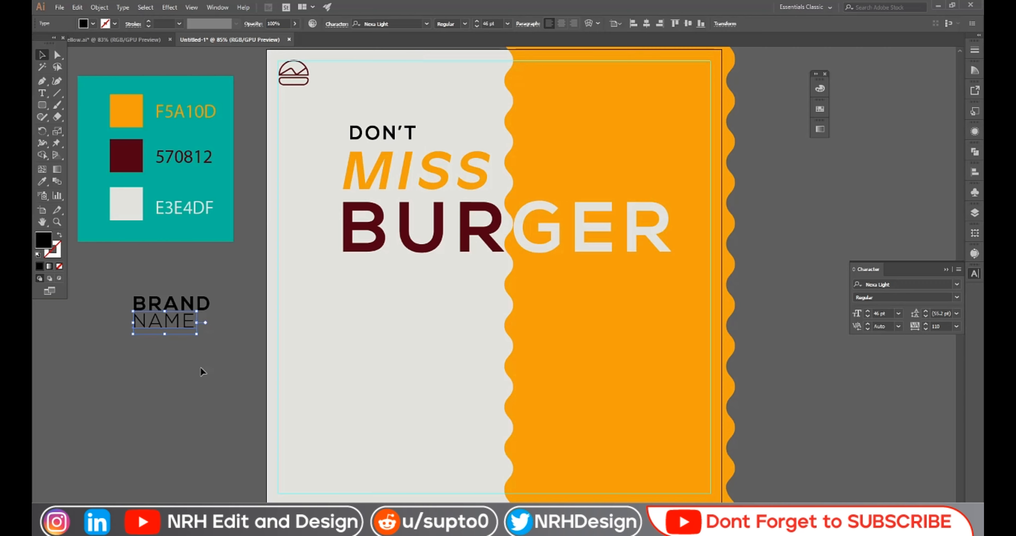
pyautogui.scroll(-9, 498, 22)
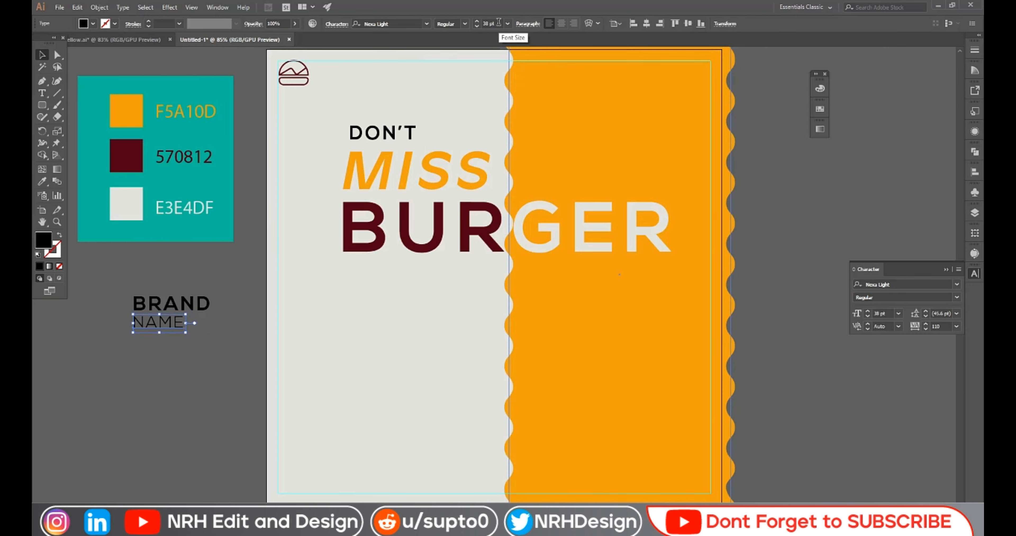
pyautogui.scroll(-6, 498, 23)
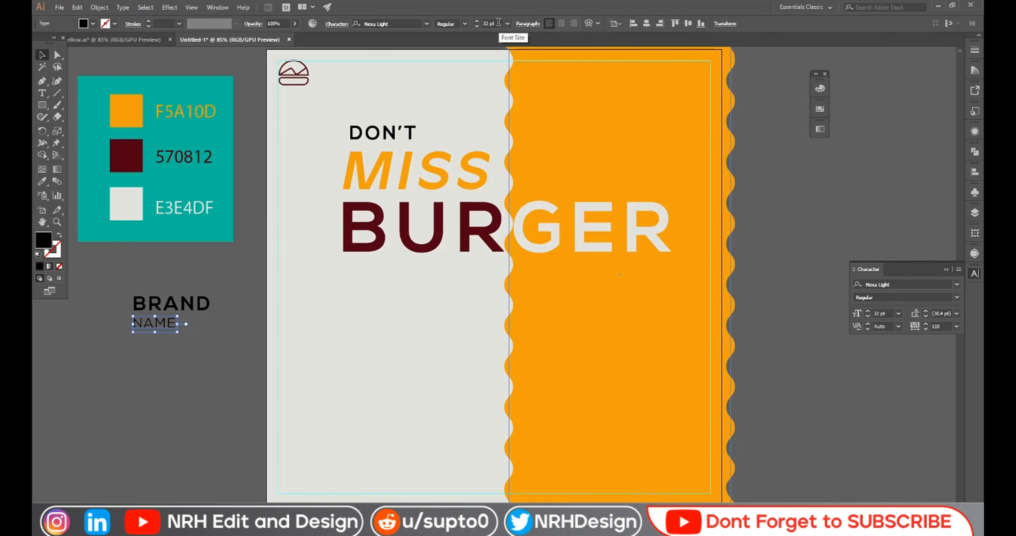
pyautogui.click(204, 352)
# Reduce the size of the BRAND text to 41 pt
pyautogui.click(208, 304)
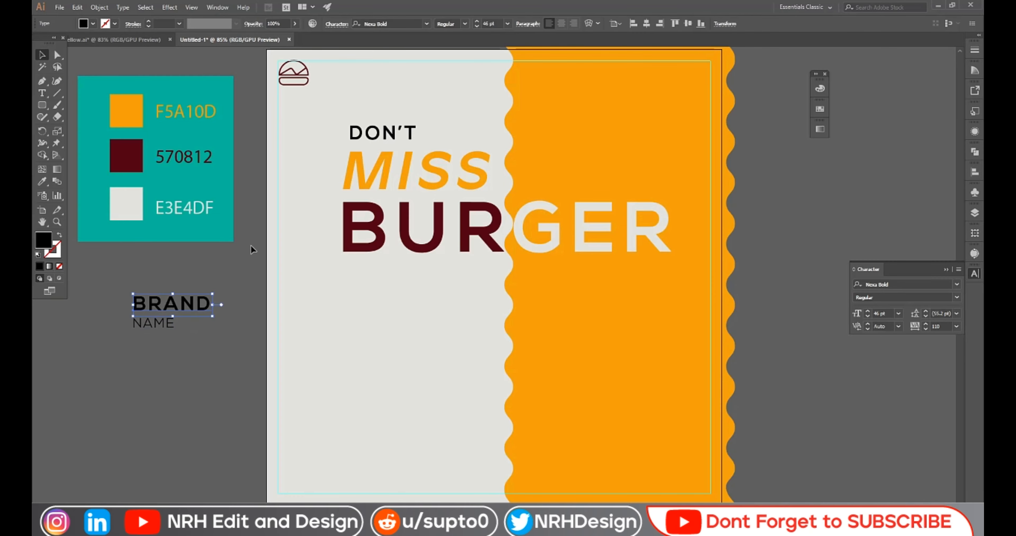
pyautogui.scroll(-5, 499, 23)
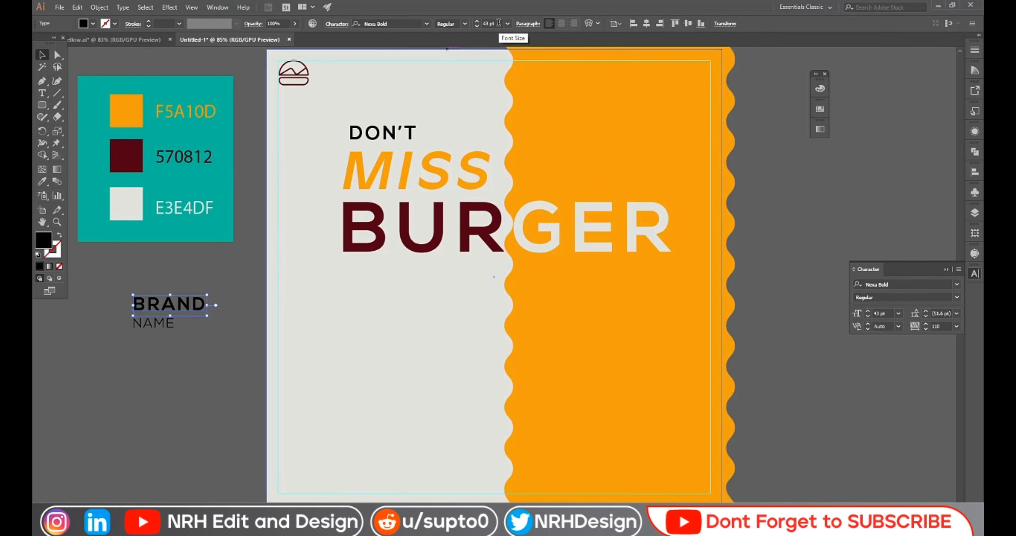
pyautogui.click(198, 355)
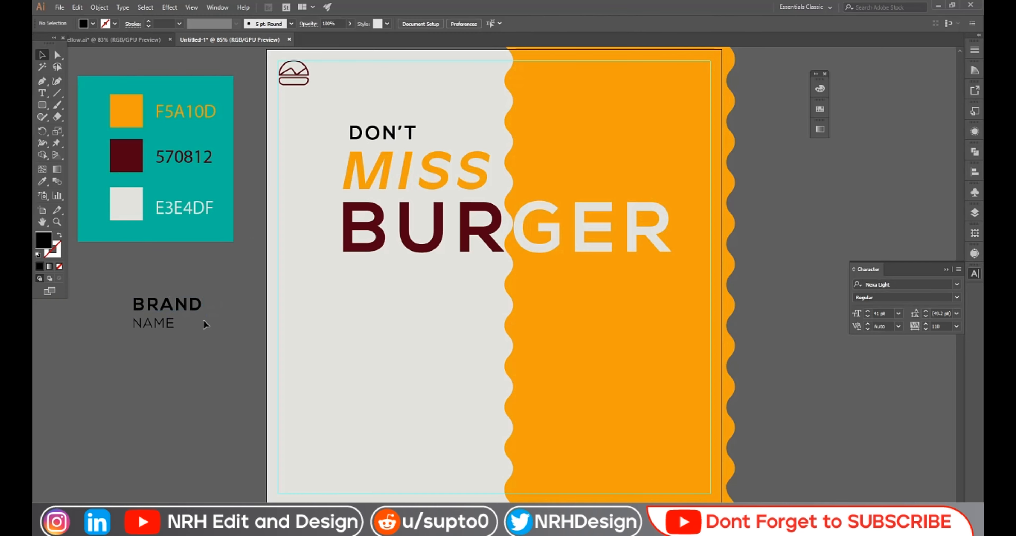
# Align the BRAND and NAME texts along their left edges
pyautogui.moveTo(203, 320); pyautogui.dragTo(180, 320)
pyautogui.click(169, 304)
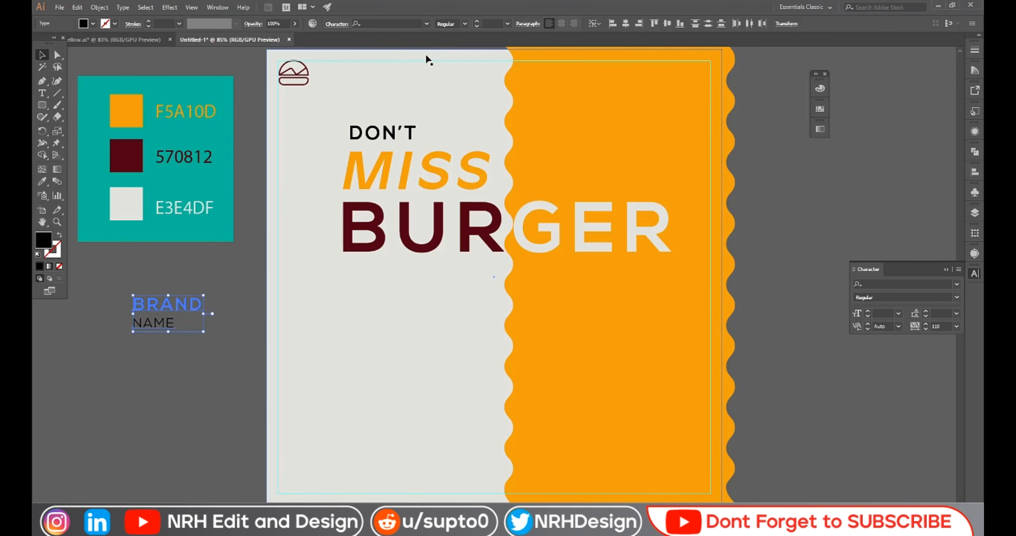
pyautogui.click(612, 23)
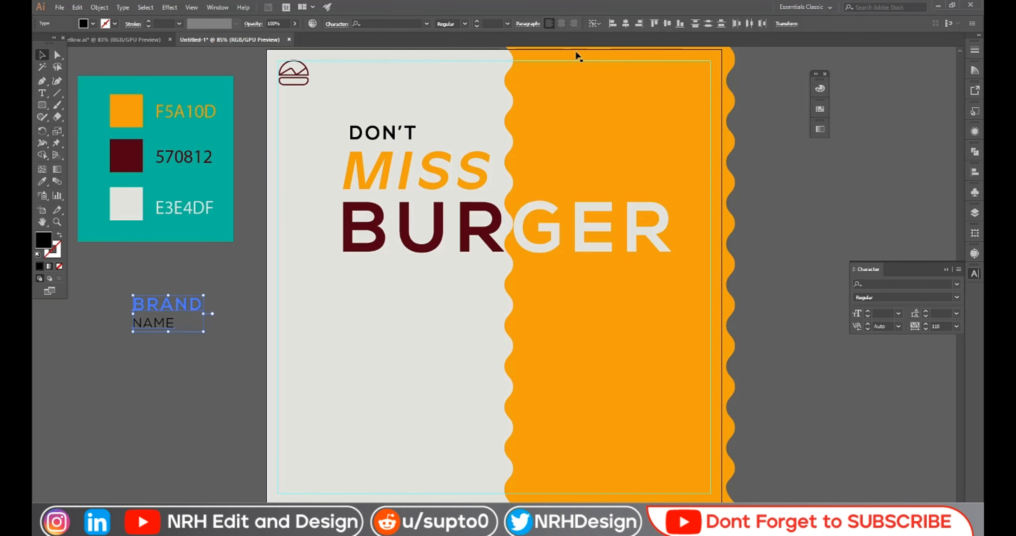
pyautogui.click(191, 369)
# Nudge NAME upward to tighten the gap below BRAND
pyautogui.click(161, 323)
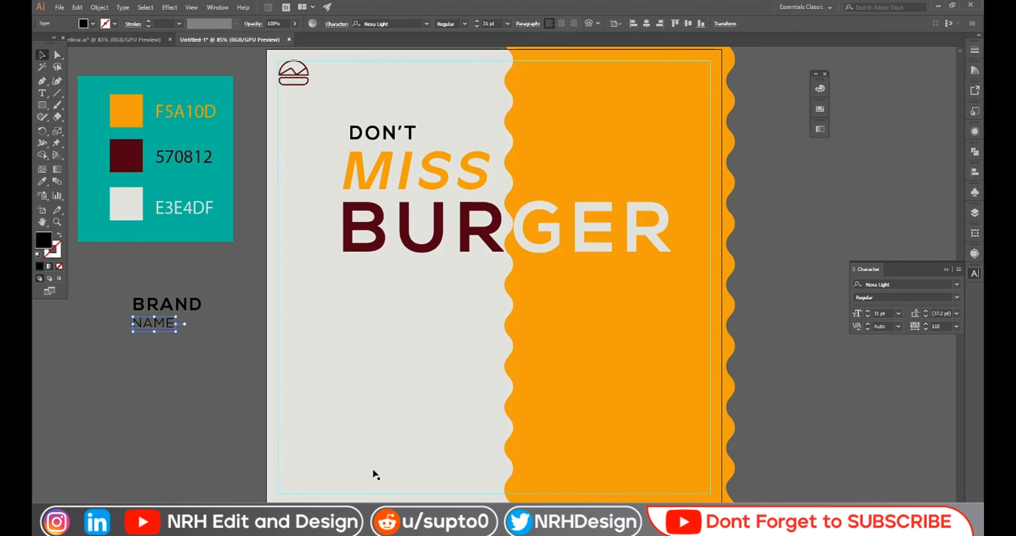
pyautogui.press('Up')
pyautogui.press('Up')
pyautogui.press('Up')
pyautogui.press('Up')
pyautogui.press('Up')
pyautogui.press('Up')
pyautogui.press('Up')
pyautogui.press('Up')
# Widen the tracking of NAME to about 196 and set its leading to 44 pt
pyautogui.scroll(6, 947, 326)
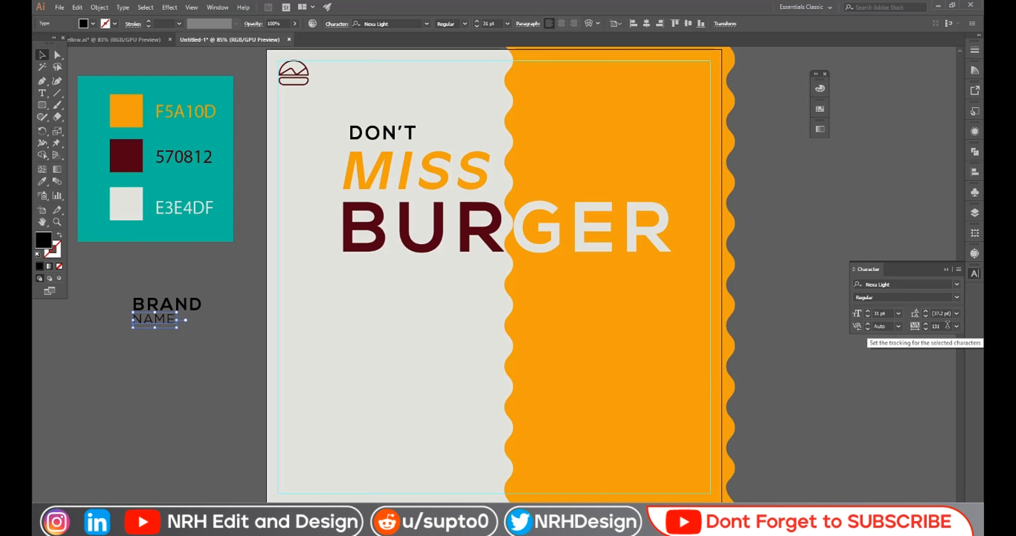
pyautogui.scroll(9, 946, 325)
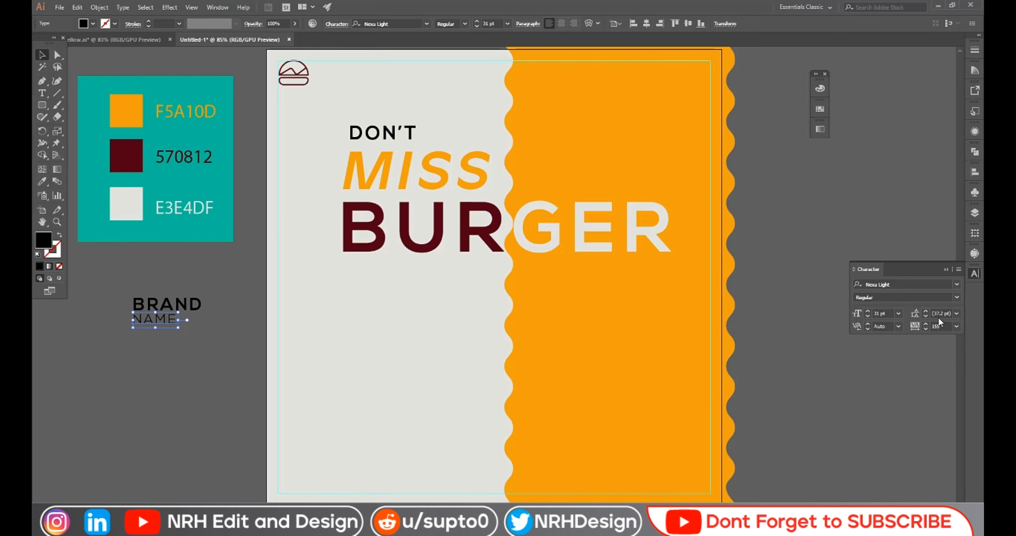
pyautogui.scroll(7, 939, 318)
pyautogui.scroll(13, 942, 325)
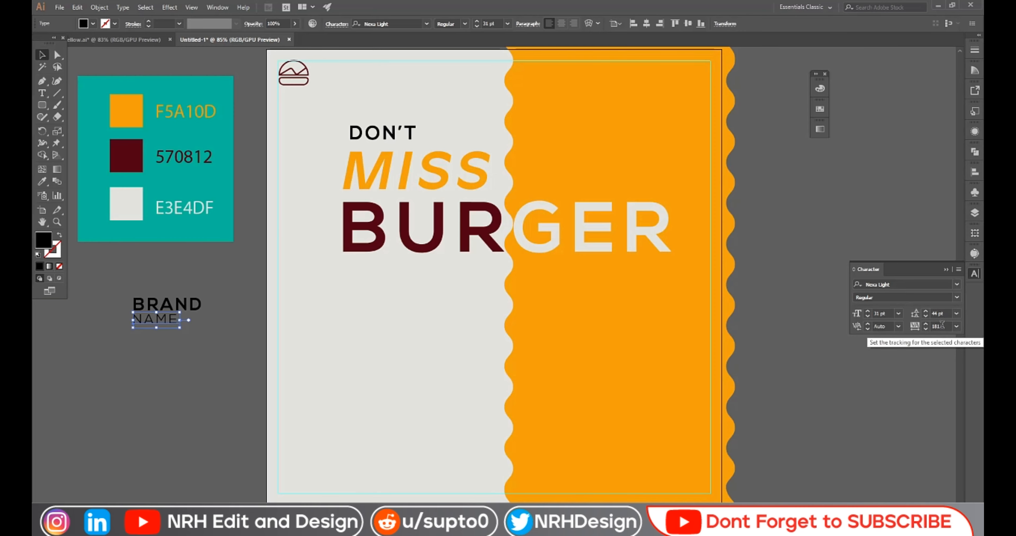
pyautogui.click(168, 409)
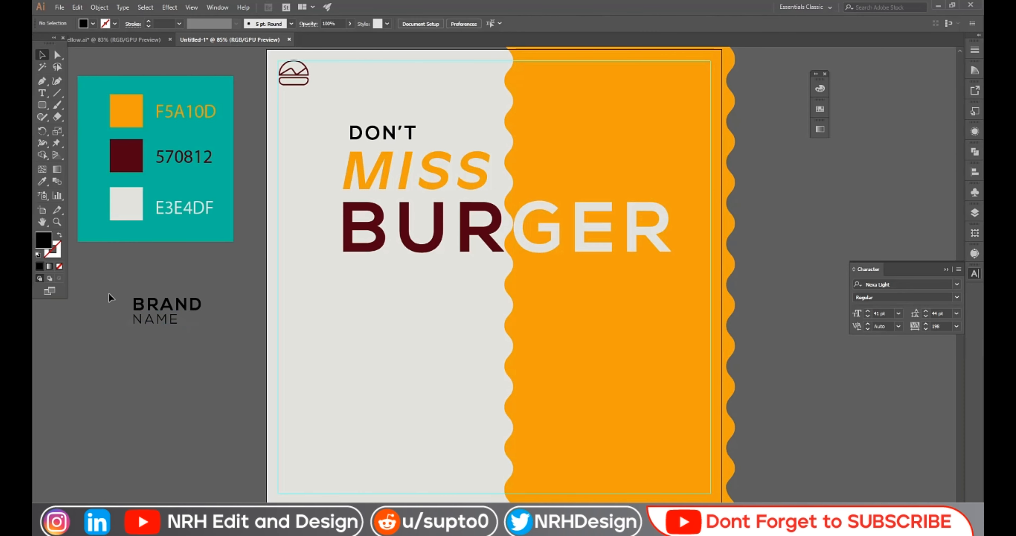
# Convert the BRAND and NAME texts to outlines and group them
pyautogui.rightClick(206, 321)
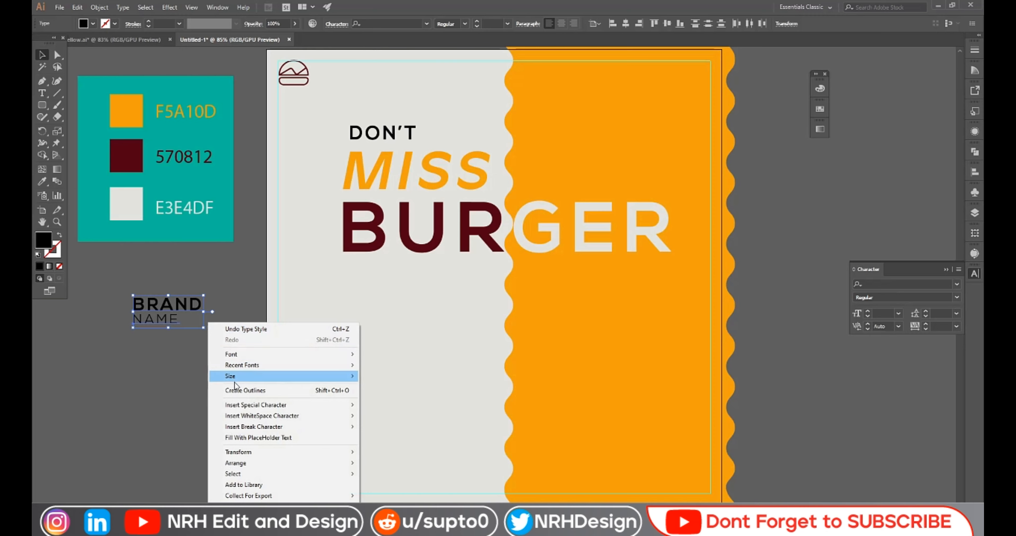
pyautogui.click(236, 390)
pyautogui.press('ctrl')
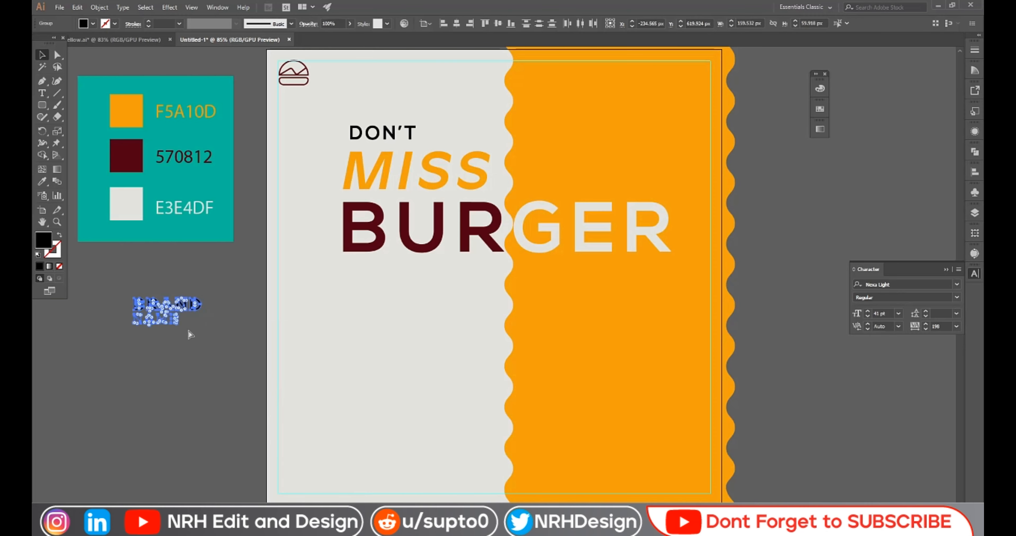
pyautogui.click(174, 346)
# Place the BRAND NAME lettering close beside the burger icon's right edge and scale it down to about 147 by 55 px
pyautogui.moveTo(176, 307); pyautogui.dragTo(359, 71)
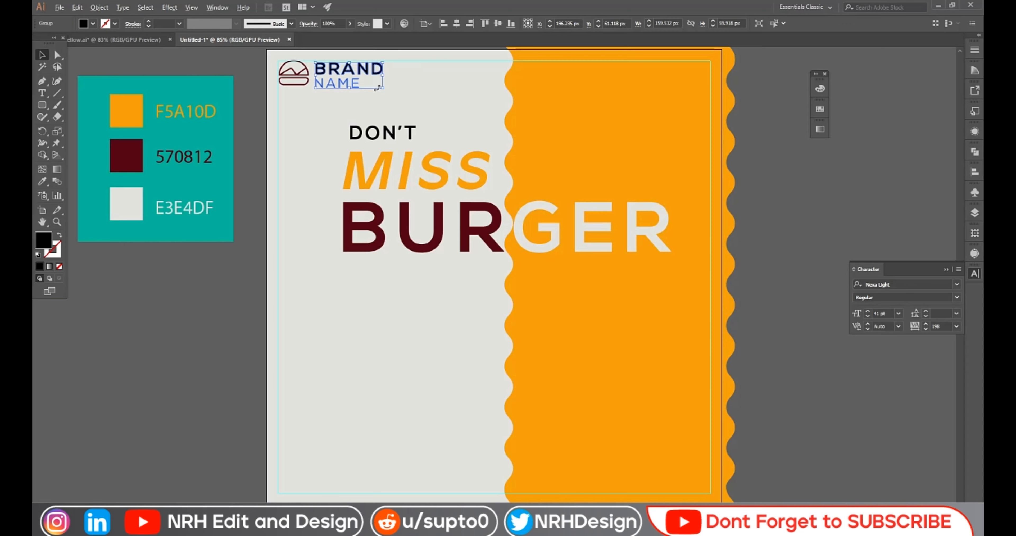
pyautogui.moveTo(381, 86); pyautogui.dragTo(381, 87)
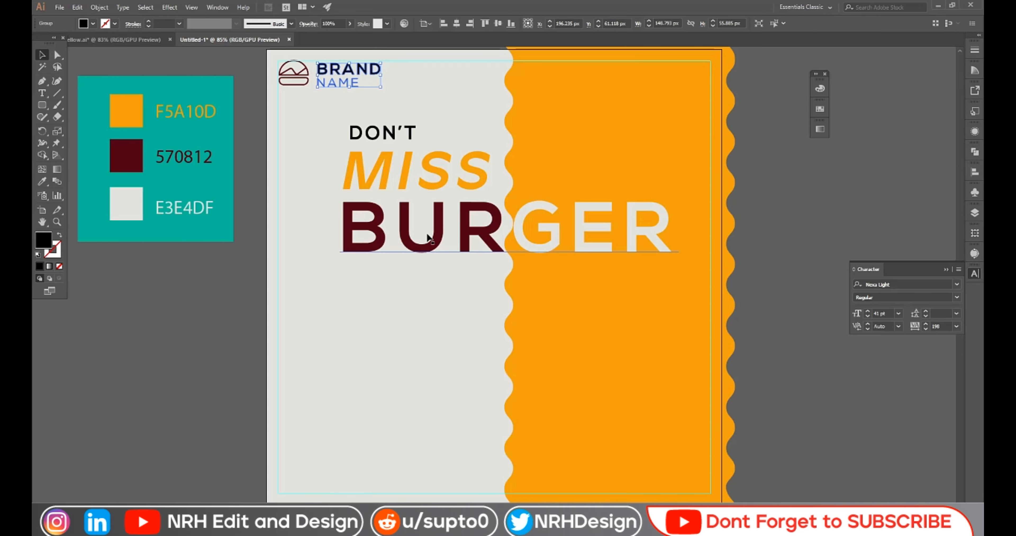
pyautogui.press('Left')
pyautogui.press('Left')
pyautogui.press('Left')
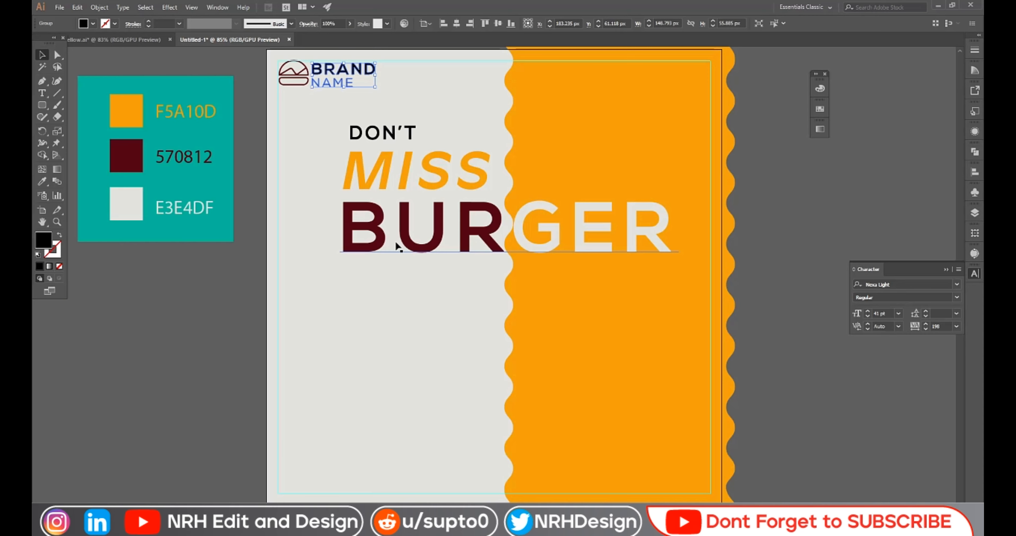
pyautogui.press('Right')
pyautogui.press('Up')
pyautogui.press('Up')
pyautogui.press('Up')
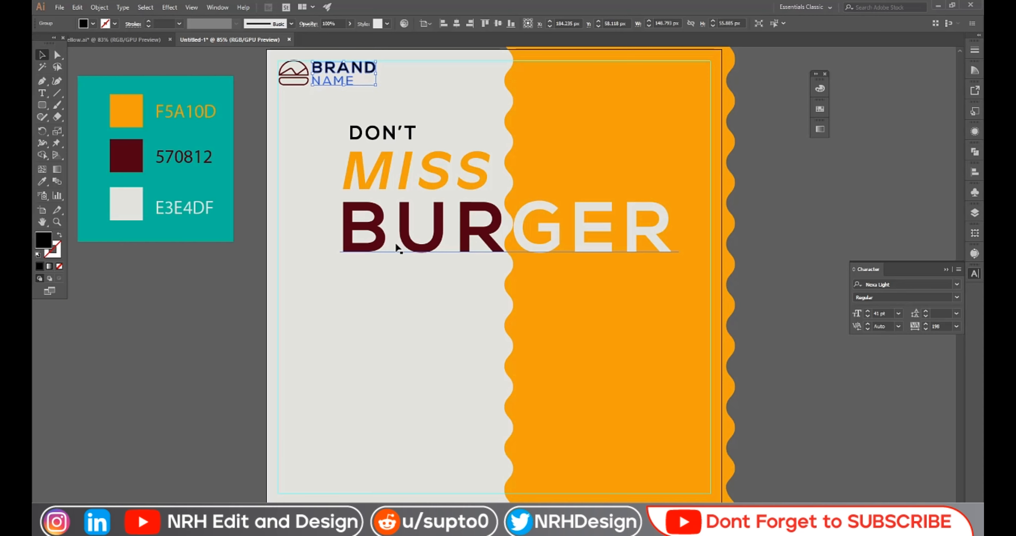
pyautogui.click(216, 307)
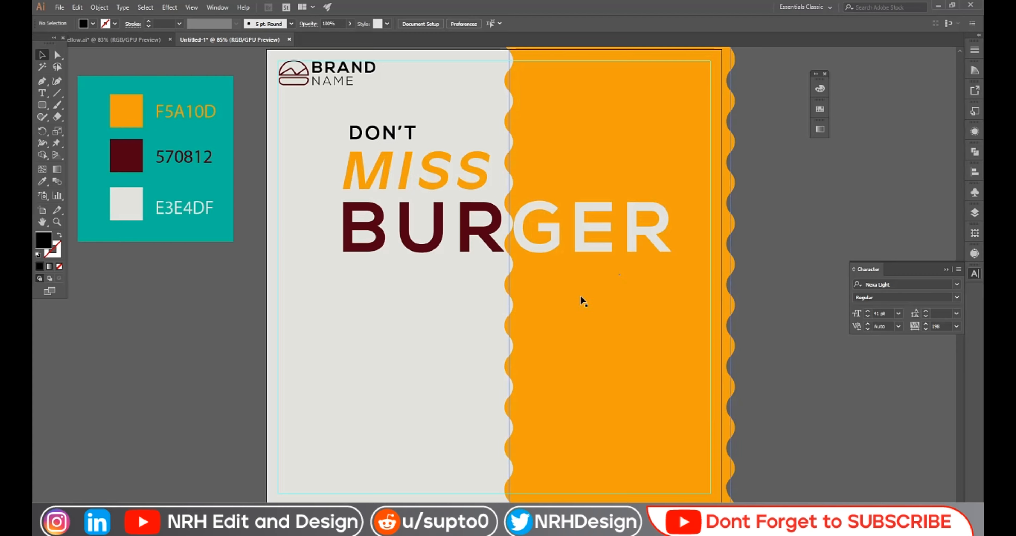
# Start a Drop Shadow effect in Multiply mode on the BURGER text with its preview enabled
pyautogui.click(477, 224)
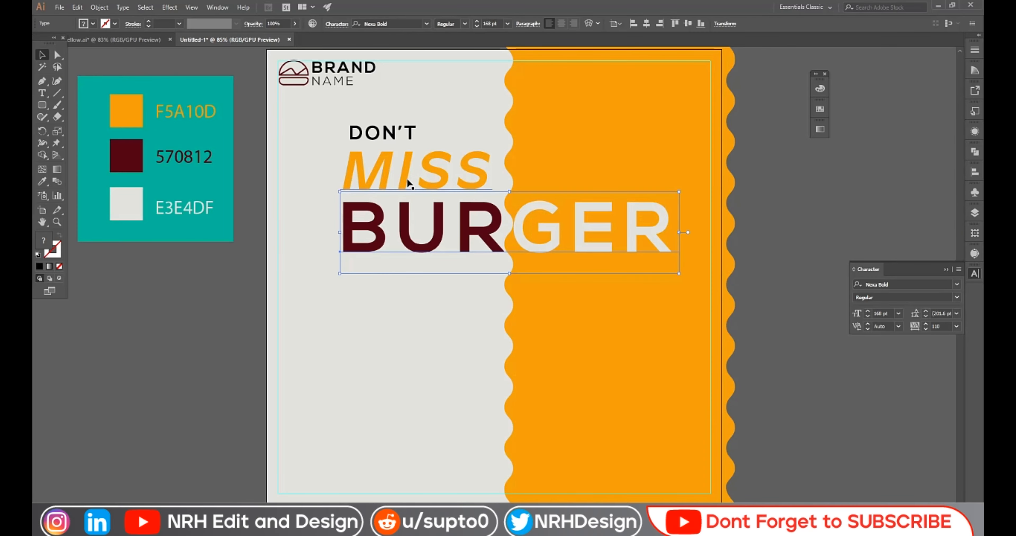
pyautogui.click(170, 8)
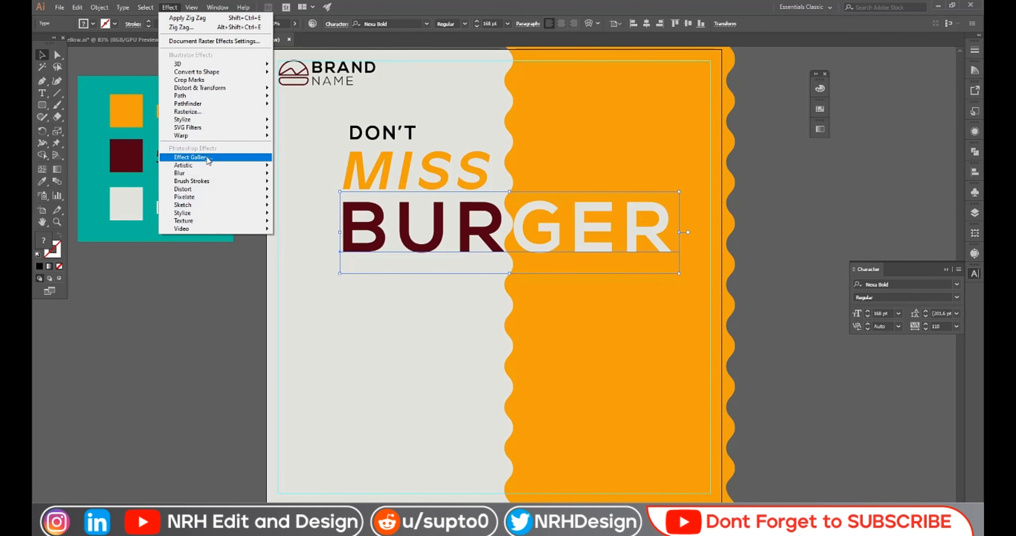
pyautogui.moveTo(236, 119)
pyautogui.click(316, 125)
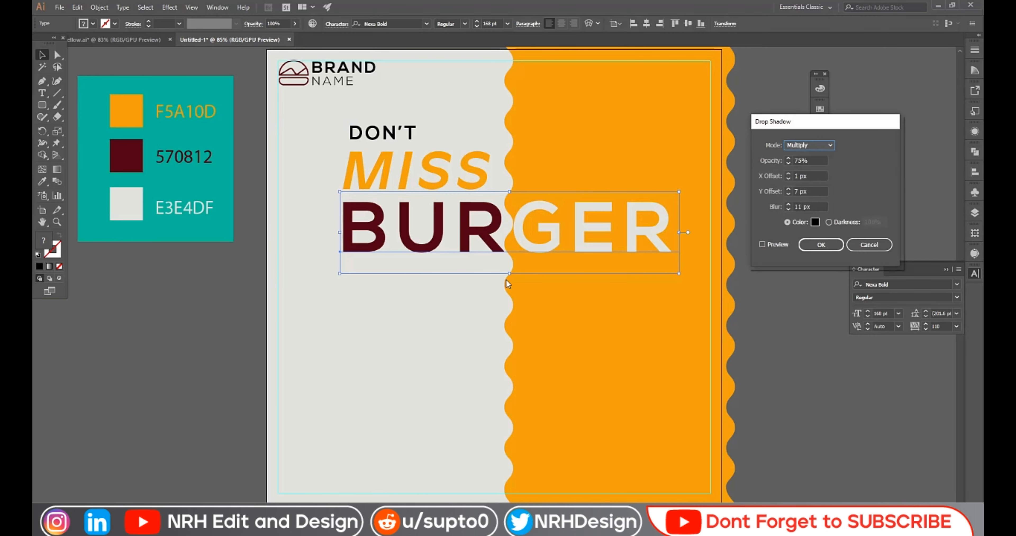
pyautogui.click(763, 244)
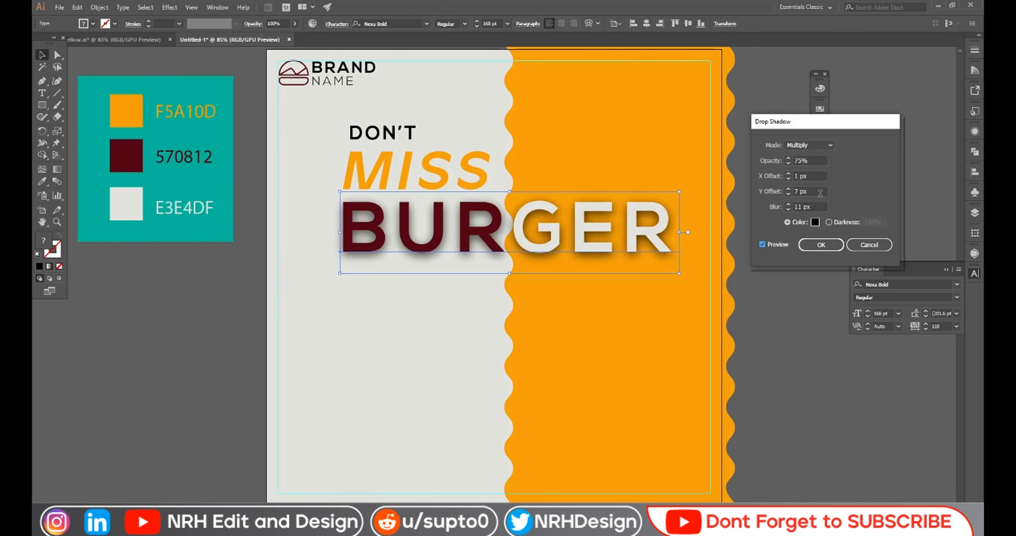
# Set BURGER's drop shadow to 44% opacity, X offset -1 px, Y offset 5 px and 9 px blur, and apply it
pyautogui.scroll(-2, 817, 206)
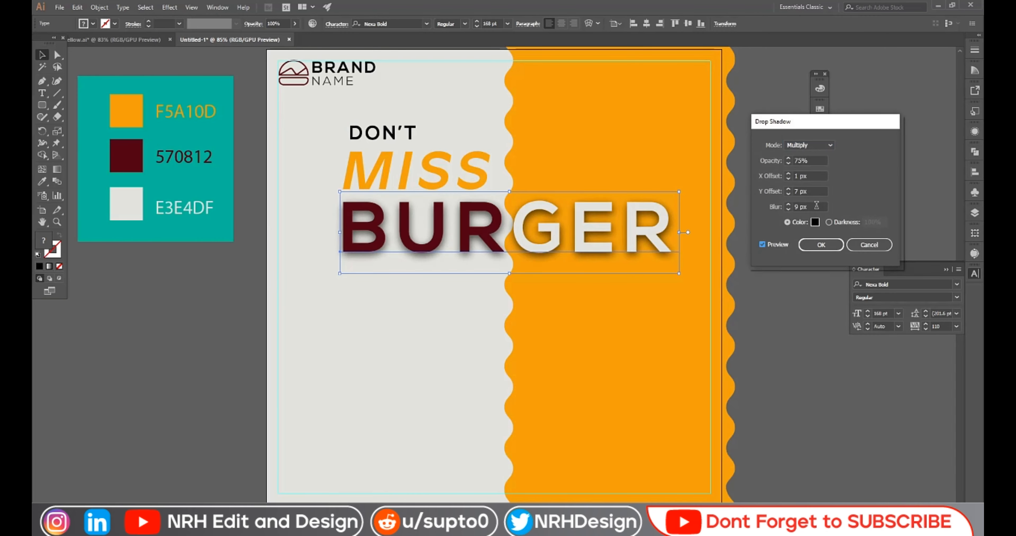
pyautogui.scroll(-1, 817, 206)
pyautogui.scroll(-1, 817, 205)
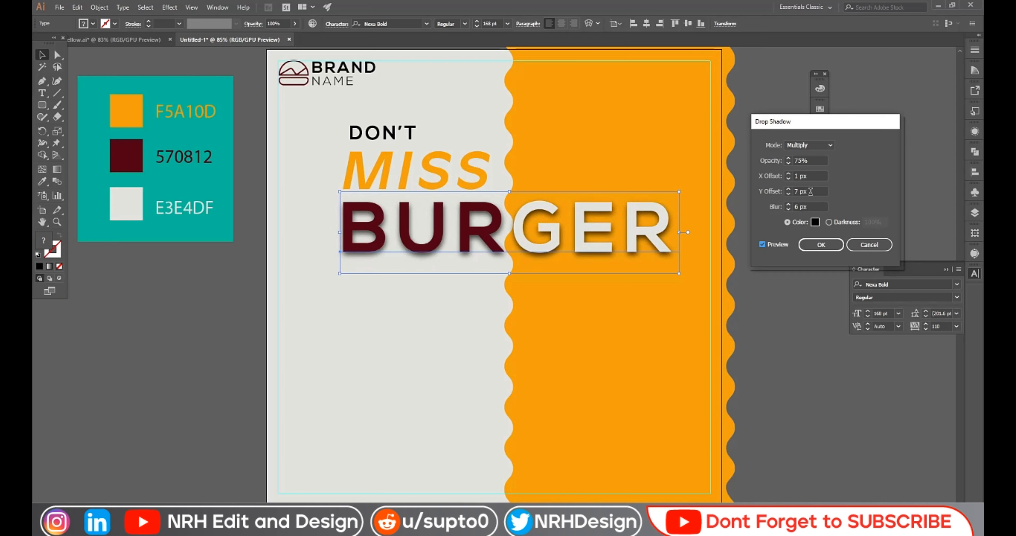
pyautogui.scroll(2, 811, 192)
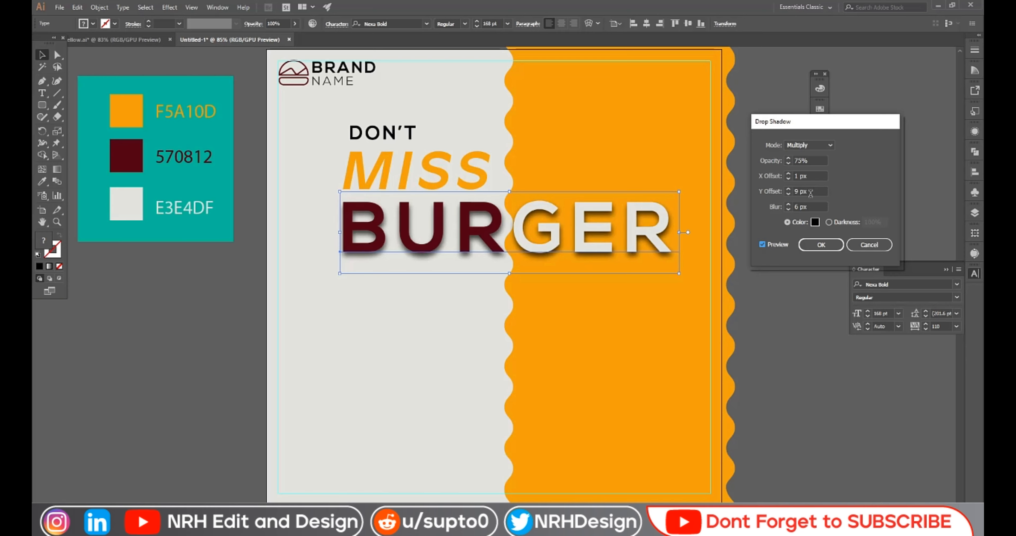
pyautogui.scroll(-4, 810, 191)
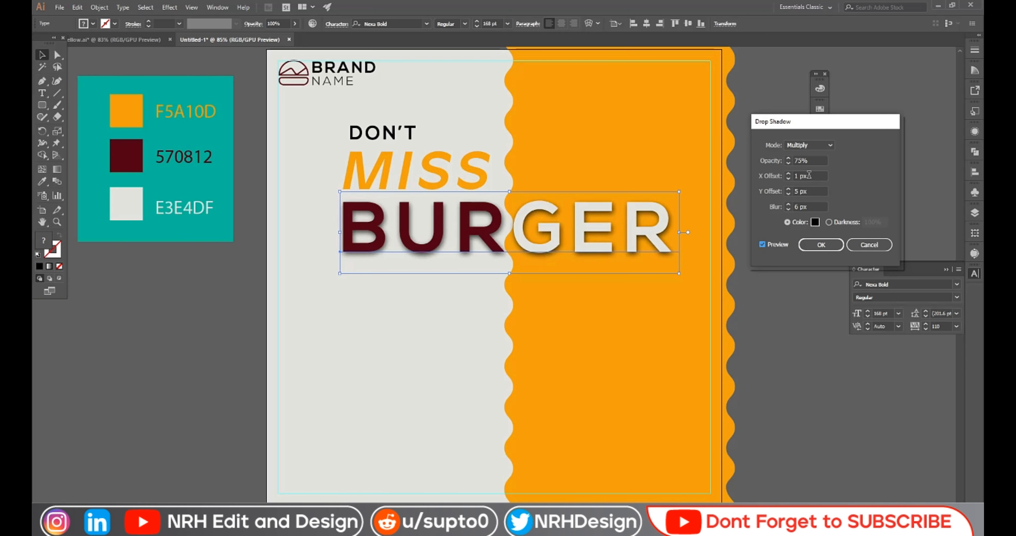
pyautogui.scroll(-2, 808, 175)
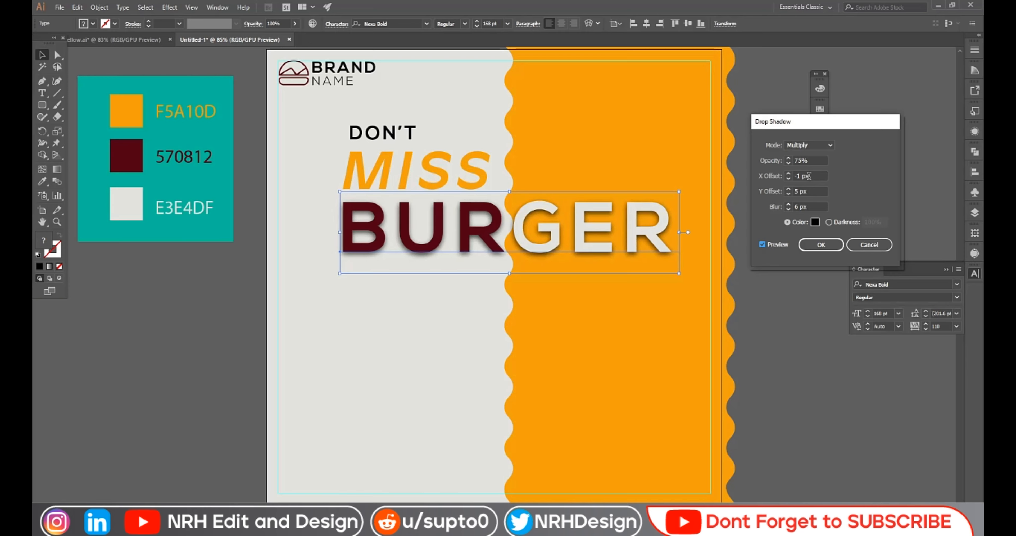
pyautogui.scroll(1, 811, 205)
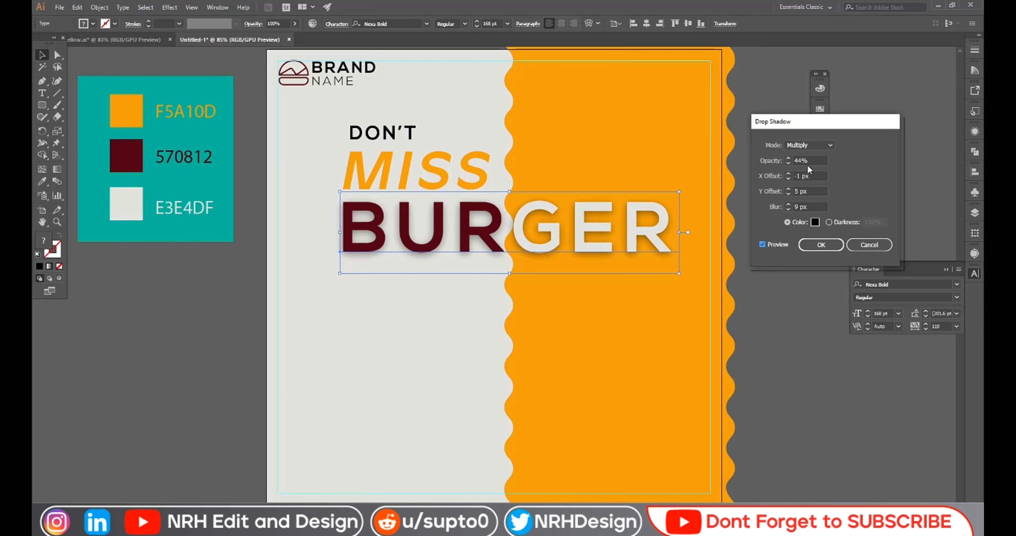
pyautogui.click(814, 248)
pyautogui.click(785, 264)
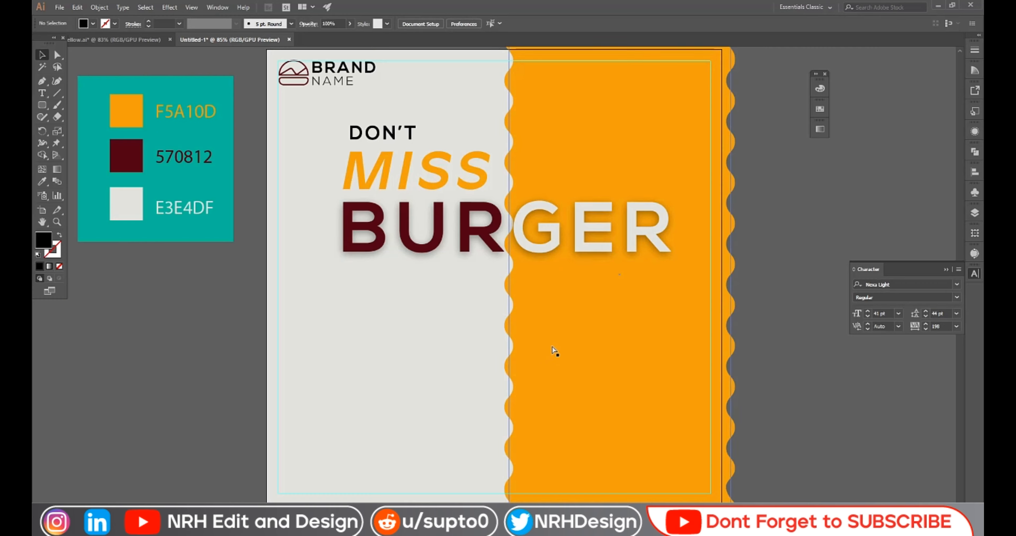
# Paste the burger picture into the layout and move it down so its top bun overlaps the lower half of BURGER
pyautogui.hotkey('ctrl', 'v')
pyautogui.click(786, 330)
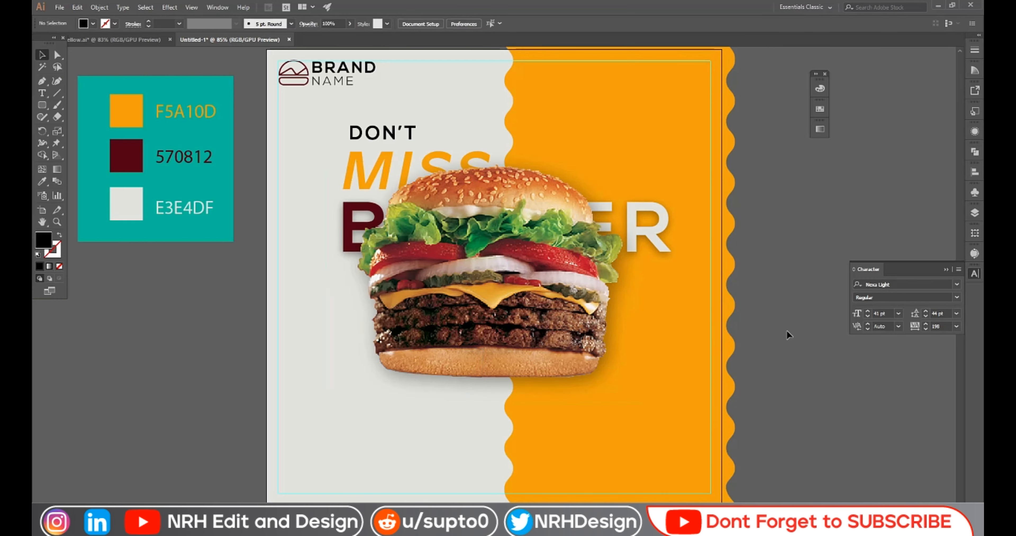
pyautogui.moveTo(504, 256); pyautogui.dragTo(505, 316)
pyautogui.click(784, 412)
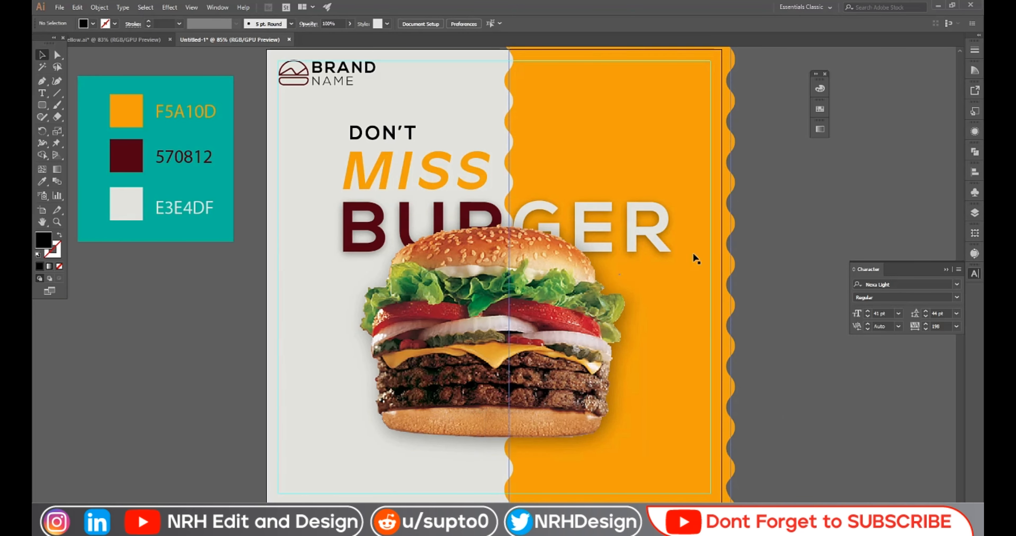
# Convert the DON'T, MISS and BURGER texts to outlines and group them
pyautogui.click(642, 220)
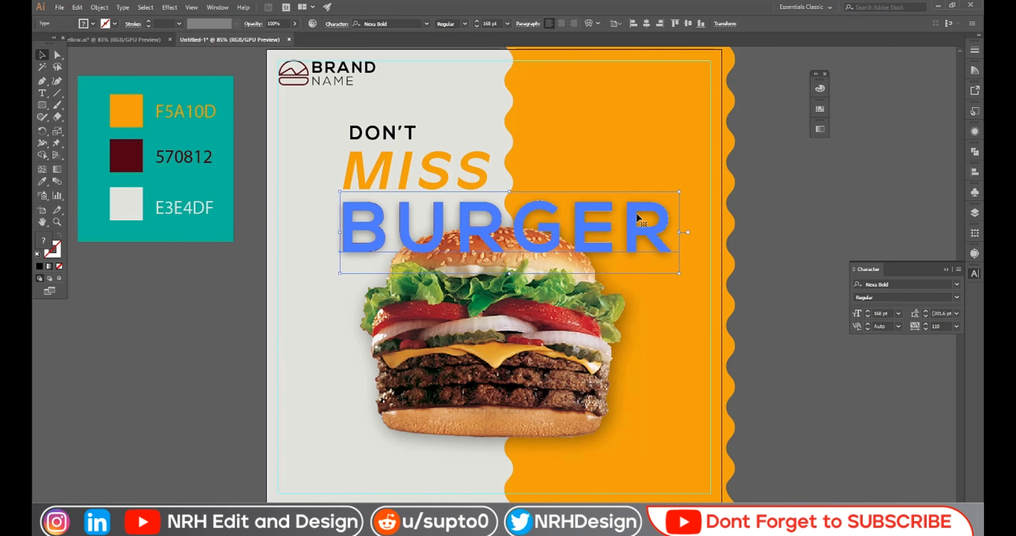
pyautogui.keyDown('shift'); pyautogui.click(404, 172); pyautogui.keyUp('shift')
pyautogui.keyDown('shift'); pyautogui.click(391, 131); pyautogui.keyUp('shift')
pyautogui.rightClick(390, 126)
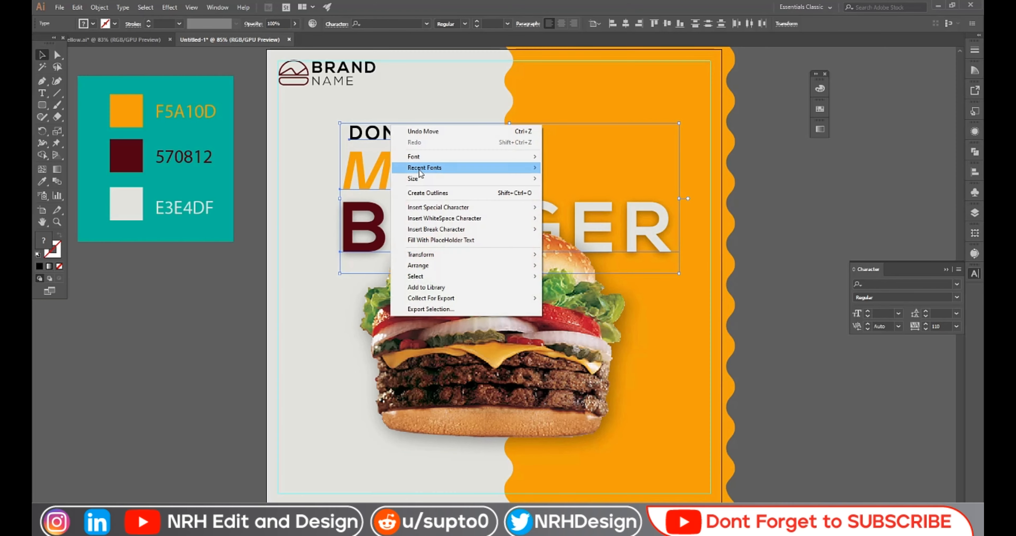
pyautogui.click(431, 192)
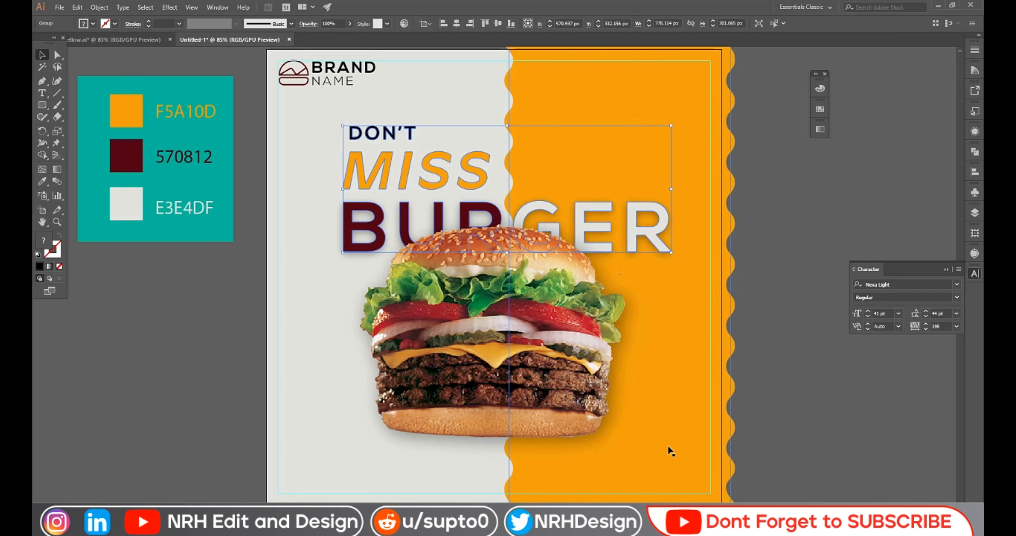
# Nudge the headline group up about 51 px so BURGER sits just above the top bun
pyautogui.press('Up')
pyautogui.press('Up')
pyautogui.press('Up')
pyautogui.press('Up')
pyautogui.press('Up')
pyautogui.press('Up')
pyautogui.press('Up')
pyautogui.press('Up')
pyautogui.press('Up')
pyautogui.press('Up')
pyautogui.press('Up')
pyautogui.press('Up')
pyautogui.press('Up')
pyautogui.press('Up')
pyautogui.press('Up')
pyautogui.press('Up')
pyautogui.press('Up')
pyautogui.press('Up')
pyautogui.press('Up')
pyautogui.press('Up')
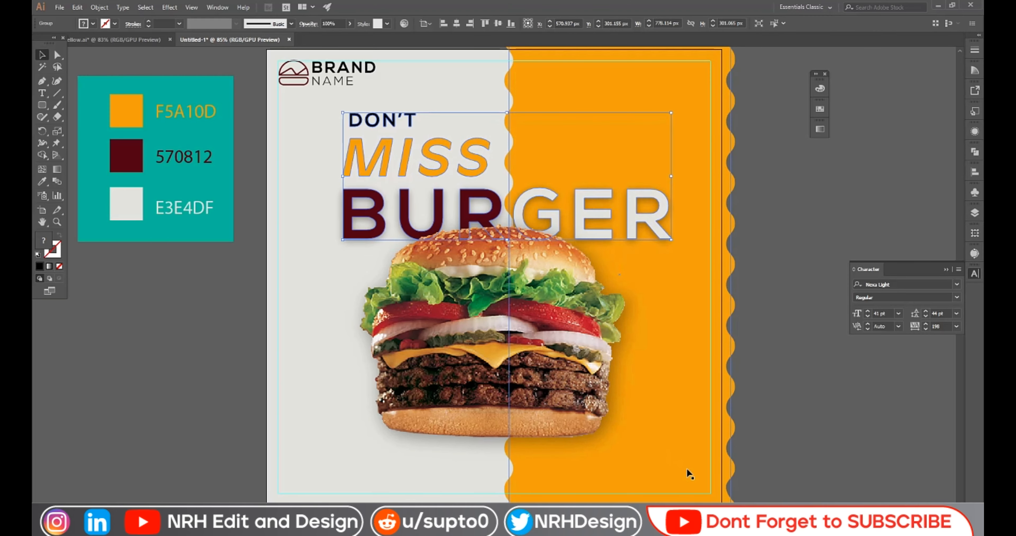
pyautogui.press('Up')
pyautogui.press('Up')
pyautogui.press('Up')
pyautogui.press('Up')
pyautogui.press('Up')
pyautogui.press('Up')
pyautogui.press('Up')
pyautogui.press('Up')
pyautogui.press('Up')
pyautogui.press('Up')
pyautogui.press('Up')
pyautogui.press('Up')
pyautogui.press('Up')
pyautogui.press('Up')
pyautogui.press('Up')
pyautogui.press('Up')
pyautogui.press('Up')
pyautogui.press('Up')
pyautogui.press('Up')
pyautogui.press('Up')
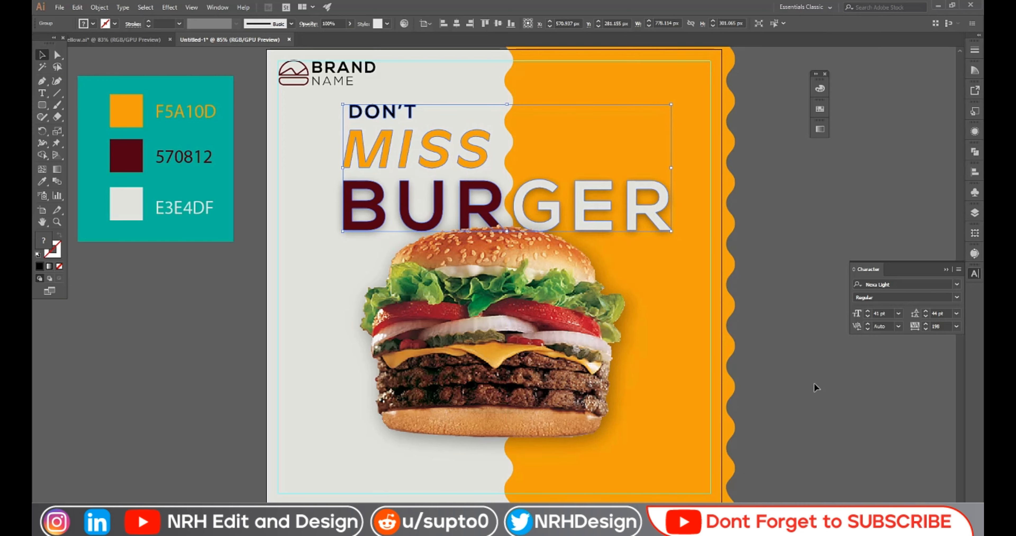
pyautogui.click(809, 364)
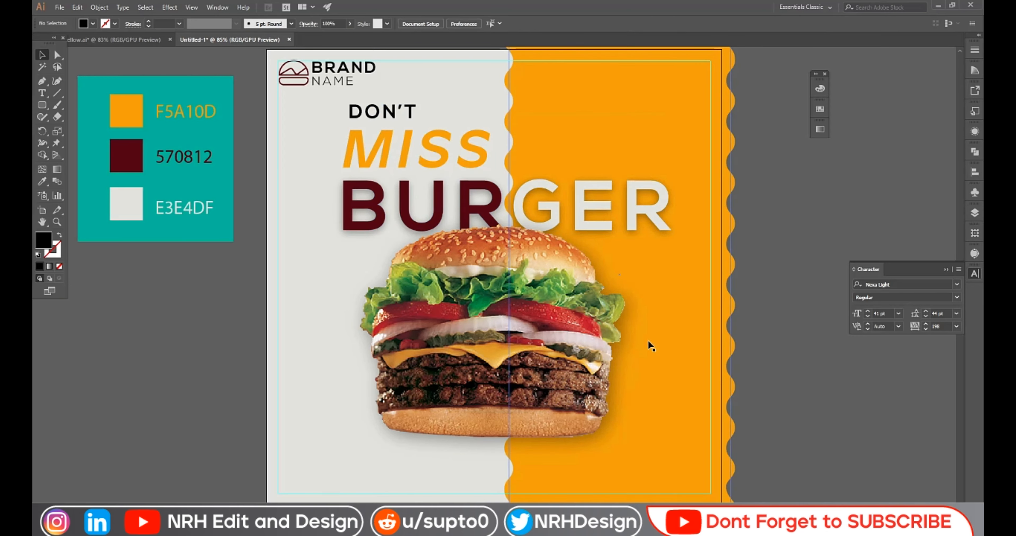
# Nudge the burger picture upward until its top bun overlaps the lower edge of BURGER
pyautogui.click(598, 339)
pyautogui.press('Up')
pyautogui.press('Up')
pyautogui.press('Up')
pyautogui.press('Up')
pyautogui.press('Up')
pyautogui.press('Up')
pyautogui.press('Up')
pyautogui.press('Up')
pyautogui.press('Up')
pyautogui.press('Up')
pyautogui.press('Up')
pyautogui.press('Up')
pyautogui.press('Up')
pyautogui.press('Up')
pyautogui.press('Up')
pyautogui.press('Up')
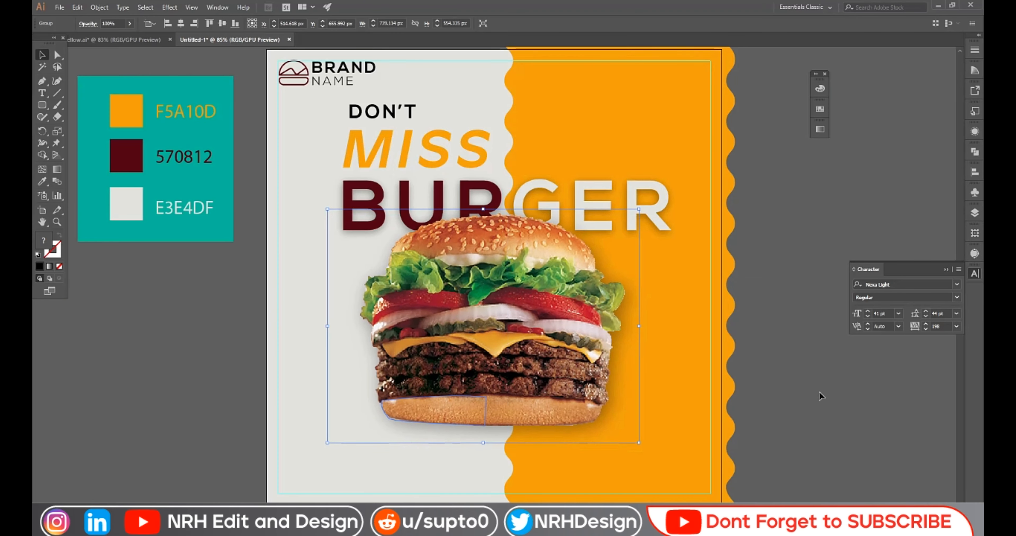
pyautogui.click(664, 300)
# Align the burger picture and the headline group to each other by their horizontal centres
pyautogui.click(648, 216)
pyautogui.keyDown('shift'); pyautogui.click(590, 220); pyautogui.keyUp('shift')
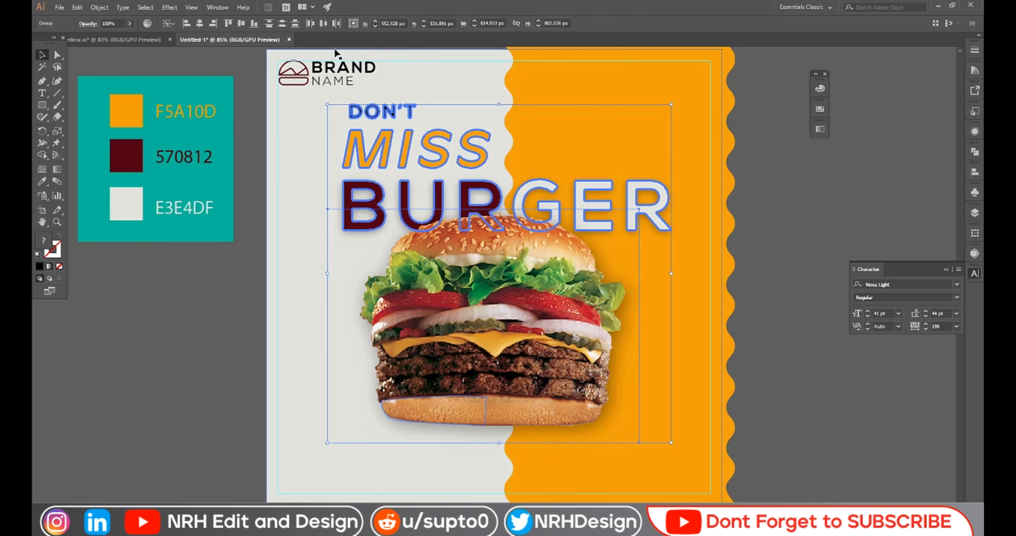
pyautogui.click(200, 23)
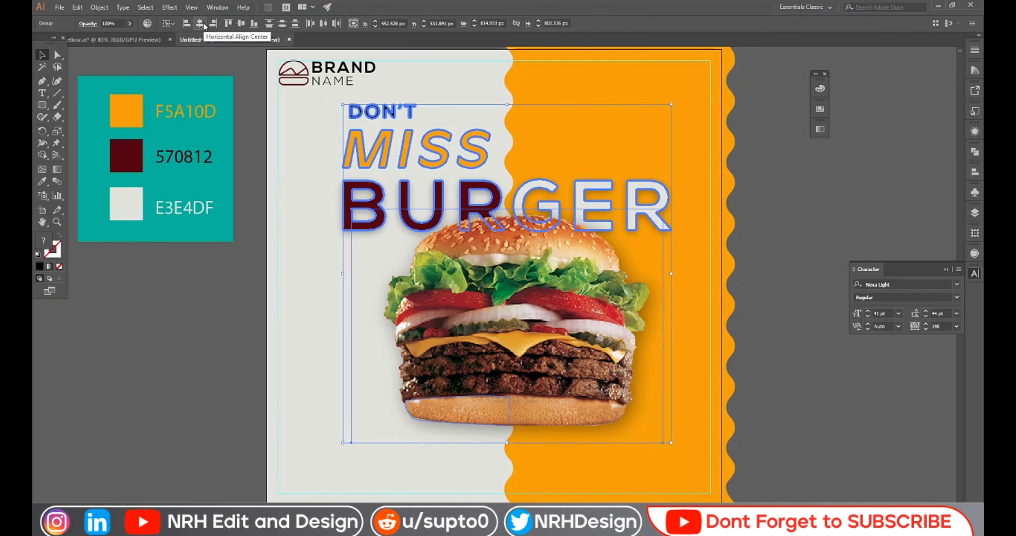
pyautogui.click(778, 330)
# Nudge the burger picture left so the burger looks centred on the wavy divide, and shift it slightly down
pyautogui.click(612, 333)
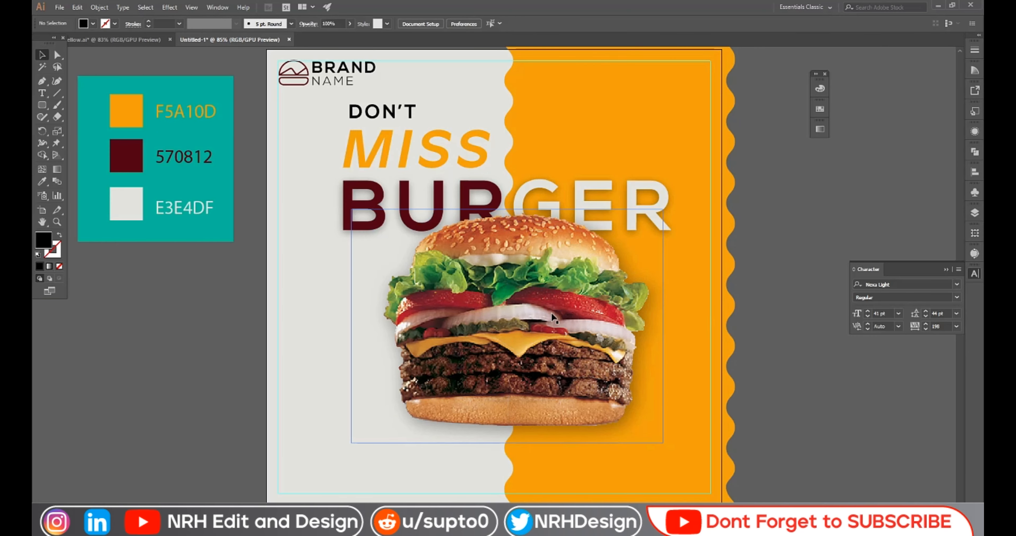
pyautogui.press('Left')
pyautogui.press('Left')
pyautogui.press('Left')
pyautogui.press('Left')
pyautogui.press('Left')
pyautogui.press('Left')
pyautogui.press('Left')
pyautogui.press('Left')
pyautogui.press('Left')
pyautogui.press('Left')
pyautogui.press('Left')
pyautogui.press('Left')
pyautogui.press('Left')
pyautogui.press('Left')
pyautogui.press('Left')
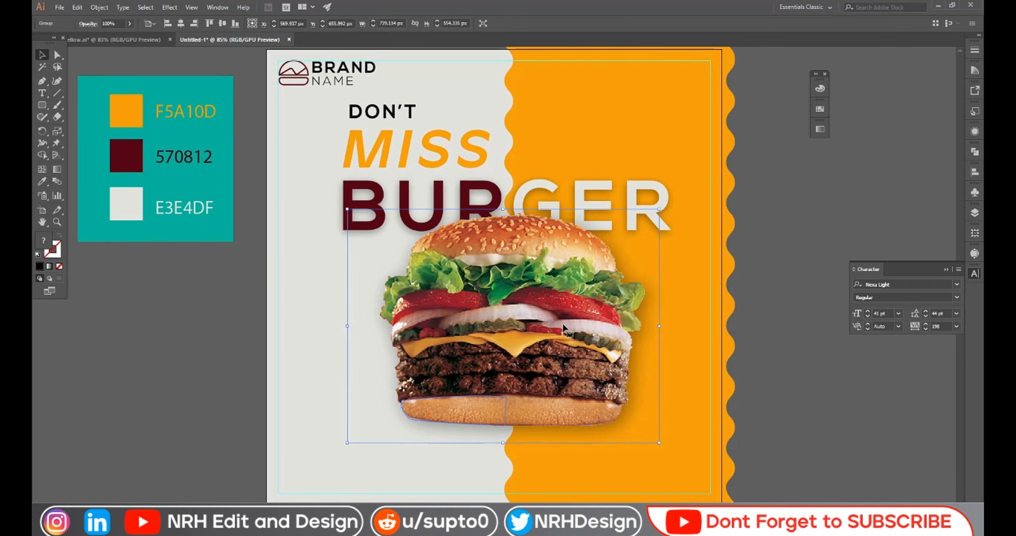
pyautogui.press('Left')
pyautogui.press('Left')
pyautogui.press('Left')
pyautogui.press('Left')
pyautogui.press('Left')
pyautogui.press('Left')
pyautogui.press('Left')
pyautogui.press('Left')
pyautogui.press('Left')
pyautogui.press('Left')
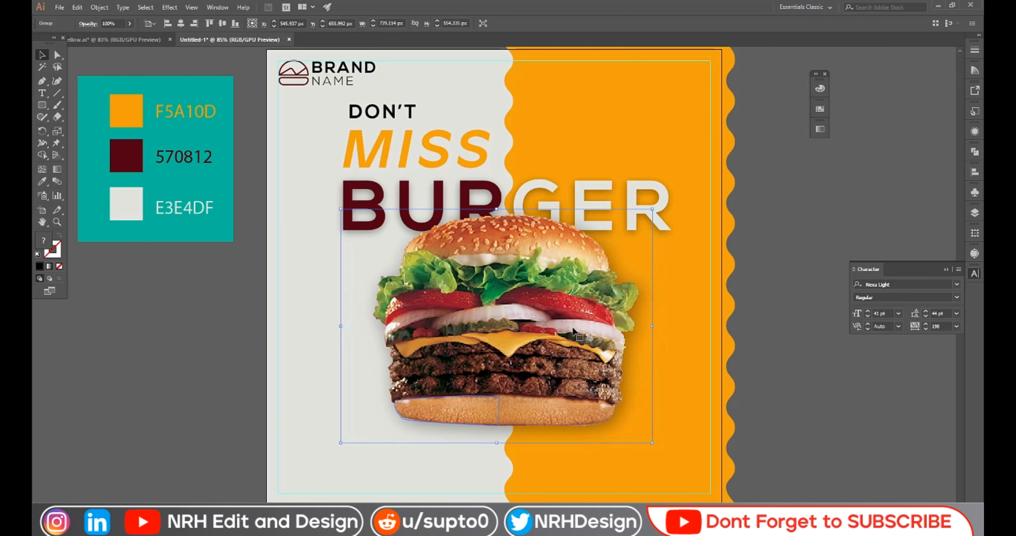
pyautogui.press('Down')
pyautogui.click(750, 323)
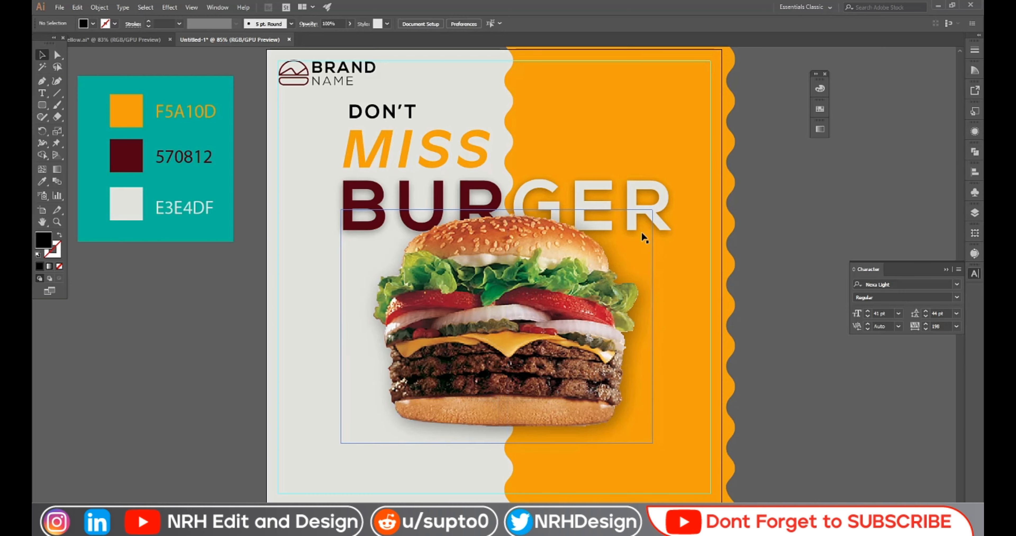
# Nudge the headline group slightly up and the burger picture slightly down to reduce their overlap
pyautogui.click(657, 207)
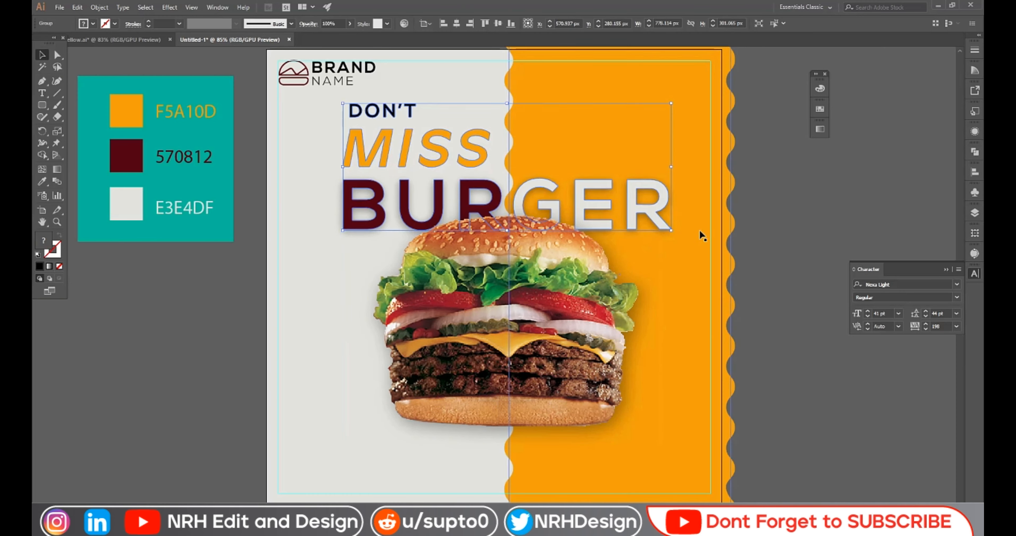
pyautogui.click(743, 272)
pyautogui.click(582, 317)
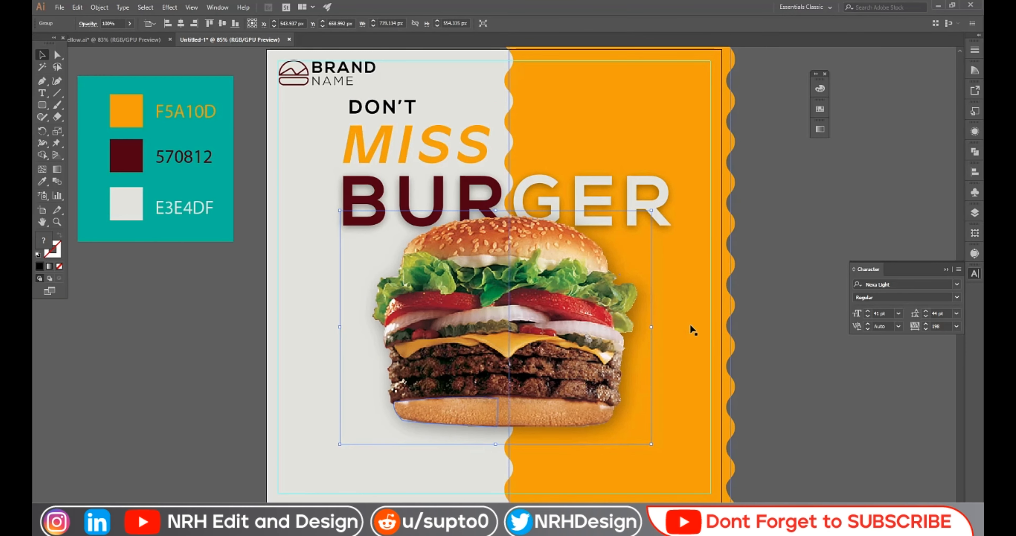
pyautogui.click(781, 331)
# Add a placeholder phone number in 41 pt Nexa Light beside the artboard, with no space after its plus sign
pyautogui.scroll(-1, 783, 329)
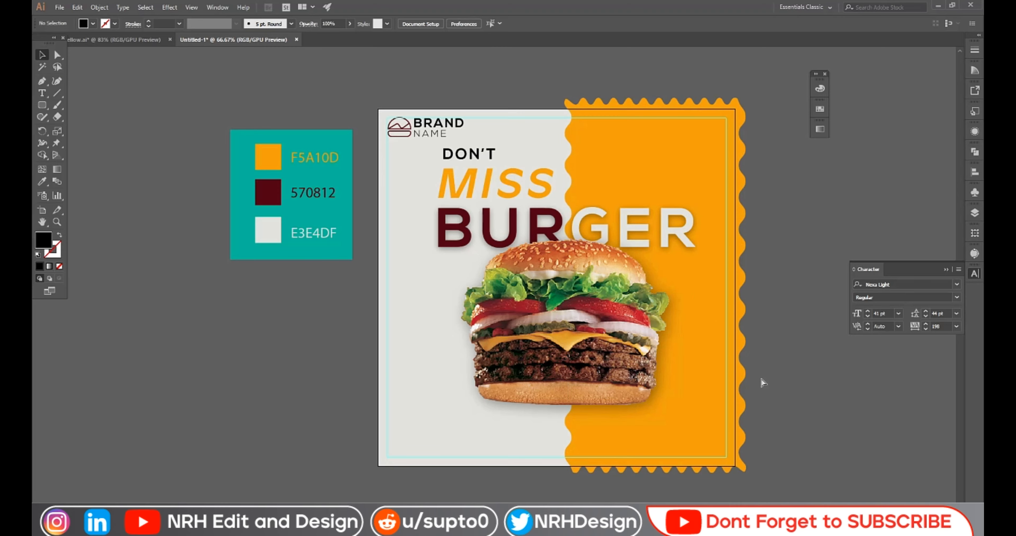
pyautogui.scroll(2, 761, 380)
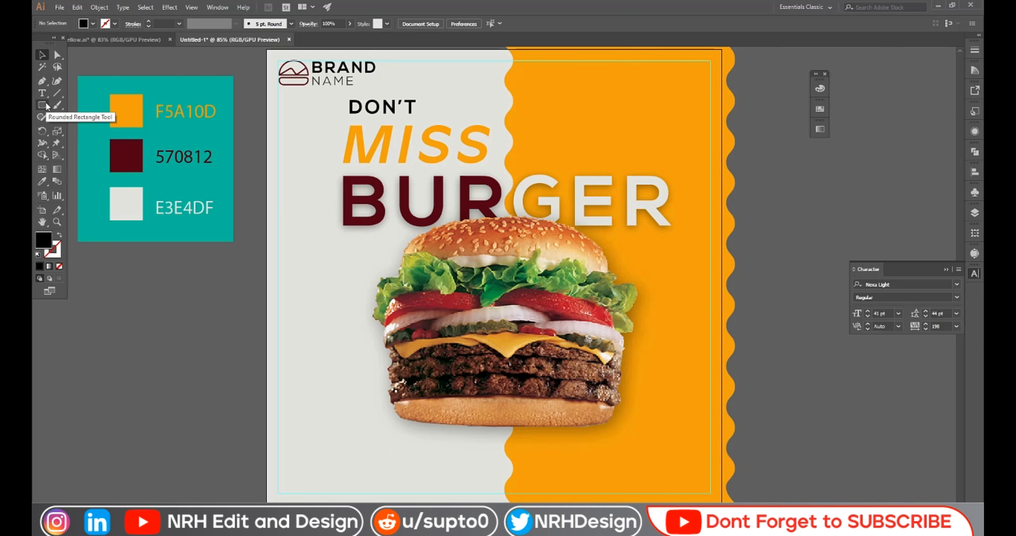
pyautogui.click(42, 93)
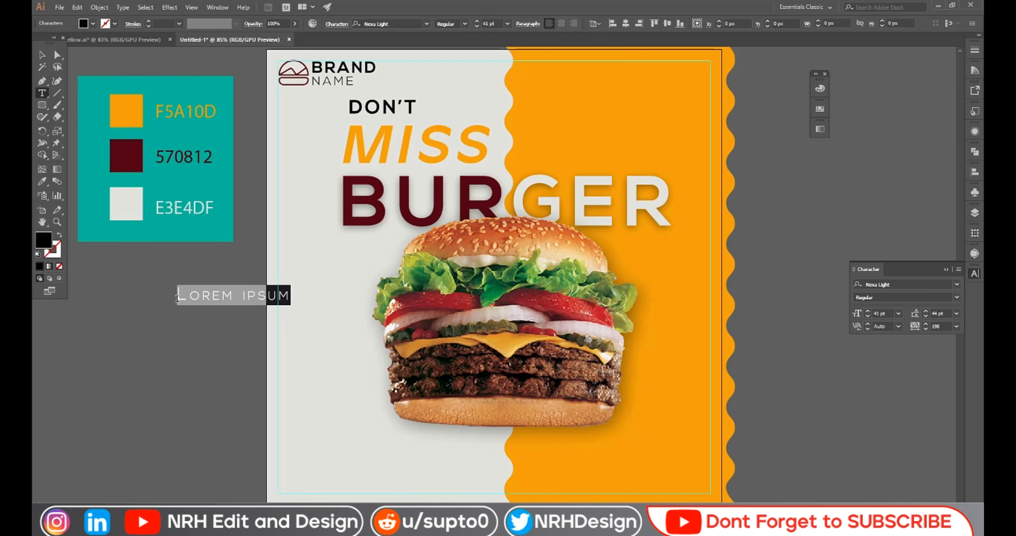
pyautogui.click(178, 296)
pyautogui.press('BackSpace')
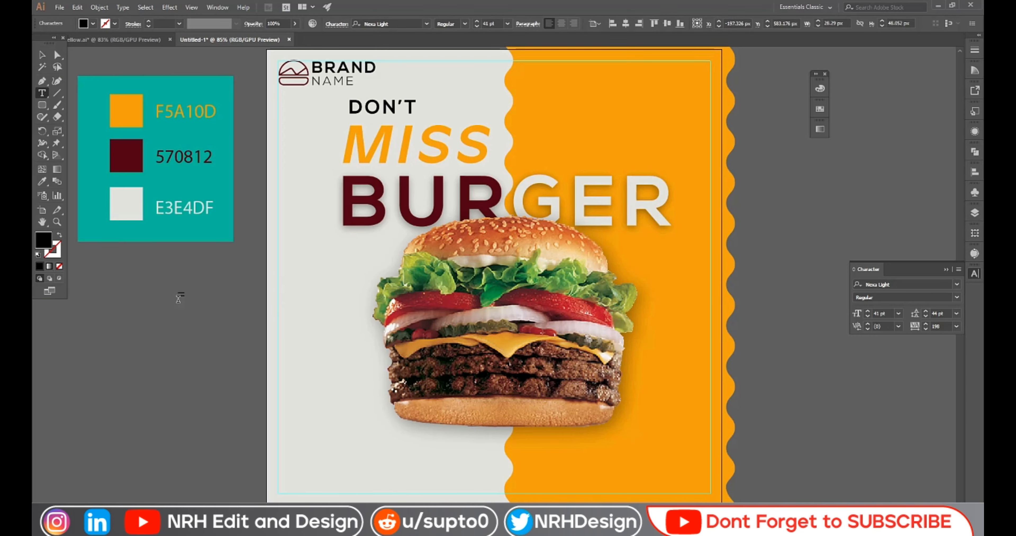
pyautogui.press('BackSpace')
pyautogui.write('88 88')
pyautogui.write('8')
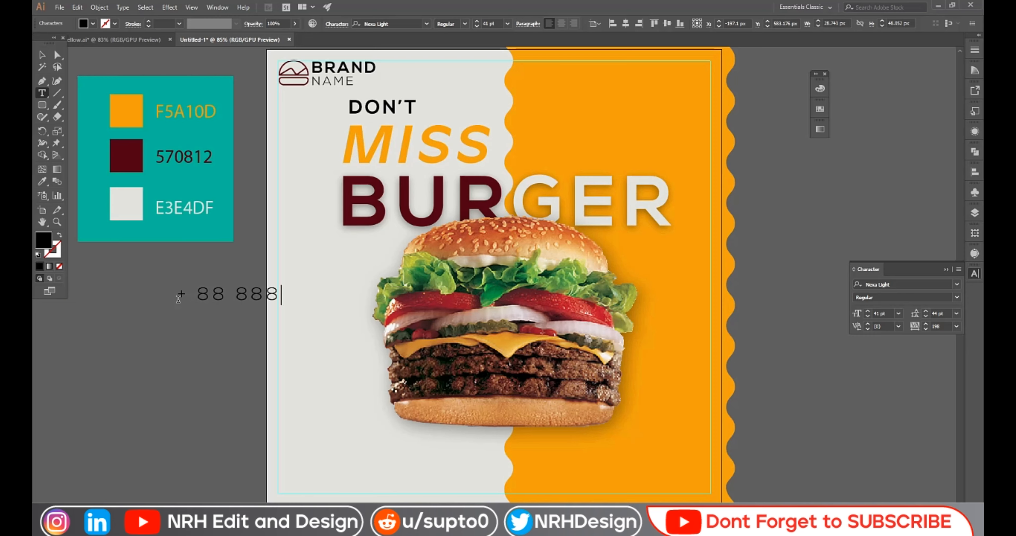
pyautogui.write(' 888')
pyautogui.click(197, 289)
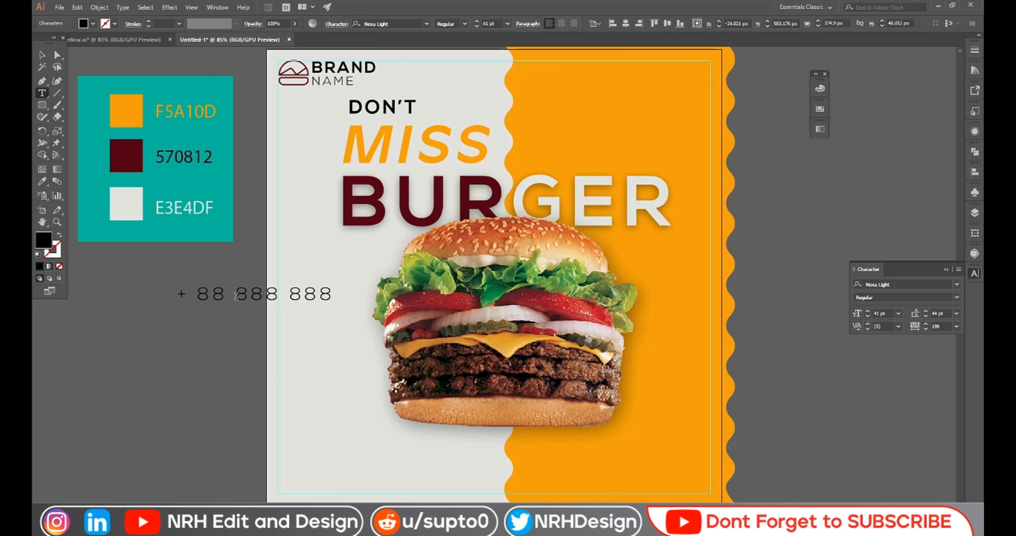
pyautogui.press('BackSpace')
pyautogui.press('BackSpace')
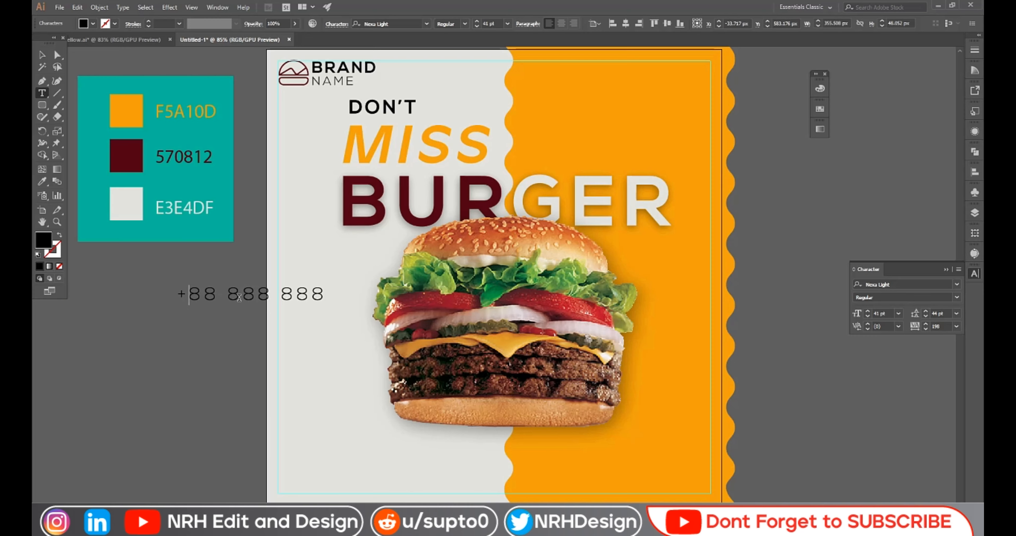
# Set the character tracking of the whole phone number text to 25
pyautogui.write('+')
pyautogui.click(956, 326)
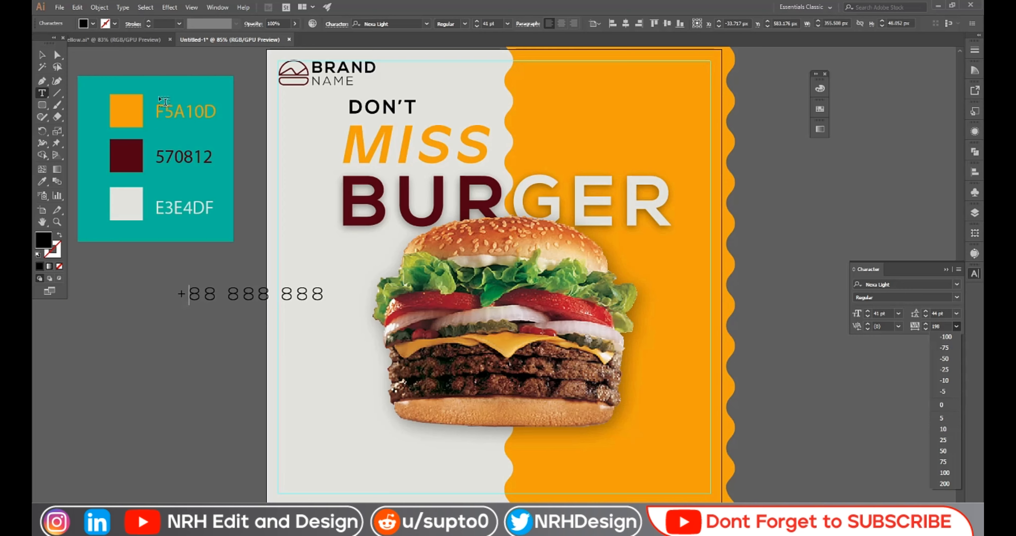
pyautogui.press('Escape')
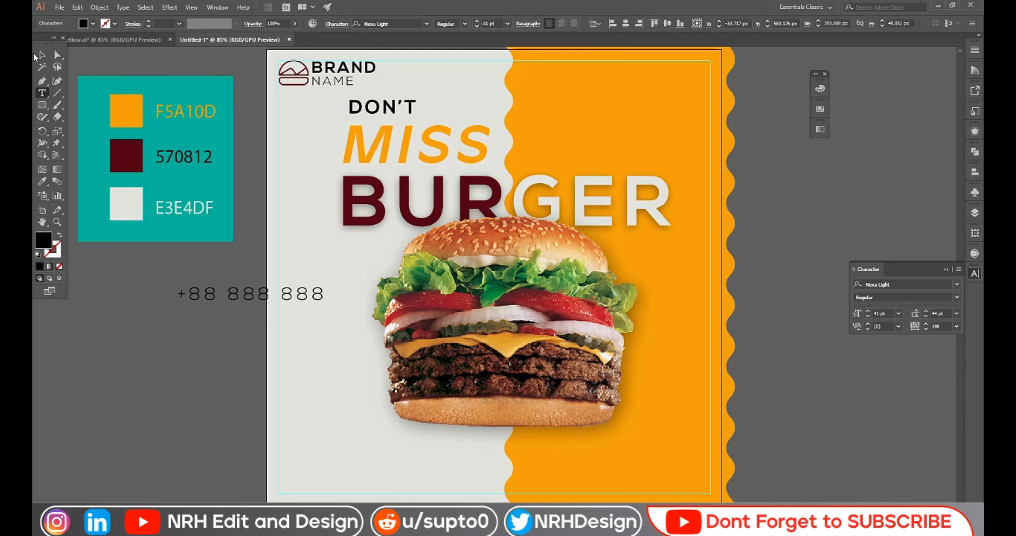
pyautogui.press('Escape')
pyautogui.click(204, 304)
pyautogui.click(204, 303)
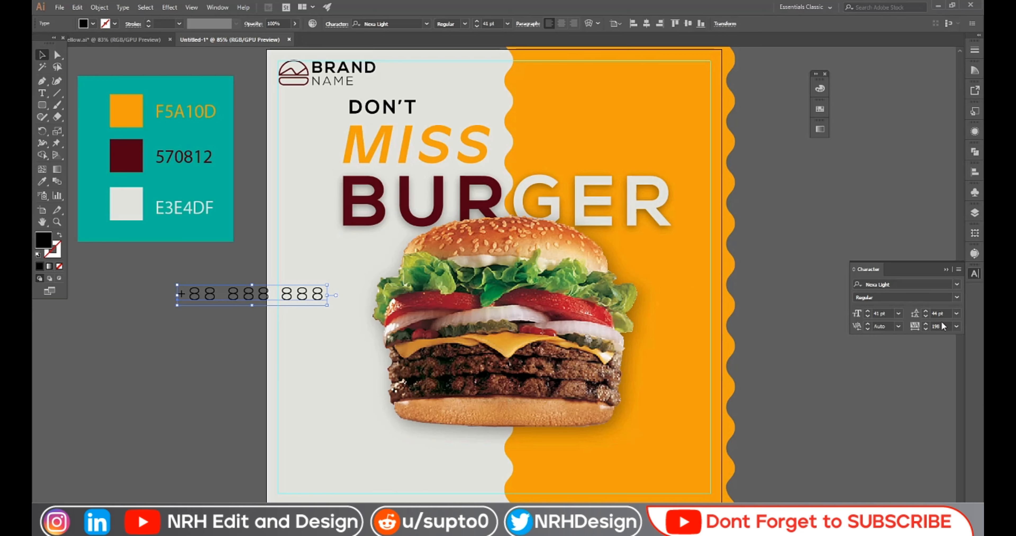
pyautogui.click(956, 325)
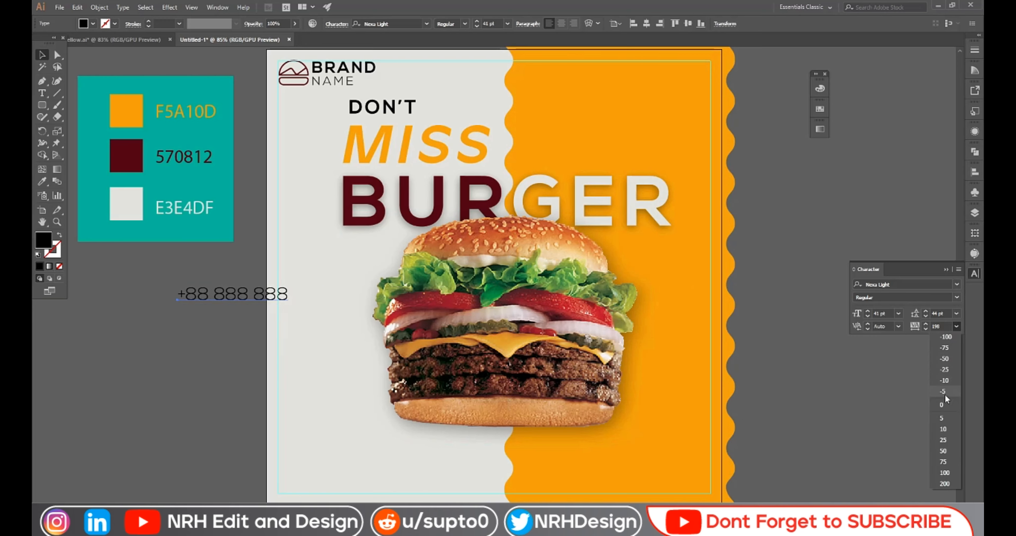
pyautogui.click(943, 442)
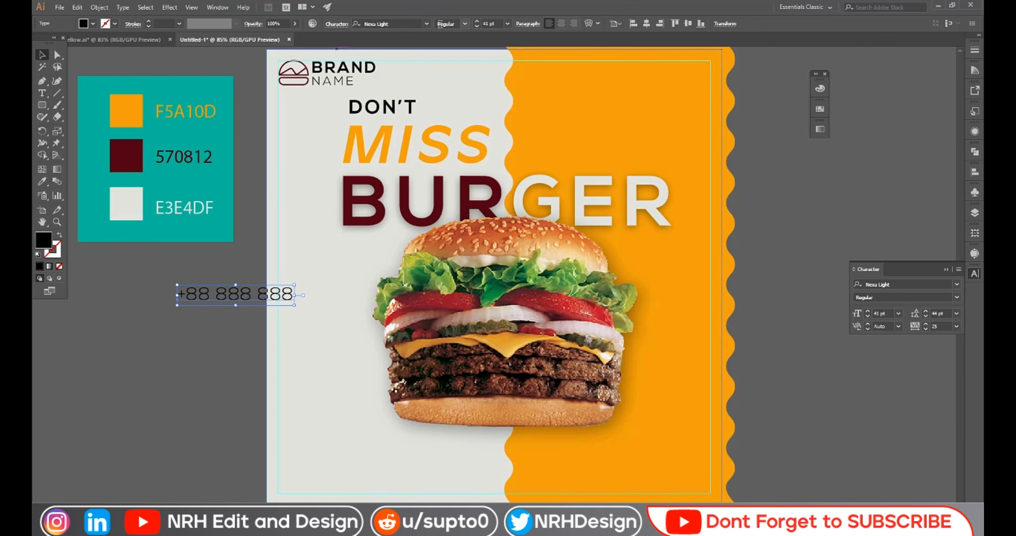
# Change the phone number's font to Nexa Bold
pyautogui.click(406, 23)
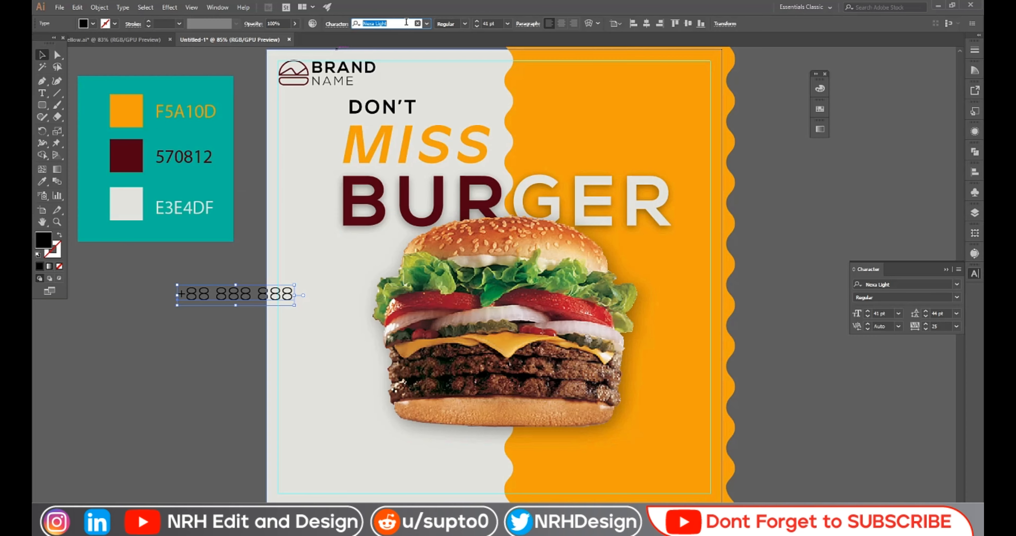
pyautogui.write('ne')
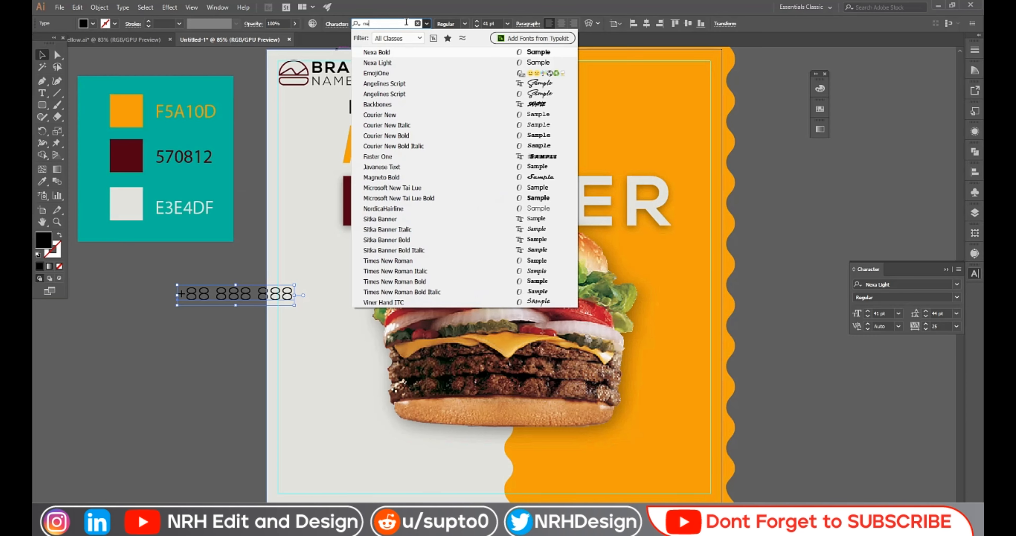
pyautogui.click(407, 54)
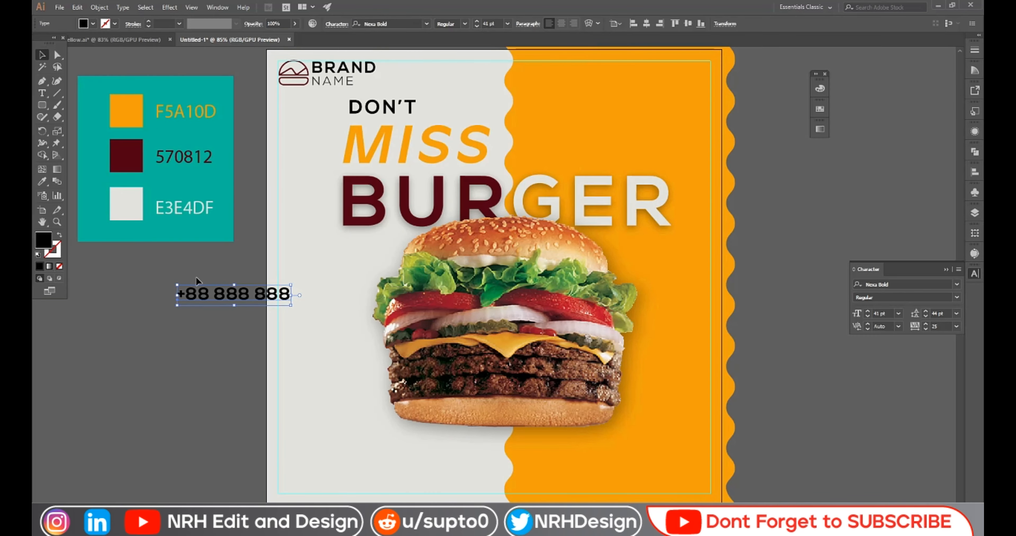
# Try a tan colour sampled from the burger bun on the phone number and move the number to the artboard's lower-left area
pyautogui.click(47, 182)
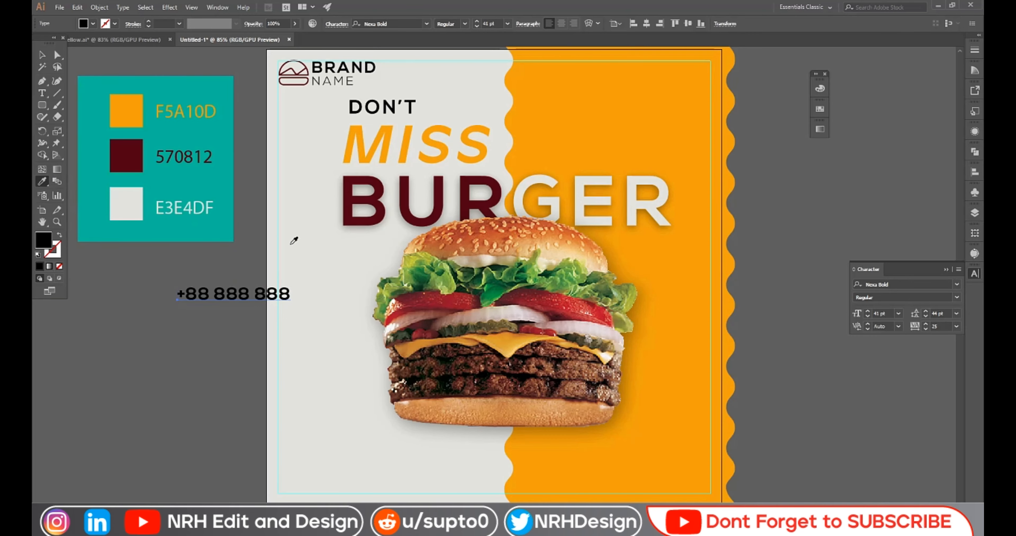
pyautogui.click(528, 243)
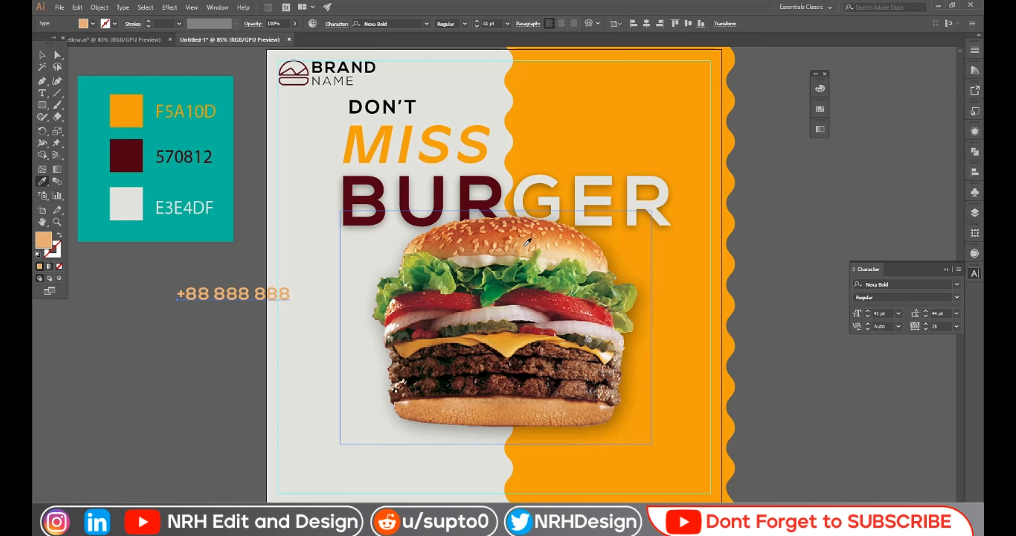
pyautogui.click(43, 55)
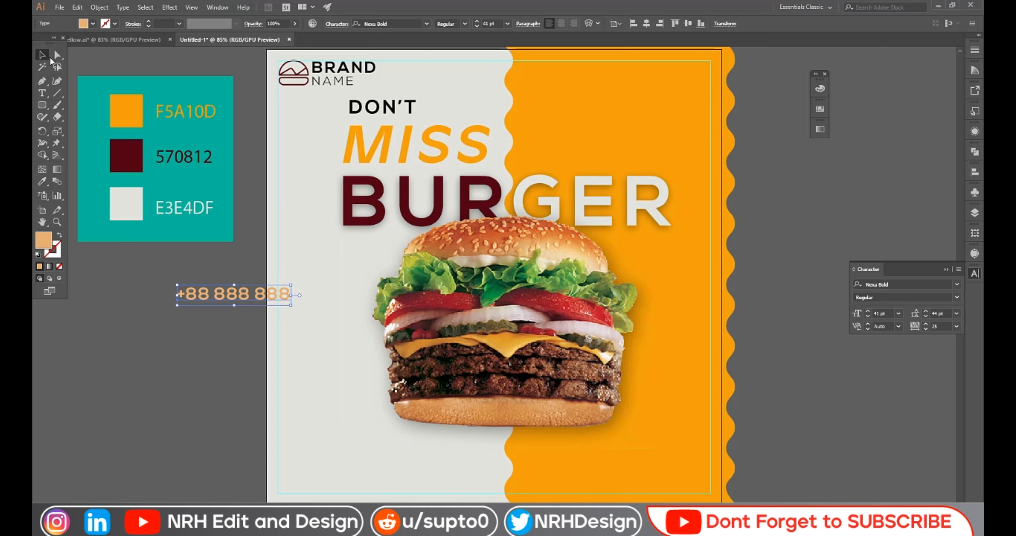
pyautogui.click(154, 332)
pyautogui.moveTo(221, 300); pyautogui.dragTo(316, 453)
# Recolour the phone number with the dark maroon 570812 from the palette
pyautogui.click(42, 182)
pyautogui.click(127, 156)
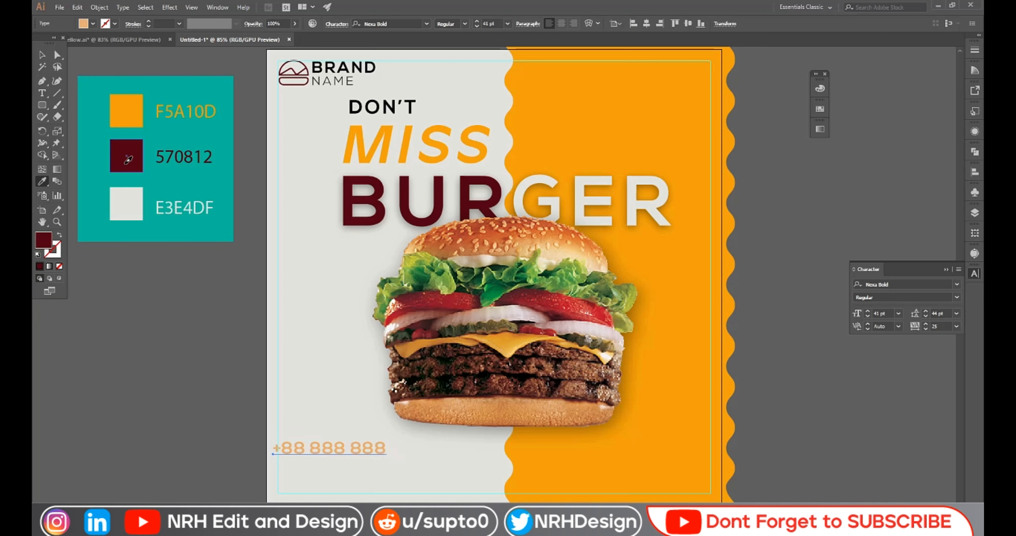
pyautogui.click(44, 56)
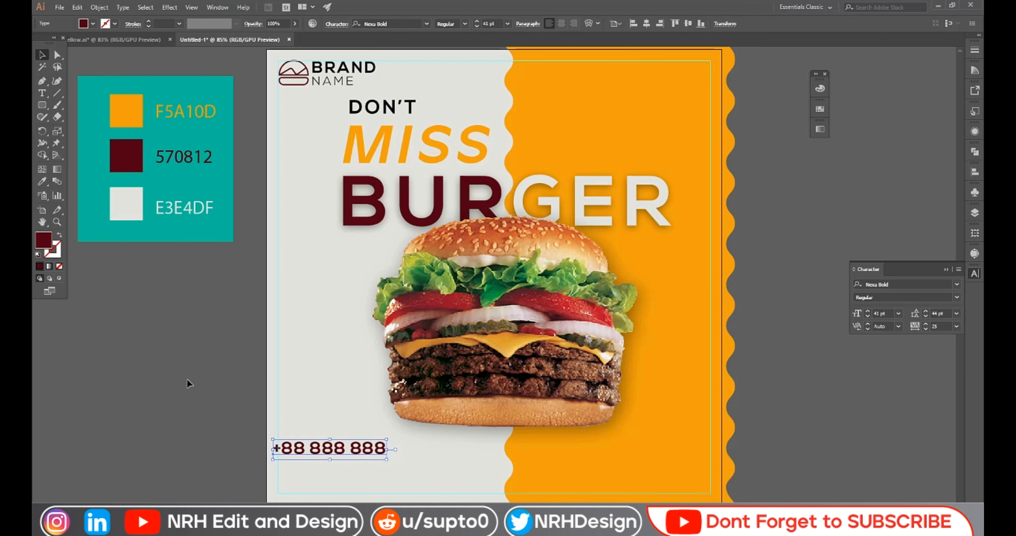
pyautogui.click(186, 326)
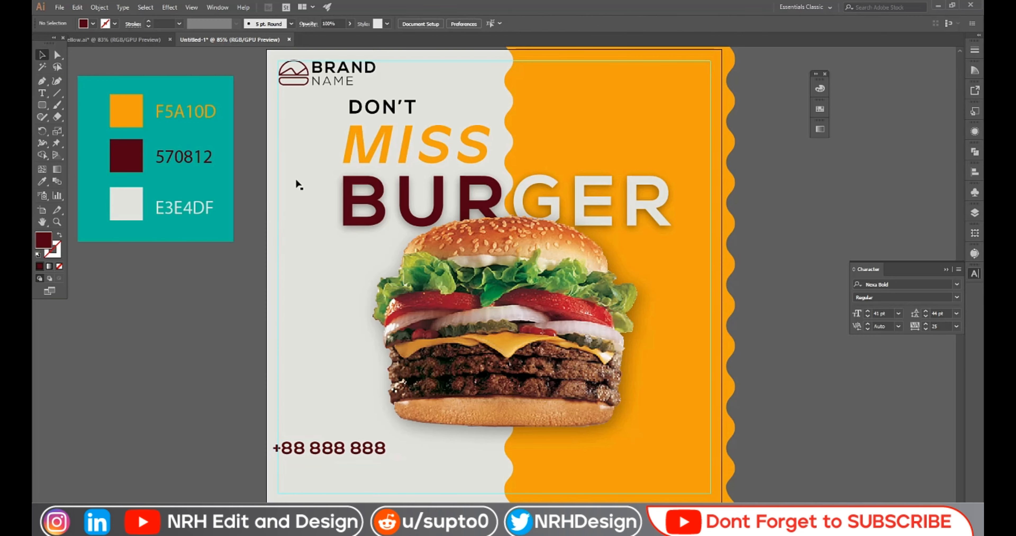
# Try the orange F5A10D from the palette on the logo's BRAND NAME lettering
pyautogui.click(331, 80)
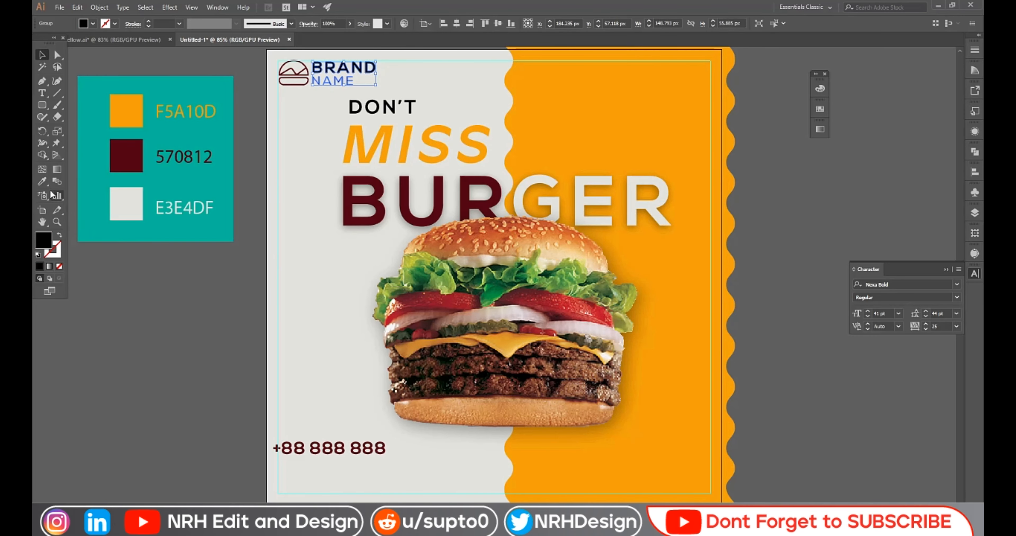
pyautogui.click(42, 181)
pyautogui.click(122, 109)
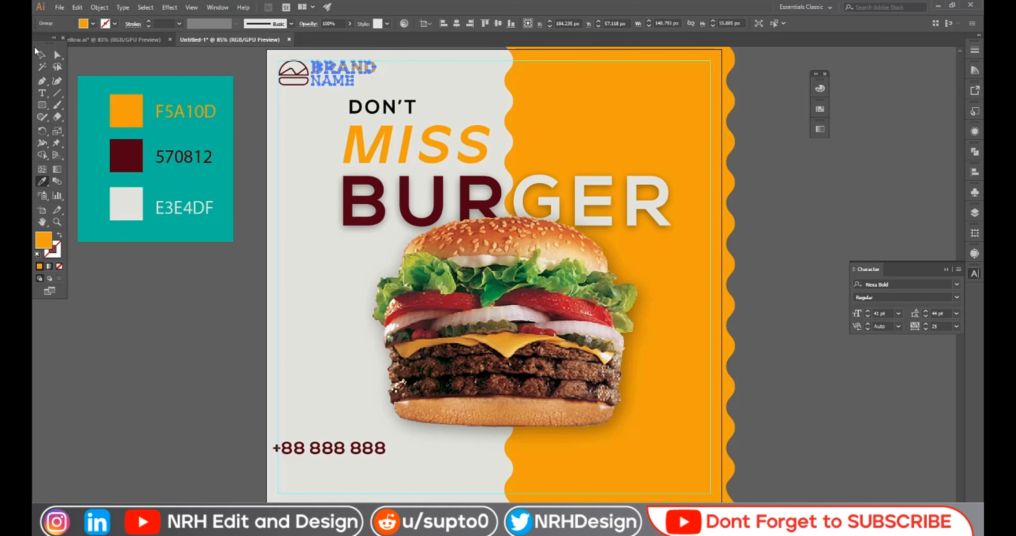
pyautogui.click(42, 54)
pyautogui.click(145, 302)
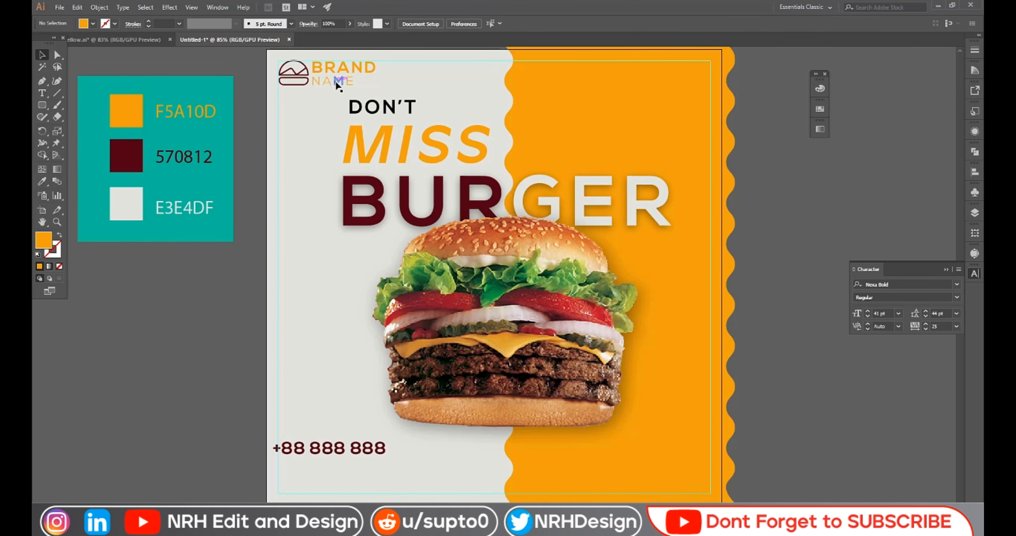
# Recolour the logo's BRAND NAME lettering dark grey using the preset swatches
pyautogui.click(337, 85)
pyautogui.click(93, 23)
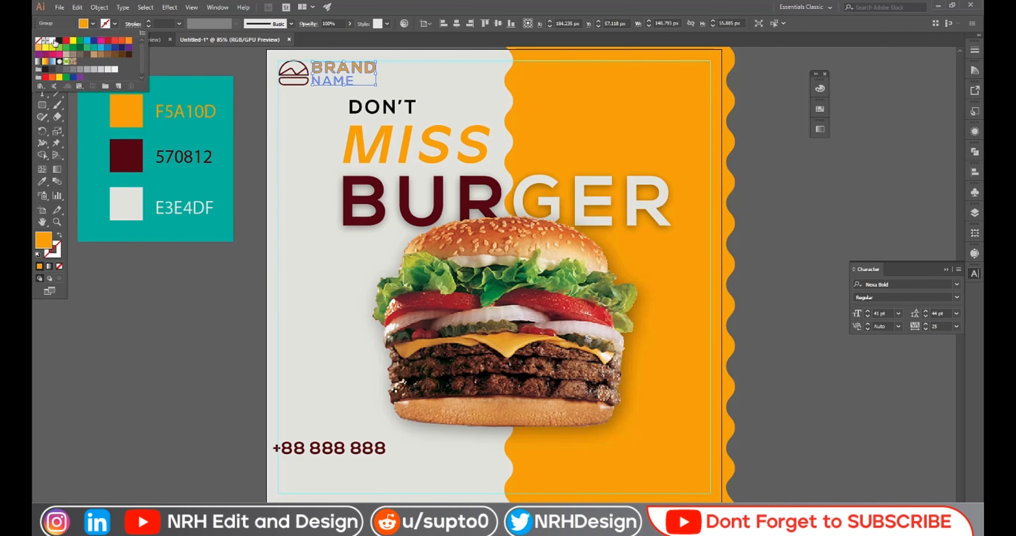
pyautogui.click(53, 40)
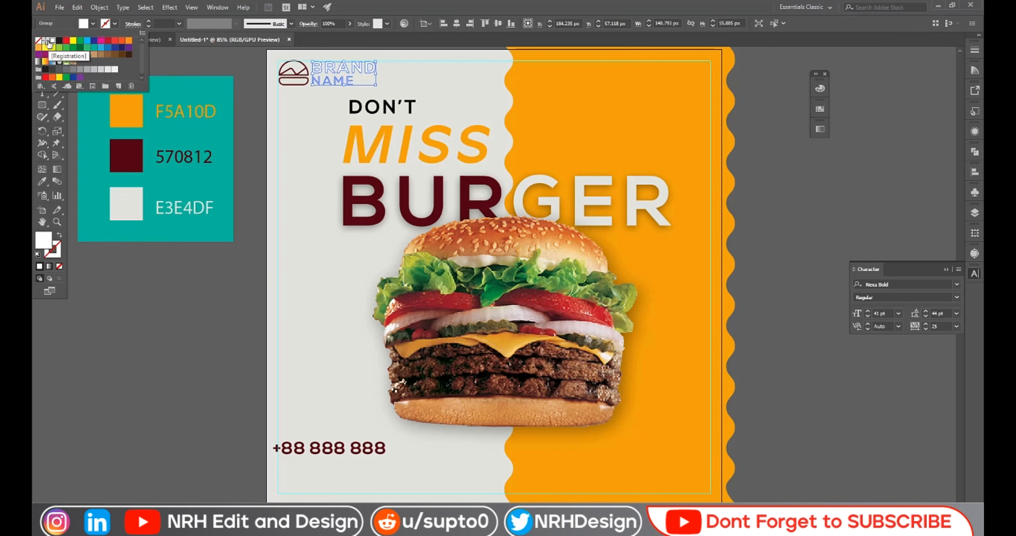
pyautogui.click(48, 41)
pyautogui.click(81, 69)
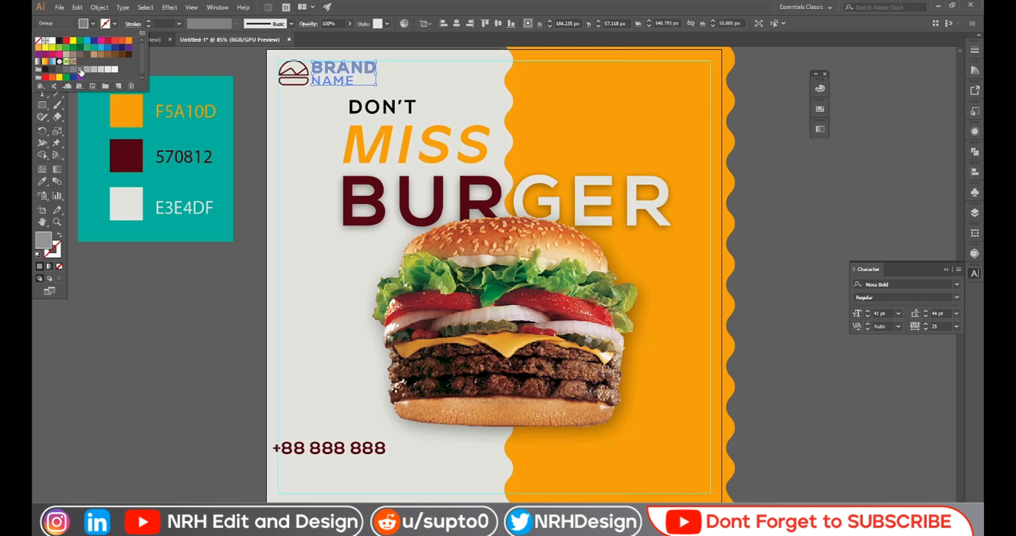
pyautogui.click(93, 23)
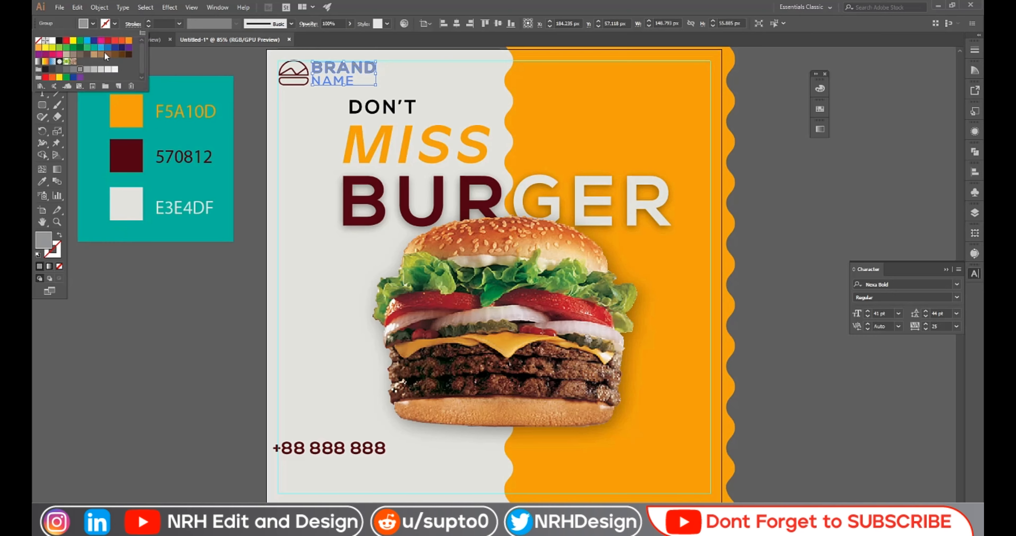
pyautogui.click(59, 70)
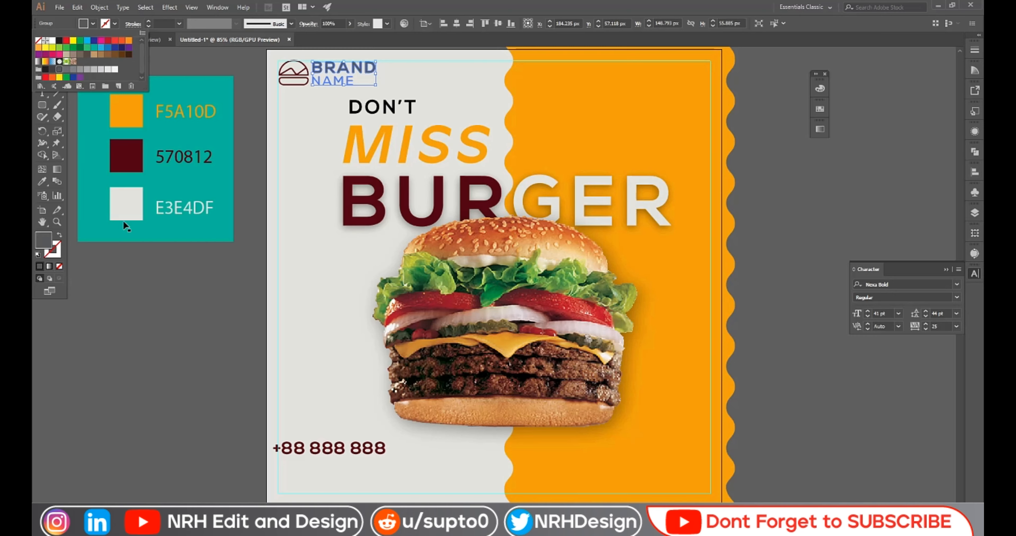
pyautogui.click(178, 306)
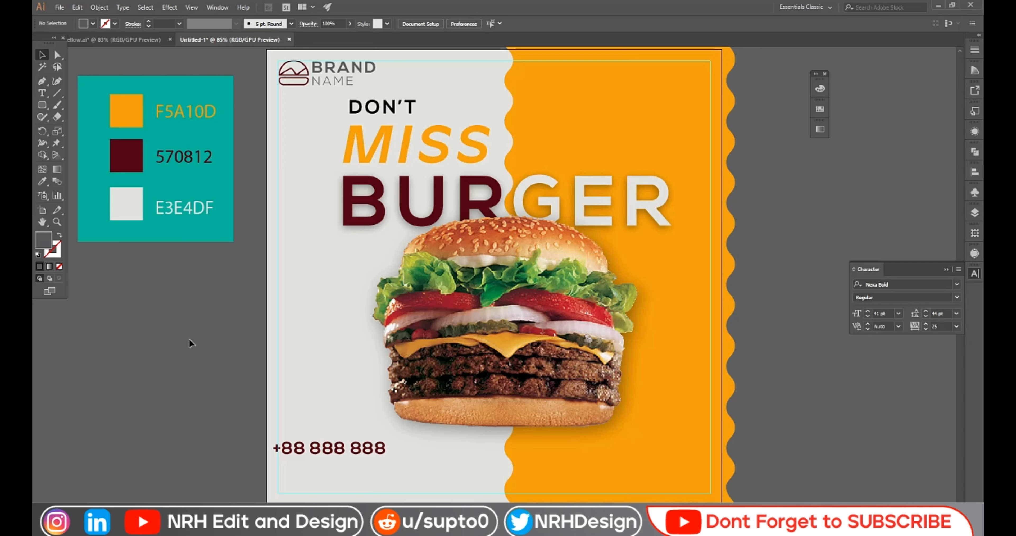
# Nudge the phone number right so it sits clear inside the artboard's left margin guide
pyautogui.click(304, 451)
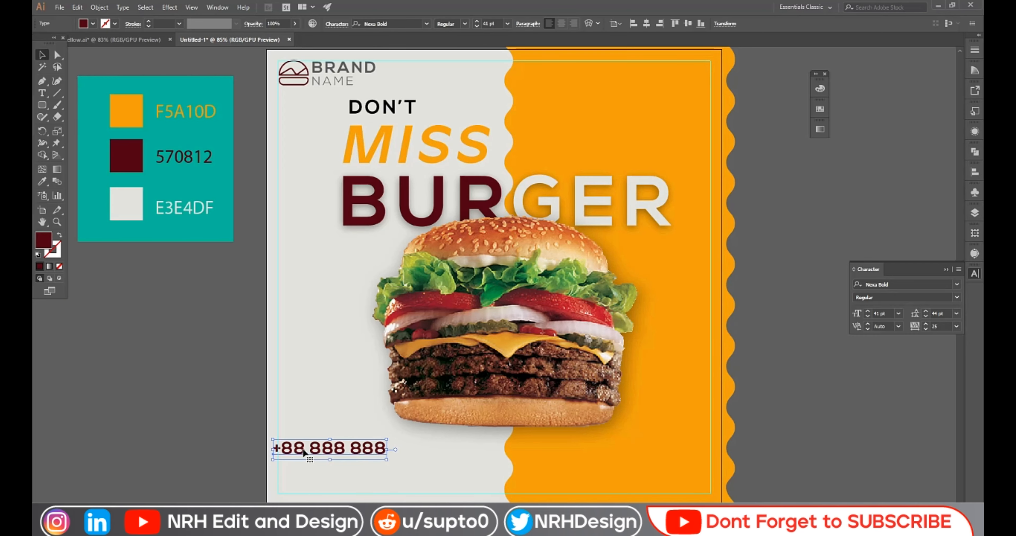
pyautogui.press('Right')
pyautogui.press('Right')
pyautogui.press('Right')
pyautogui.press('Right')
pyautogui.press('Right')
pyautogui.press('Right')
pyautogui.press('Right')
pyautogui.press('Right')
pyautogui.press('Right')
pyautogui.press('Right')
pyautogui.press('Right')
pyautogui.press('Right')
pyautogui.press('Right')
pyautogui.press('Right')
pyautogui.press('Right')
pyautogui.press('Right')
pyautogui.press('Right')
pyautogui.press('Right')
pyautogui.press('Right')
pyautogui.press('Right')
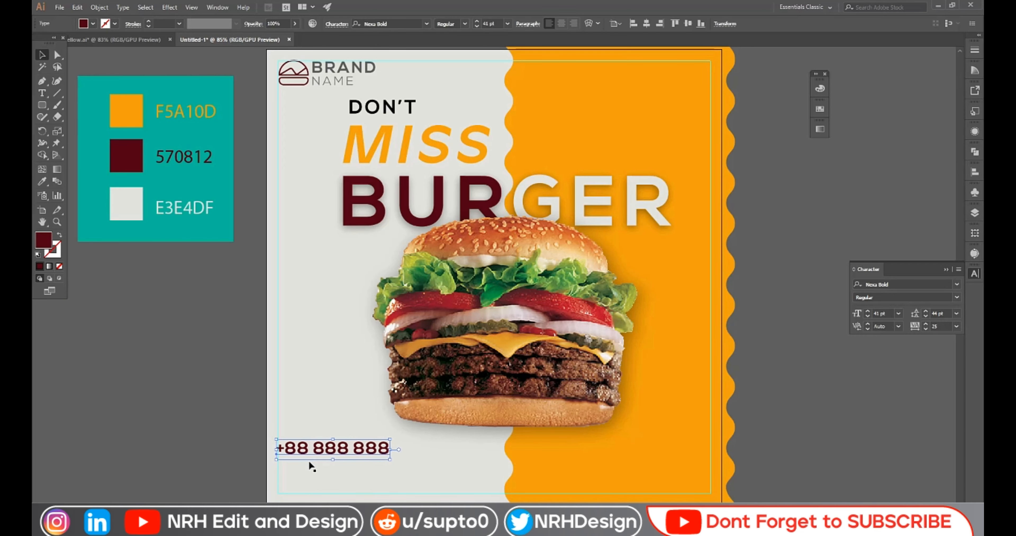
pyautogui.press('Right')
pyautogui.press('Right')
pyautogui.press('Right')
pyautogui.press('Right')
pyautogui.press('Right')
pyautogui.press('Right')
pyautogui.press('Right')
pyautogui.press('Right')
pyautogui.press('Right')
pyautogui.press('Right')
pyautogui.press('Right')
pyautogui.press('Right')
pyautogui.press('Right')
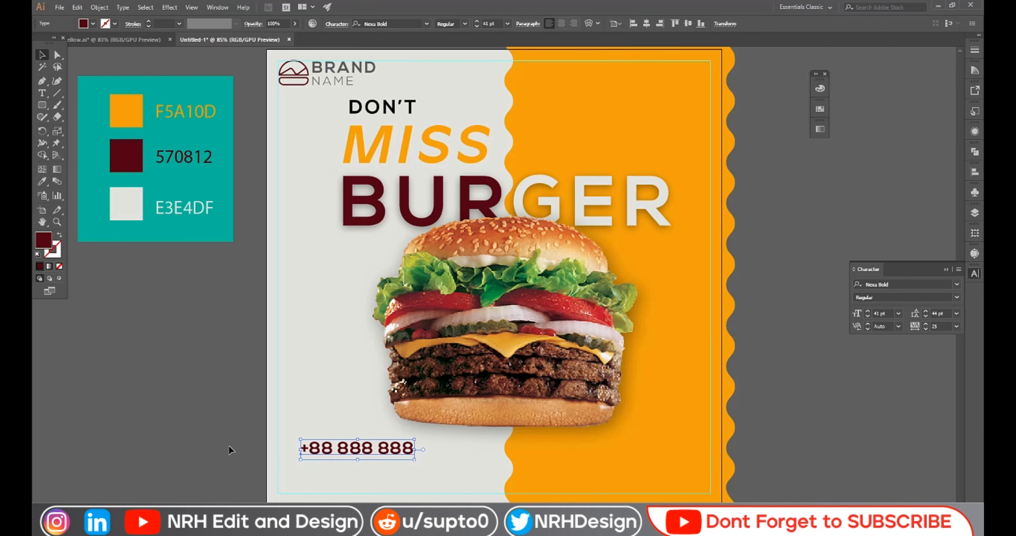
pyautogui.click(220, 438)
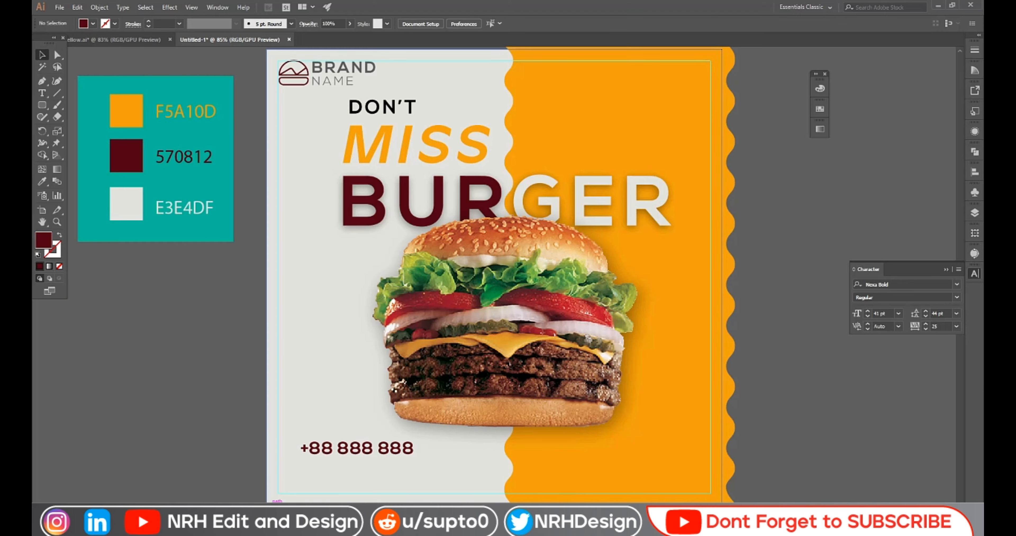
pyautogui.scroll(-1, 280, 256)
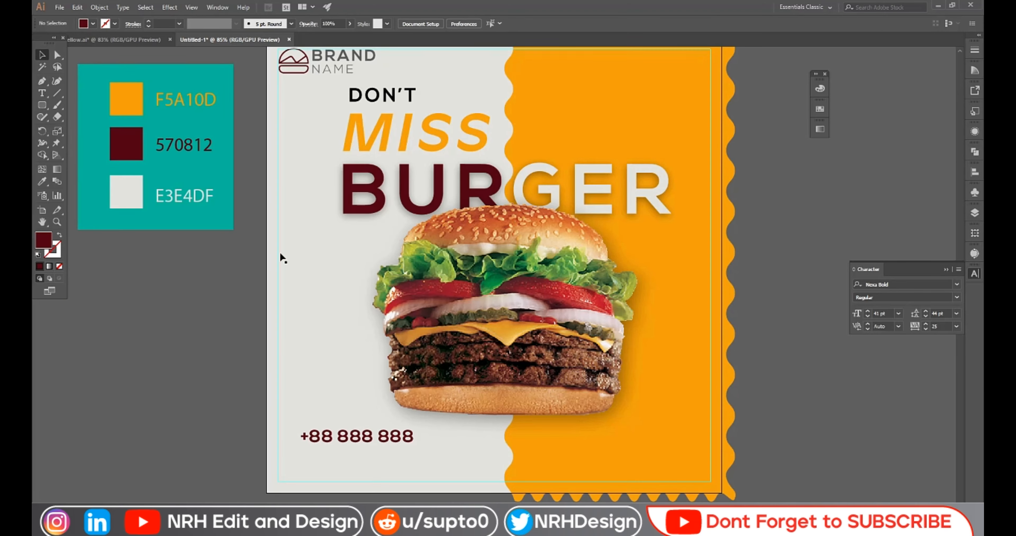
pyautogui.click(46, 92)
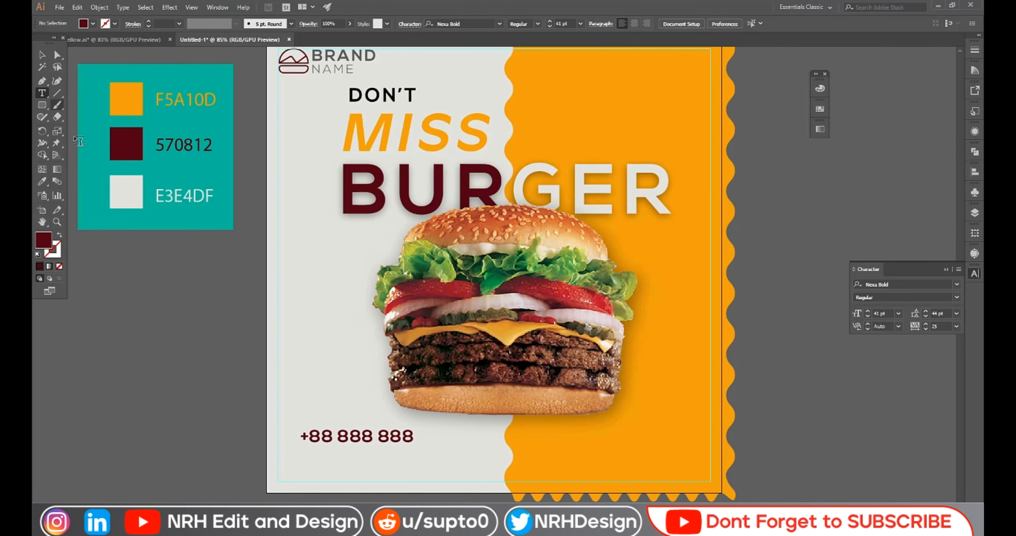
pyautogui.click(393, 457)
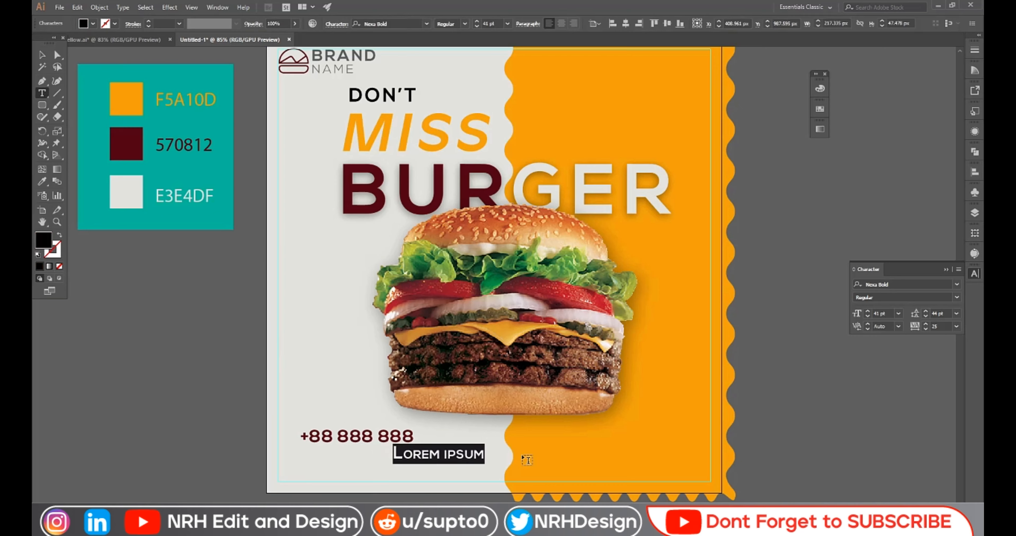
pyautogui.write('www')
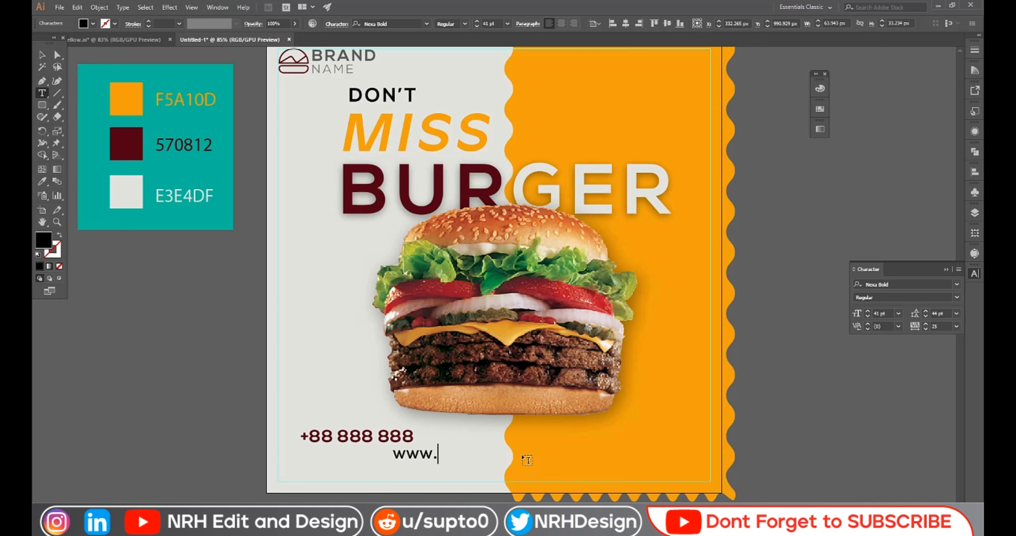
pyautogui.write('.yoursite')
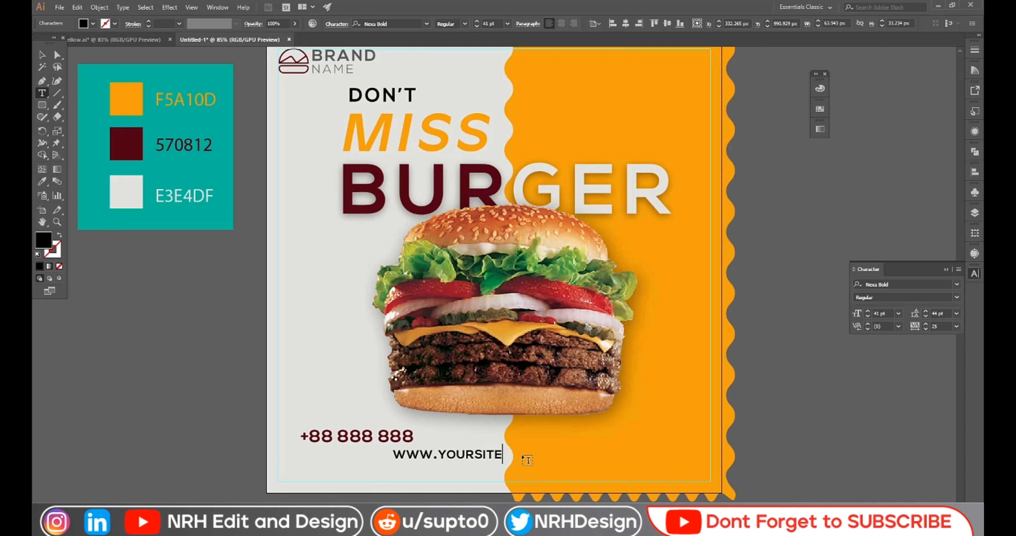
pyautogui.write('.com')
pyautogui.click(42, 54)
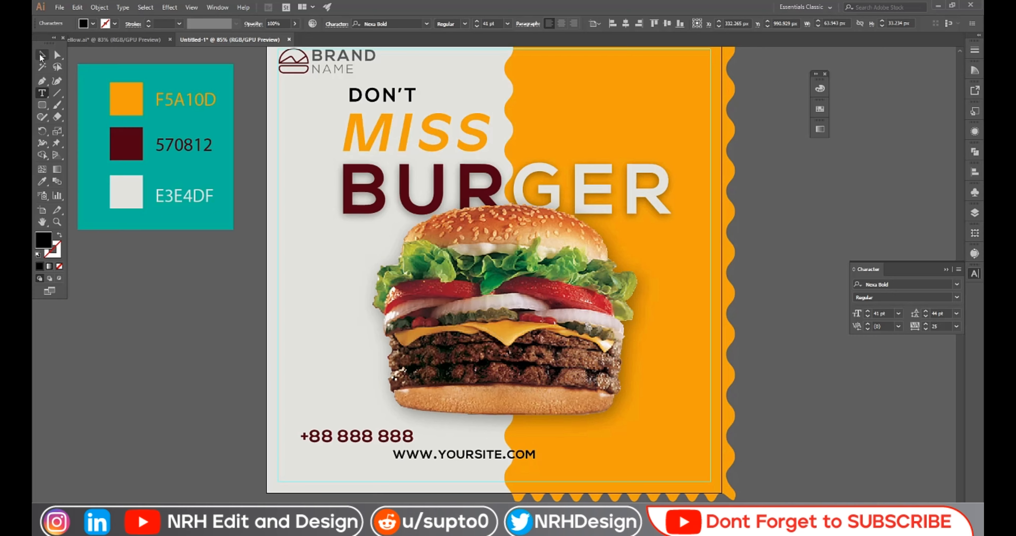
# Change the website text's font to Nexa Light
pyautogui.click(410, 23)
pyautogui.write('n')
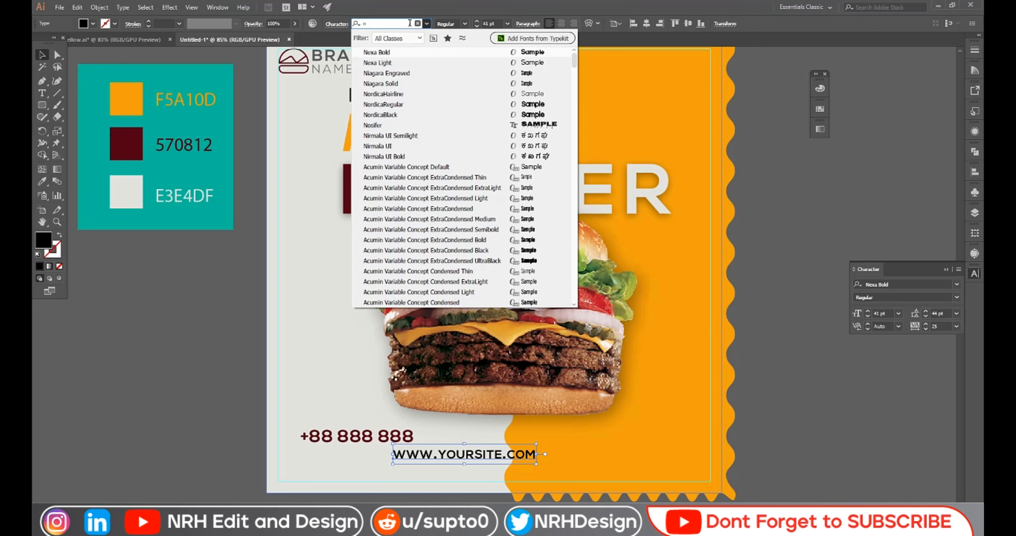
pyautogui.click(394, 63)
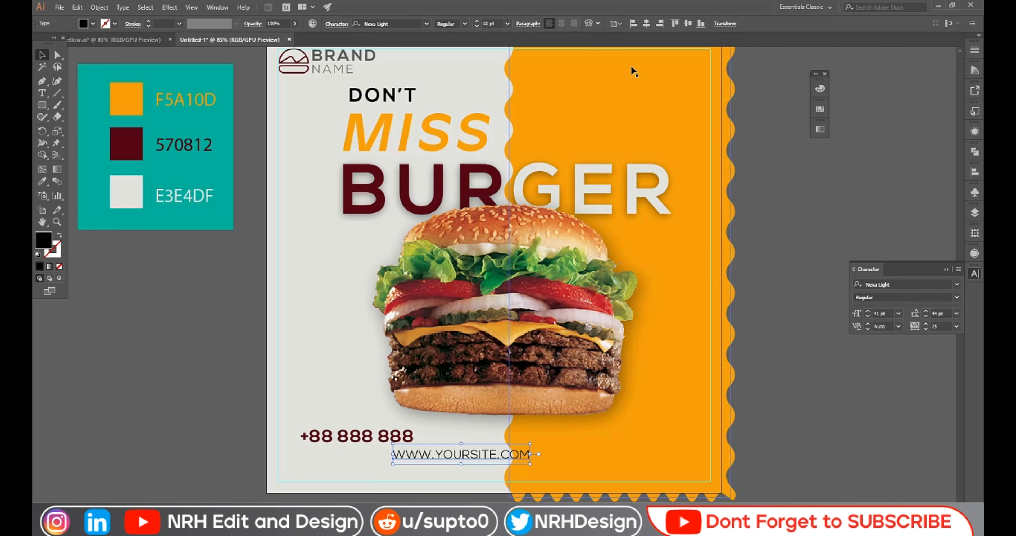
# Reduce the website text to 33 pt and place it directly beneath the phone number
pyautogui.click(496, 23)
pyautogui.scroll(-8, 496, 23)
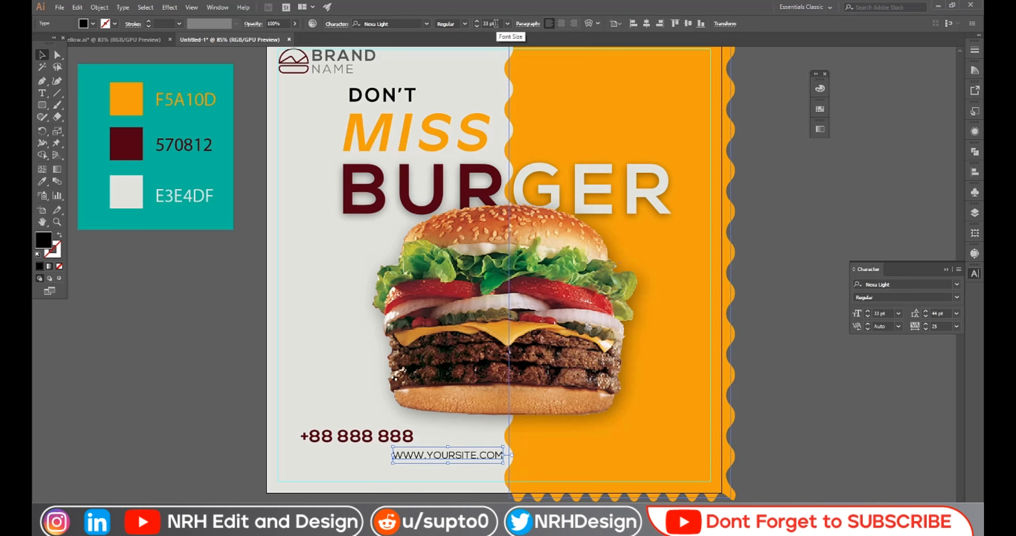
pyautogui.moveTo(425, 460); pyautogui.dragTo(339, 456)
# Set the phone number to 44 pt and the website text to 27 pt with tracking of 38
pyautogui.click(357, 437)
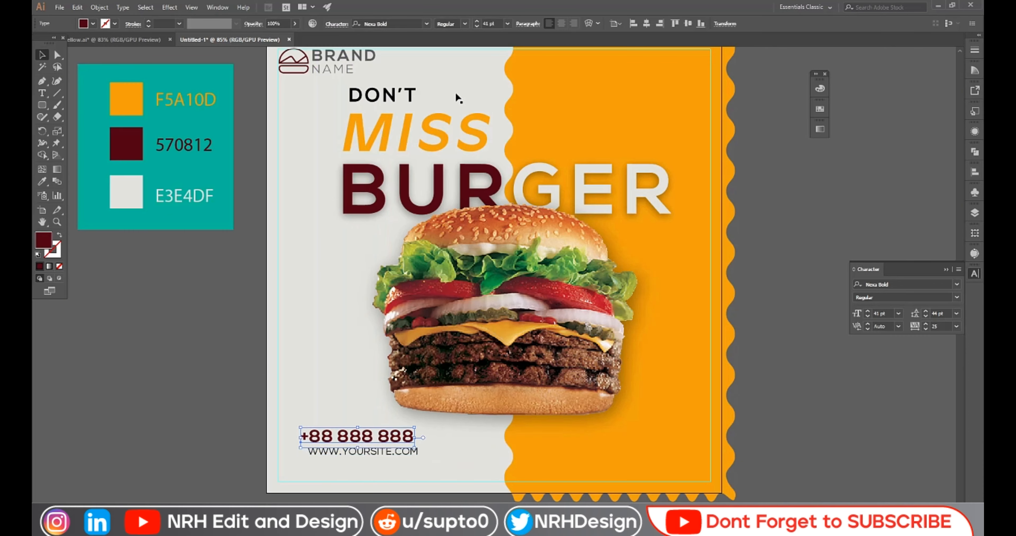
pyautogui.scroll(3, 498, 23)
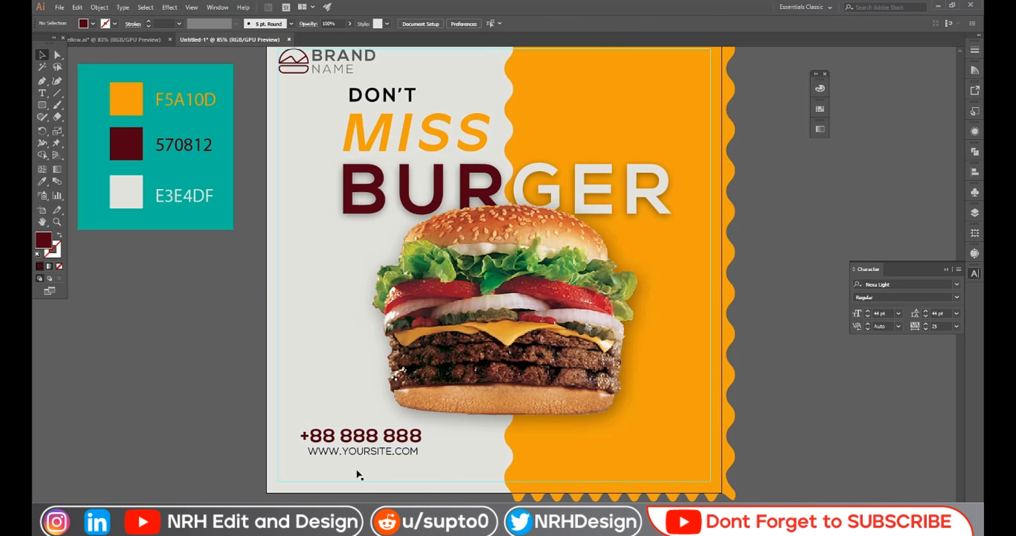
pyautogui.click(373, 451)
pyautogui.scroll(-6, 497, 23)
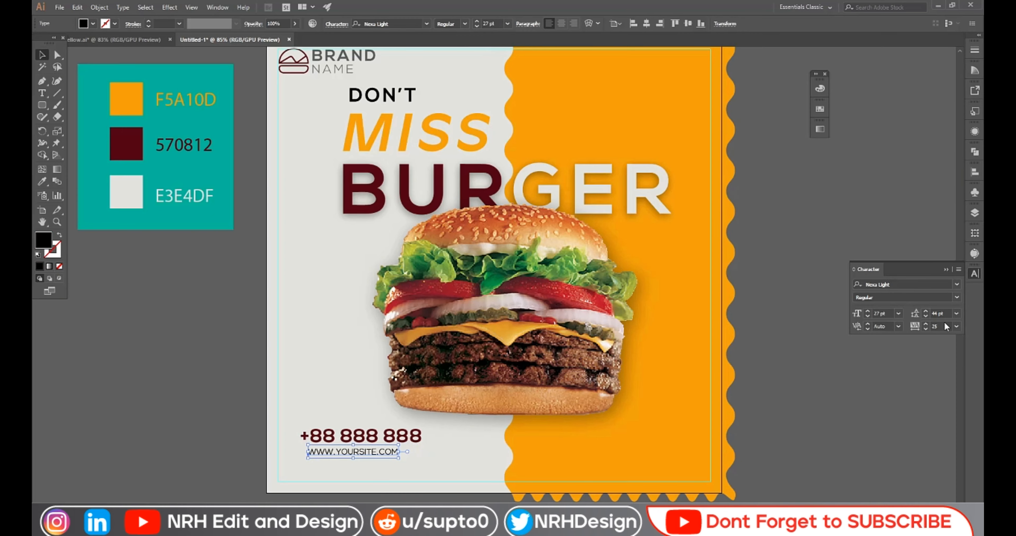
pyautogui.scroll(13, 945, 326)
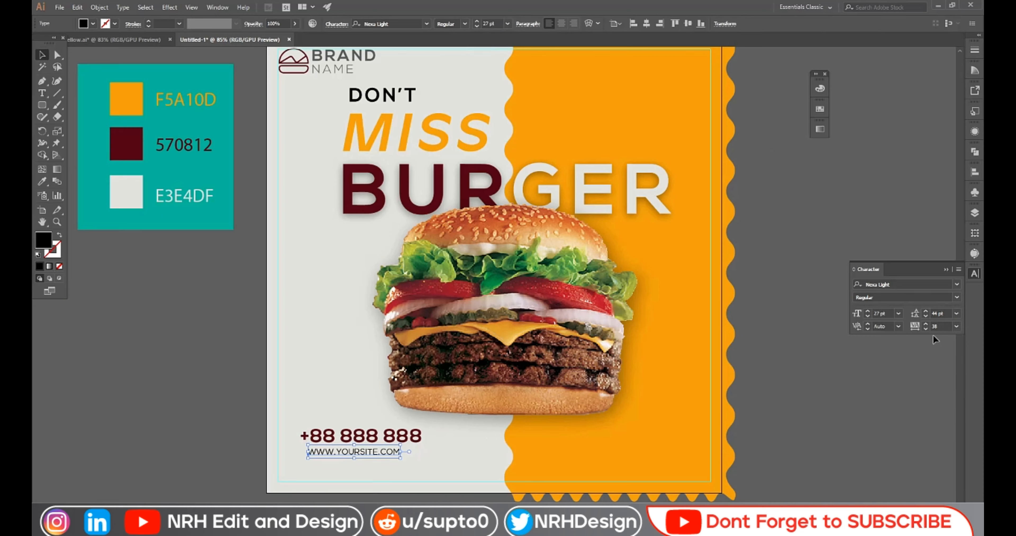
# Centre the website text horizontally beneath the phone number
pyautogui.click(392, 436)
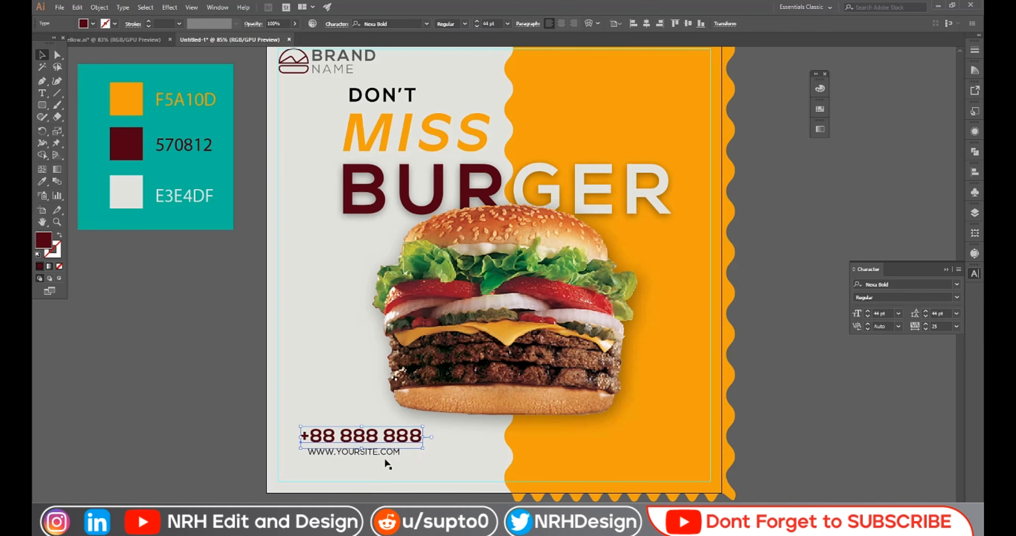
pyautogui.keyDown('shift'); pyautogui.click(384, 452); pyautogui.keyUp('shift')
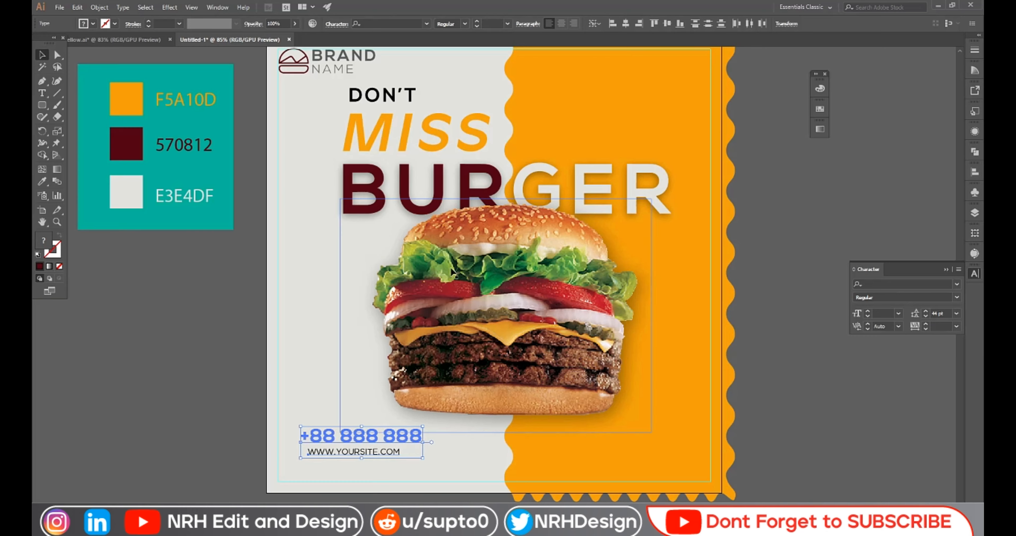
pyautogui.click(625, 24)
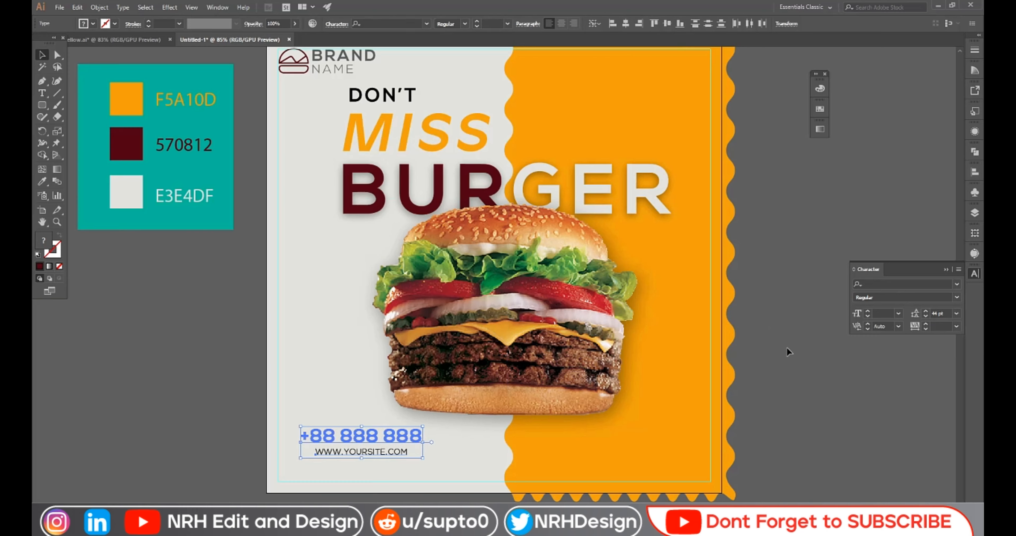
pyautogui.click(846, 368)
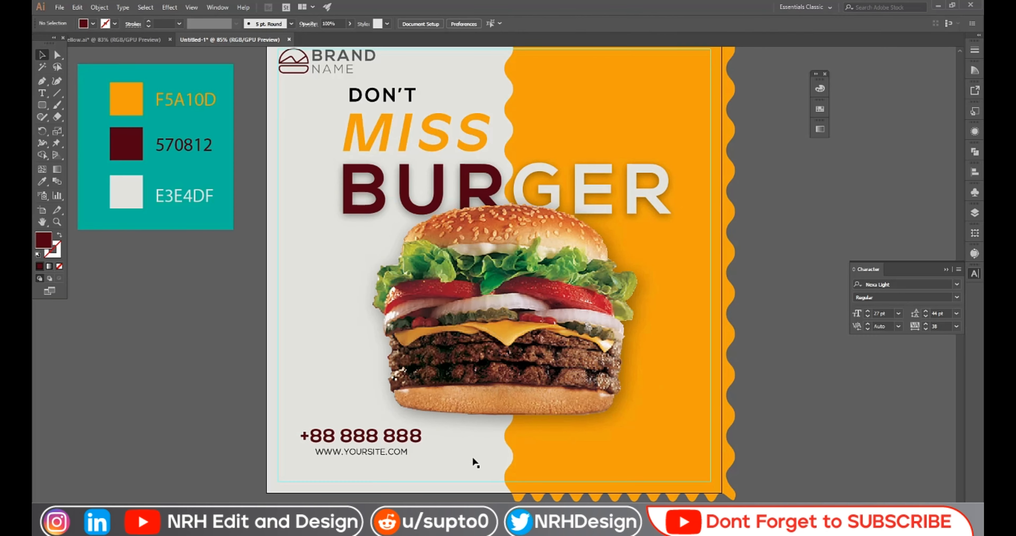
# Convert the phone number and website text to outlines
pyautogui.click(414, 442)
pyautogui.keyDown('shift'); pyautogui.click(403, 454); pyautogui.keyUp('shift')
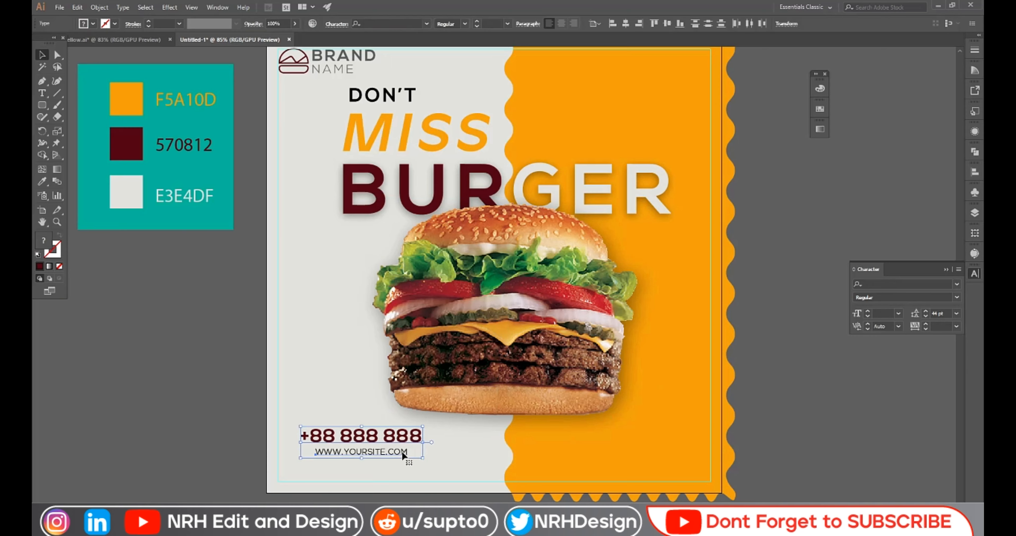
pyautogui.rightClick(403, 454)
pyautogui.click(208, 408)
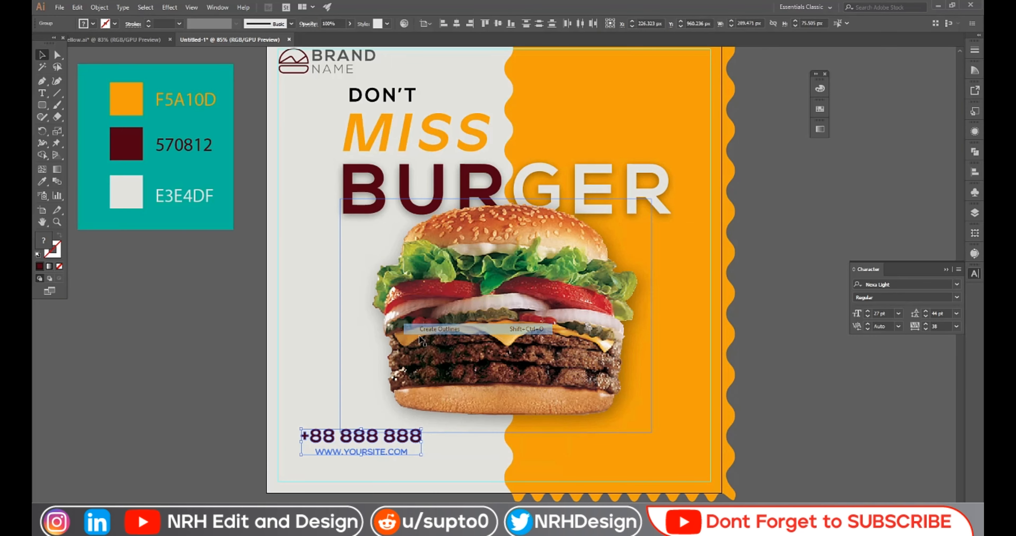
# Align the outlined phone number and website lettering to each other on their horizontal centres
pyautogui.click(346, 453)
pyautogui.keyDown('shift'); pyautogui.click(402, 443); pyautogui.keyUp('shift')
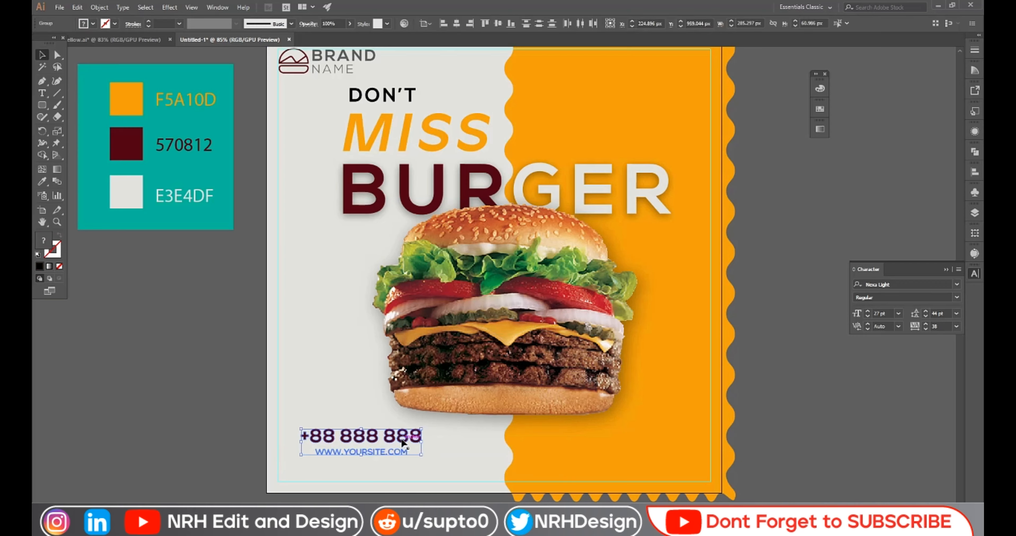
pyautogui.click(403, 443)
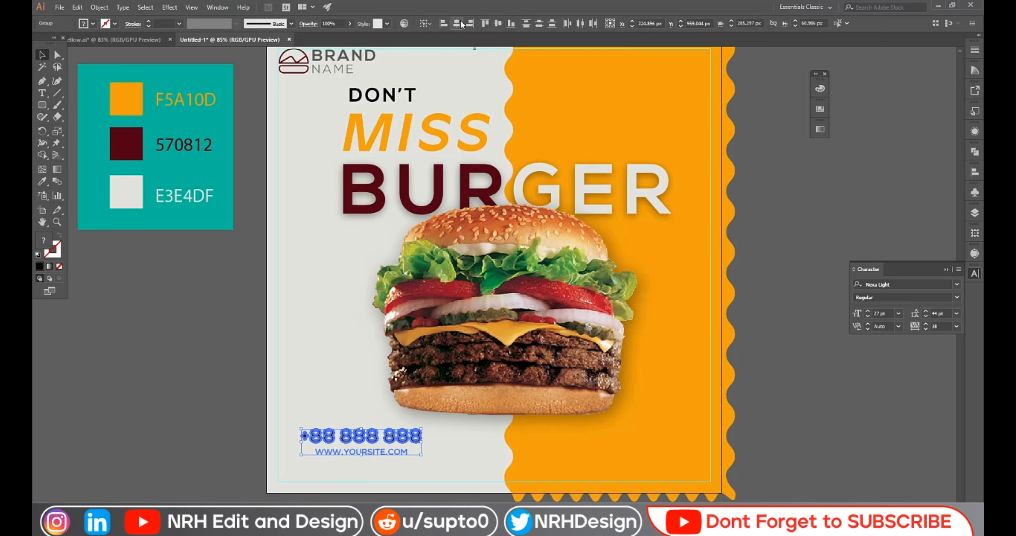
pyautogui.click(801, 413)
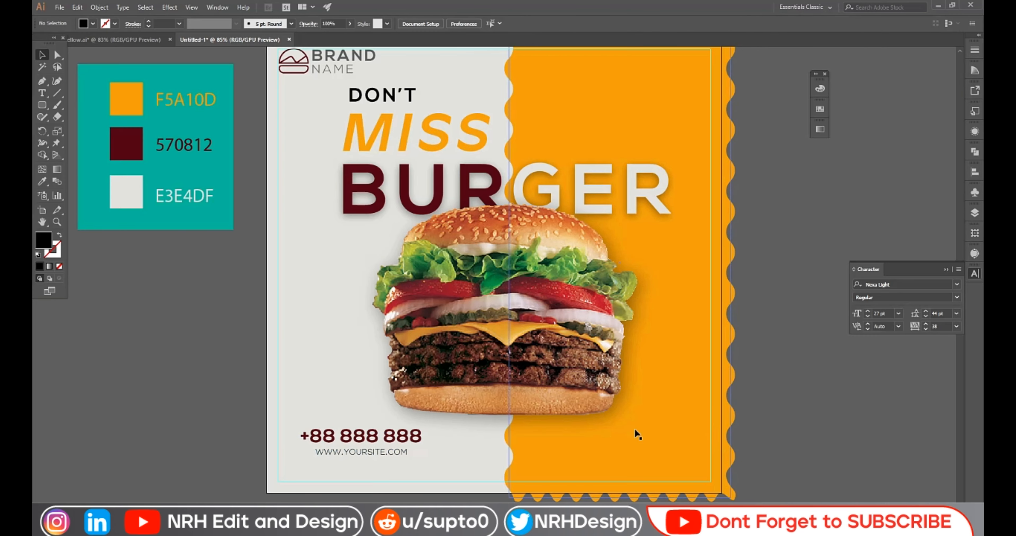
# Group the outlined phone number and website address, and move the group against the artboard's left margin guide
pyautogui.click(403, 438)
pyautogui.rightClick(392, 454)
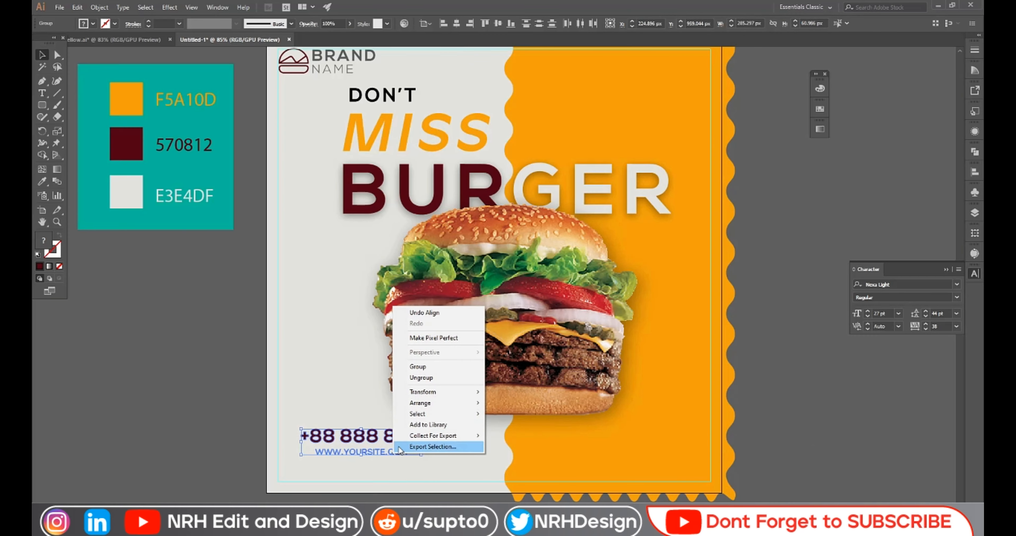
pyautogui.click(432, 365)
pyautogui.click(841, 454)
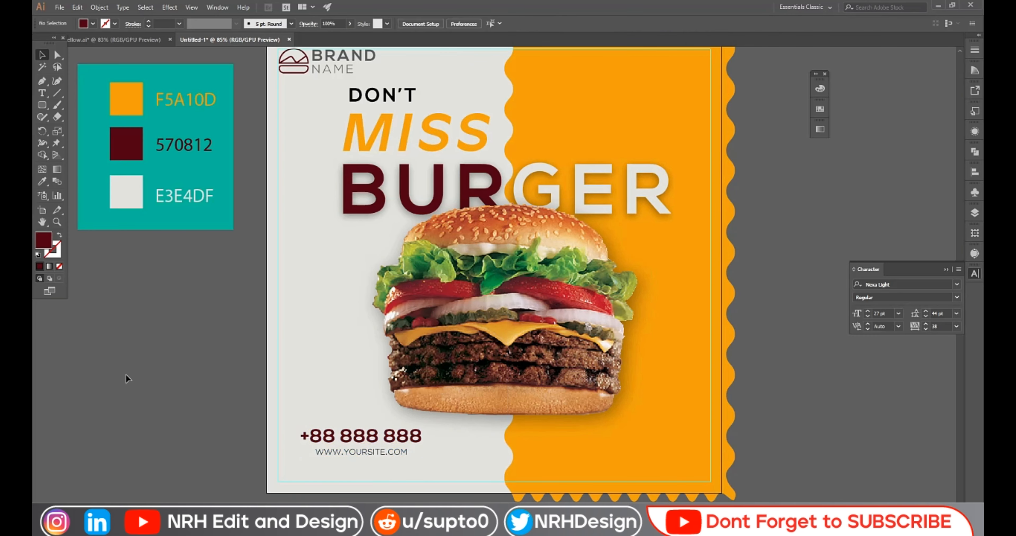
pyautogui.moveTo(332, 438); pyautogui.dragTo(307, 439)
pyautogui.click(216, 435)
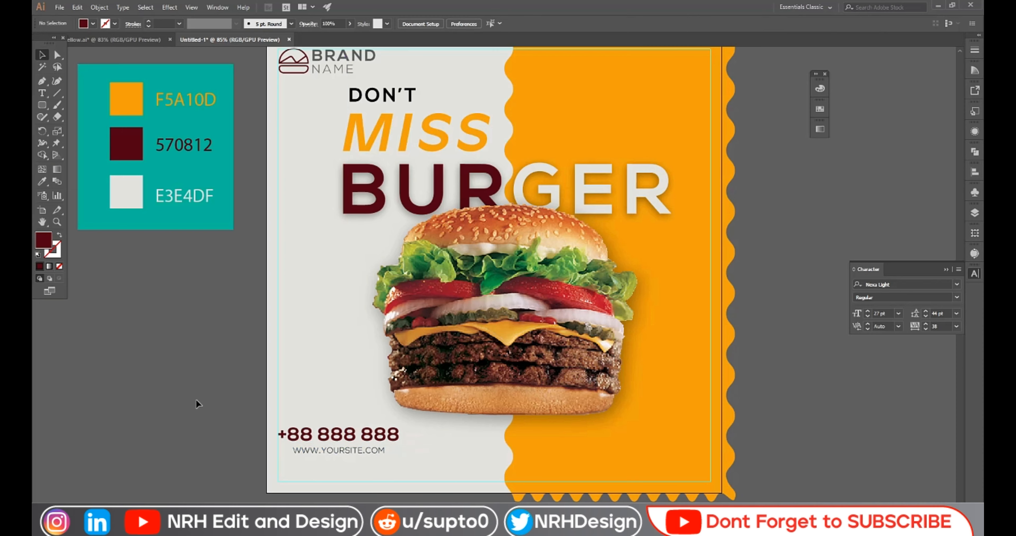
# Draw a dark red strip about 1024 px wide and 45 px high along the bottom margin guide, between the side guides
pyautogui.moveTo(43, 105); pyautogui.dragTo(85, 105)
pyautogui.moveTo(277, 456); pyautogui.dragTo(708, 481)
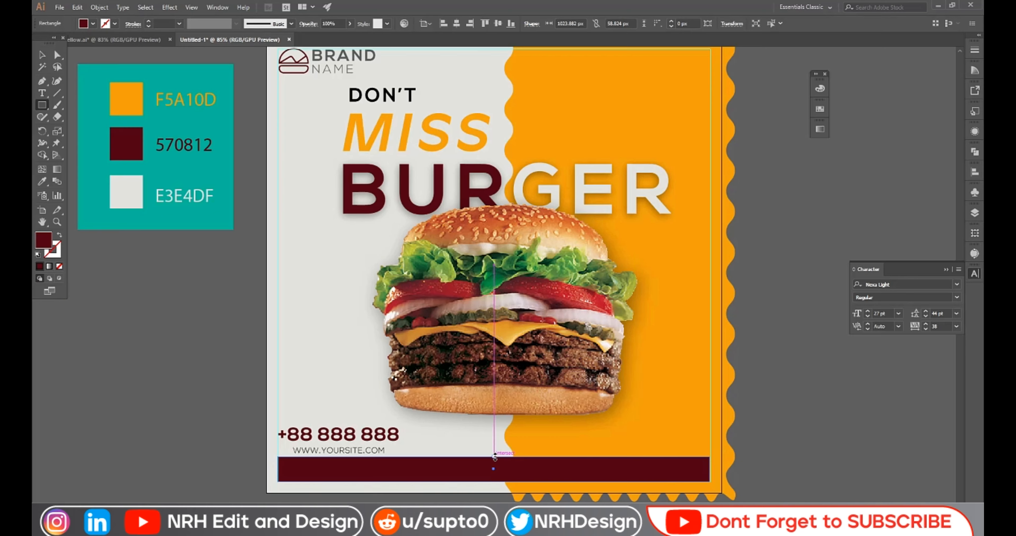
pyautogui.moveTo(495, 457); pyautogui.dragTo(496, 463)
pyautogui.click(43, 55)
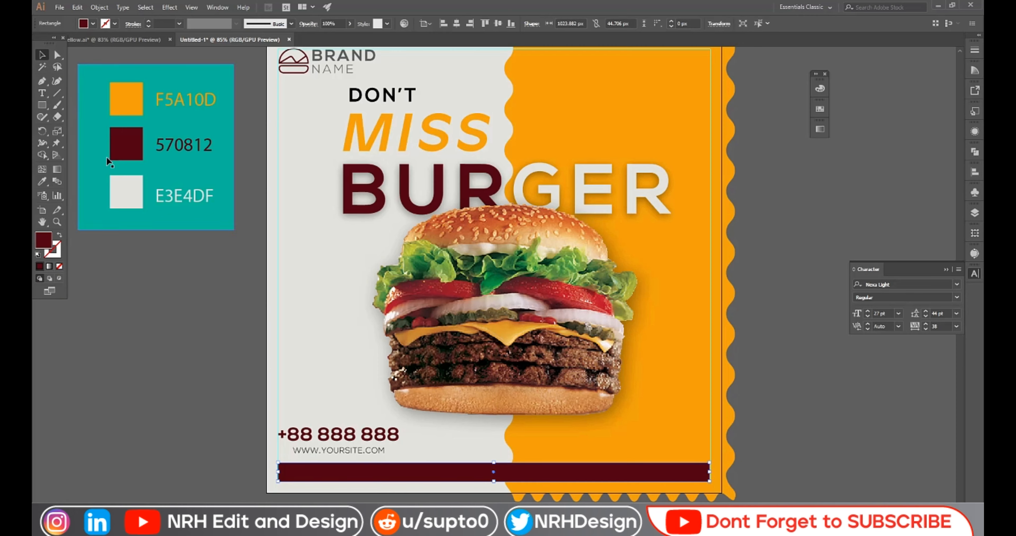
pyautogui.click(181, 441)
# Nudge the contact details group down until it sits just above the dark red strip
pyautogui.click(323, 445)
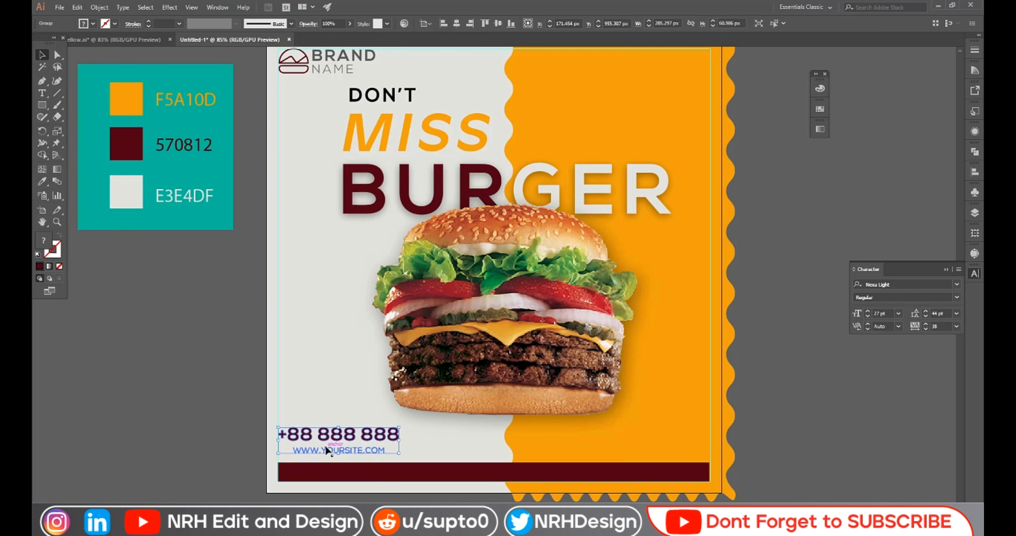
pyautogui.press('Down')
pyautogui.press('Down')
pyautogui.press('Down')
pyautogui.press('Down')
pyautogui.press('Down')
pyautogui.press('Down')
pyautogui.press('Down')
pyautogui.press('Down')
pyautogui.press('Down')
pyautogui.press('Down')
pyautogui.press('Down')
pyautogui.press('Down')
pyautogui.press('Down')
pyautogui.press('Down')
pyautogui.press('Down')
pyautogui.press('Down')
pyautogui.press('Down')
pyautogui.press('Down')
pyautogui.press('Down')
pyautogui.press('Down')
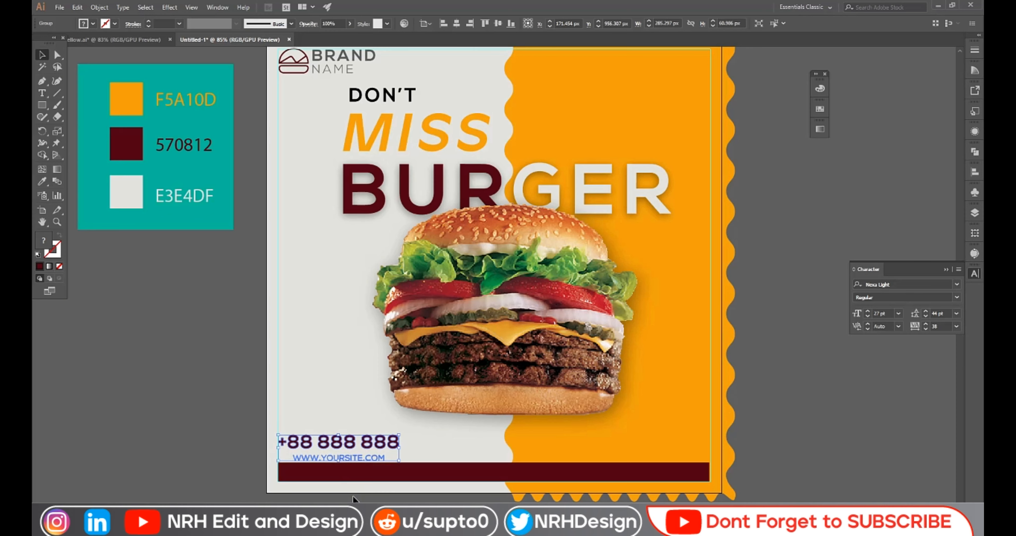
pyautogui.click(196, 440)
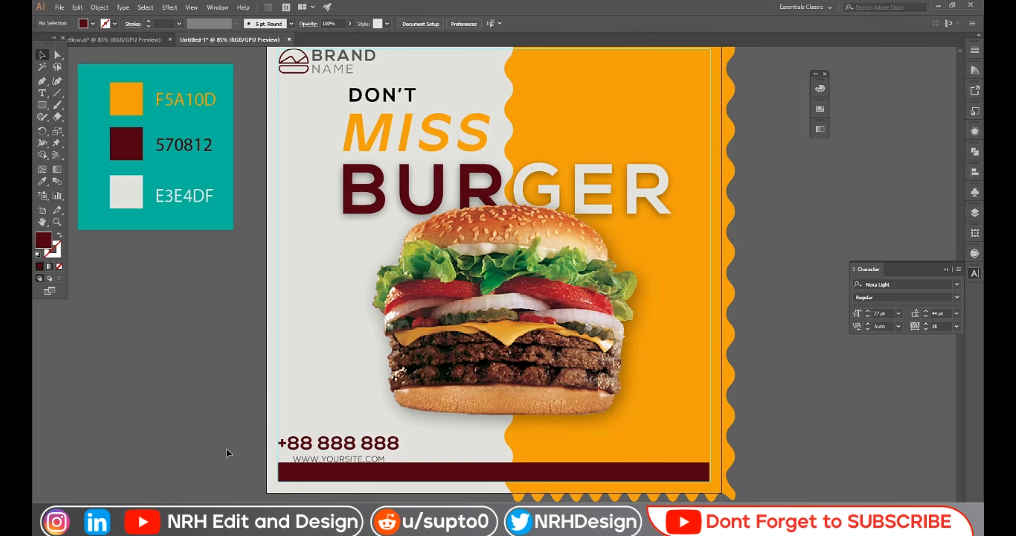
# Delete the dark red strip along the bottom margin
pyautogui.click(338, 473)
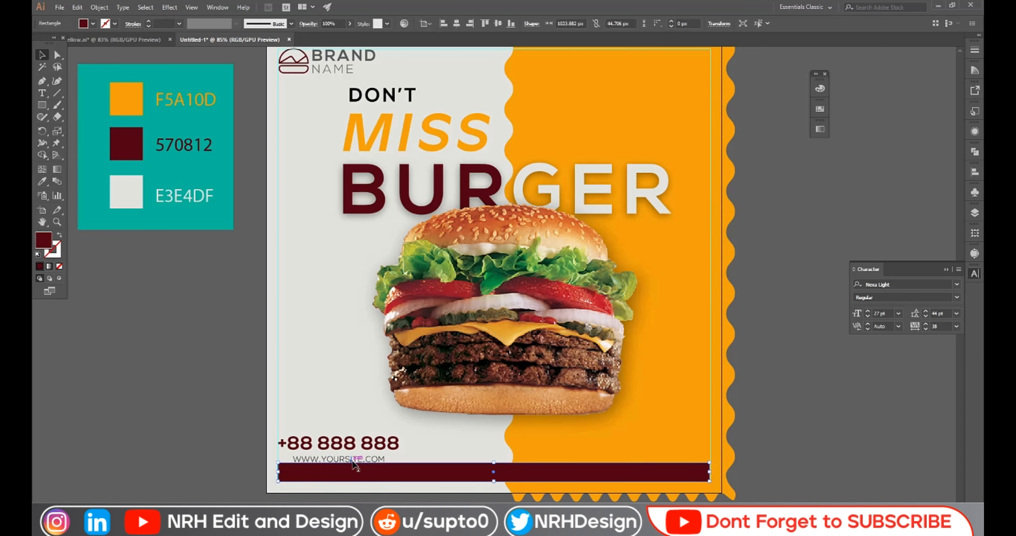
pyautogui.press('Delete')
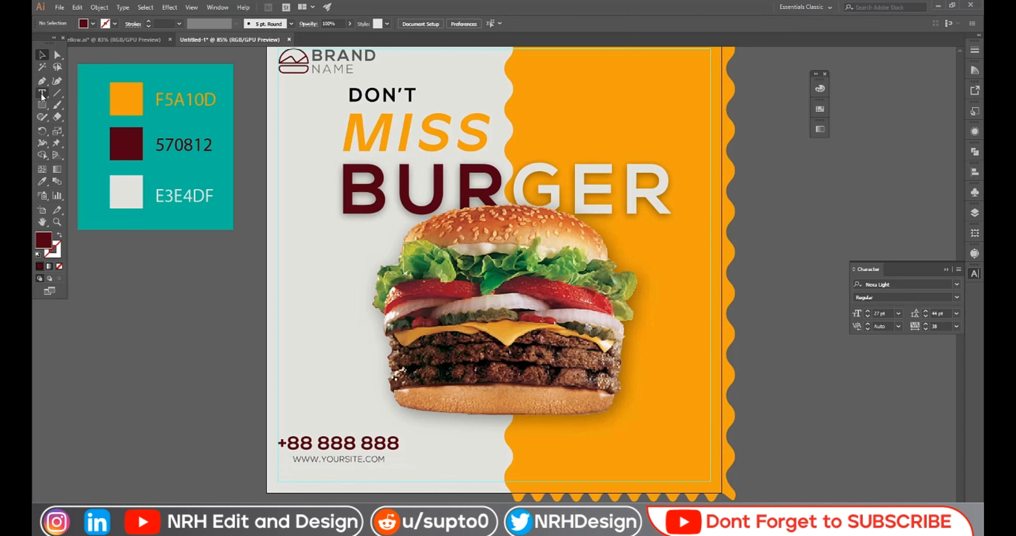
# Draw a dark red rectangle about 213 px by 42 px on the orange area, level with the contact details
pyautogui.click(42, 105)
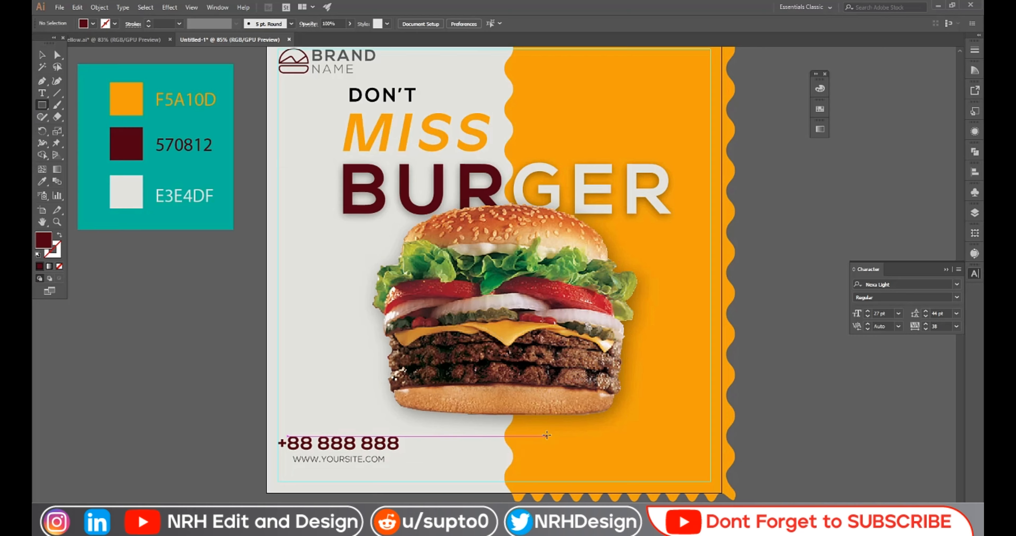
pyautogui.moveTo(546, 435); pyautogui.dragTo(636, 454)
pyautogui.moveTo(636, 453); pyautogui.dragTo(636, 453)
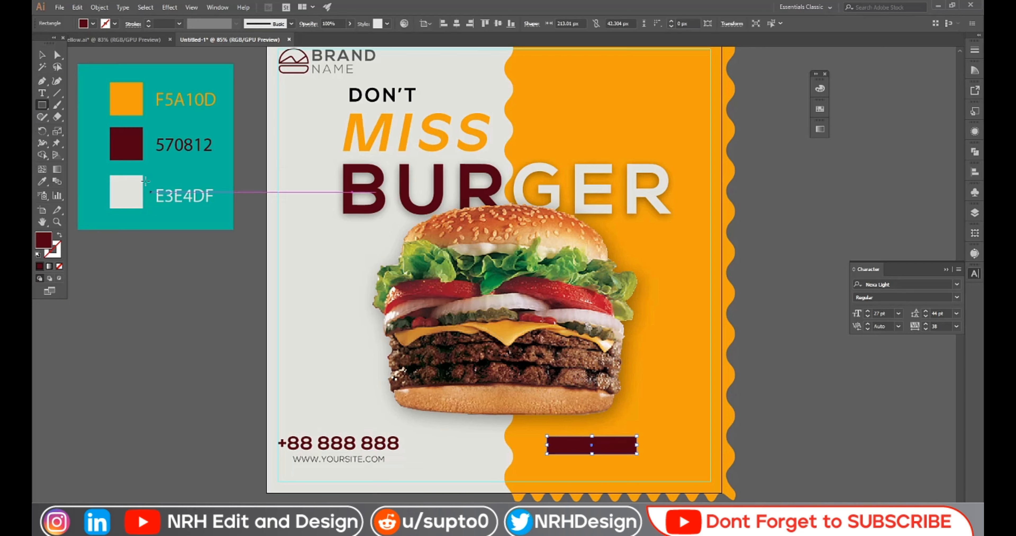
# Add the text ORDER NOW on the empty canvas beside the artboard
pyautogui.press('t')
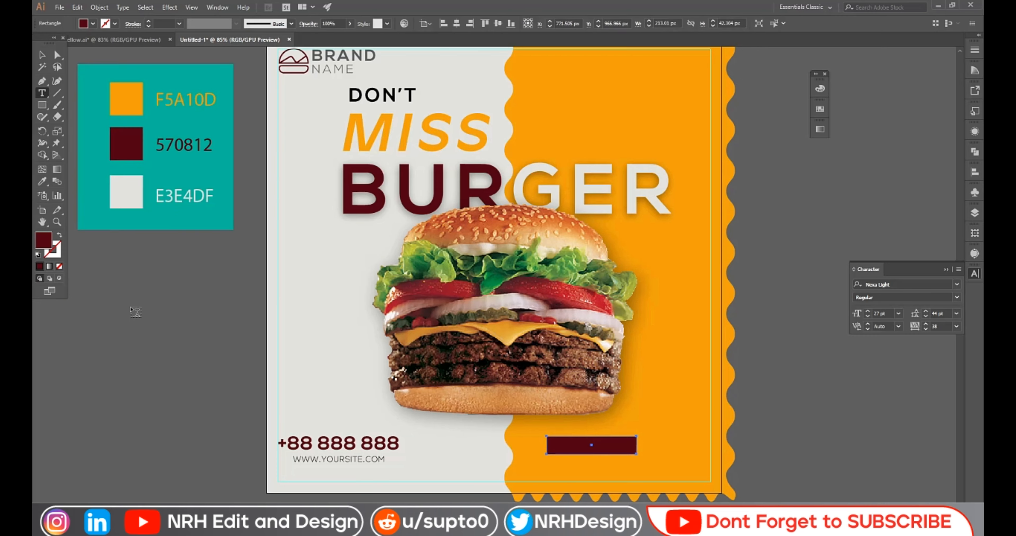
pyautogui.click(130, 304)
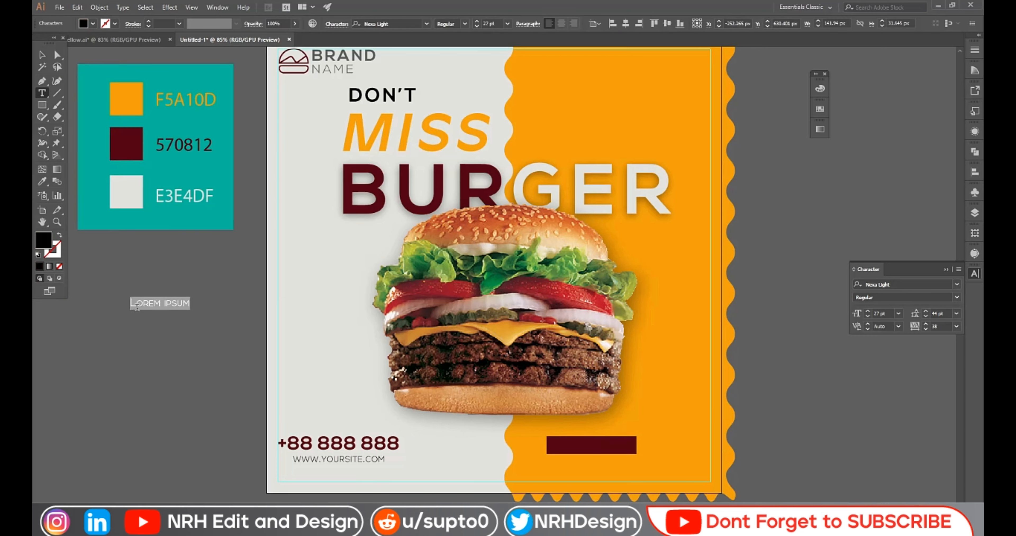
pyautogui.write('CR')
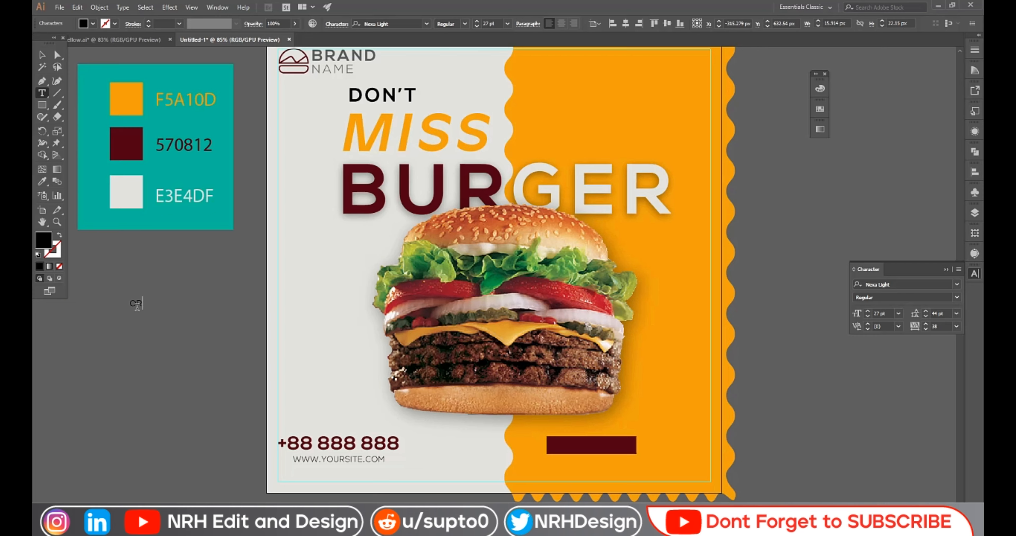
pyautogui.write('DER NOW')
pyautogui.click(43, 55)
# Set the ORDER NOW text to Nexa Bold at 34 pt
pyautogui.click(399, 21)
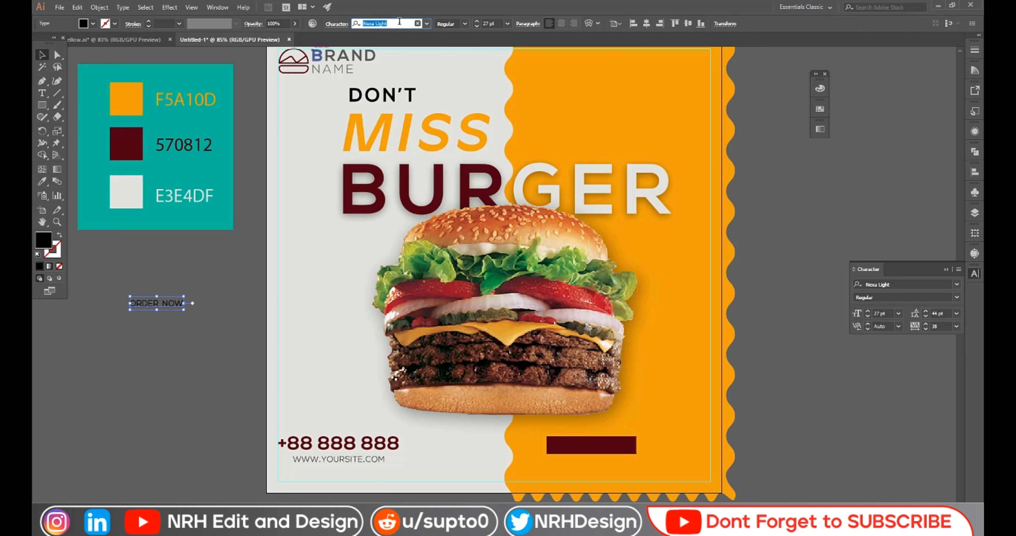
pyautogui.write('n')
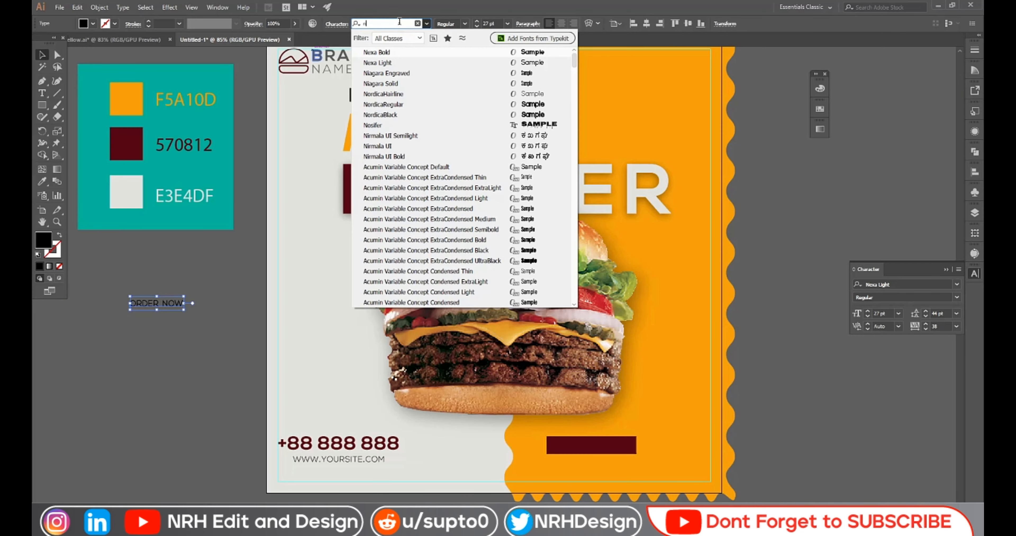
pyautogui.click(409, 51)
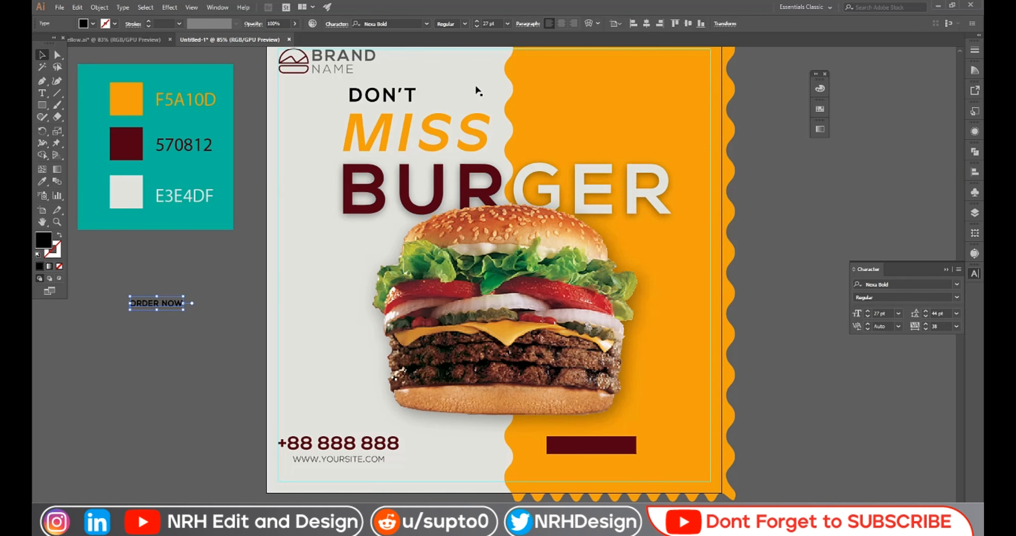
pyautogui.scroll(7, 496, 23)
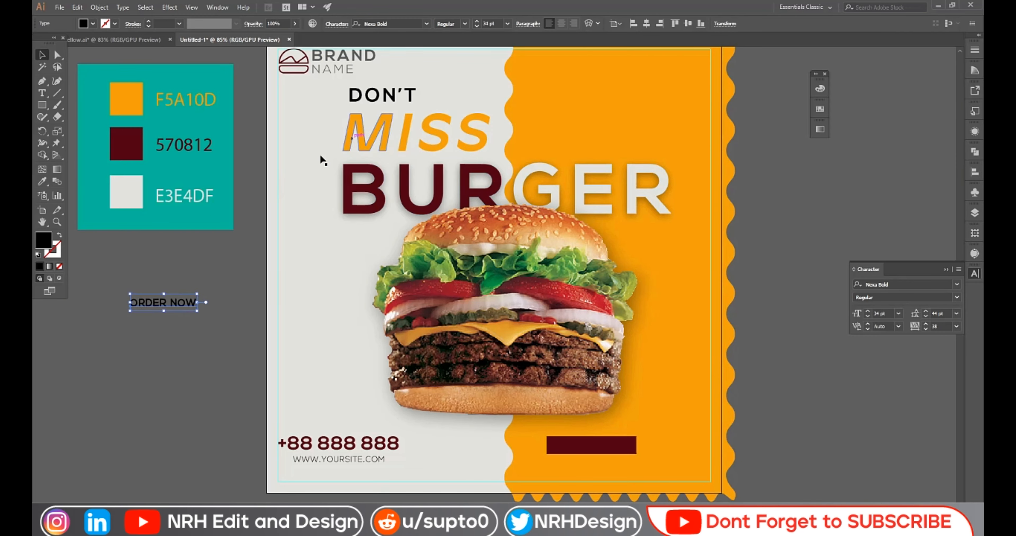
# Move the ORDER NOW text onto the small dark red rectangle and convert it to outlines
pyautogui.click(206, 313)
pyautogui.moveTo(181, 309); pyautogui.dragTo(608, 447)
pyautogui.rightClick(610, 449)
pyautogui.click(690, 327)
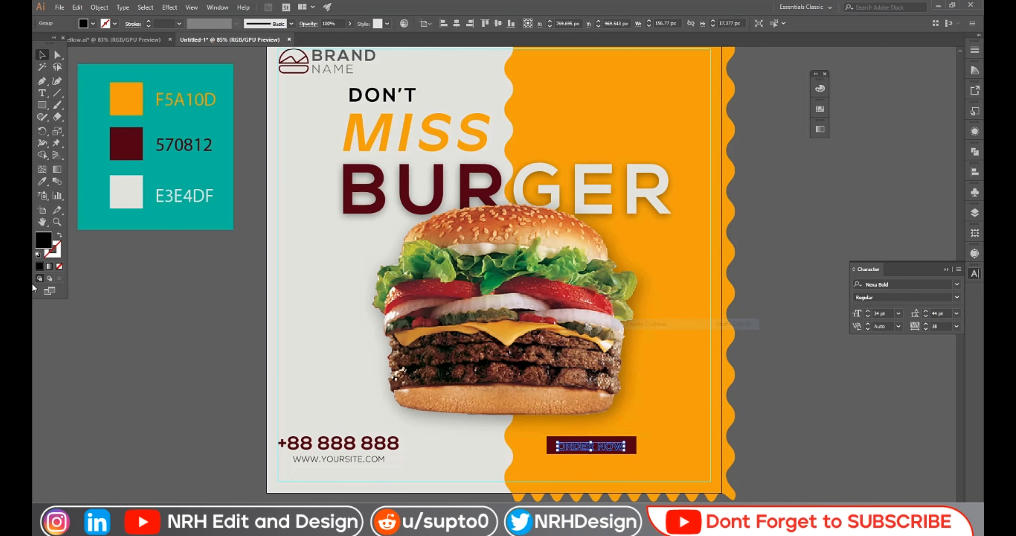
# Recolor the outlined ORDER NOW text with the light grey E3E4DF palette swatch
pyautogui.click(40, 181)
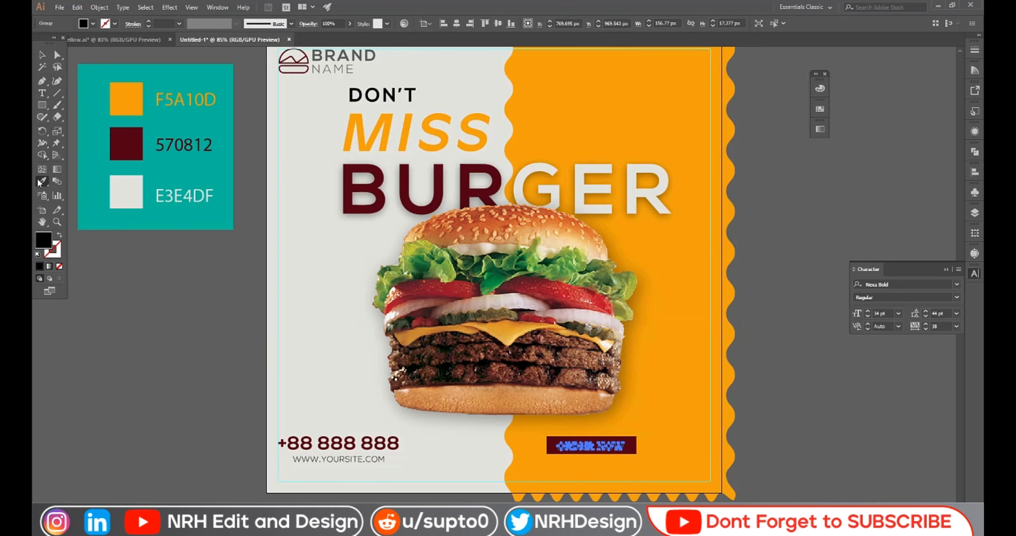
pyautogui.click(121, 191)
pyautogui.click(41, 55)
pyautogui.click(125, 344)
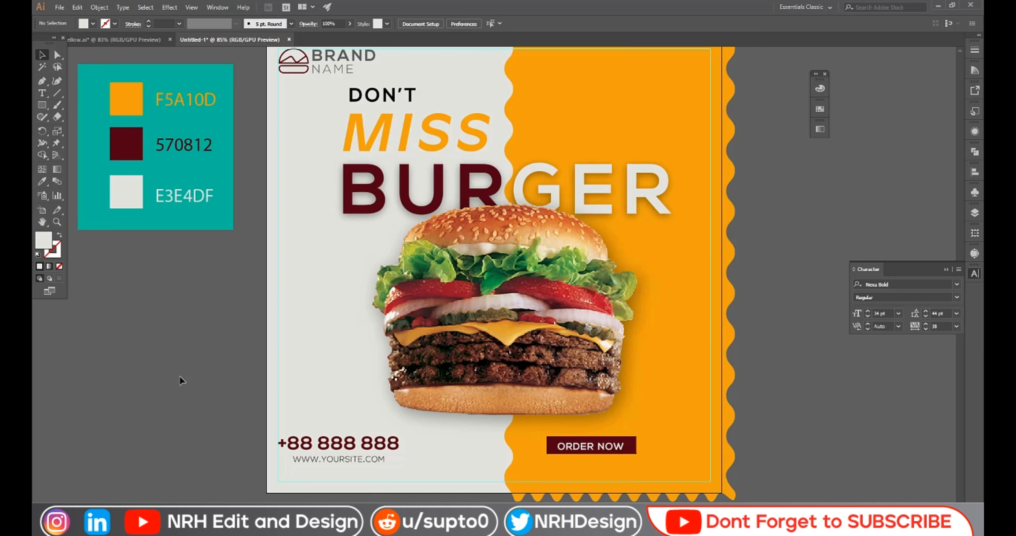
# Center the ORDER NOW text horizontally and vertically on its dark red rectangle
pyautogui.click(631, 448)
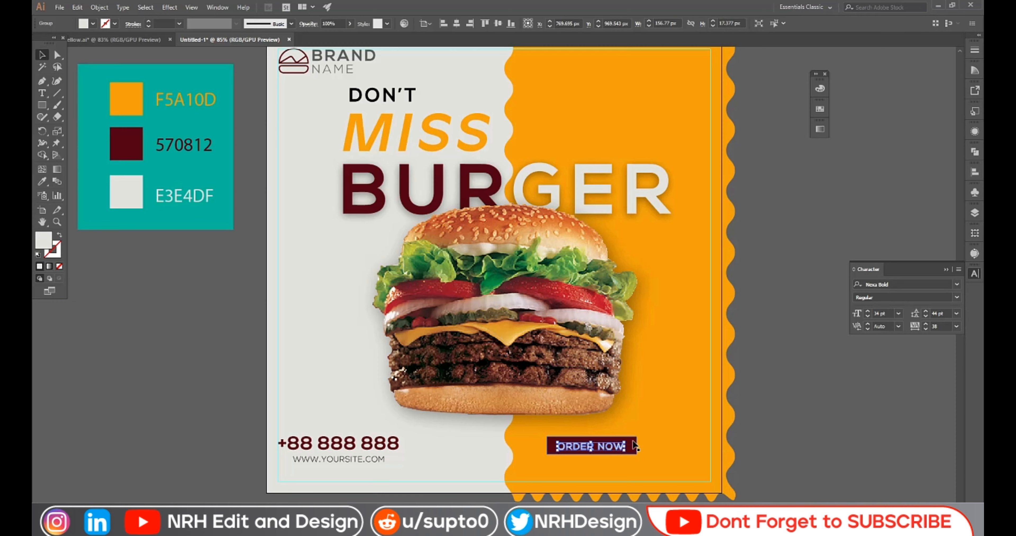
pyautogui.hotkey('ctrl', 'shift', 'g')
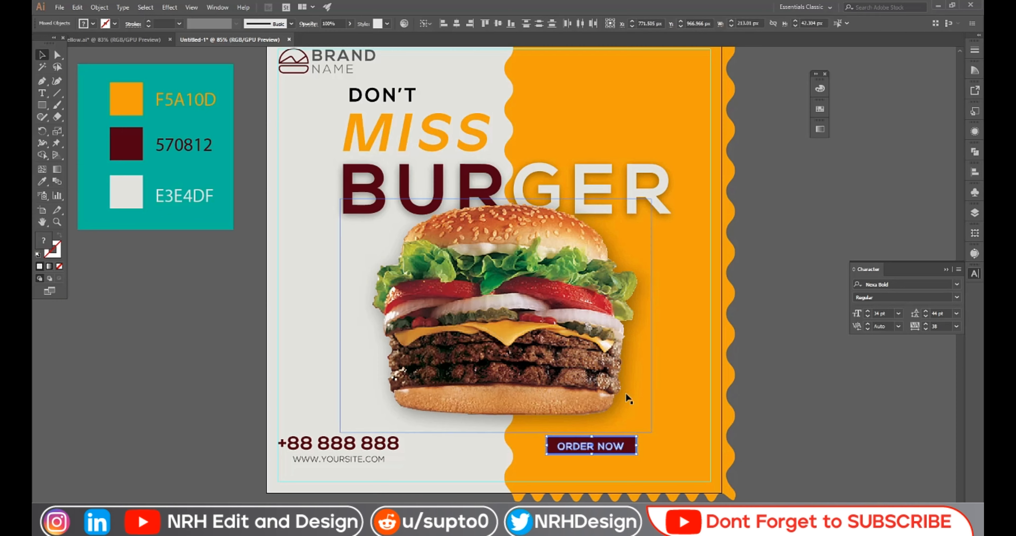
pyautogui.click(456, 26)
pyautogui.click(498, 23)
pyautogui.click(776, 393)
# Round the corners of the dark red ORDER NOW rectangle fully into a pill shape
pyautogui.click(58, 54)
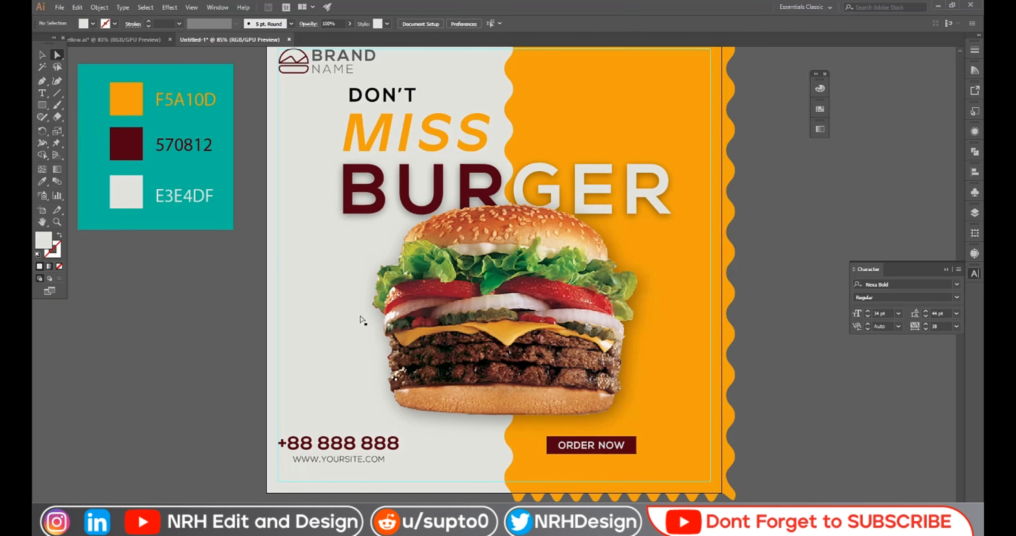
pyautogui.click(635, 447)
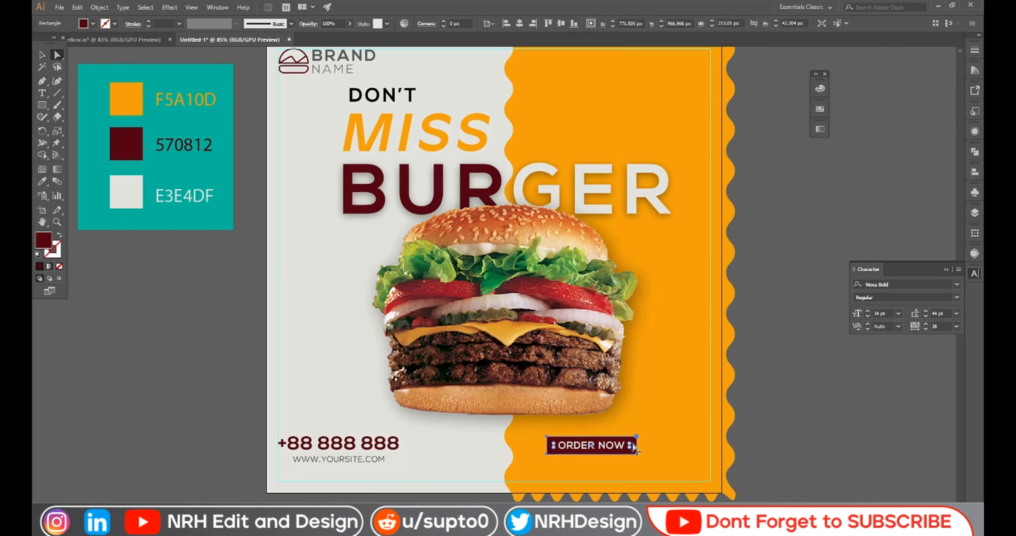
pyautogui.moveTo(630, 446); pyautogui.dragTo(598, 471)
pyautogui.click(802, 403)
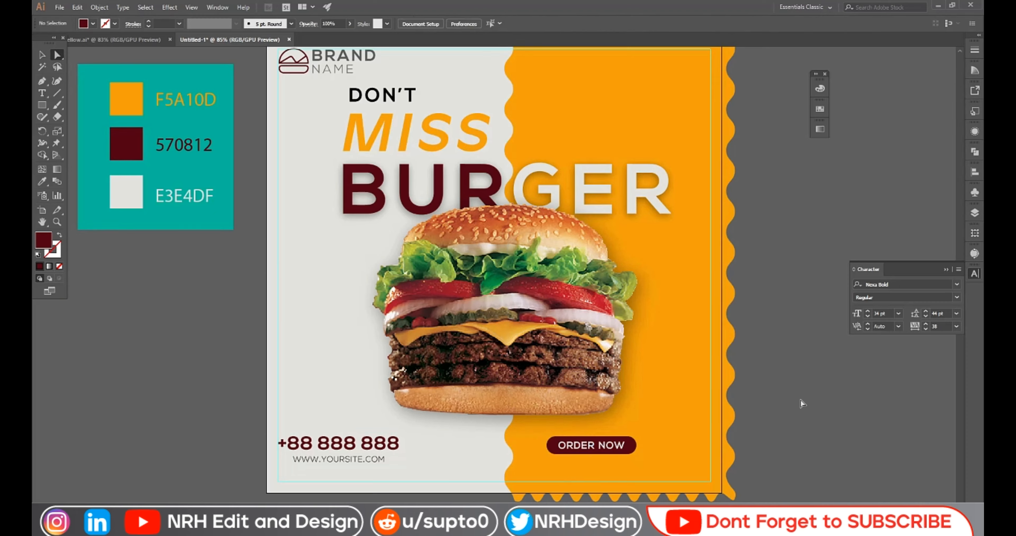
# Group the ORDER NOW text with its dark red pill shape
pyautogui.click(42, 57)
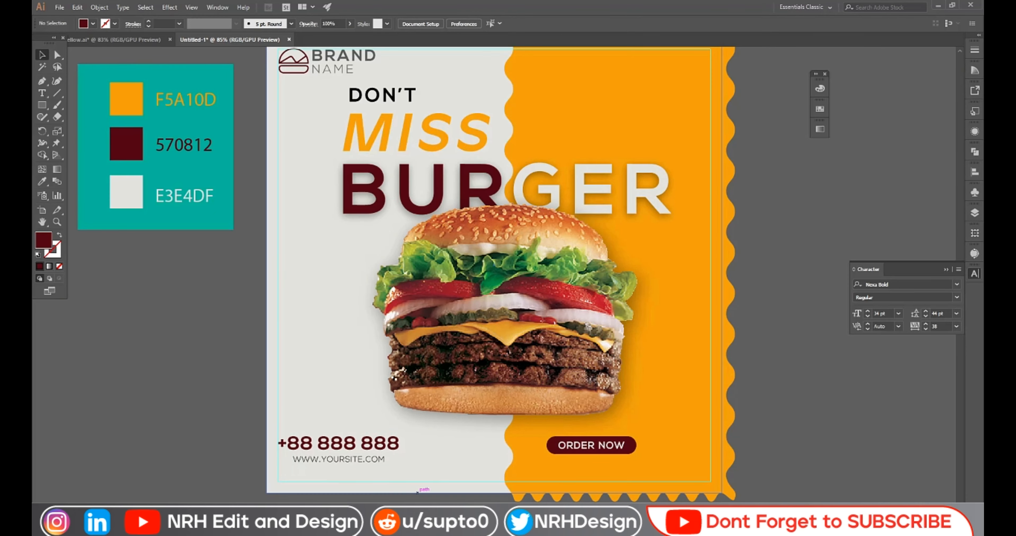
pyautogui.click(616, 447)
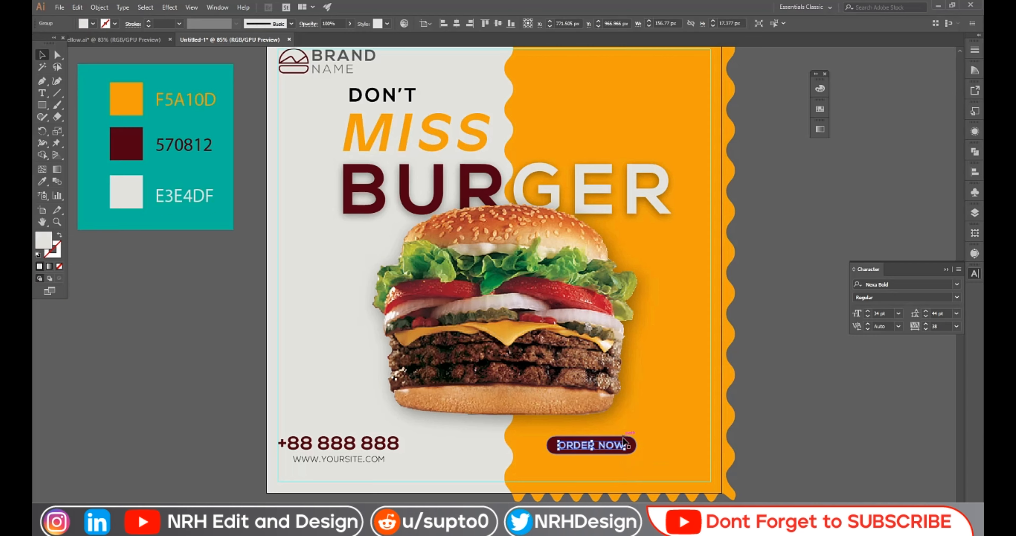
pyautogui.keyDown('shift'); pyautogui.click(633, 448); pyautogui.keyUp('shift')
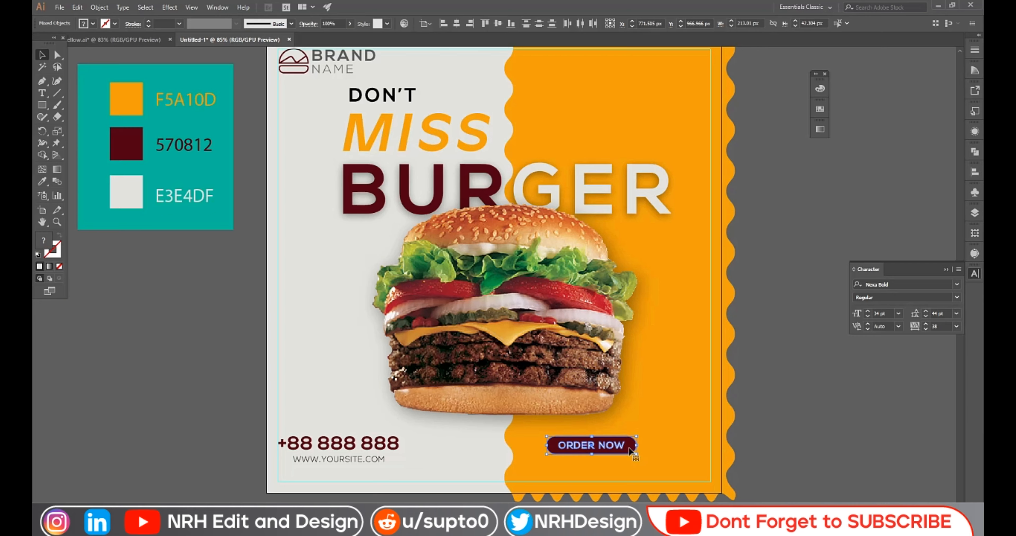
pyautogui.rightClick(632, 448)
pyautogui.click(655, 362)
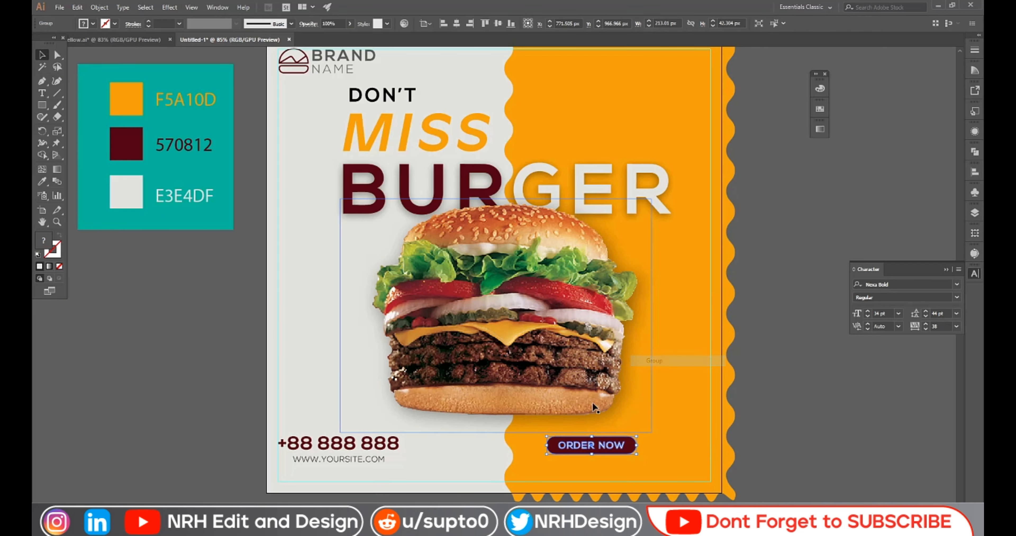
# Align the ORDER NOW button to the vertical center of the contact details, using the contact details as the key object
pyautogui.keyDown('shift'); pyautogui.click(388, 444); pyautogui.keyUp('shift')
pyautogui.hotkey('ctrl', 'shift', 'o')
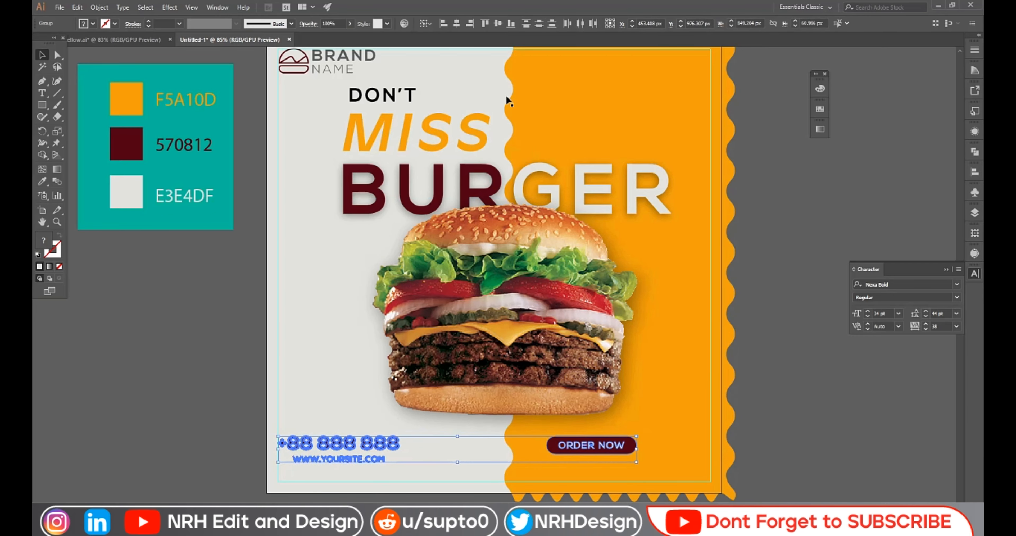
pyautogui.click(499, 24)
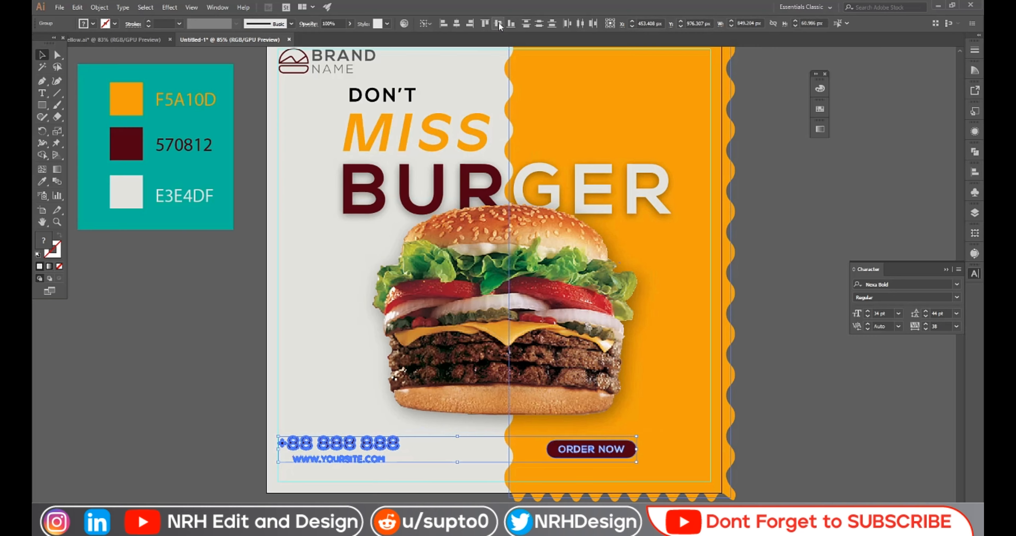
pyautogui.click(807, 410)
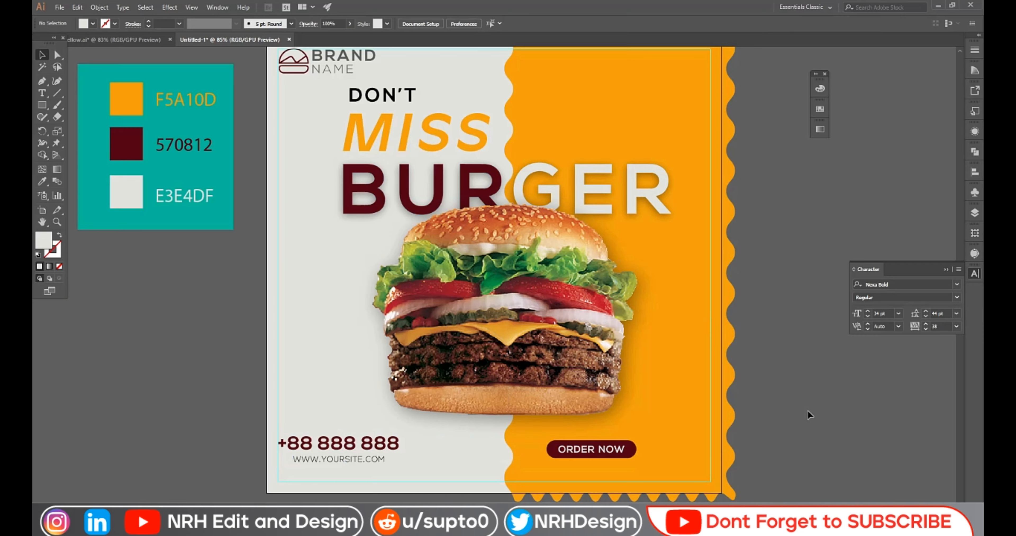
# Group the contact details with the ORDER NOW button and move the group about 58 px to the right
pyautogui.click(398, 450)
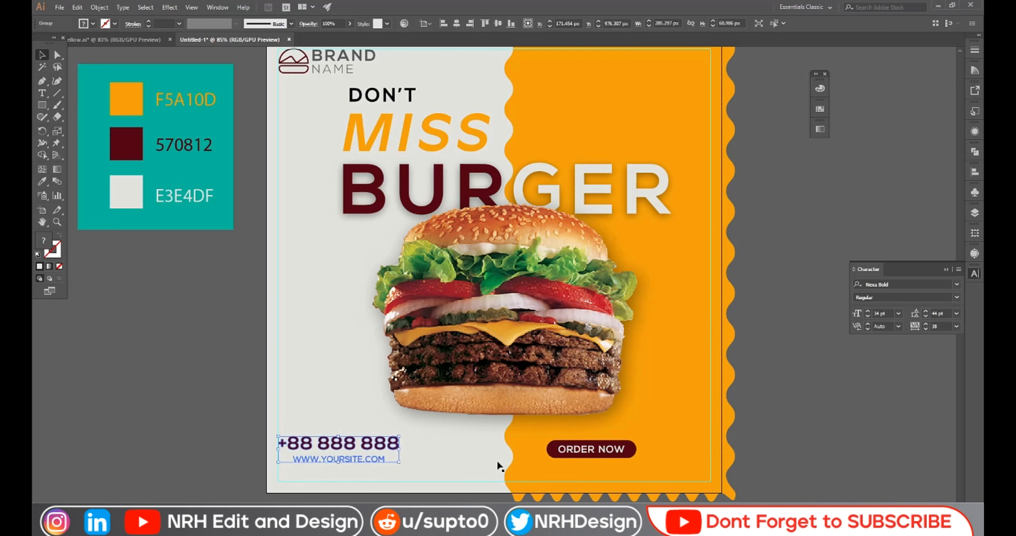
pyautogui.rightClick(606, 455)
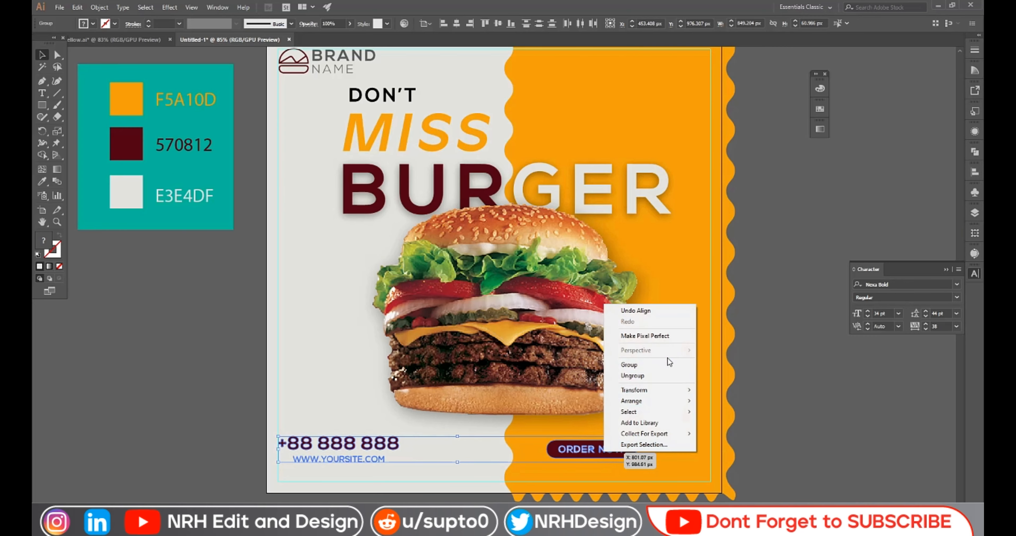
pyautogui.click(658, 362)
pyautogui.click(786, 425)
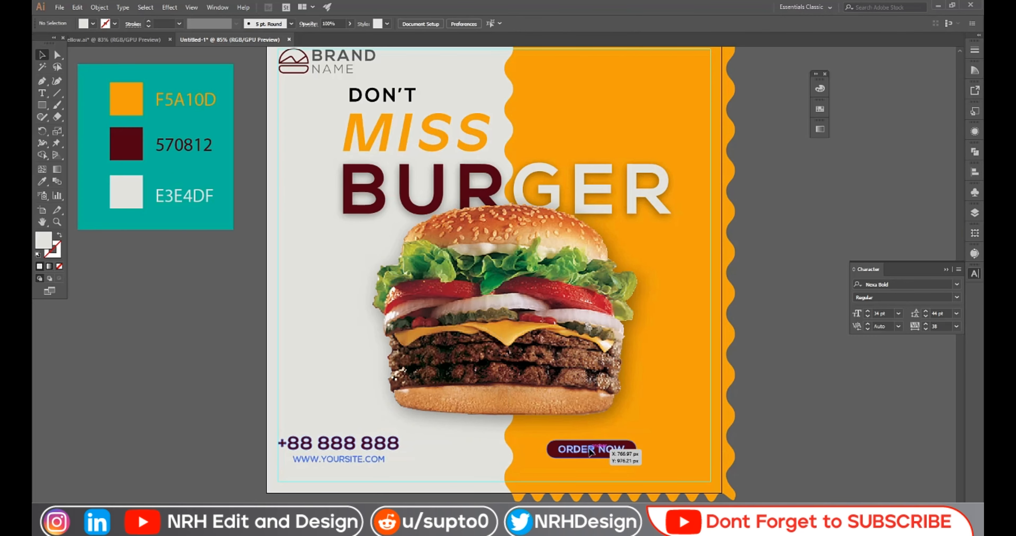
pyautogui.moveTo(595, 449); pyautogui.dragTo(618, 450)
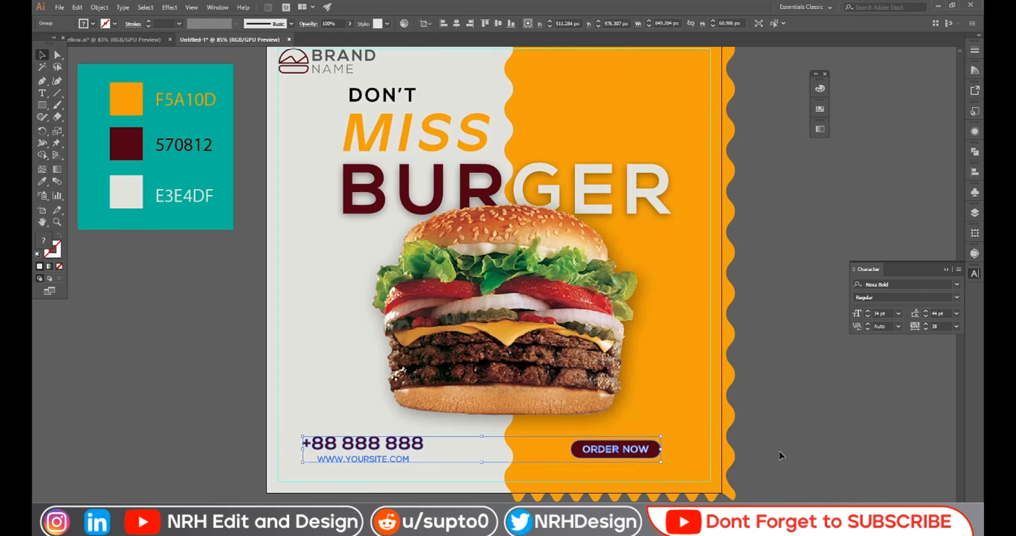
pyautogui.click(790, 444)
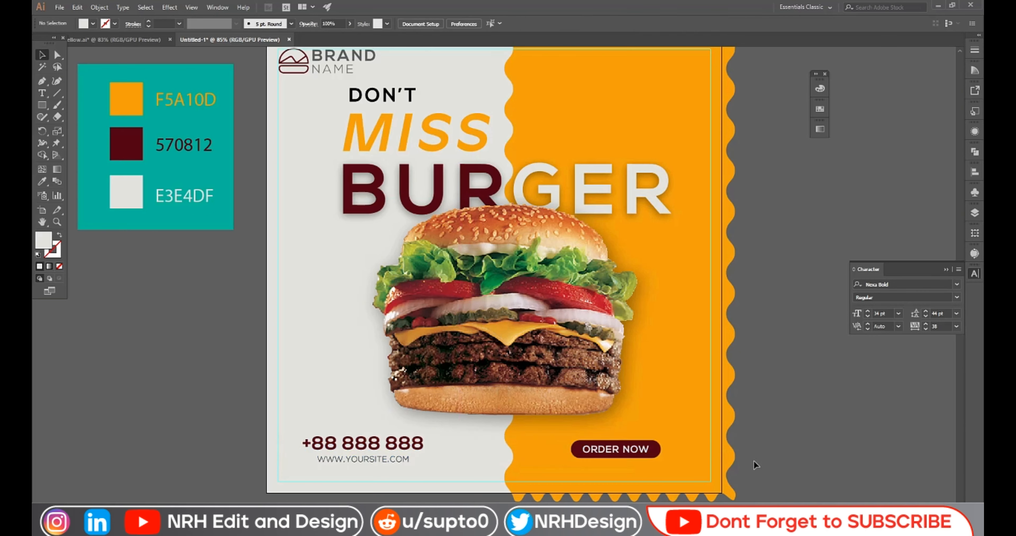
# Draw a rectangle about 73 px by 57 px between the artboard's left edge and the phone number, filled with dark red 570812
pyautogui.click(41, 105)
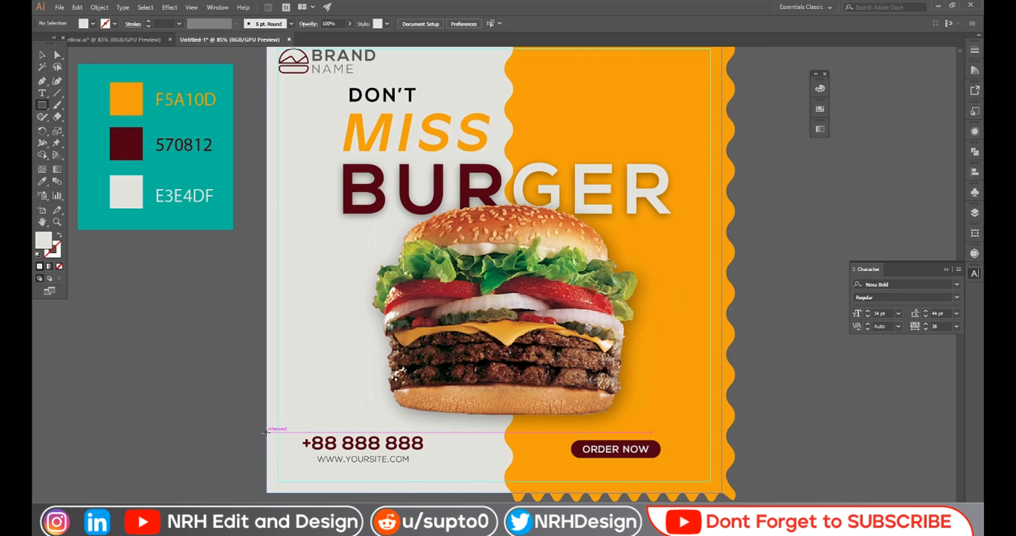
pyautogui.moveTo(266, 432); pyautogui.dragTo(297, 456)
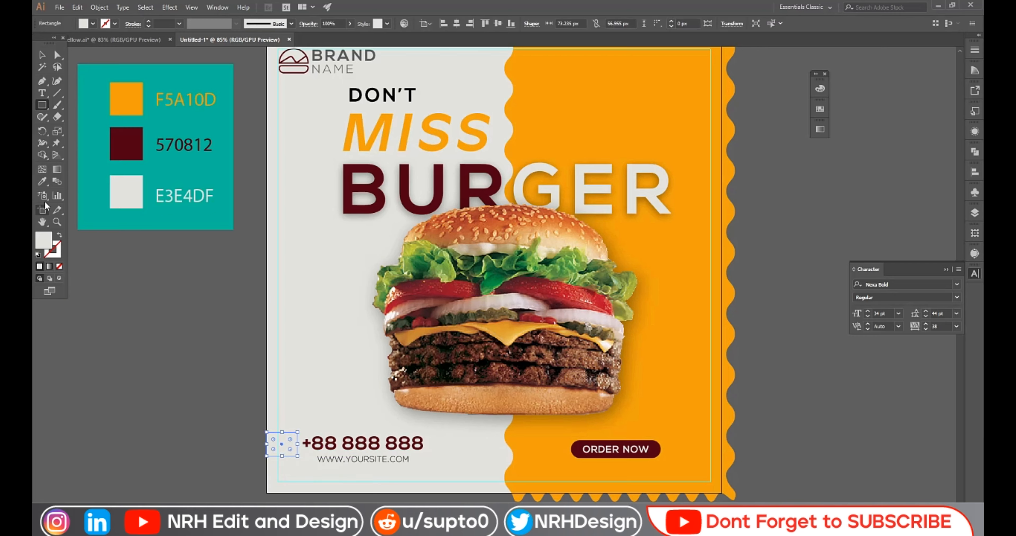
pyautogui.click(42, 181)
pyautogui.click(127, 146)
pyautogui.press('v')
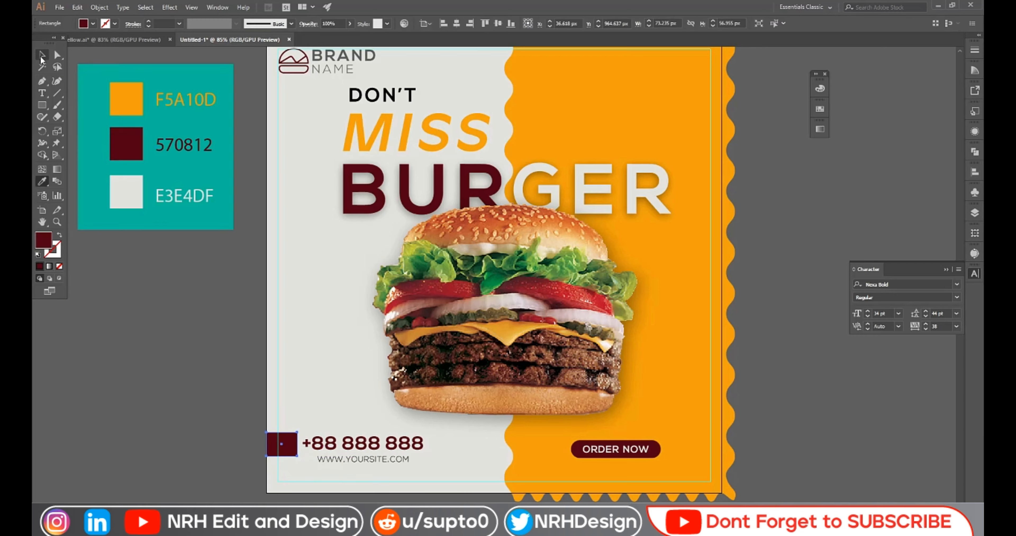
pyautogui.click(121, 338)
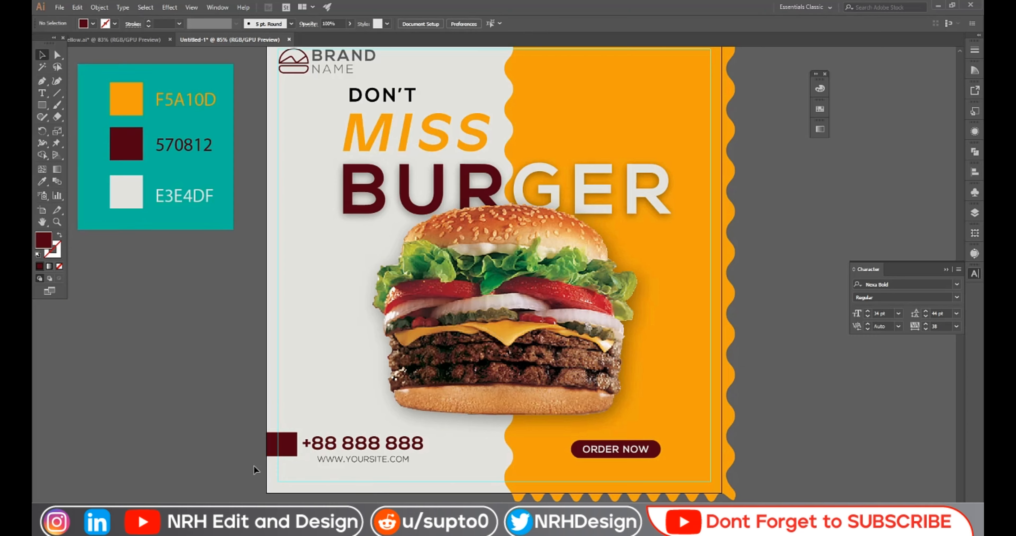
# Widen the dark red rectangle at the artboard's left edge until it meets the phone number
pyautogui.click(281, 449)
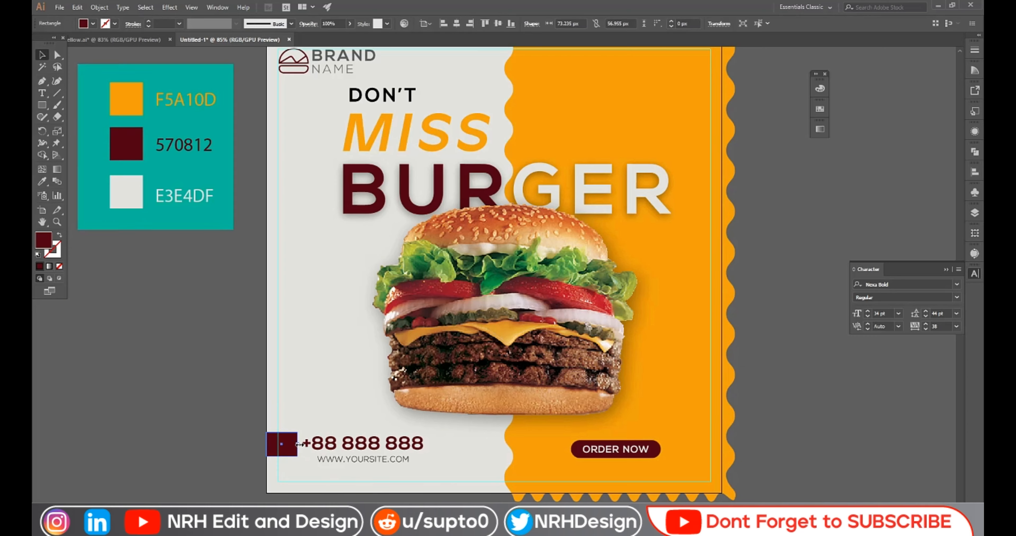
pyautogui.moveTo(300, 444); pyautogui.dragTo(303, 444)
pyautogui.click(209, 429)
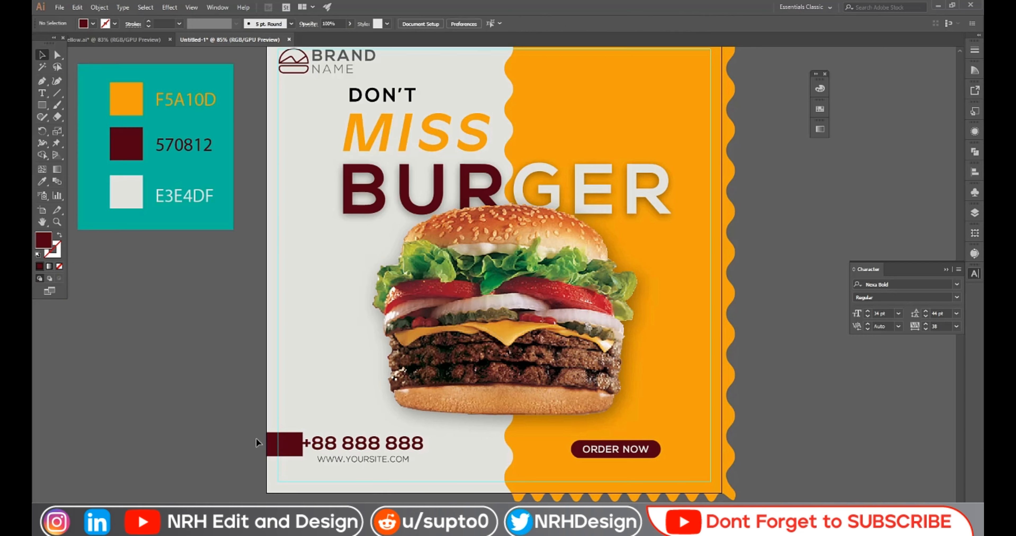
# Align the dark red edge rectangle to the vertical center of the contact and button group, with that group as key object
pyautogui.click(316, 446)
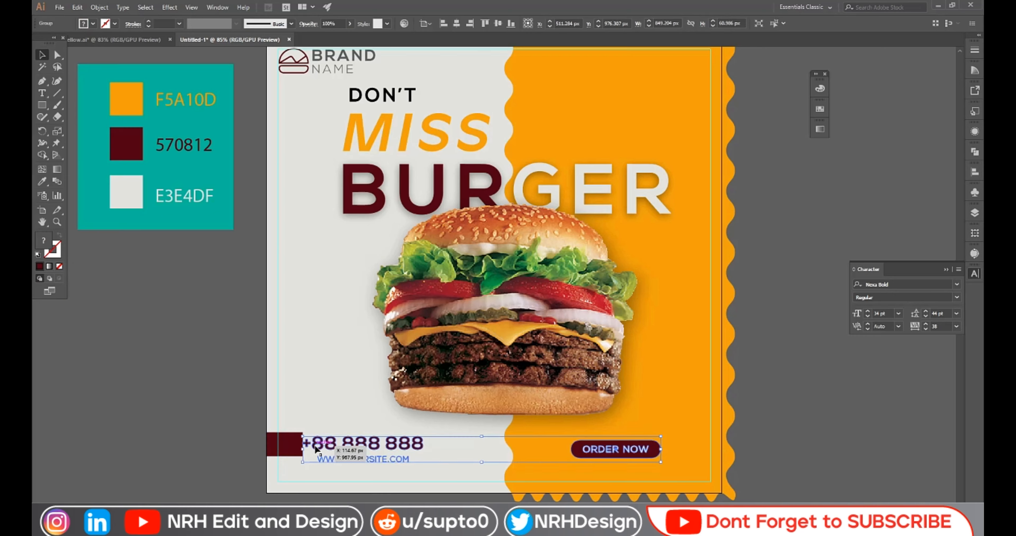
pyautogui.keyDown('shift'); pyautogui.click(284, 445); pyautogui.keyUp('shift')
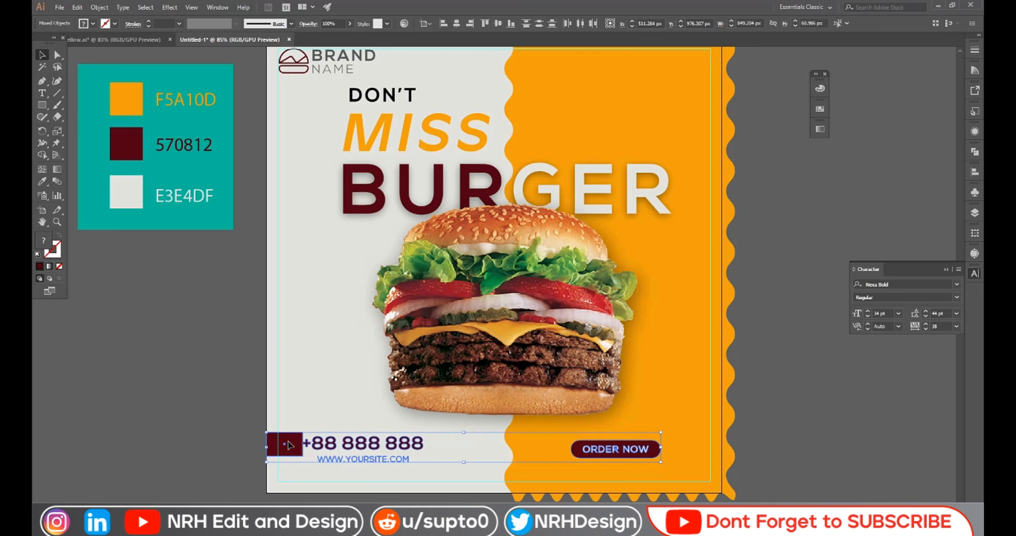
pyautogui.click(330, 448)
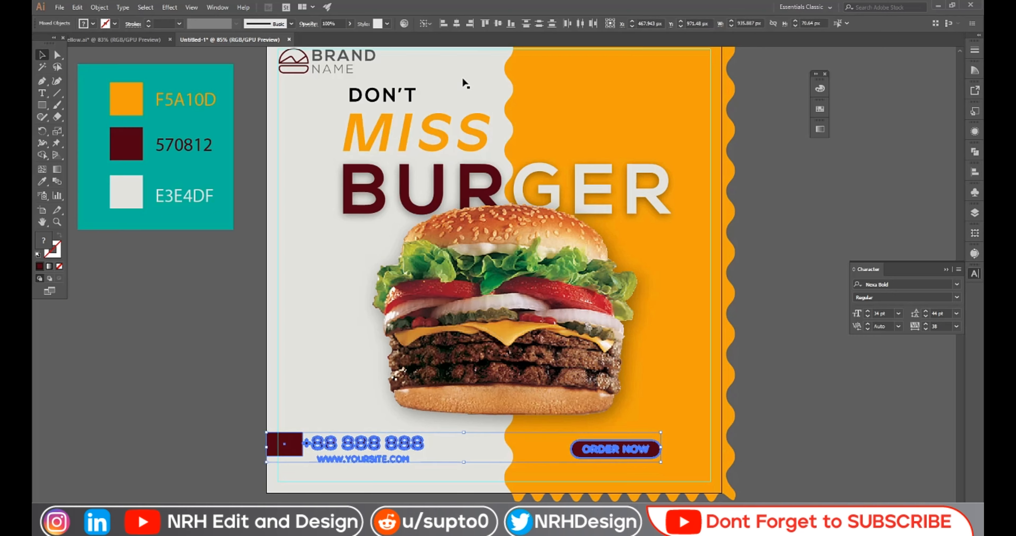
pyautogui.click(460, 24)
pyautogui.hotkey('ctrl', 'z')
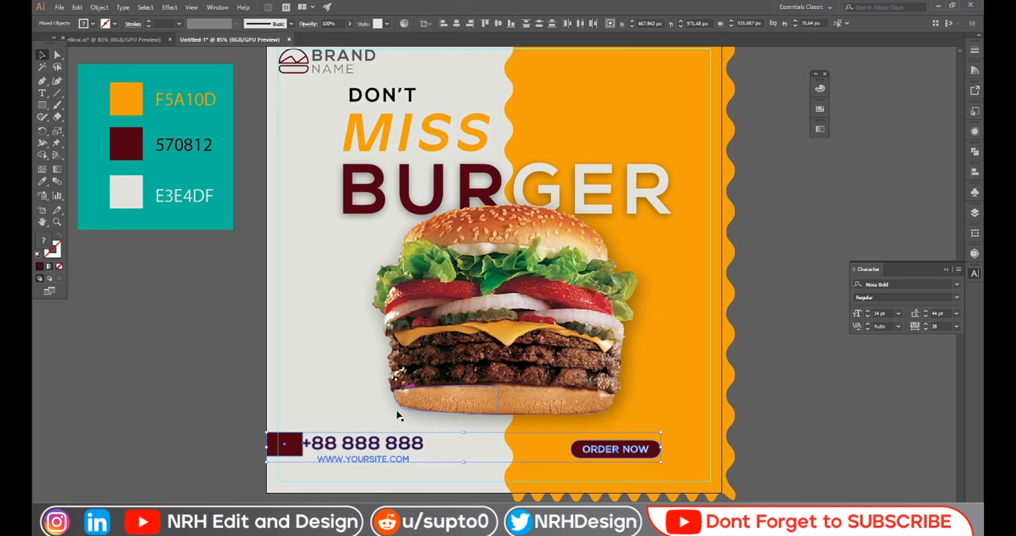
pyautogui.click(377, 442)
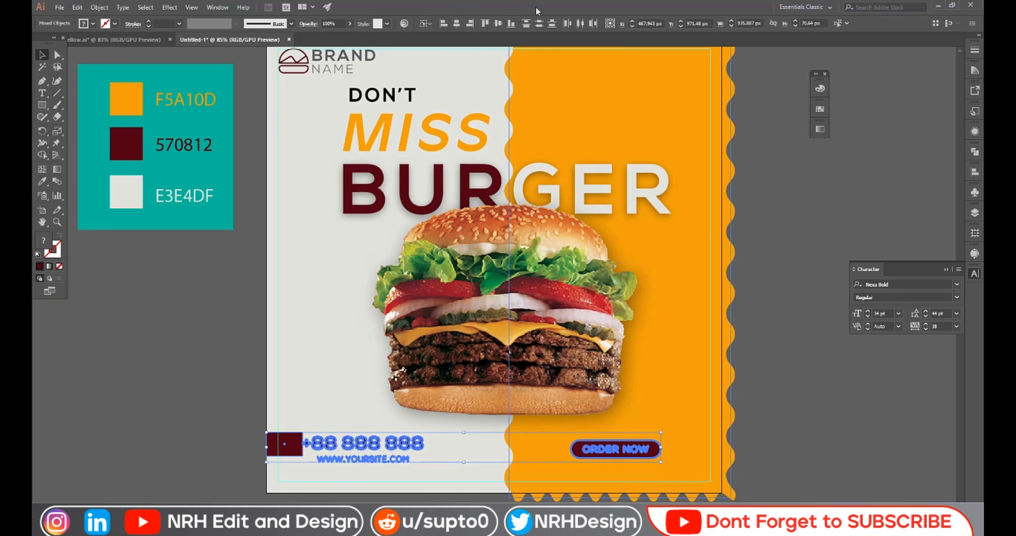
pyautogui.click(499, 22)
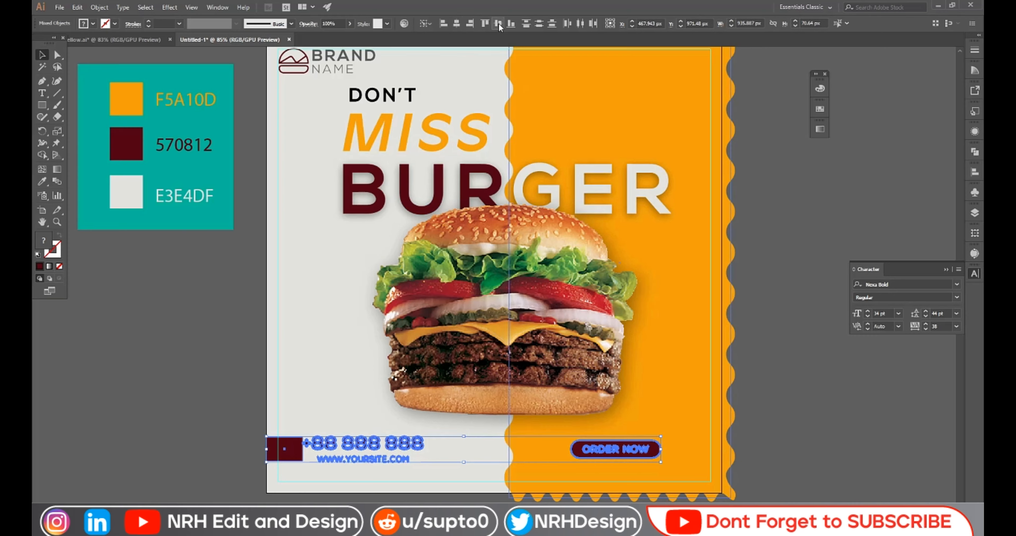
pyautogui.click(215, 403)
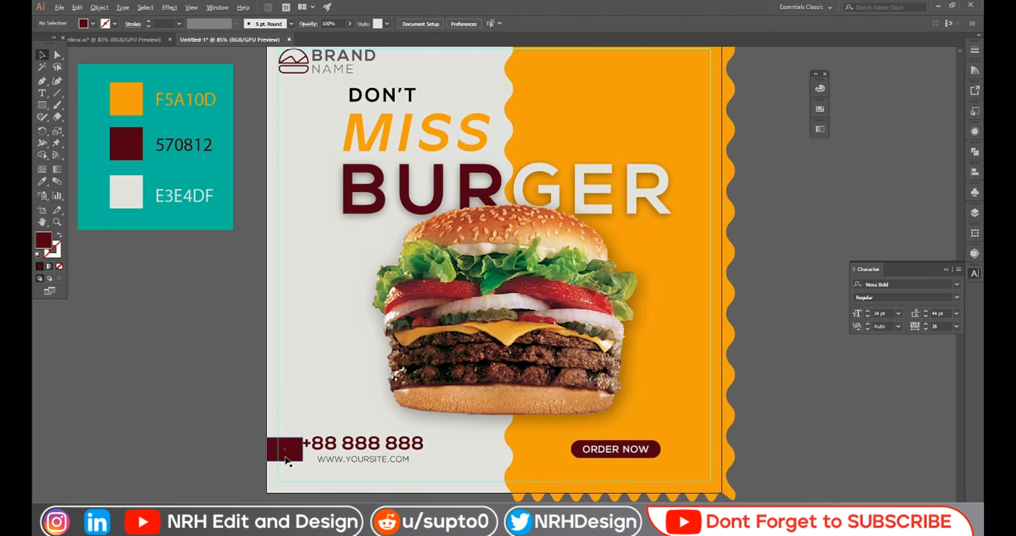
# Duplicate the dark red edge rectangle horizontally to the artboard's right edge, beside the ORDER NOW button
pyautogui.moveTo(315, 451); pyautogui.dragTo(705, 450)
pyautogui.click(749, 472)
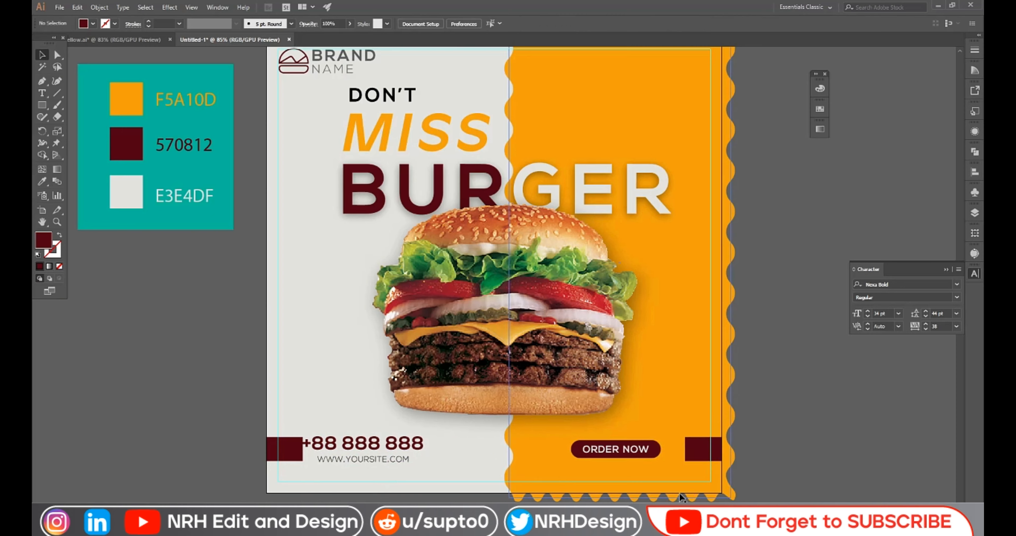
# Ungroup the contact details from the ORDER NOW button
pyautogui.click(604, 451)
pyautogui.rightClick(603, 450)
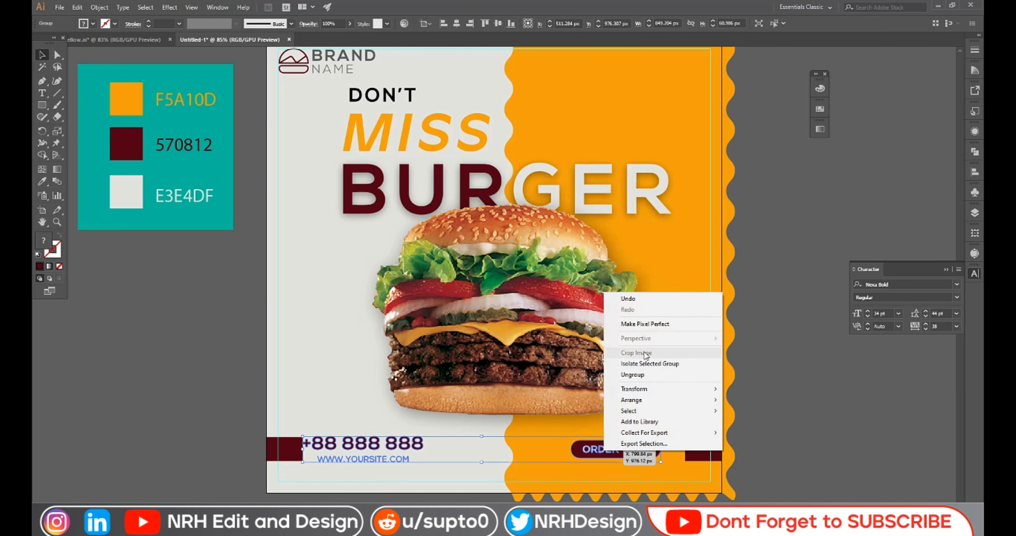
pyautogui.click(645, 374)
pyautogui.click(694, 396)
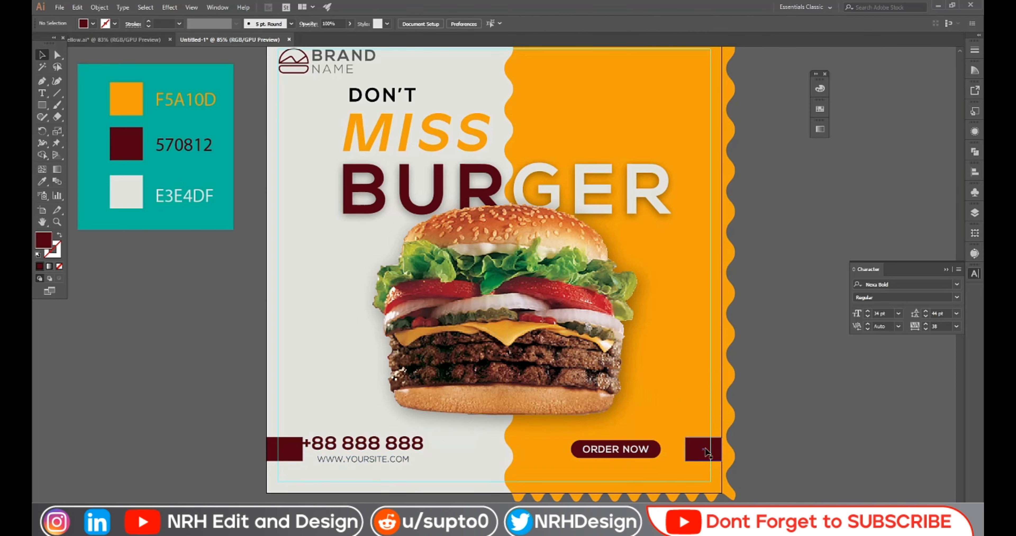
# Move the ORDER NOW button horizontally until it meets the dark red rectangle at the artboard's right edge
pyautogui.click(654, 450)
pyautogui.moveTo(656, 450); pyautogui.dragTo(660, 449)
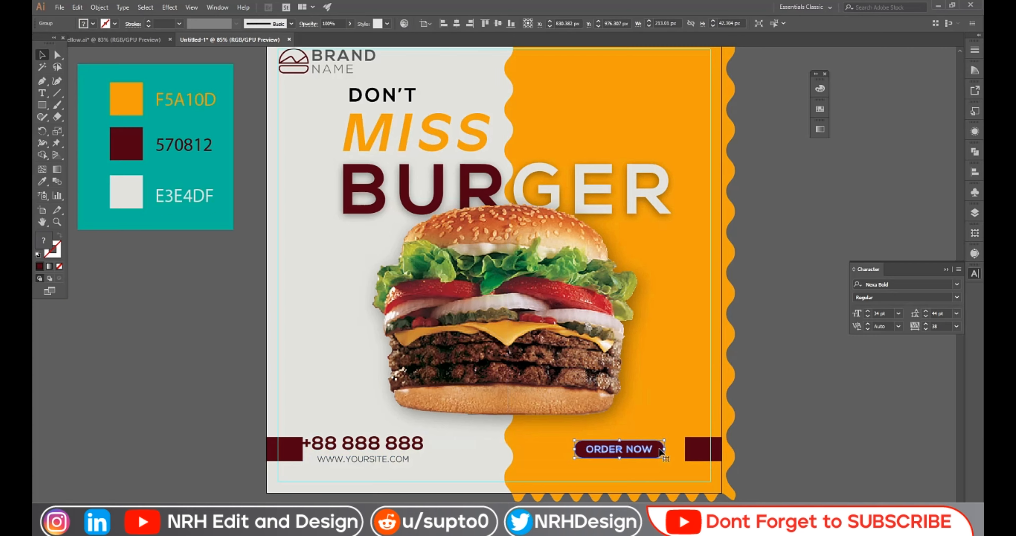
pyautogui.hotkey('shift', 'Right')
pyautogui.hotkey('shift', 'Right')
pyautogui.hotkey('shift', 'Right')
pyautogui.hotkey('shift', 'Right')
pyautogui.hotkey('shift', 'Right')
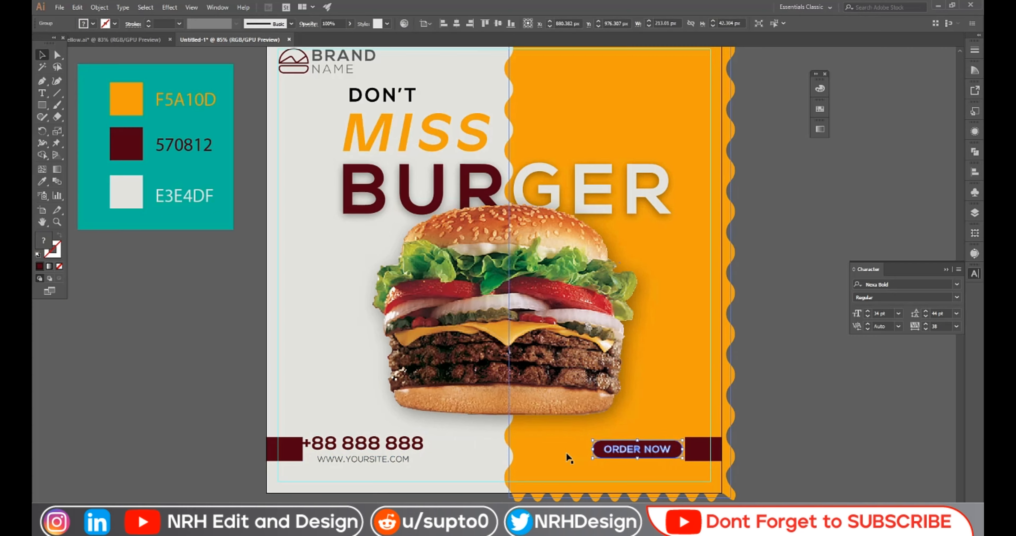
pyautogui.hotkey('shift', 'Right')
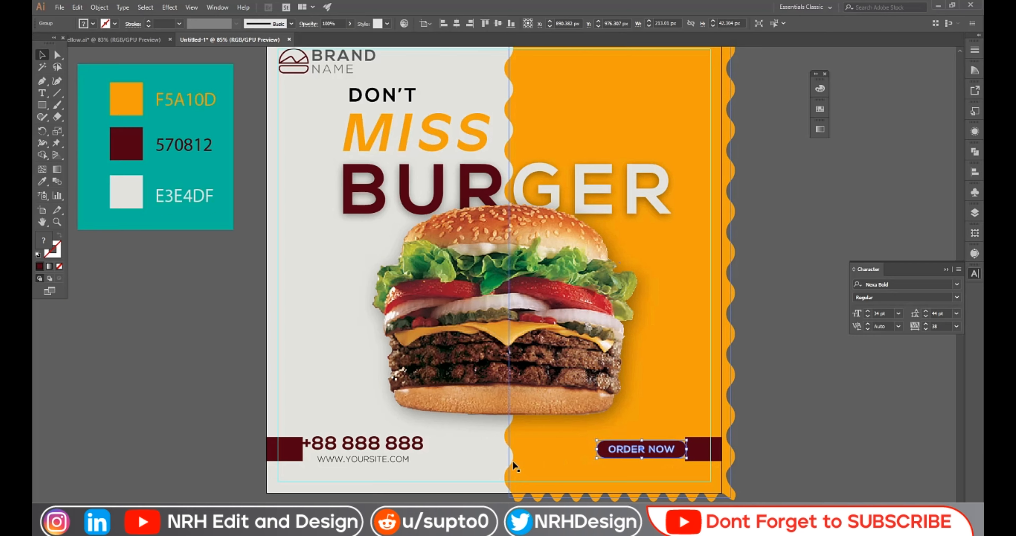
pyautogui.press('Left')
# Delete the dark red rectangle beside the ORDER NOW button and narrow the one beside the phone number to about 78 px
pyautogui.click(705, 452)
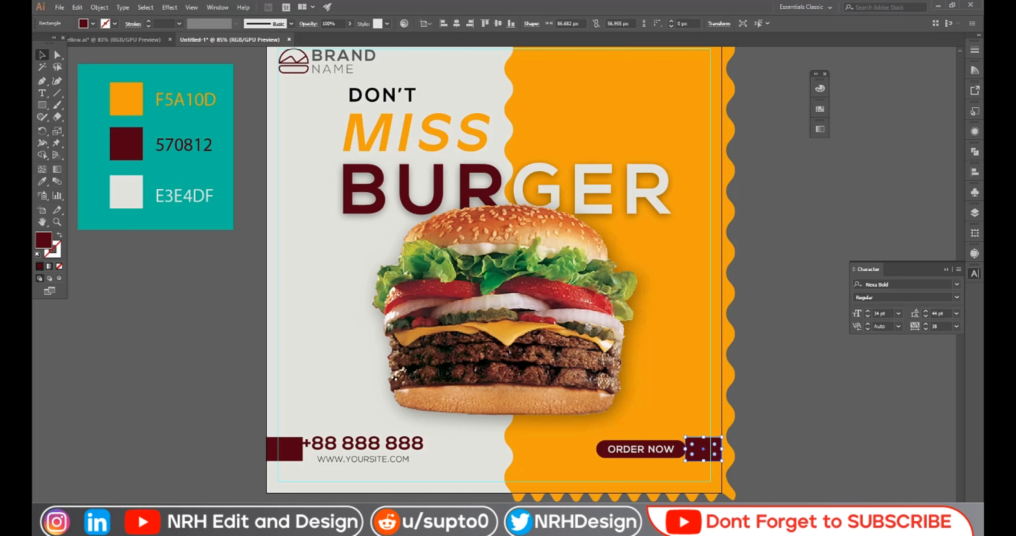
pyautogui.moveTo(712, 453); pyautogui.dragTo(300, 448)
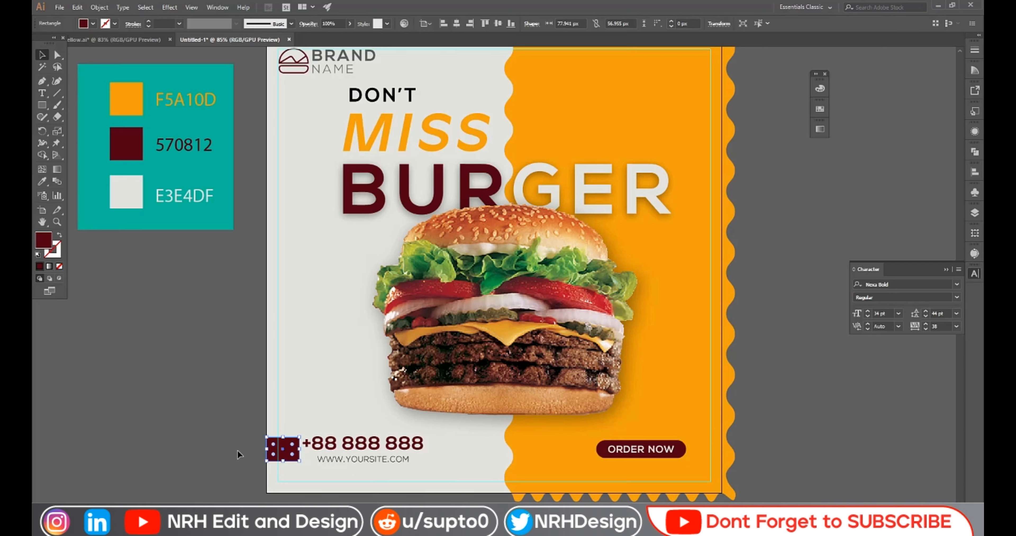
# Nudge the remaining dark red edge rectangle up until it lines up with the phone number
pyautogui.press('Up')
pyautogui.press('Up')
pyautogui.press('Up')
pyautogui.press('Up')
pyautogui.press('Up')
pyautogui.press('Up')
pyautogui.press('Up')
pyautogui.press('Up')
pyautogui.press('Up')
pyautogui.press('Up')
pyautogui.press('Up')
pyautogui.press('Up')
pyautogui.press('Up')
pyautogui.press('Up')
pyautogui.press('Down')
pyautogui.press('Down')
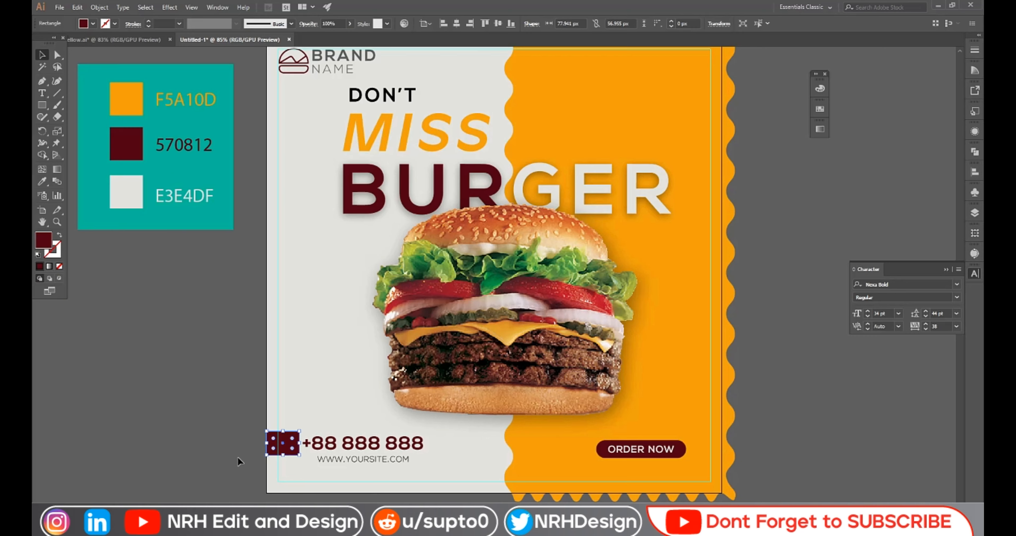
pyautogui.click(231, 453)
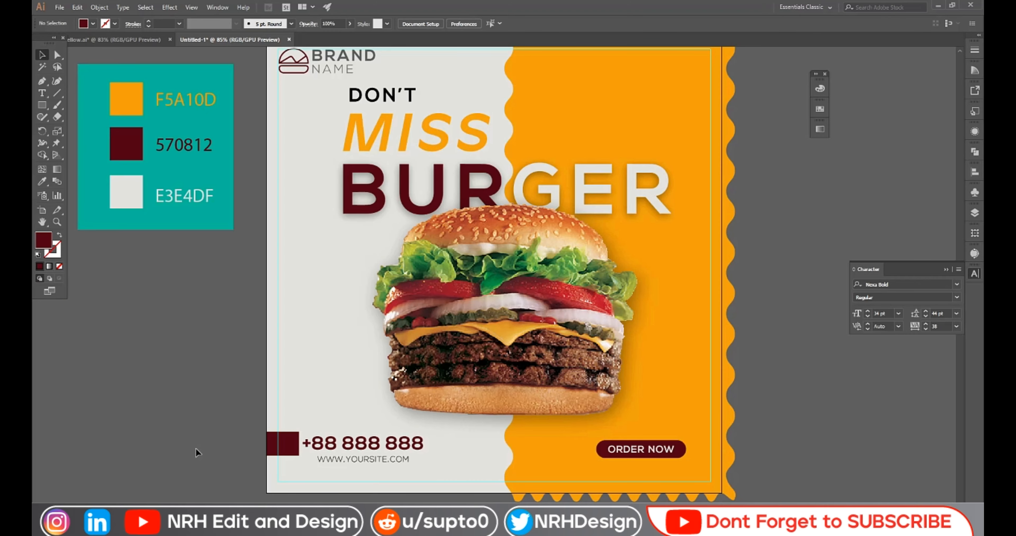
# Recolor the BRAND NAME logo text black
pyautogui.scroll(1, 197, 453)
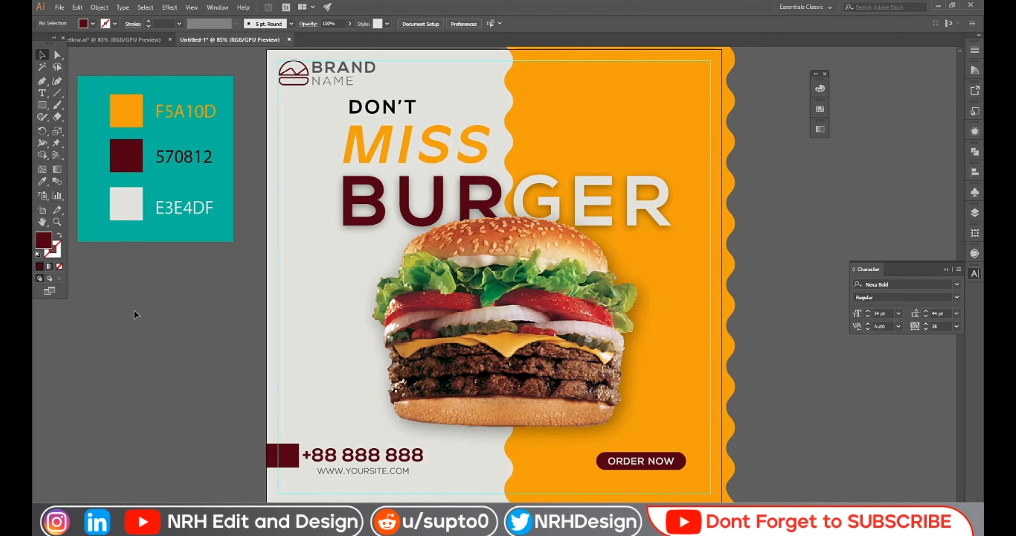
pyautogui.click(345, 74)
pyautogui.click(93, 23)
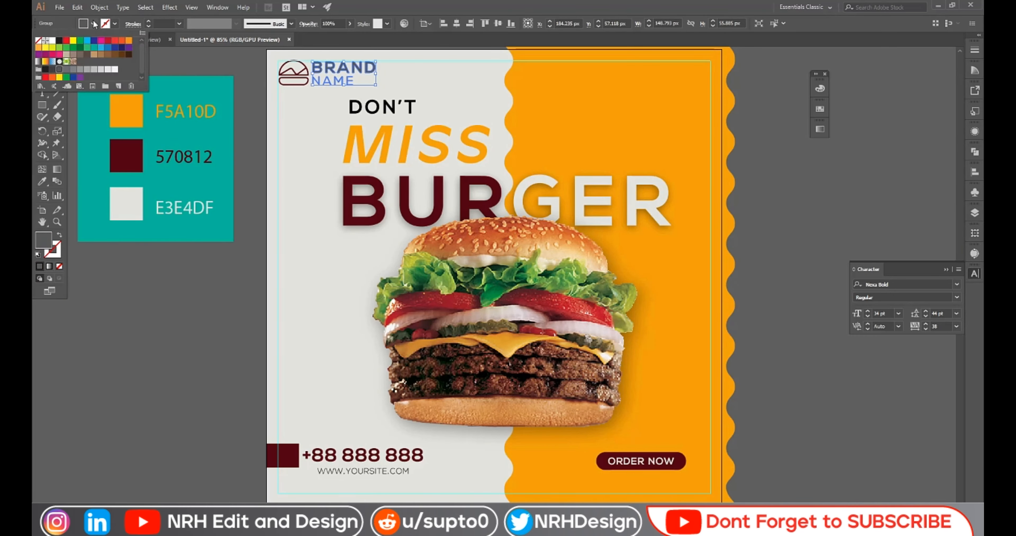
pyautogui.click(47, 41)
pyautogui.click(116, 304)
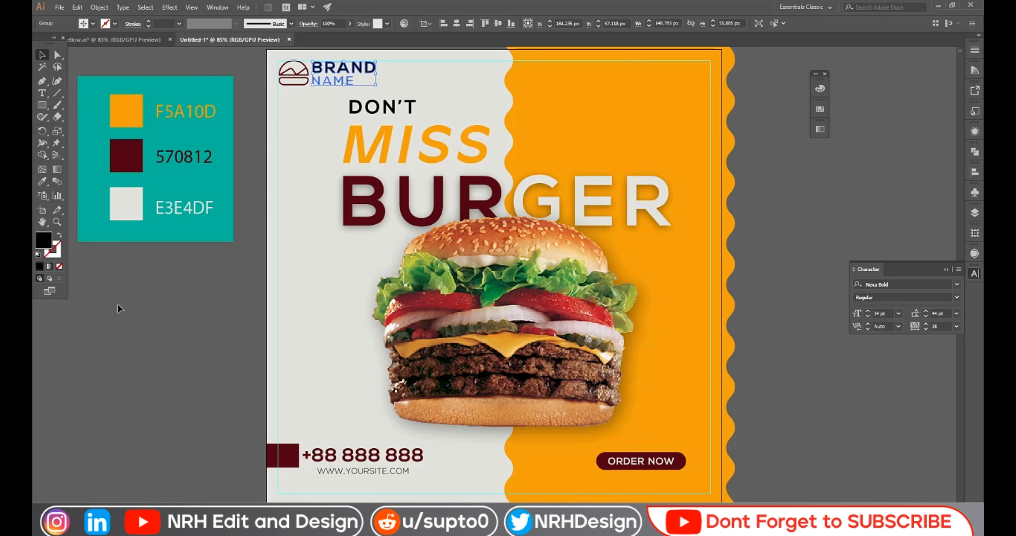
pyautogui.click(117, 304)
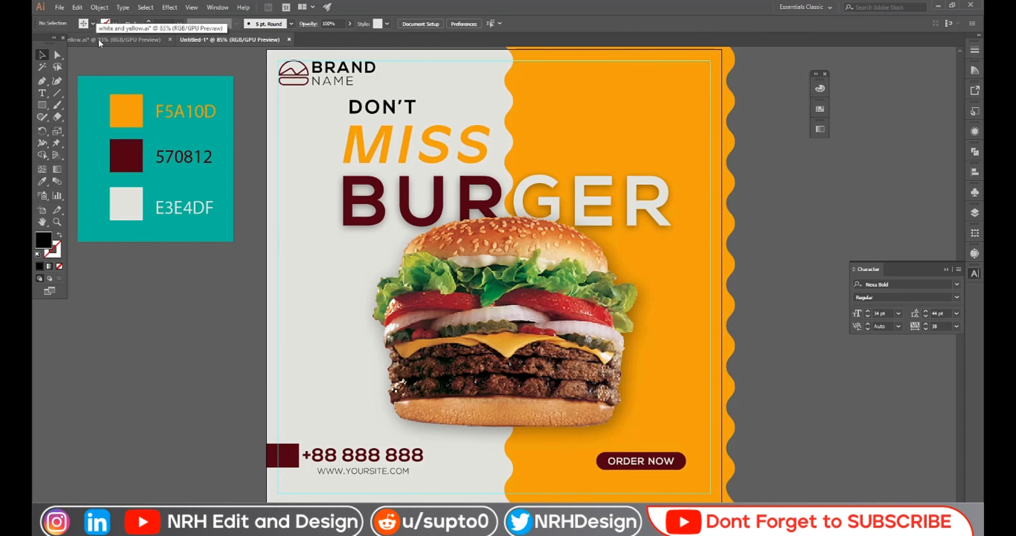
pyautogui.click(373, 69)
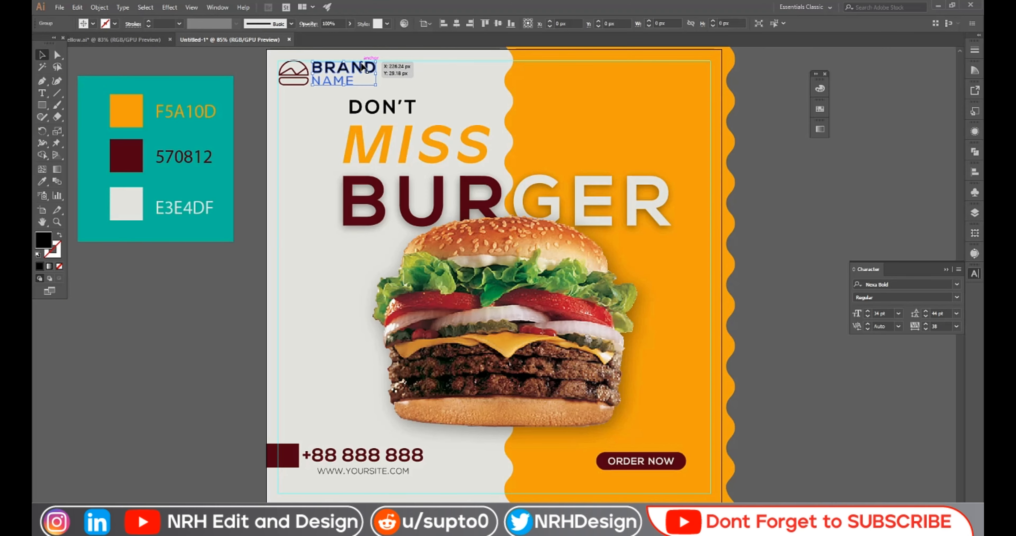
pyautogui.click(93, 24)
pyautogui.click(177, 56)
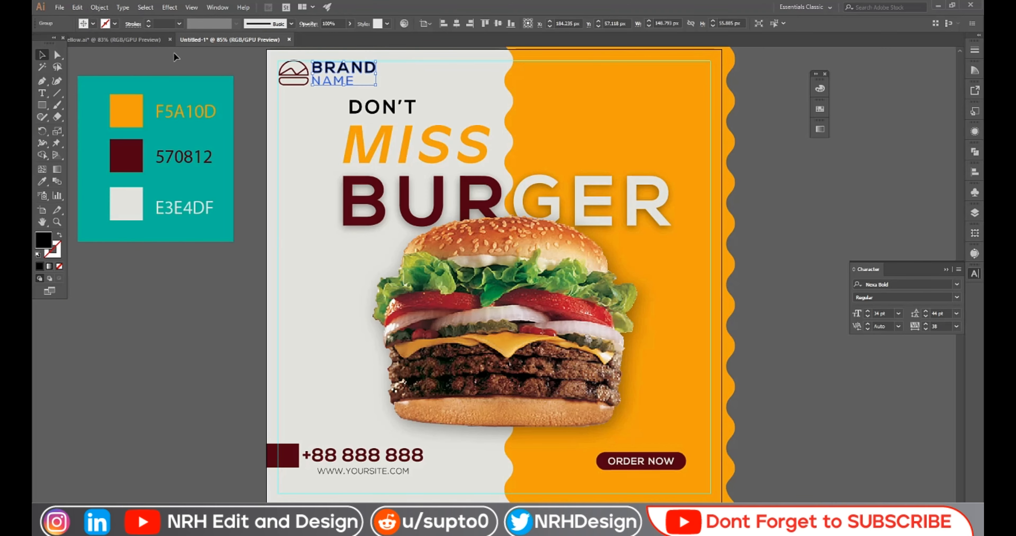
pyautogui.hotkey('ctrl', '-')
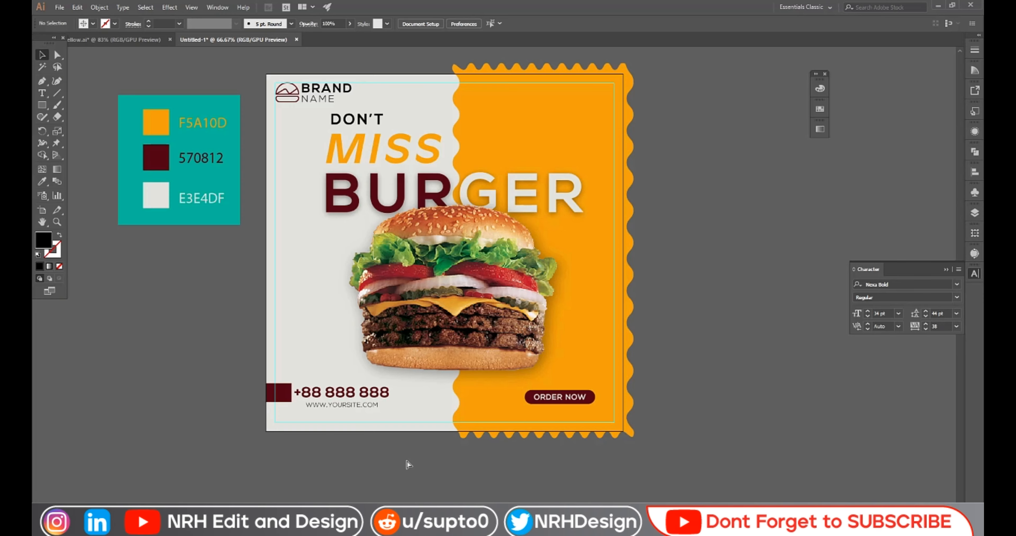
pyautogui.hotkey('ctrl', '0')
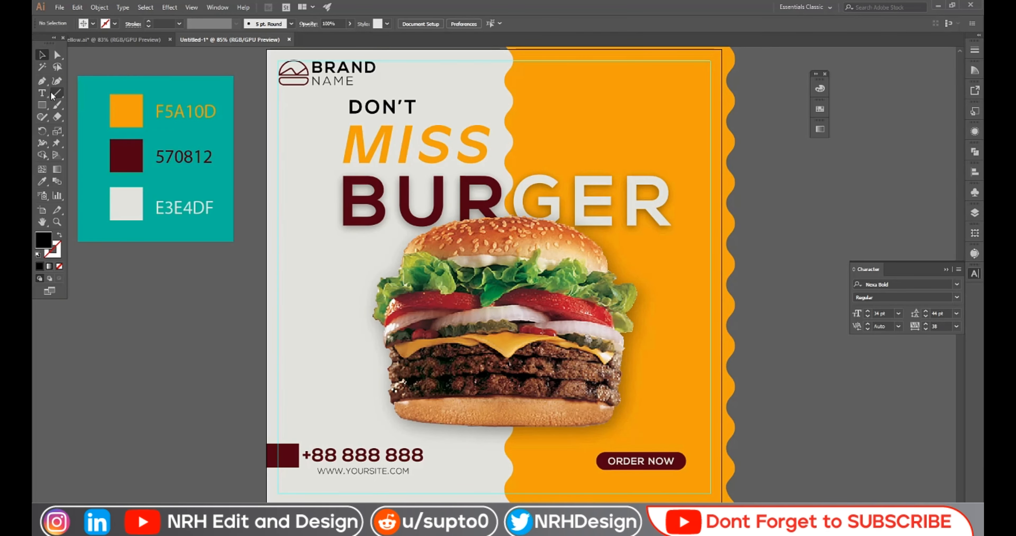
# Draw a circle left of the burger, fill it with the palette's dark red 570812 and enlarge it to about 101 px
pyautogui.moveTo(44, 105); pyautogui.dragTo(63, 129)
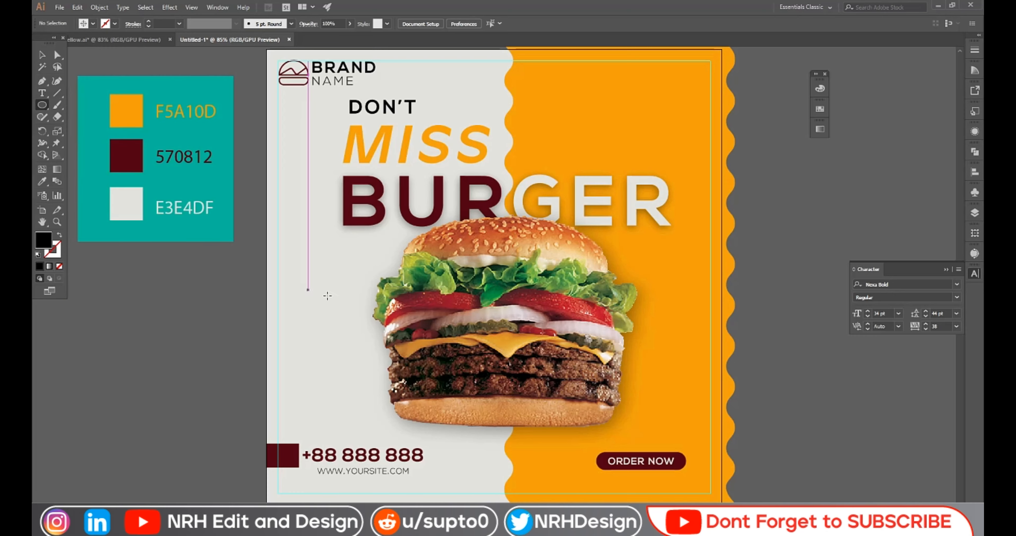
pyautogui.moveTo(334, 286); pyautogui.dragTo(323, 302)
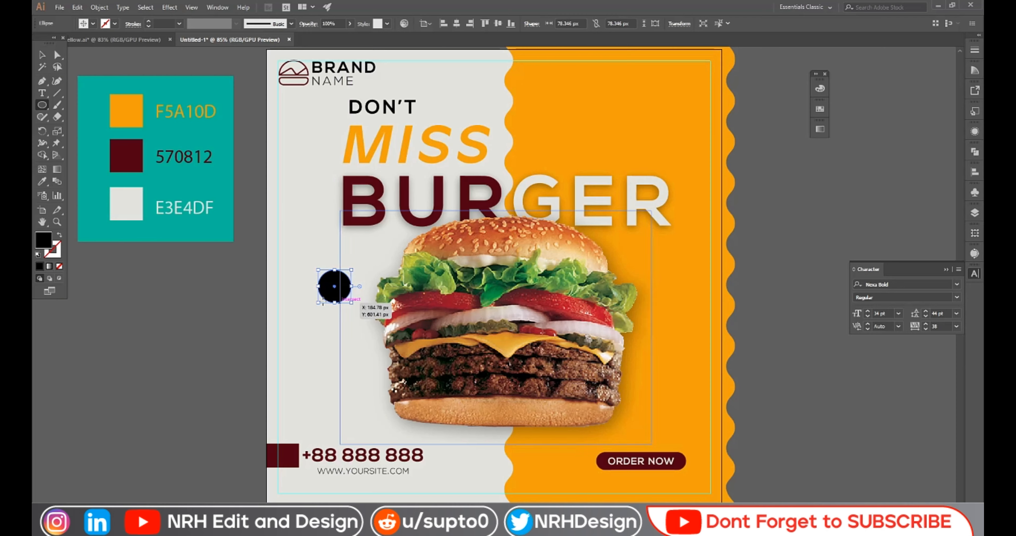
pyautogui.click(43, 180)
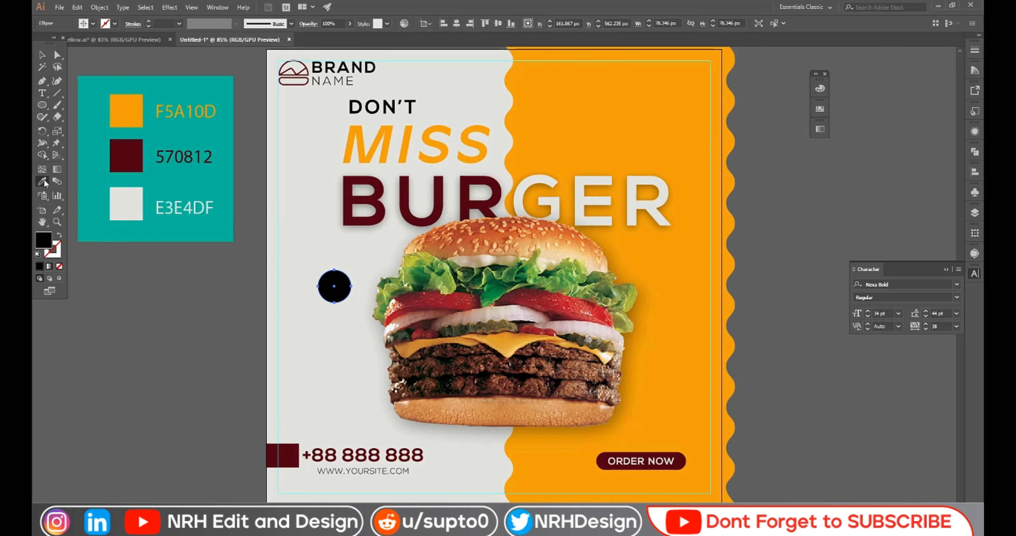
pyautogui.click(131, 159)
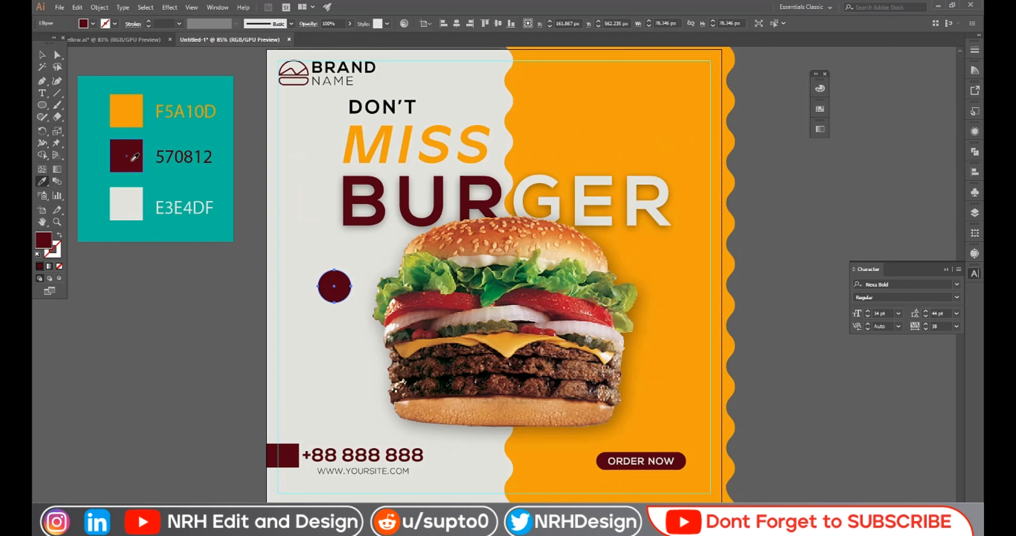
pyautogui.click(44, 57)
pyautogui.moveTo(351, 302); pyautogui.dragTo(355, 314)
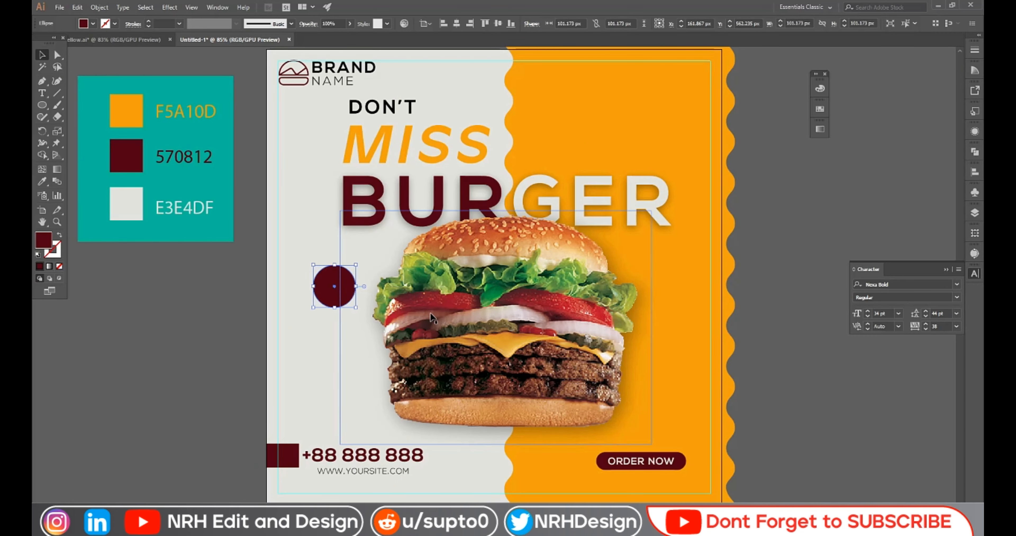
# Duplicate the circle behind the original, enlarge the copy to about 134 px and fill it with the palette's orange F5A10D
pyautogui.press('ctrl')
pyautogui.moveTo(356, 308); pyautogui.dragTo(364, 315)
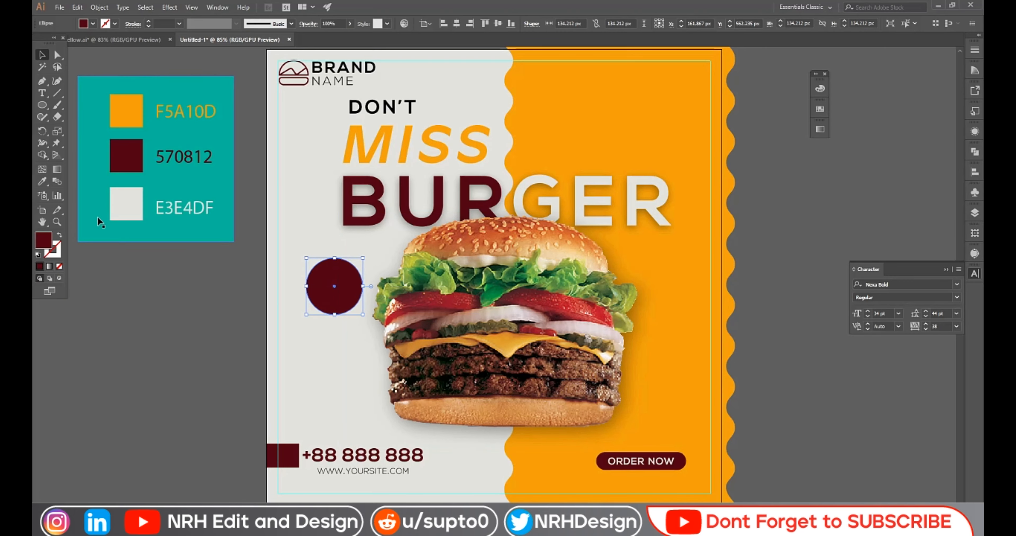
pyautogui.click(41, 180)
pyautogui.click(121, 117)
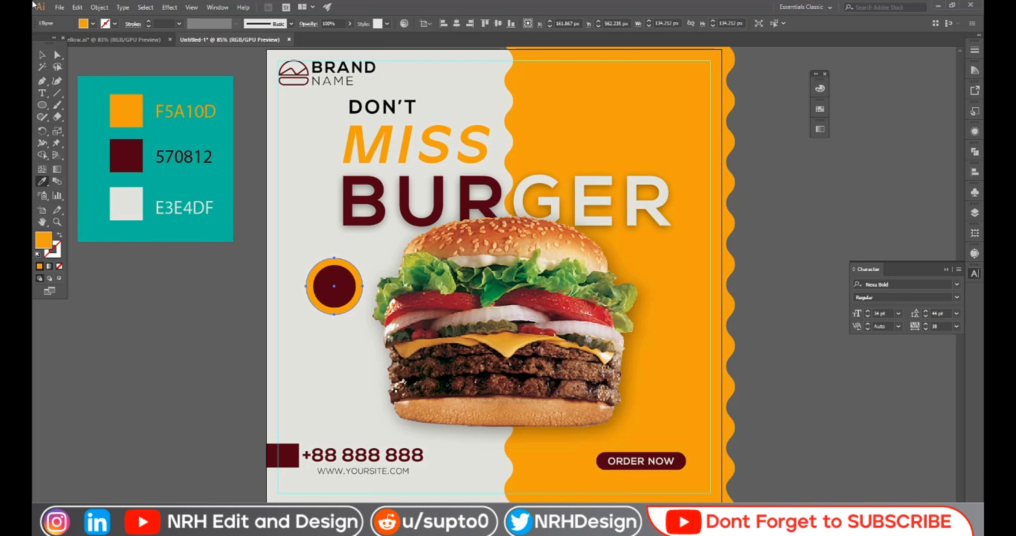
# Enlarge the inner dark red circle about its center to about 114 px, leaving a thinner orange ring
pyautogui.click(42, 54)
pyautogui.click(246, 342)
pyautogui.click(337, 293)
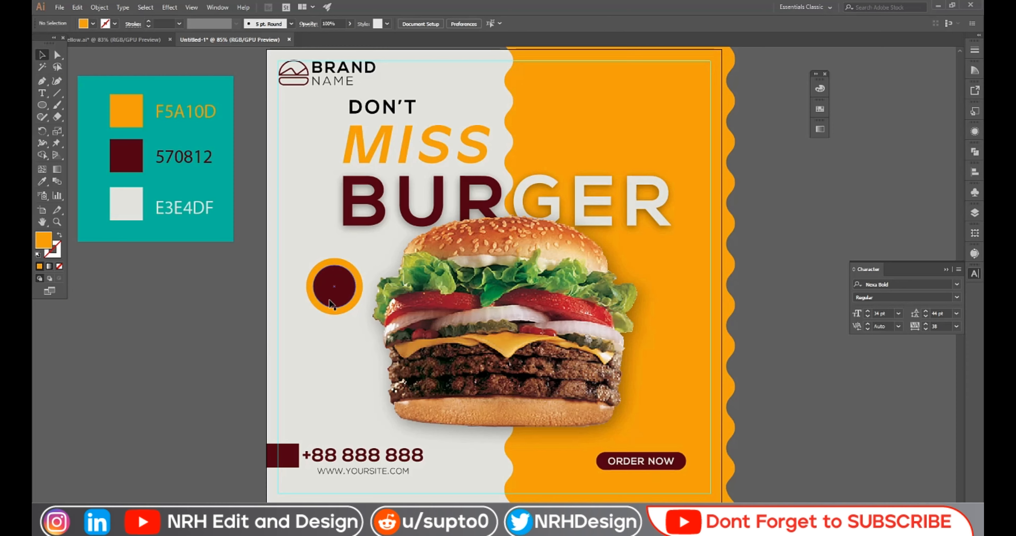
pyautogui.moveTo(357, 308); pyautogui.dragTo(359, 312)
pyautogui.click(171, 339)
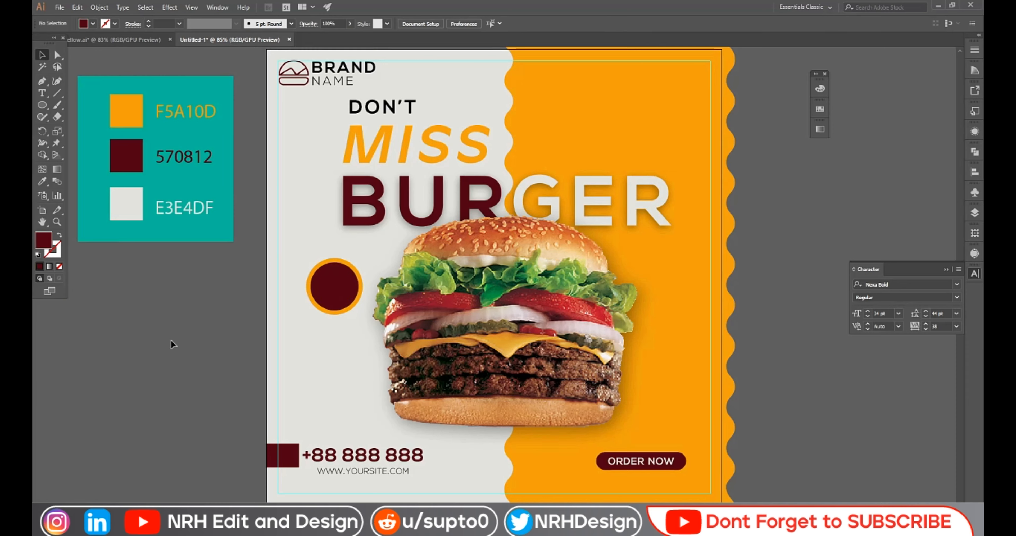
# Apply a Zig Zag effect to the dark red circle with size 2 px, absolute, 5 ridges per segment and smooth points
pyautogui.click(336, 298)
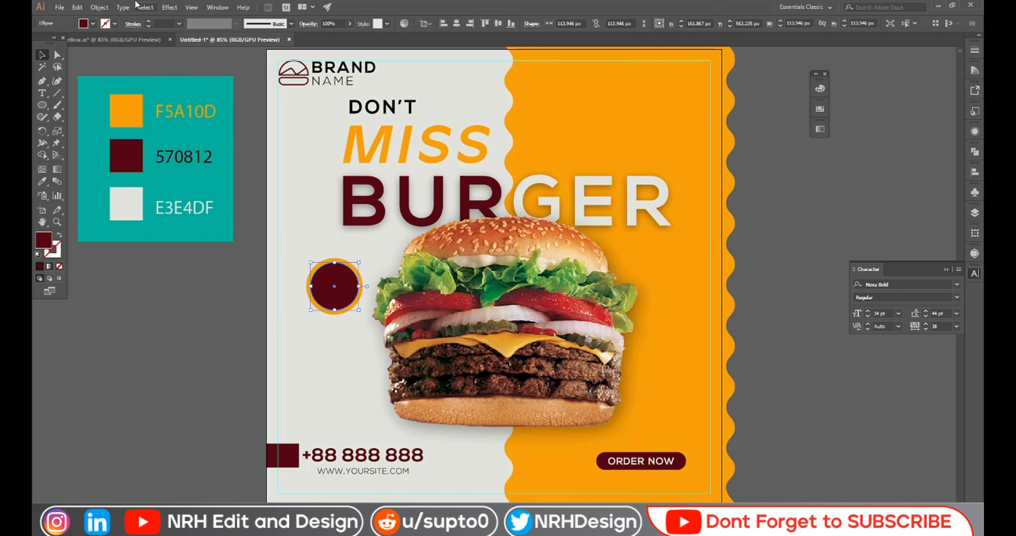
pyautogui.click(169, 7)
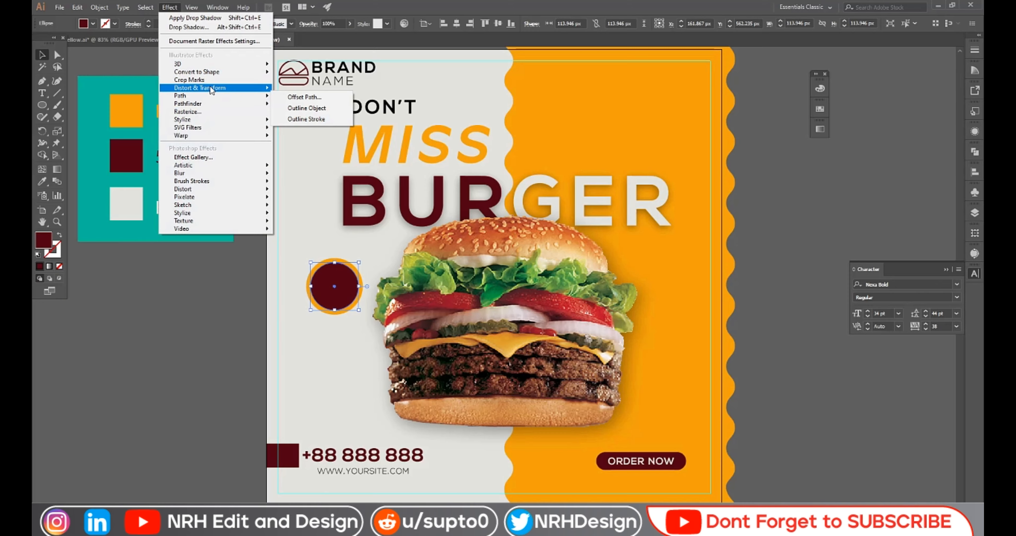
pyautogui.click(303, 154)
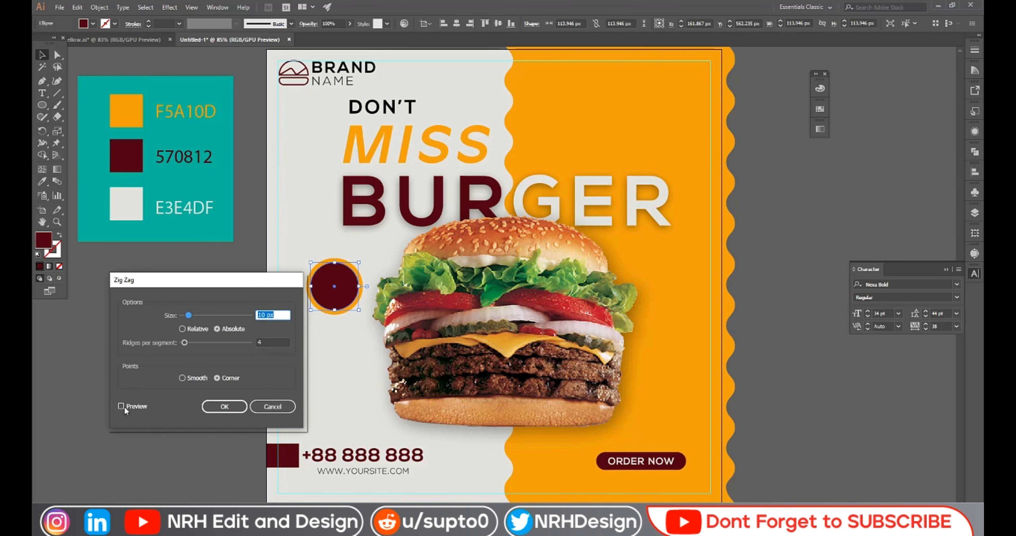
pyautogui.click(122, 406)
pyautogui.click(182, 378)
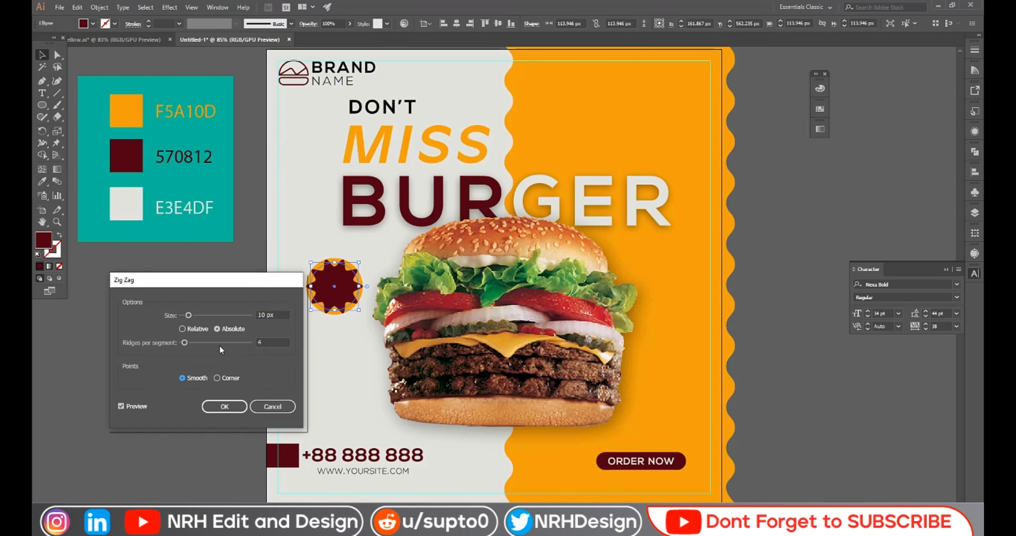
pyautogui.scroll(-7, 275, 311)
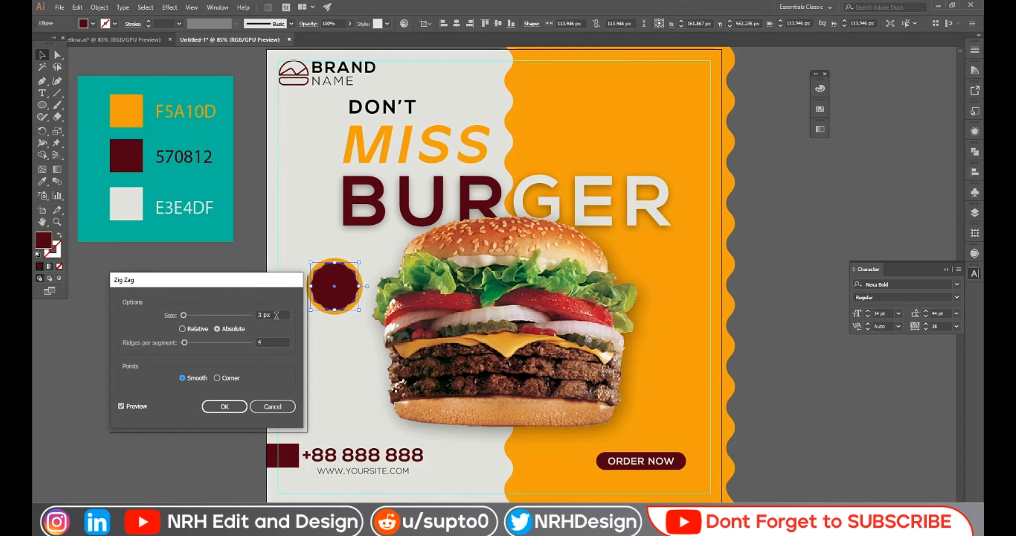
pyautogui.scroll(1, 274, 338)
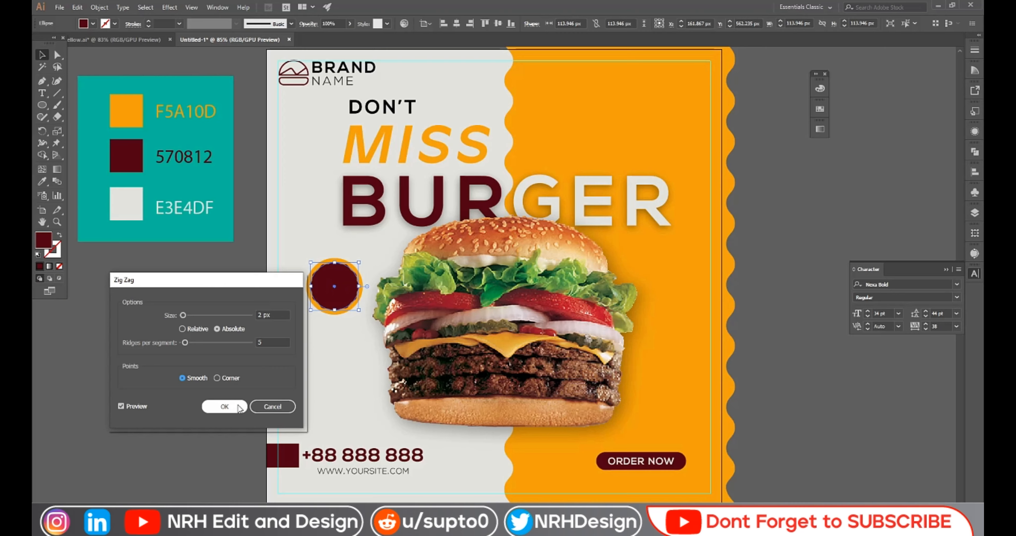
pyautogui.click(225, 406)
pyautogui.click(225, 382)
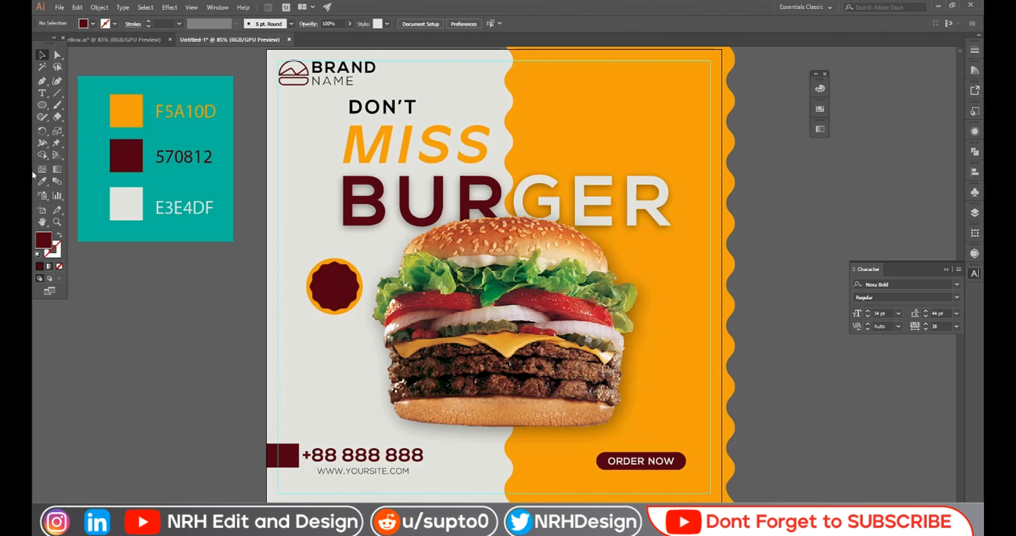
# Add the text "50%" on the empty canvas below the color palette
pyautogui.click(42, 92)
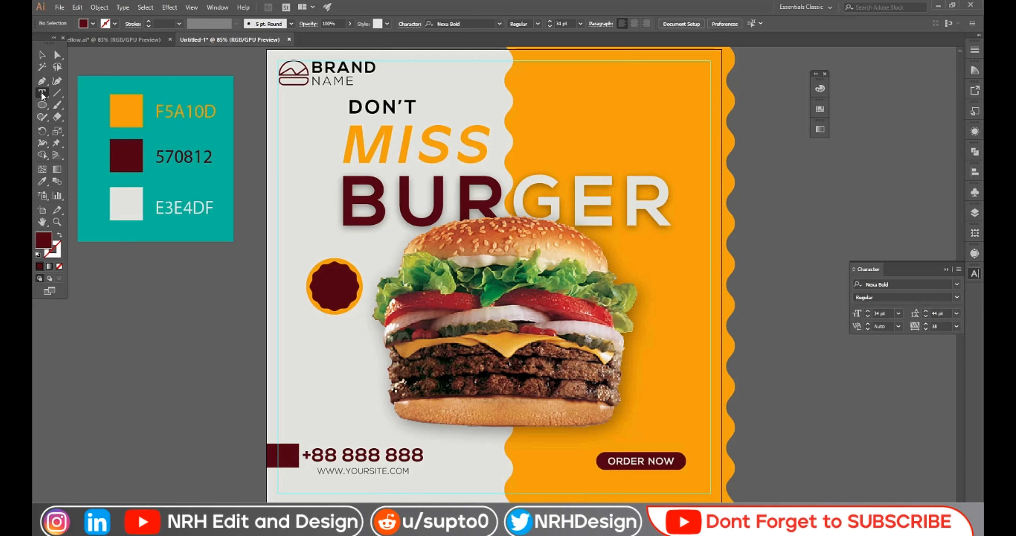
pyautogui.click(90, 280)
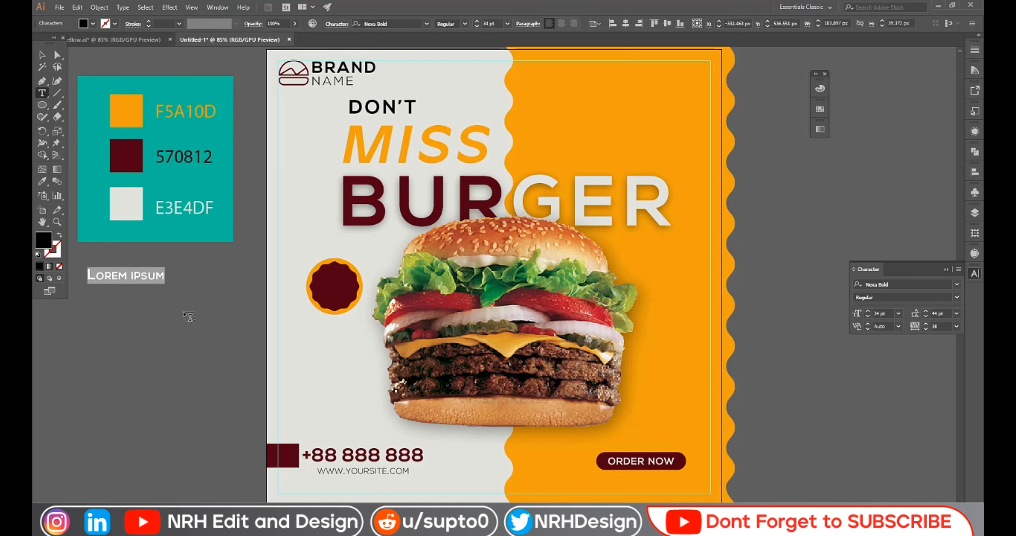
pyautogui.write('50')
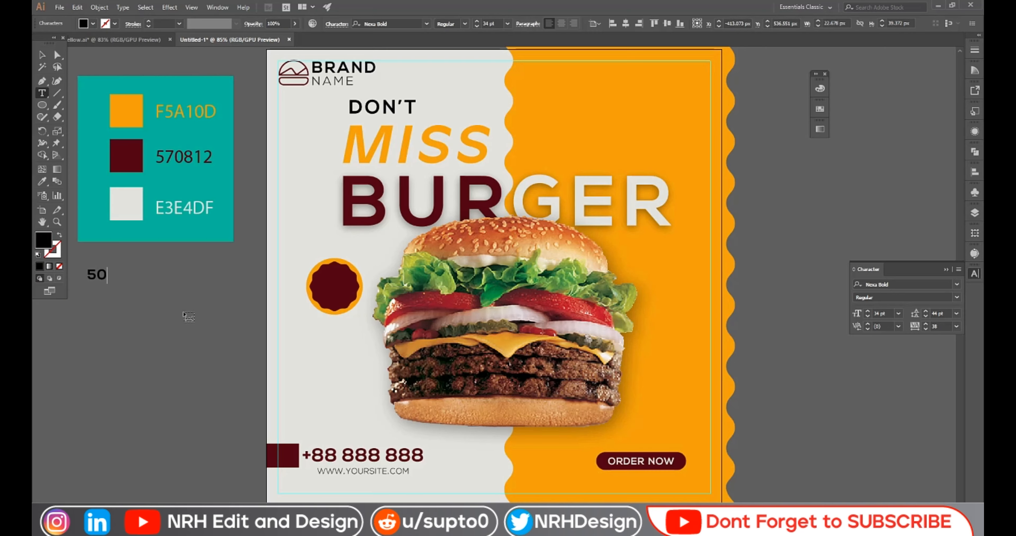
pyautogui.write('%')
pyautogui.click(43, 54)
pyautogui.click(43, 93)
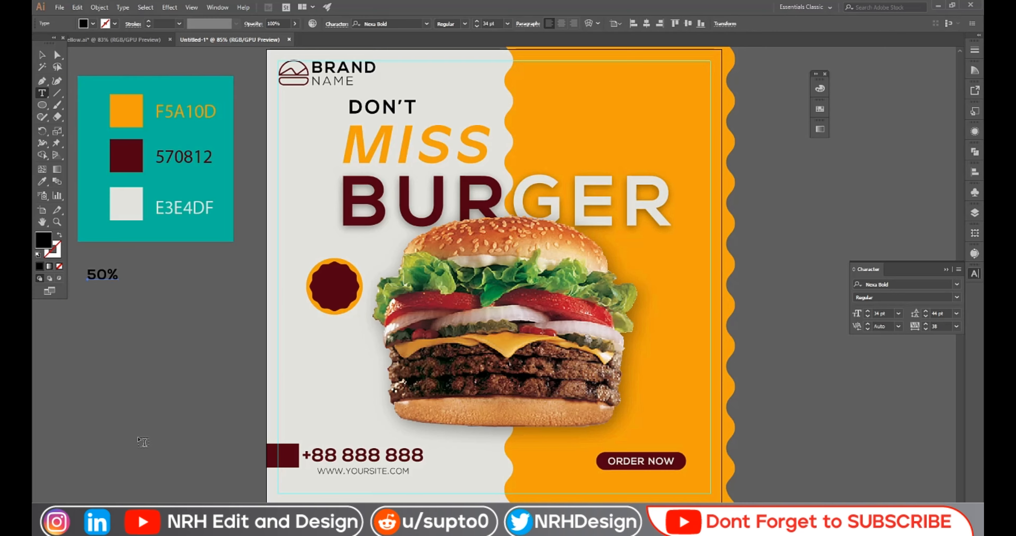
# Add the text "OFF" on the empty canvas below the "50%" text
pyautogui.click(89, 315)
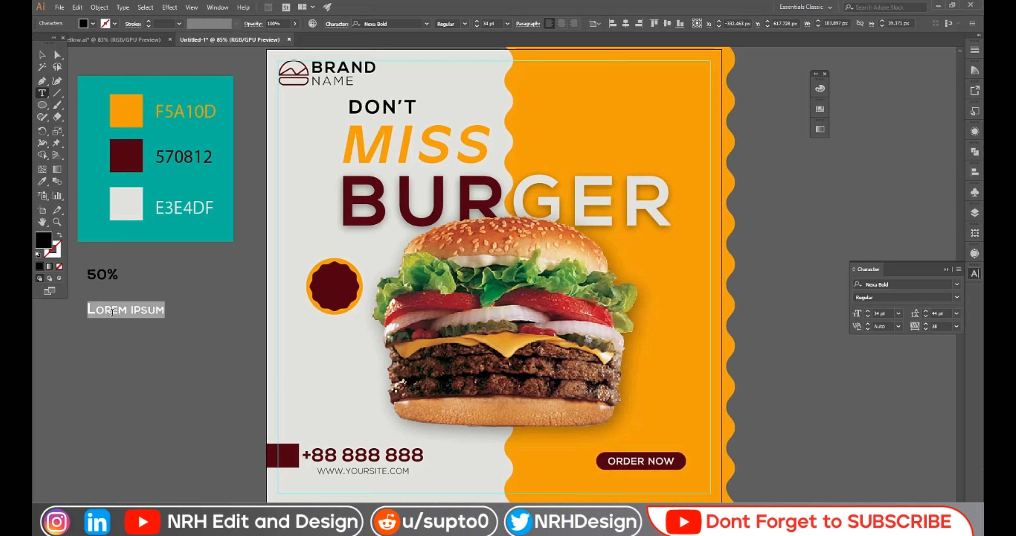
pyautogui.write('OFF')
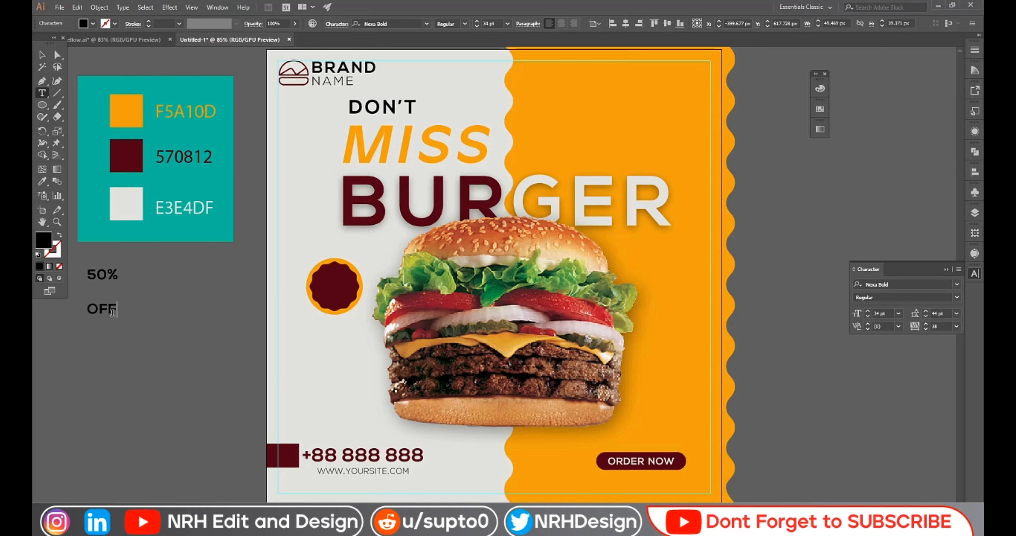
pyautogui.click(42, 55)
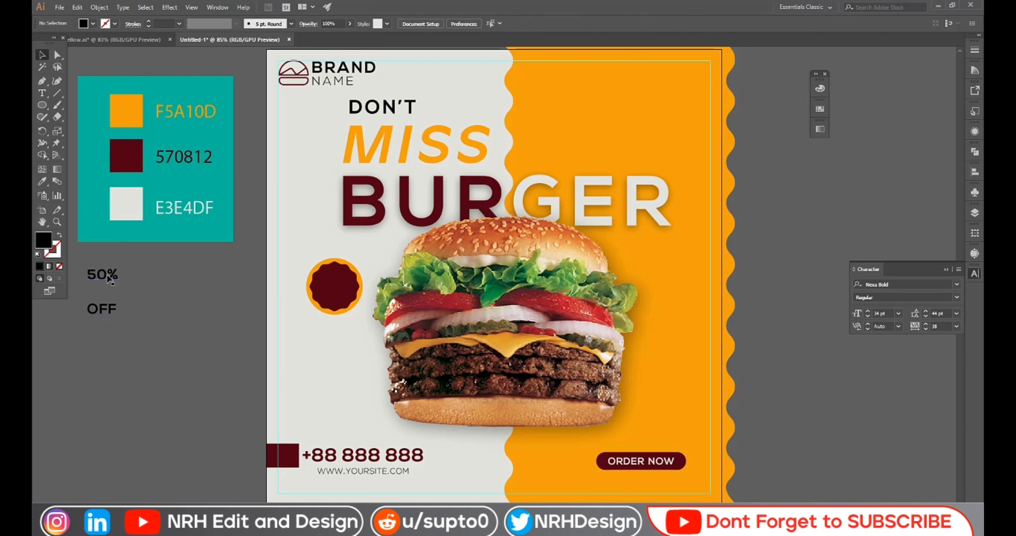
# Move the "50%" text onto the dark red badge, enlarge it to about 42 pt and fill it with white
pyautogui.moveTo(114, 278); pyautogui.dragTo(354, 294)
pyautogui.click(190, 331)
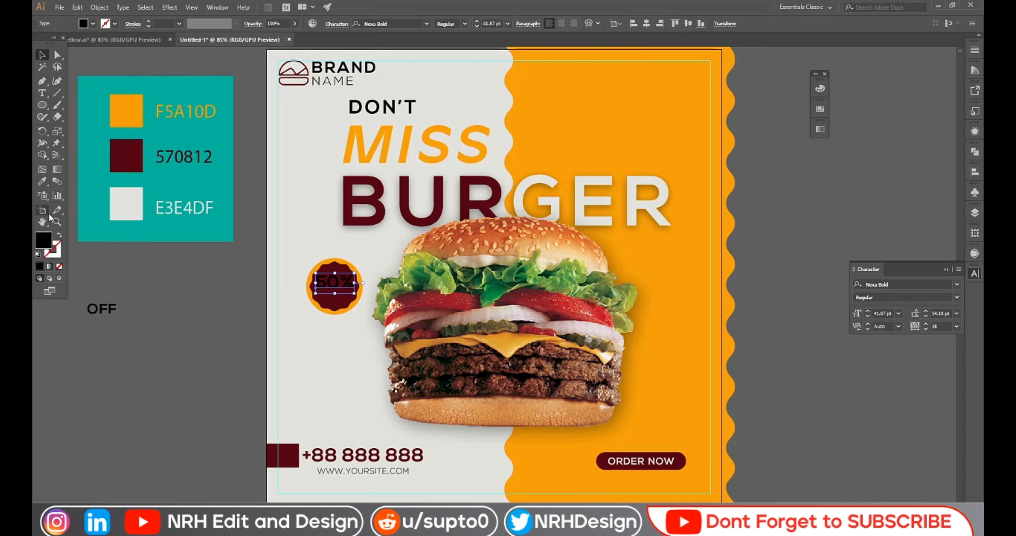
pyautogui.click(93, 24)
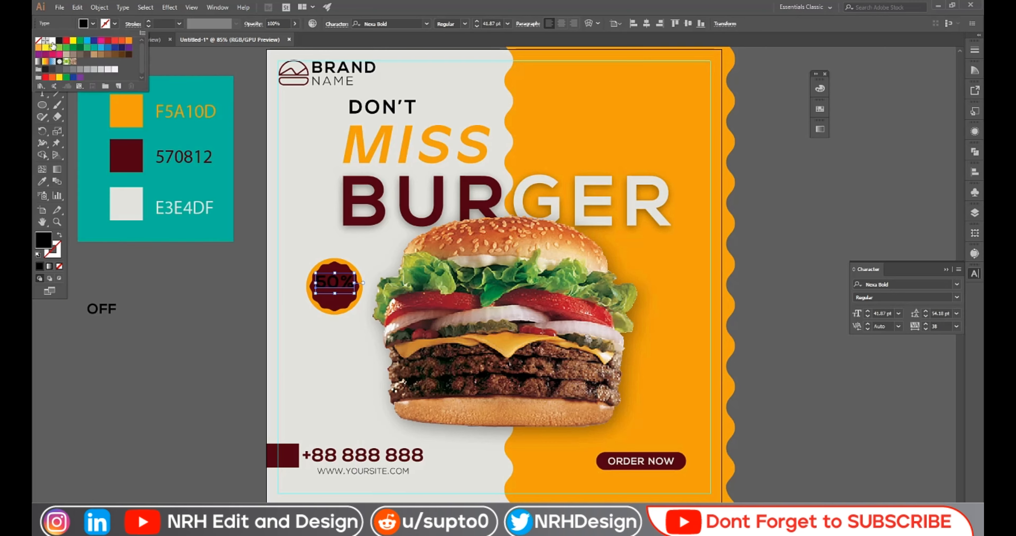
pyautogui.click(51, 42)
pyautogui.click(245, 313)
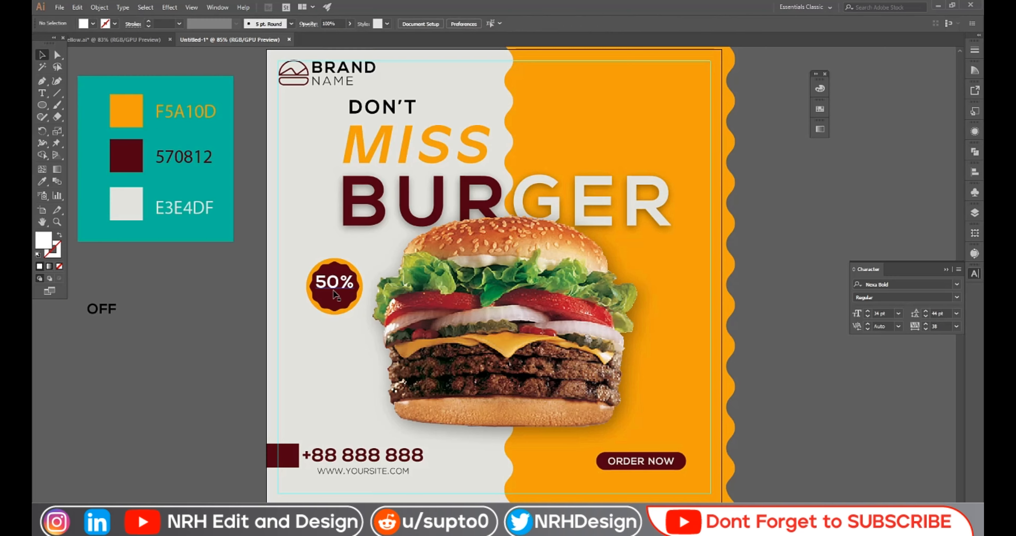
# Scale the "50%" text on the badge down slightly to about 40 pt
pyautogui.click(345, 292)
pyautogui.moveTo(354, 294); pyautogui.dragTo(360, 311)
pyautogui.click(235, 301)
pyautogui.click(332, 305)
pyautogui.click(224, 308)
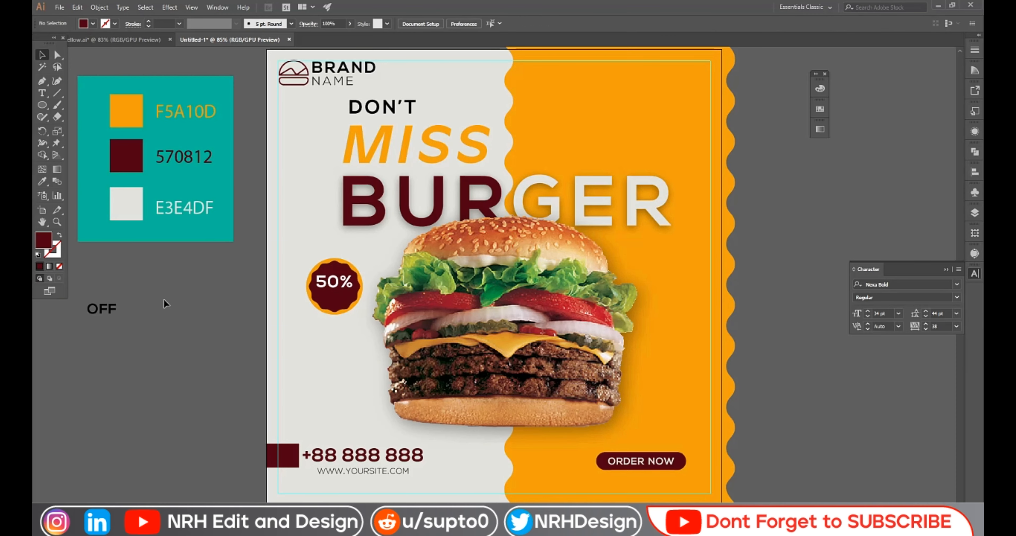
# Center the "50%" text horizontally on the dark red circle
pyautogui.click(337, 288)
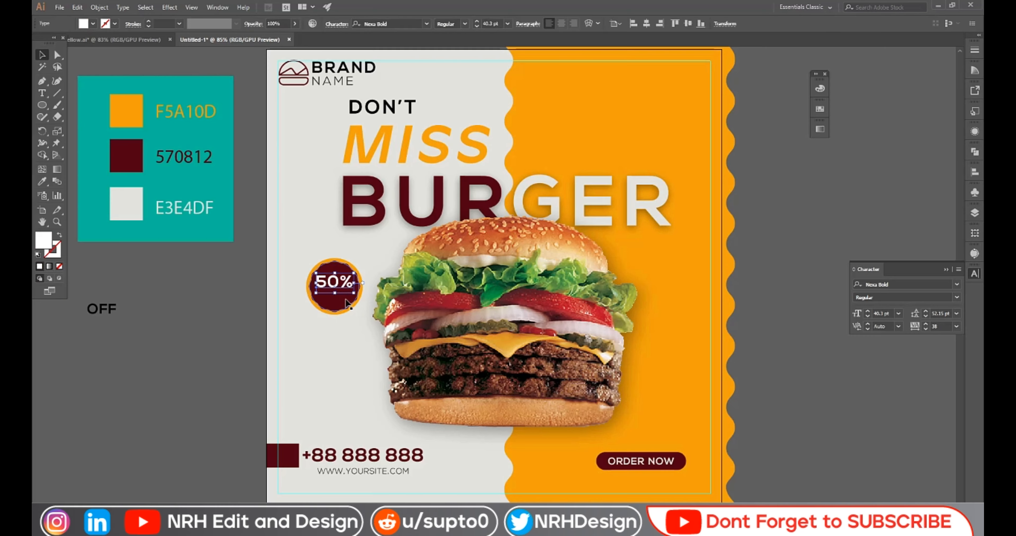
pyautogui.keyDown('shift'); pyautogui.click(346, 304); pyautogui.keyUp('shift')
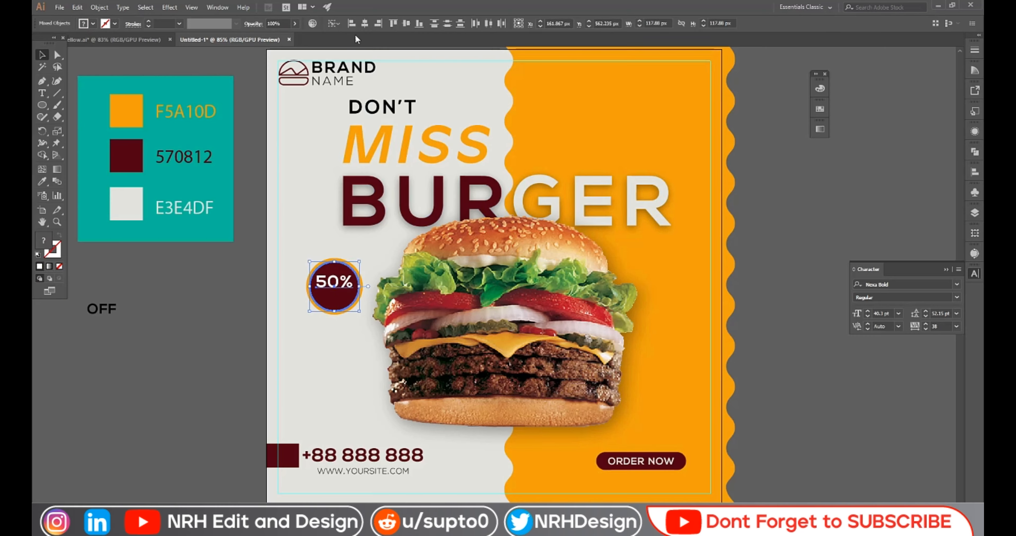
pyautogui.click(365, 23)
pyautogui.click(219, 318)
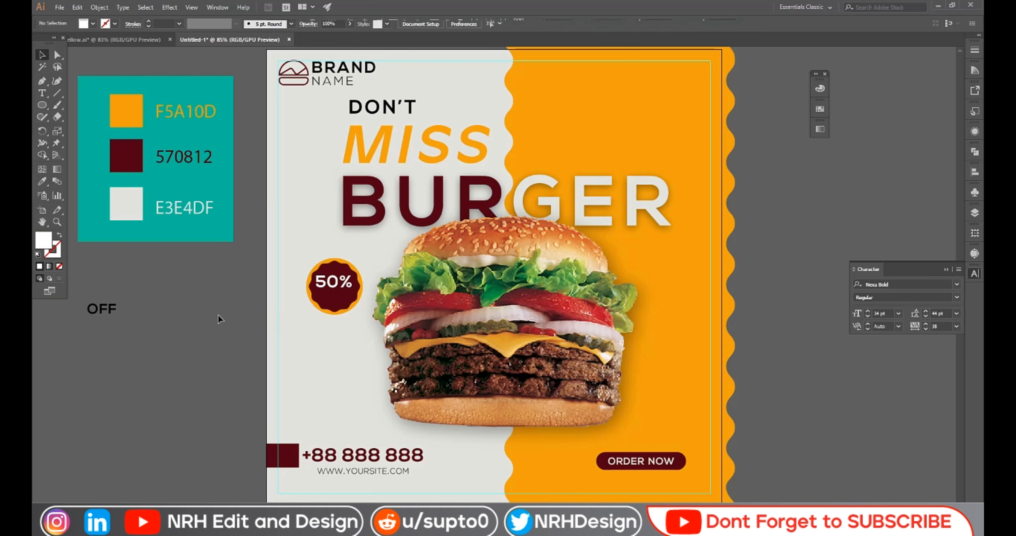
# Fill the "OFF" text with white
pyautogui.click(102, 309)
pyautogui.click(44, 179)
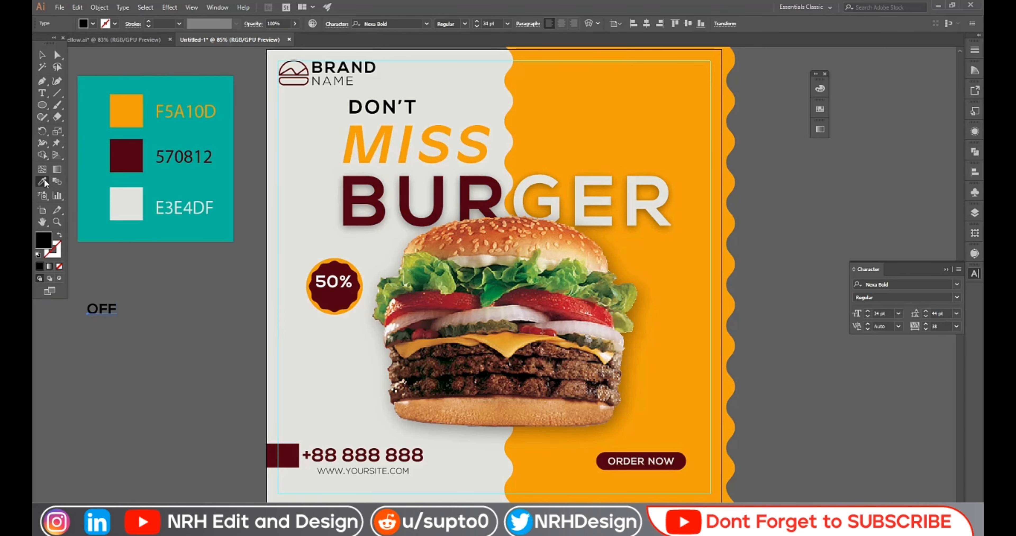
pyautogui.click(92, 23)
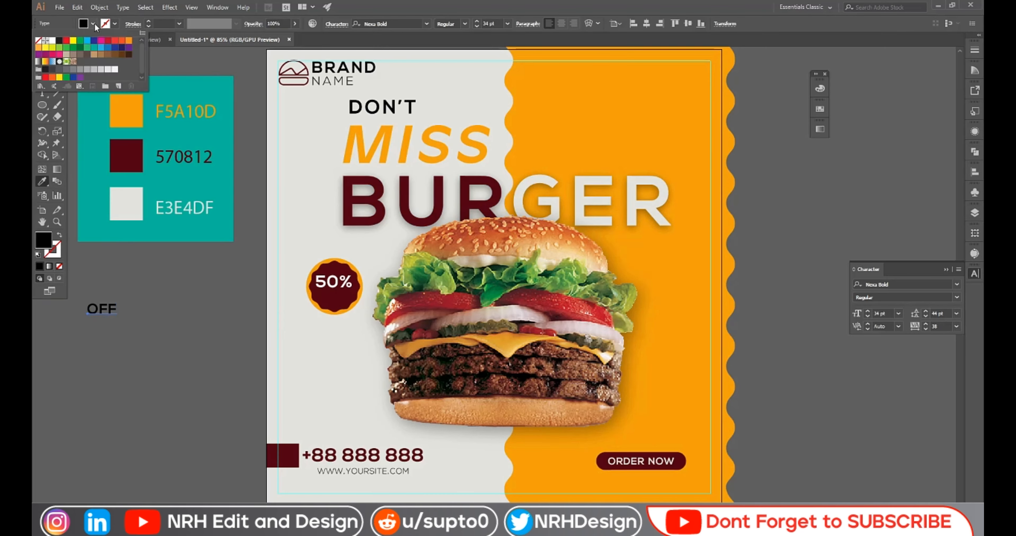
pyautogui.click(49, 44)
pyautogui.press('Escape')
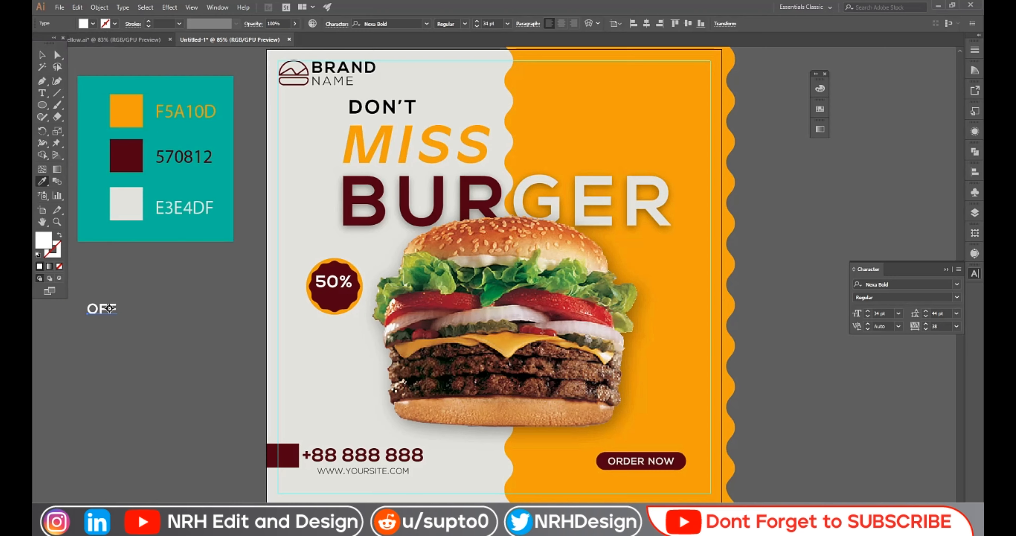
# Increase the tracking of the "OFF" text to 66
pyautogui.click(41, 55)
pyautogui.scroll(3, 950, 326)
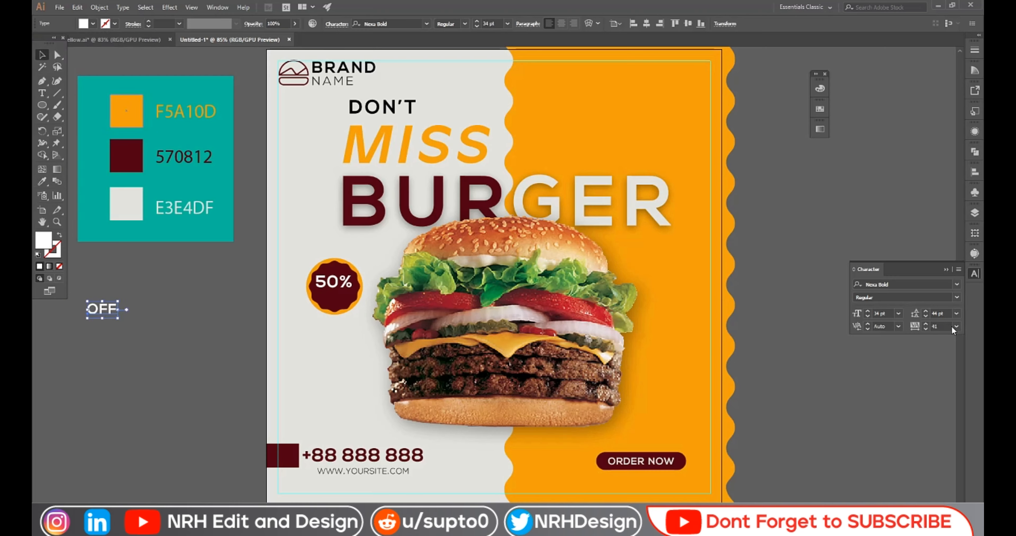
pyautogui.scroll(20, 952, 326)
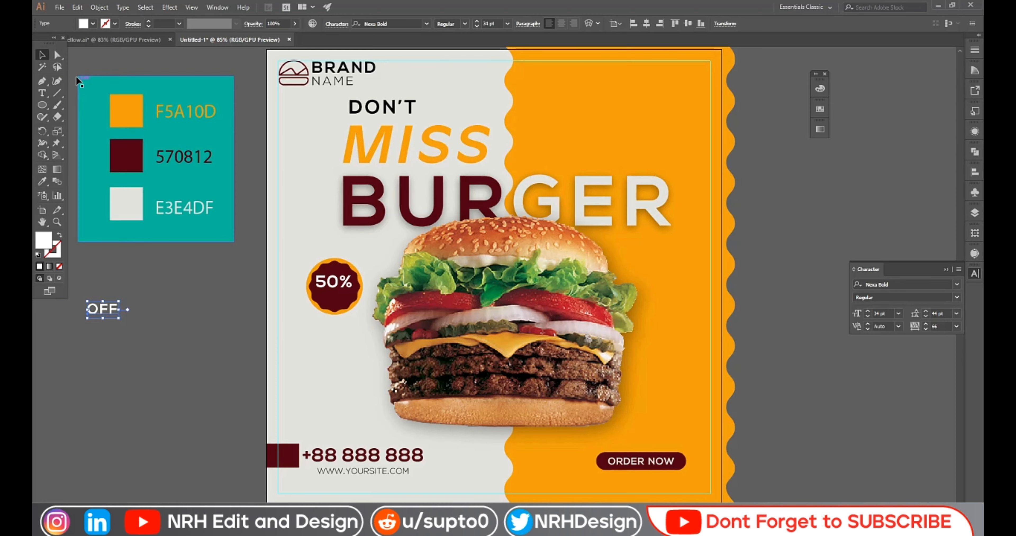
pyautogui.click(187, 367)
# Place the "OFF" text under "50%" inside the badge and convert both texts to outlines
pyautogui.moveTo(93, 310); pyautogui.dragTo(335, 298)
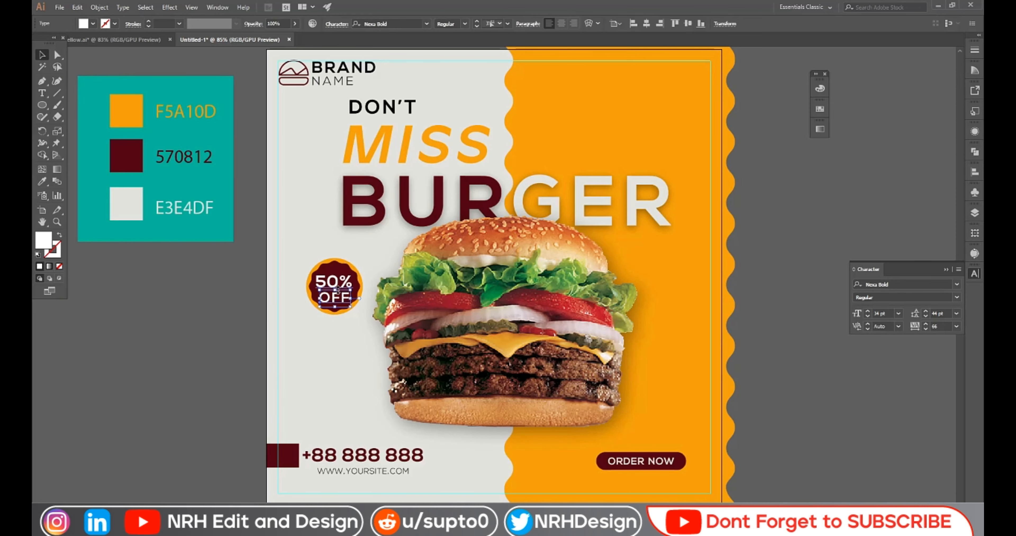
pyautogui.click(181, 354)
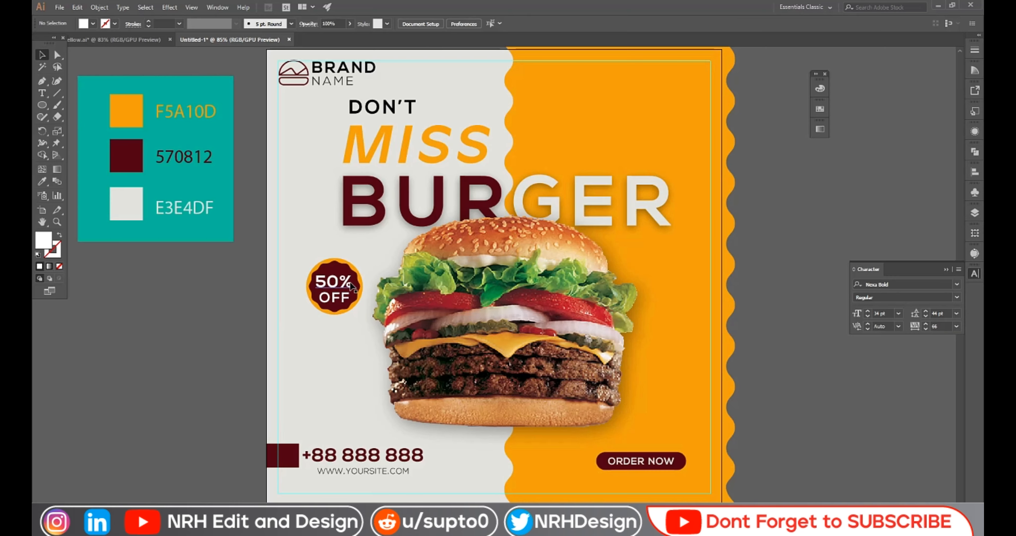
pyautogui.click(344, 299)
pyautogui.rightClick(343, 300)
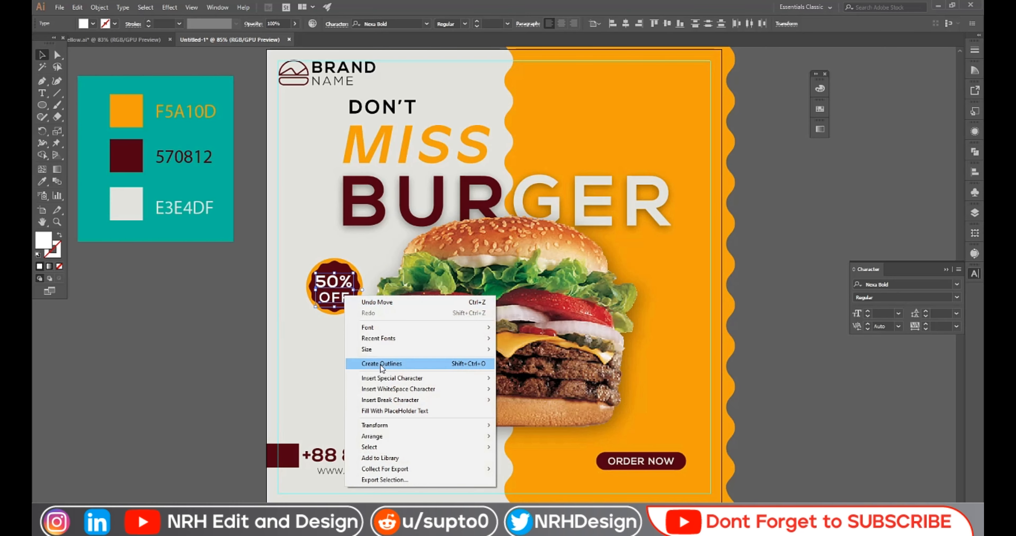
pyautogui.click(367, 364)
pyautogui.click(199, 328)
# Align the right edges of the outlined "50%" and "OFF" on the badge
pyautogui.click(347, 282)
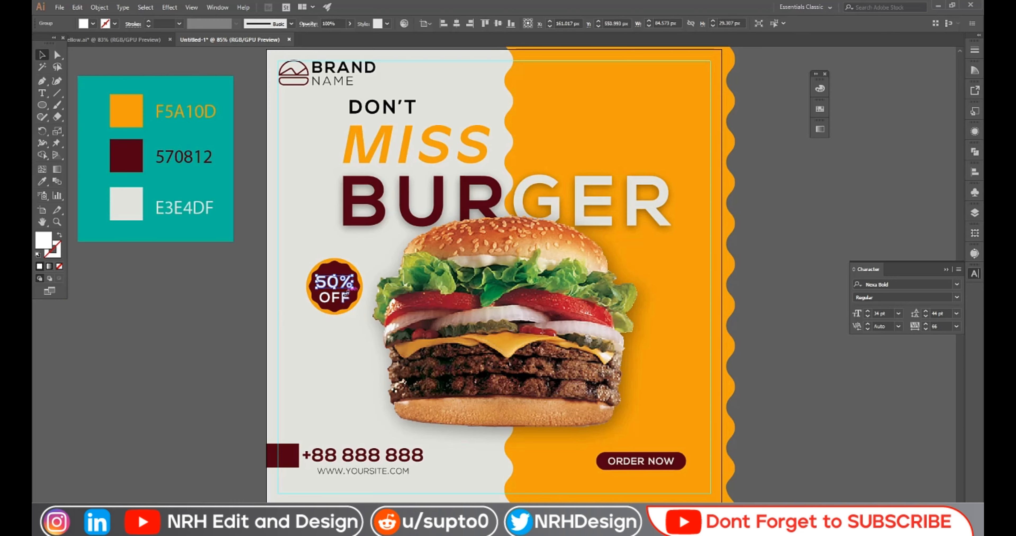
pyautogui.click(350, 282)
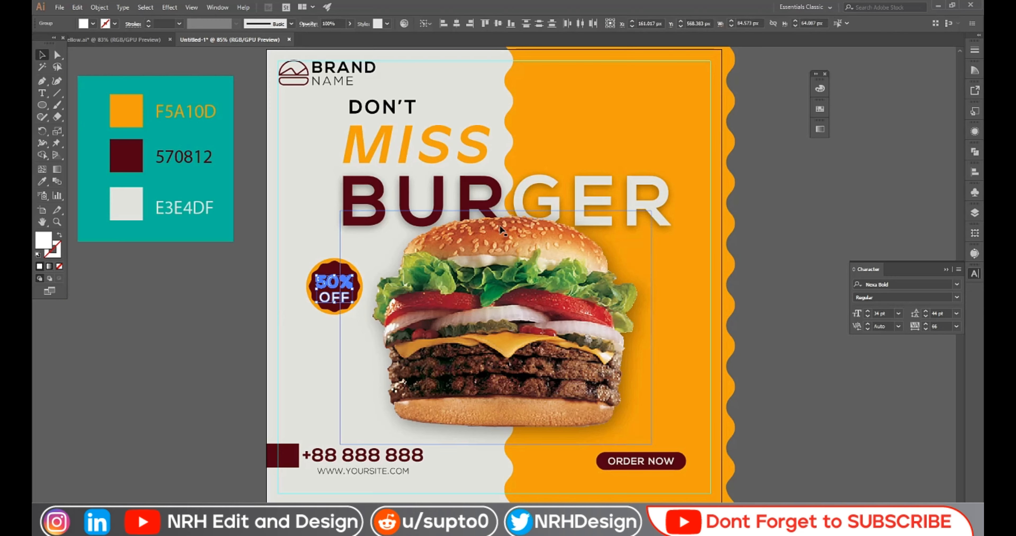
pyautogui.click(473, 22)
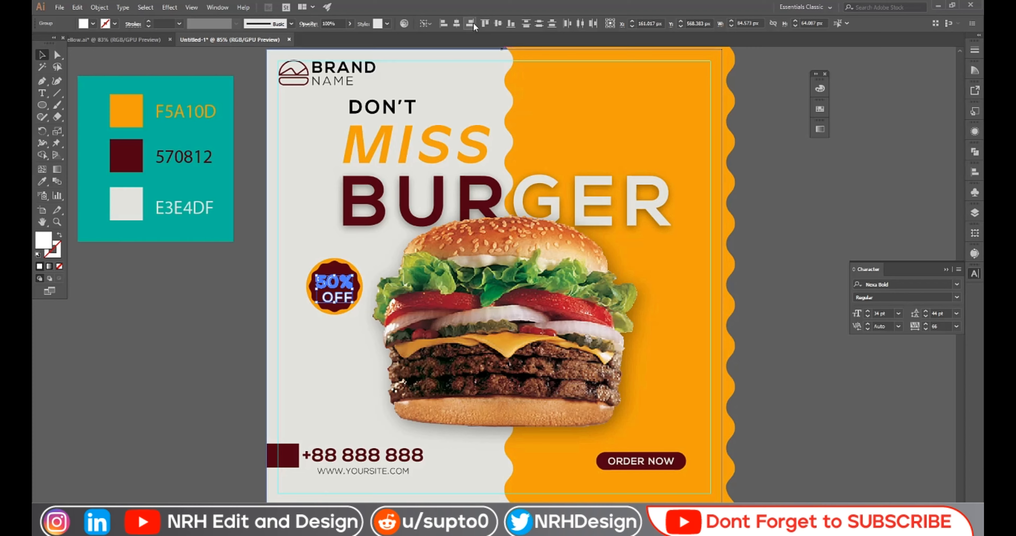
pyautogui.click(186, 331)
# Group the outlined "50%" and "OFF" and center the group horizontally and vertically on the dark red circle
pyautogui.click(349, 297)
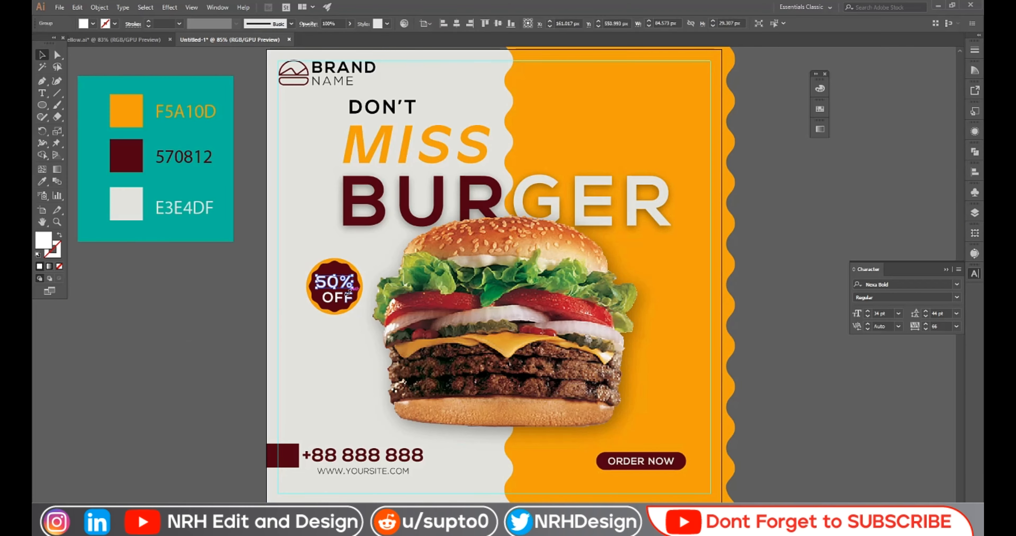
pyautogui.rightClick(348, 296)
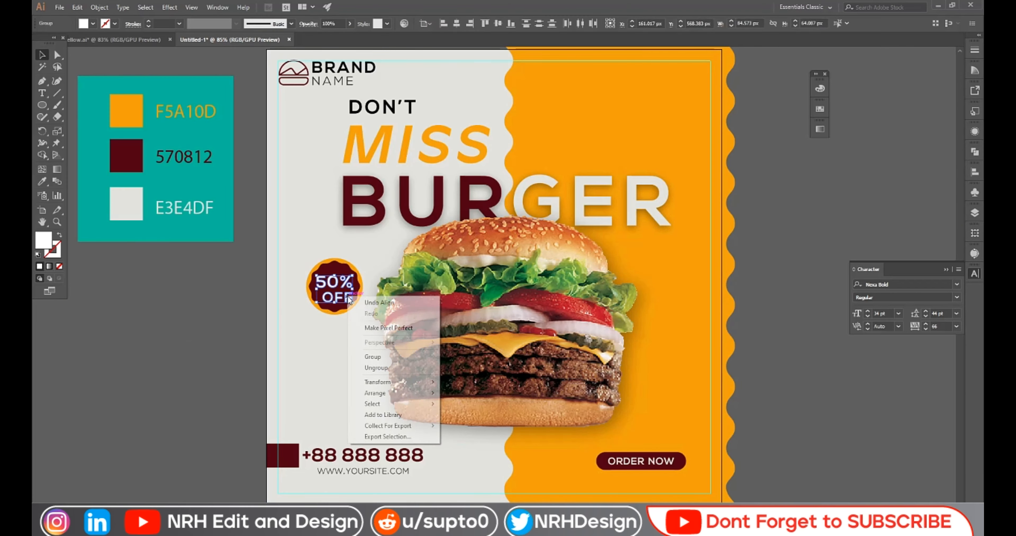
pyautogui.click(375, 356)
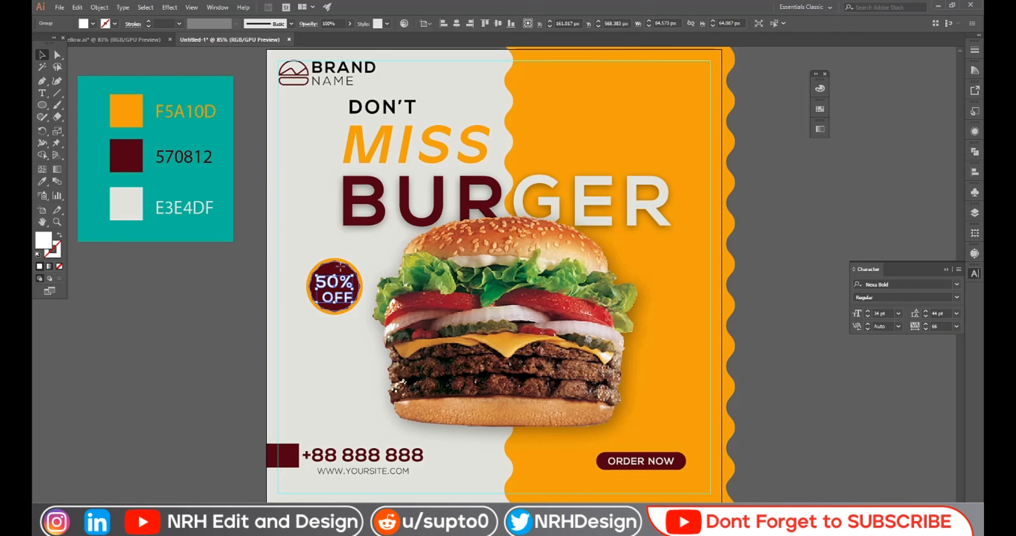
pyautogui.keyDown('shift'); pyautogui.click(342, 274); pyautogui.keyUp('shift')
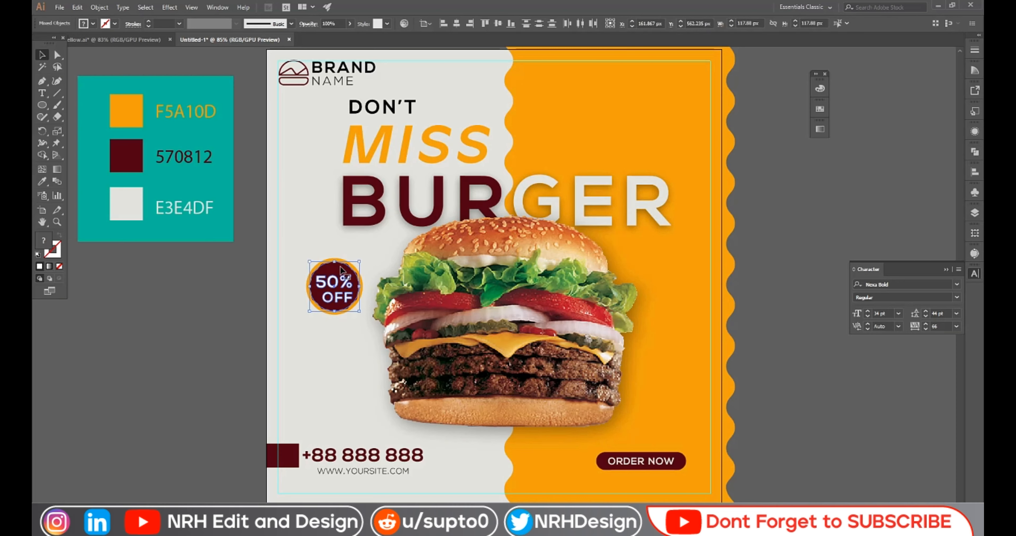
pyautogui.click(455, 23)
pyautogui.click(789, 392)
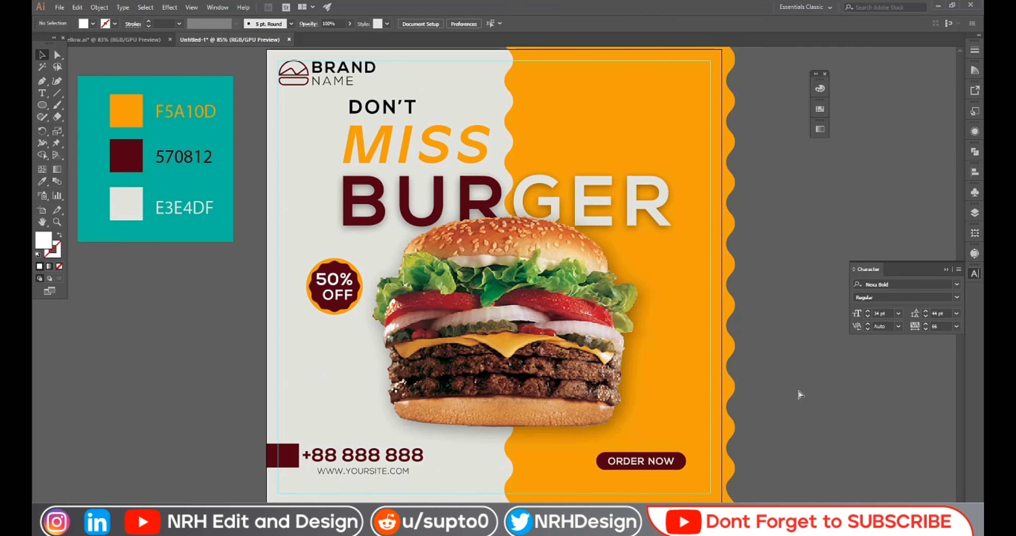
# Paste the halftone dot pattern over the layout and draw a white square of about 1080 px covering the whole artboard
pyautogui.hotkey('ctrl', 'v')
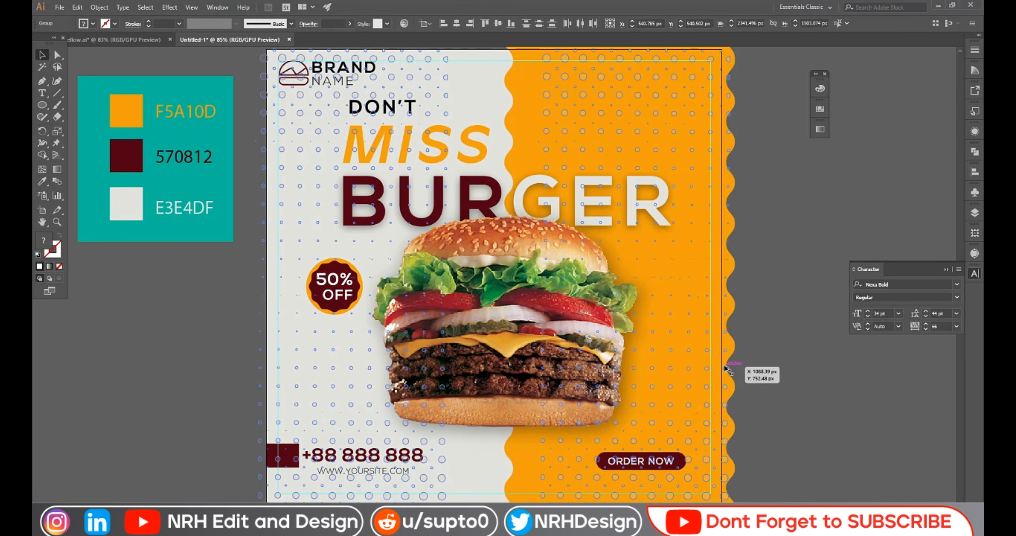
pyautogui.scroll(-1, 725, 369)
pyautogui.moveTo(43, 105); pyautogui.dragTo(61, 109)
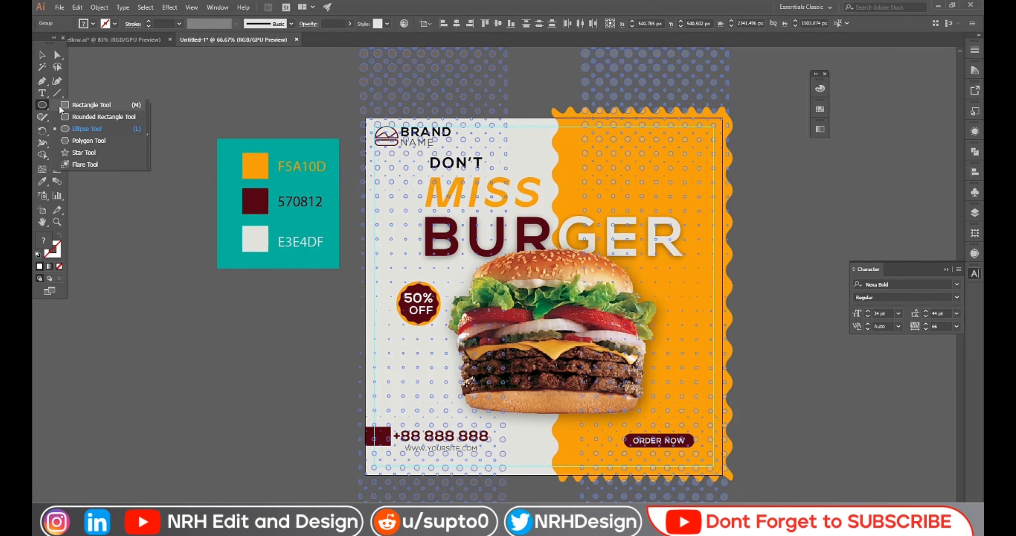
pyautogui.click(65, 106)
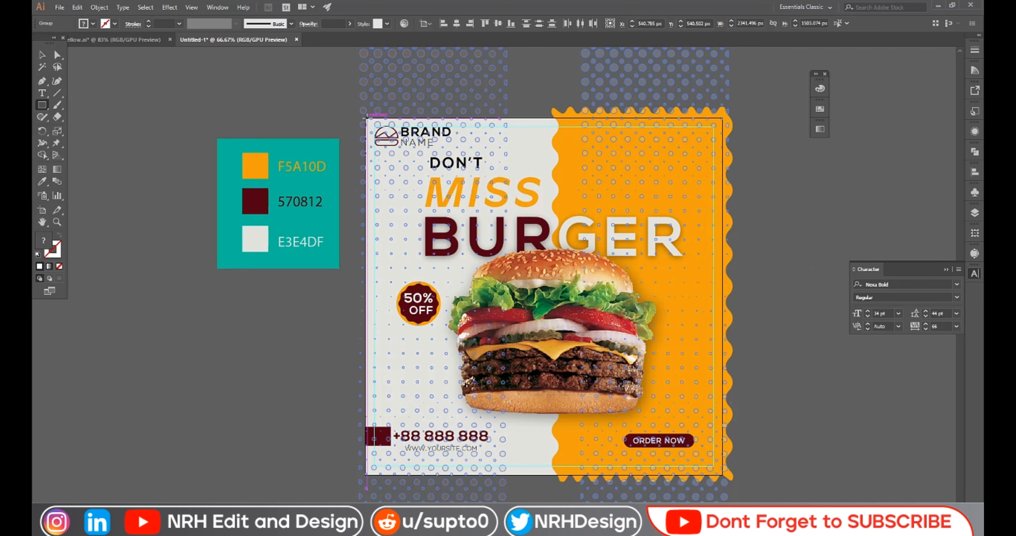
pyautogui.moveTo(363, 118); pyautogui.dragTo(722, 475)
pyautogui.press('v')
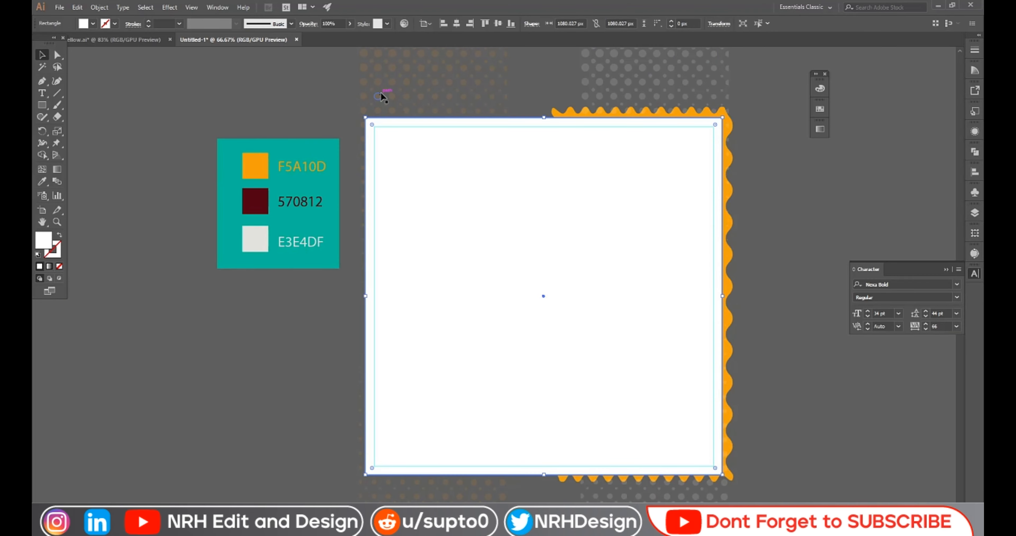
# Select the whole layout with the white square and clip it to the artboard with a clipping mask
pyautogui.moveTo(341, 96); pyautogui.dragTo(761, 472)
pyautogui.rightClick(696, 367)
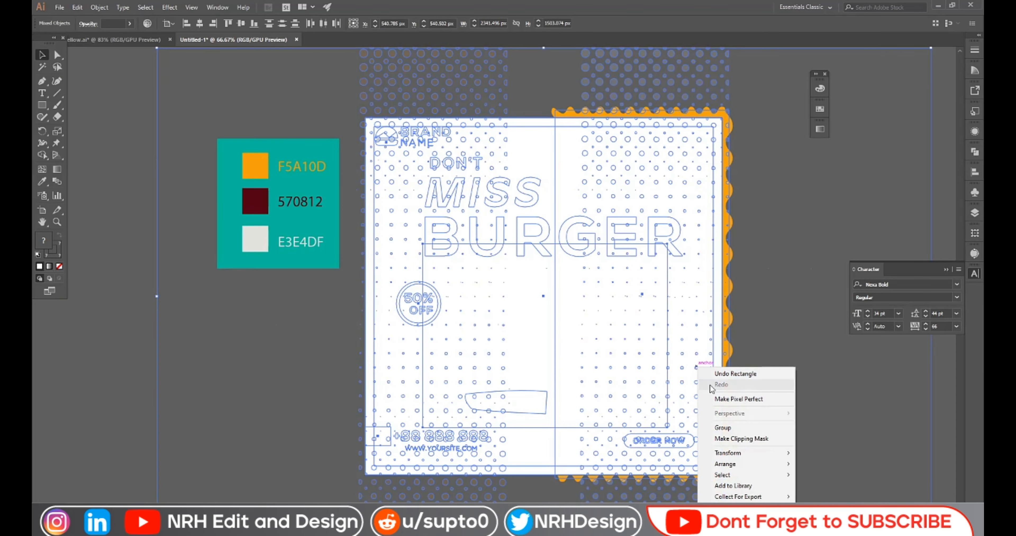
pyautogui.click(735, 439)
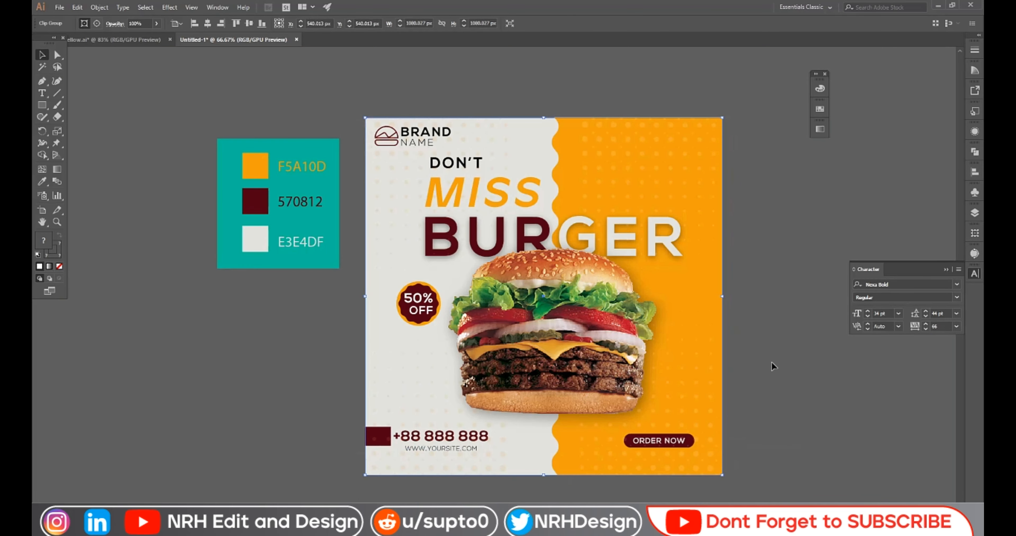